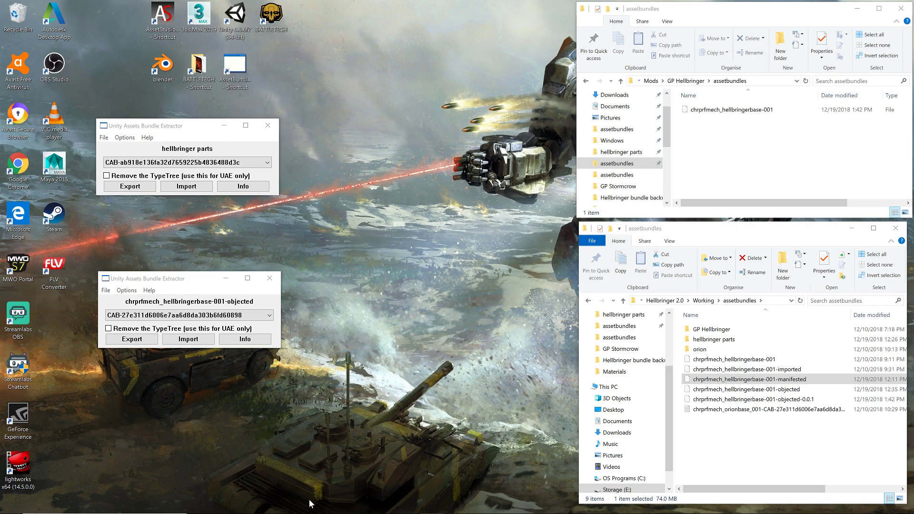
Switch to AssetStudio and examine the naming of the first Orion weapon prefabs in the scene hierarchy
mouse_move(354, 510)
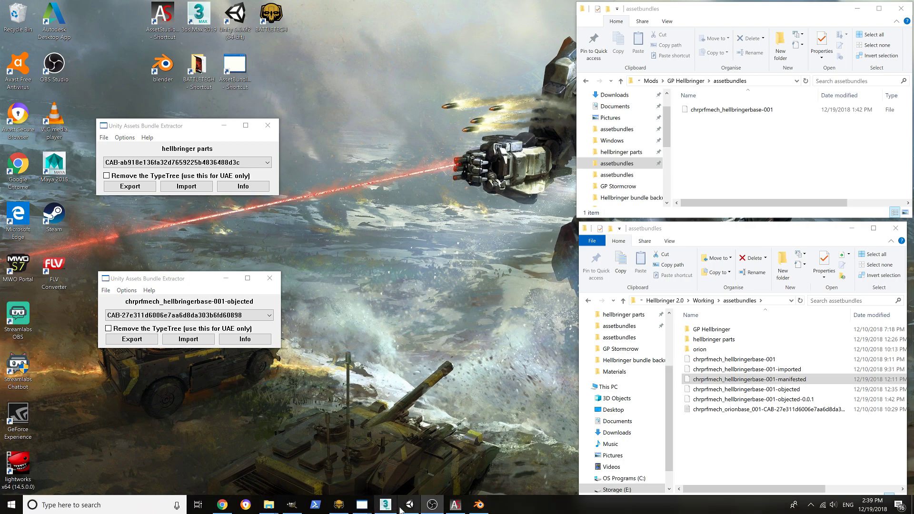
left_click(453, 507)
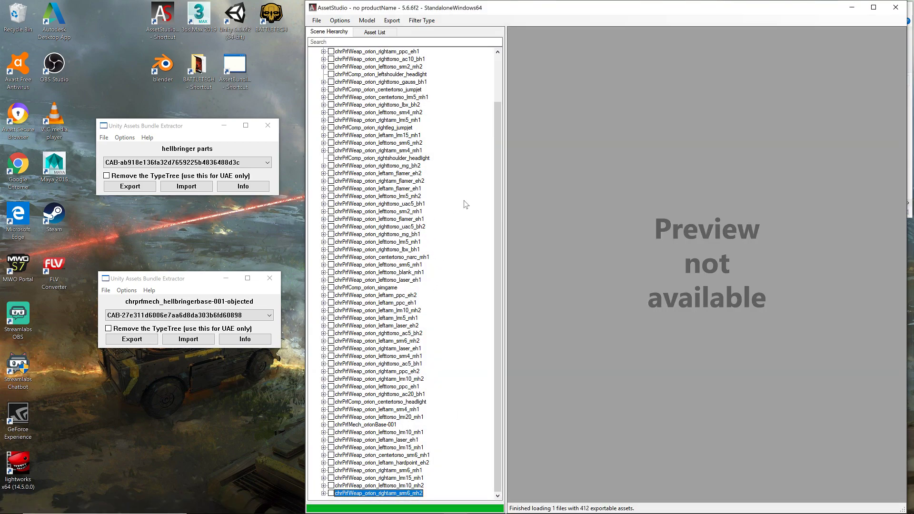
scroll(465, 204, "up", 3)
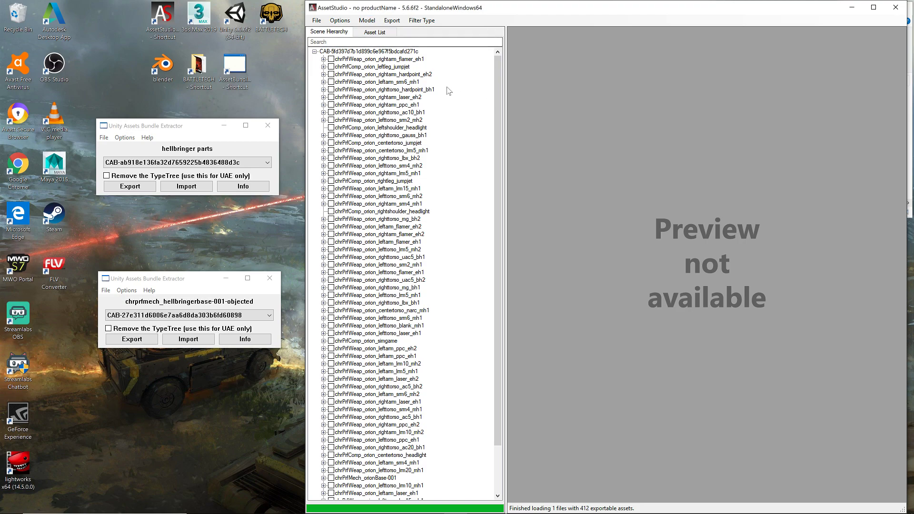
left_click(420, 60)
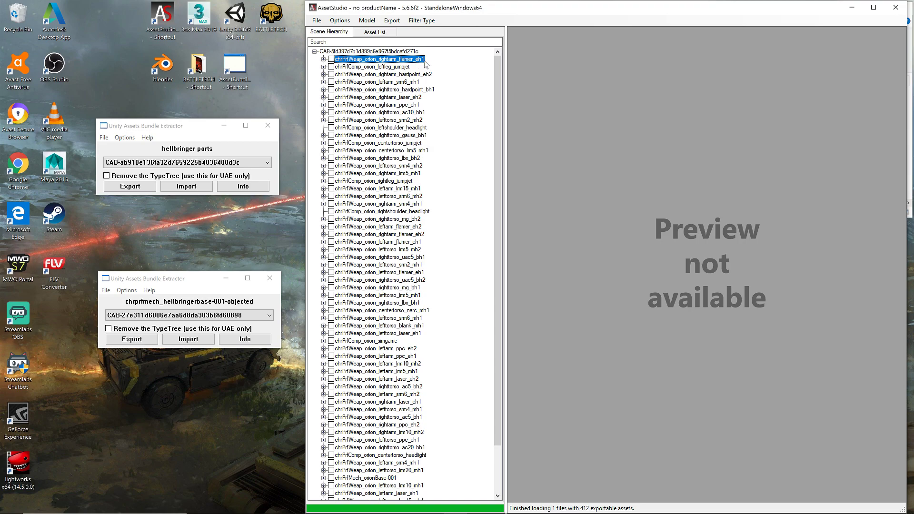
left_click(431, 90)
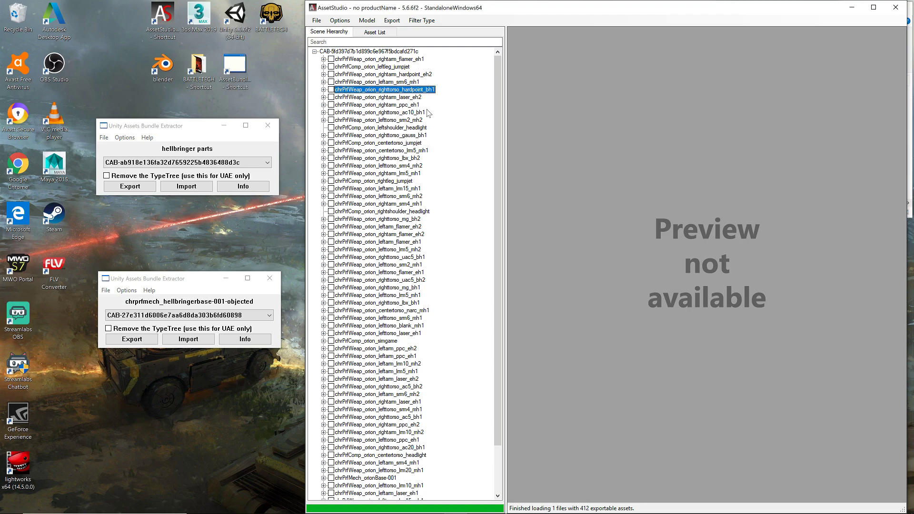
left_click(425, 121)
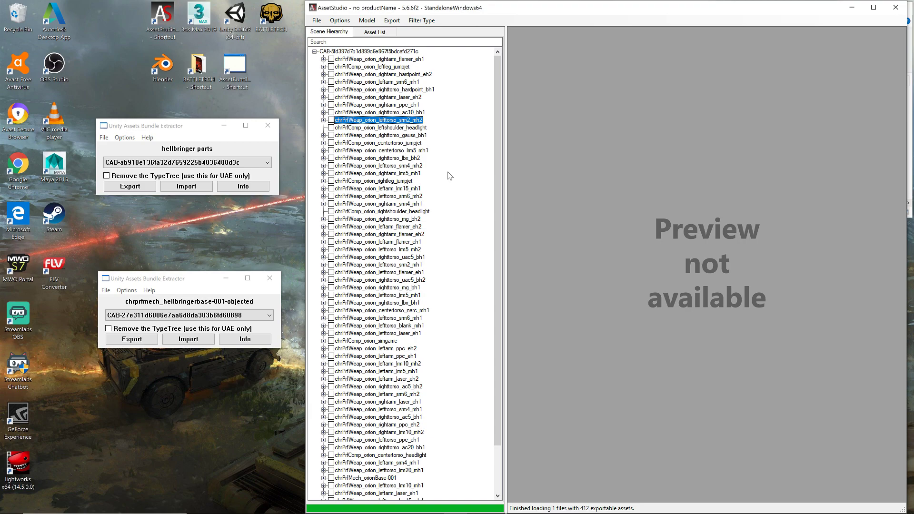
Examine the Orion weapon prefabs one by one, from rightarm_flamer_eh1 down to lefttorso_srm4_mh2
left_click(420, 60)
left_click(426, 75)
left_click(425, 82)
left_click(425, 90)
left_click(420, 98)
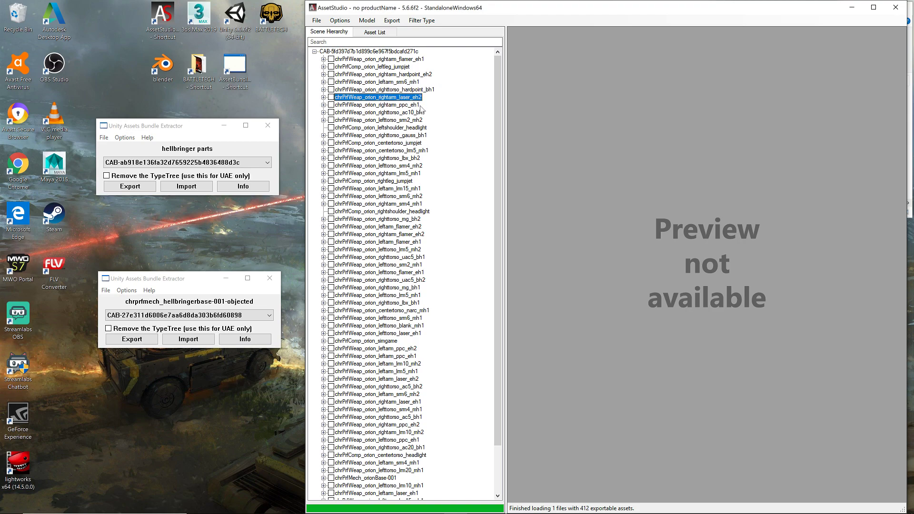
left_click(422, 105)
left_click(423, 113)
left_click(421, 119)
left_click(421, 136)
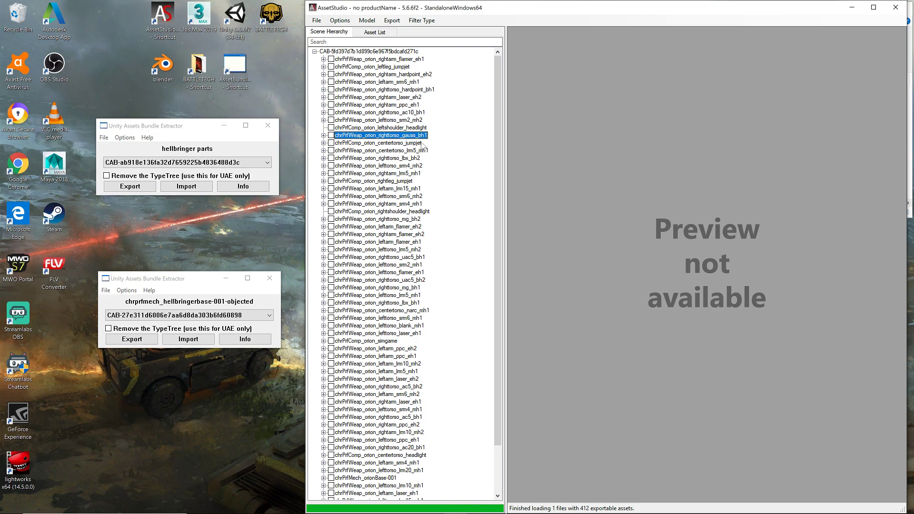
left_click(422, 152)
left_click(418, 159)
left_click(418, 166)
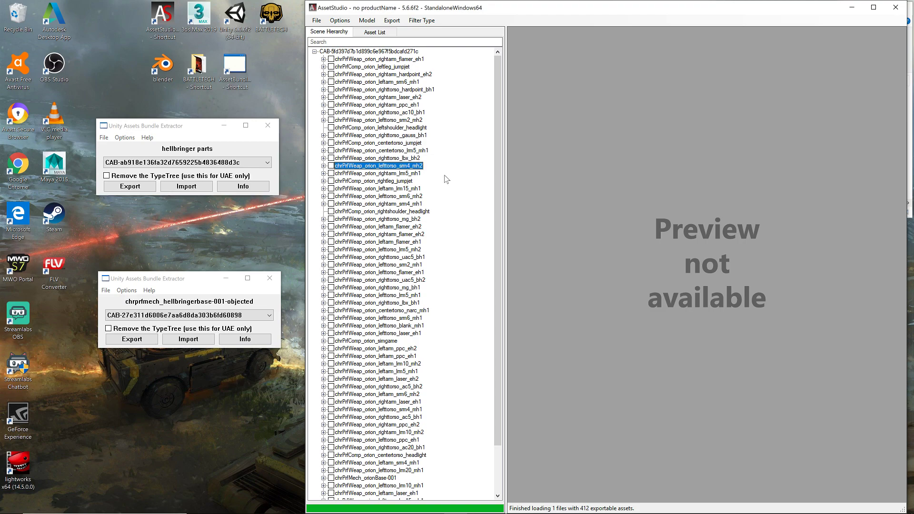
Compare the right-arm flamer and PPC prefabs with the rightarm_hardpoint_eh2 and righttorso_hardpoint_bh1 entries
left_click(419, 60)
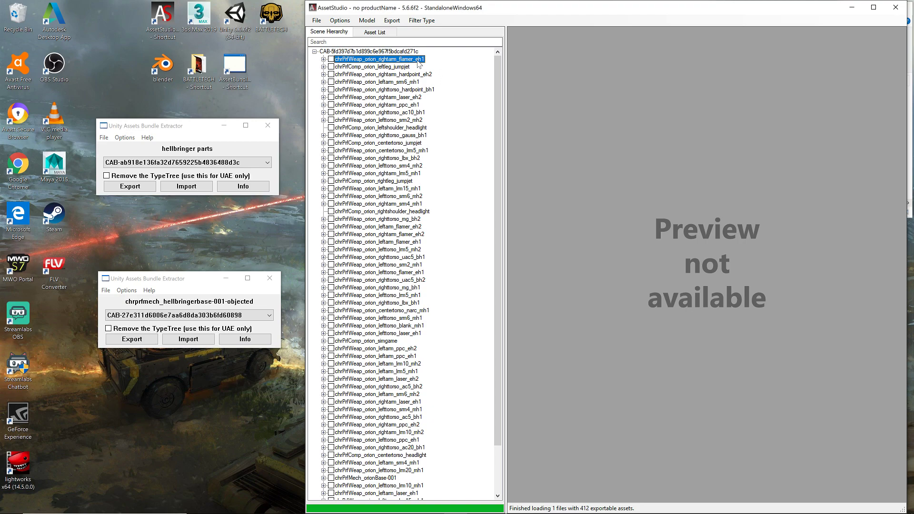
left_click(418, 105)
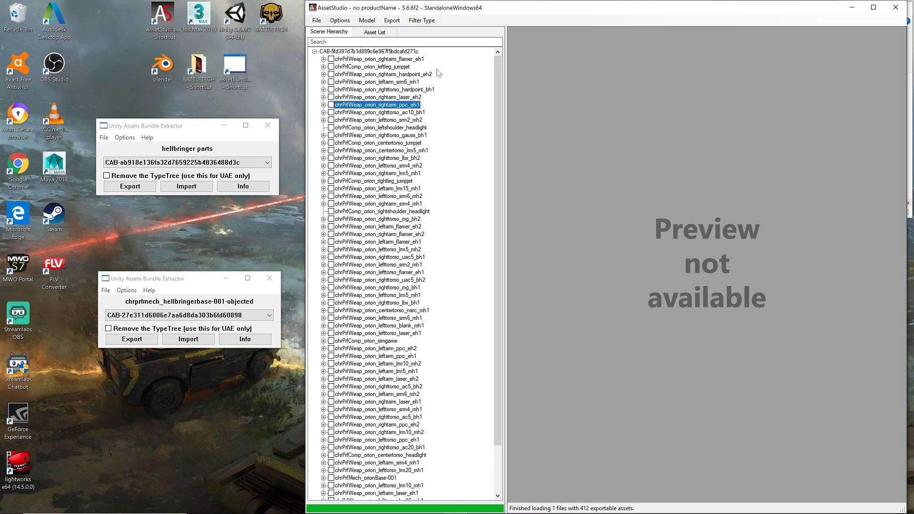
left_click(410, 60)
left_click(417, 76)
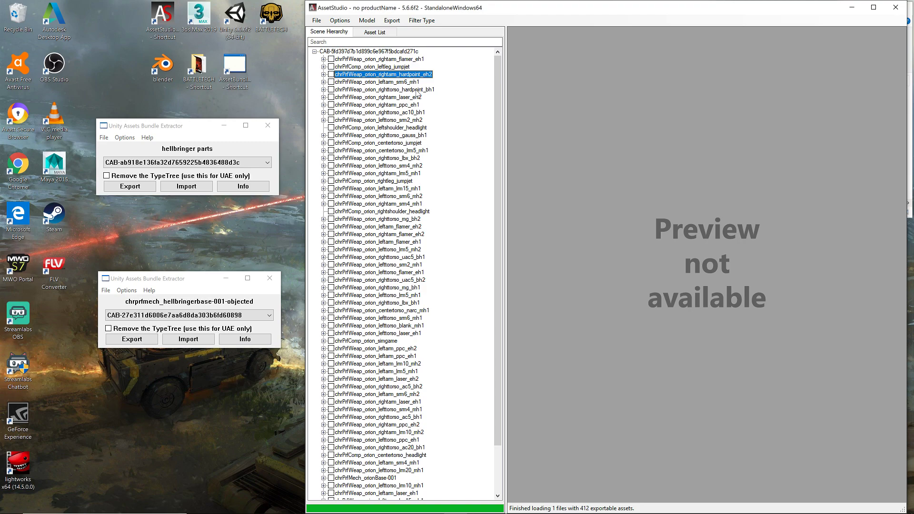
left_click(417, 82)
left_click(418, 90)
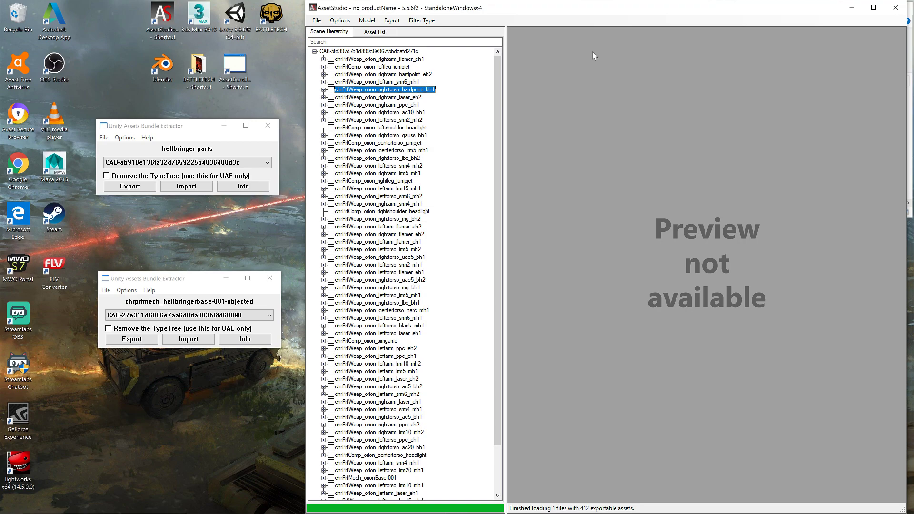
scroll(445, 245, "down", 2)
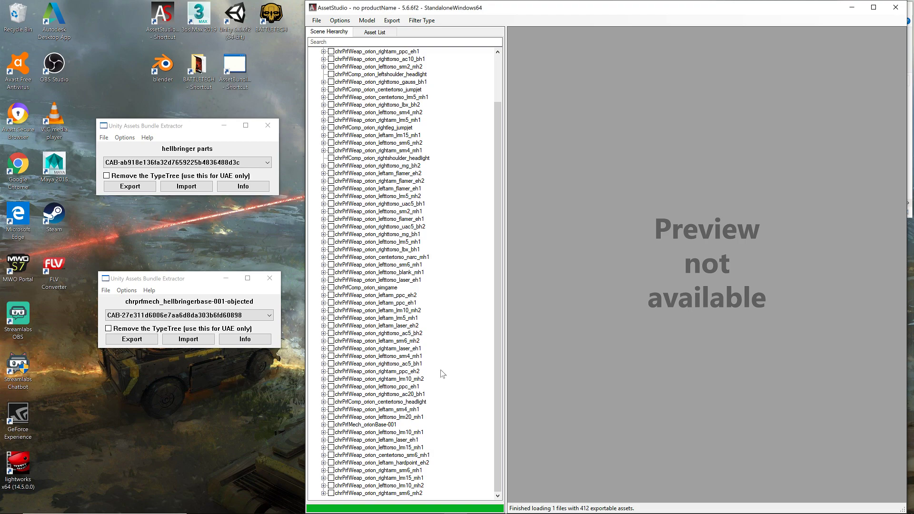
scroll(444, 374, "up", 2)
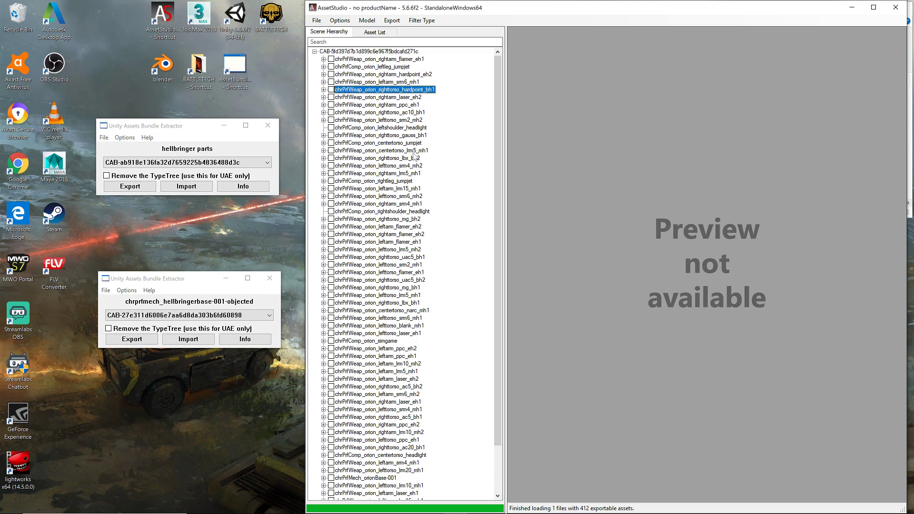
Examine the prefabs from lefttorso_lrm5_mh2 up to righttorso_mg_bh2, and revisit the two hardpoint entries and rightarm_flamer_eh1
left_click(404, 251)
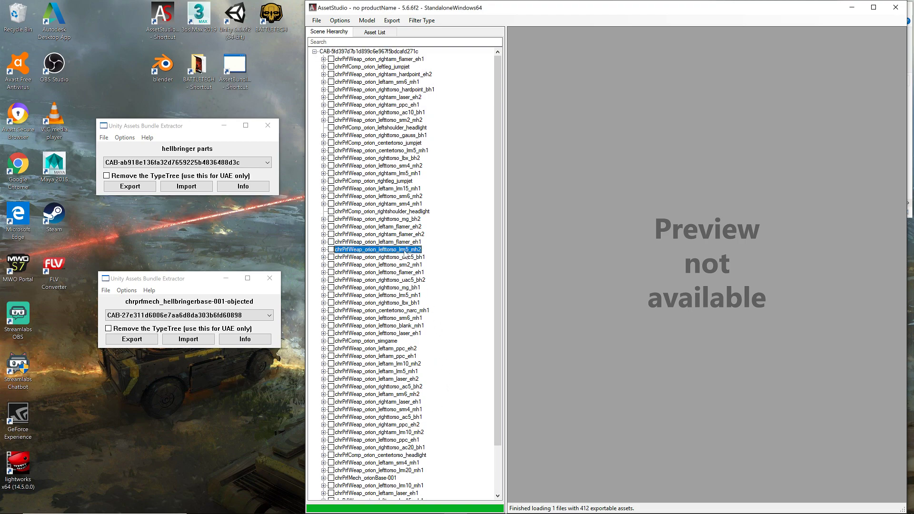
left_click(405, 242)
left_click(405, 234)
left_click(405, 227)
left_click(405, 219)
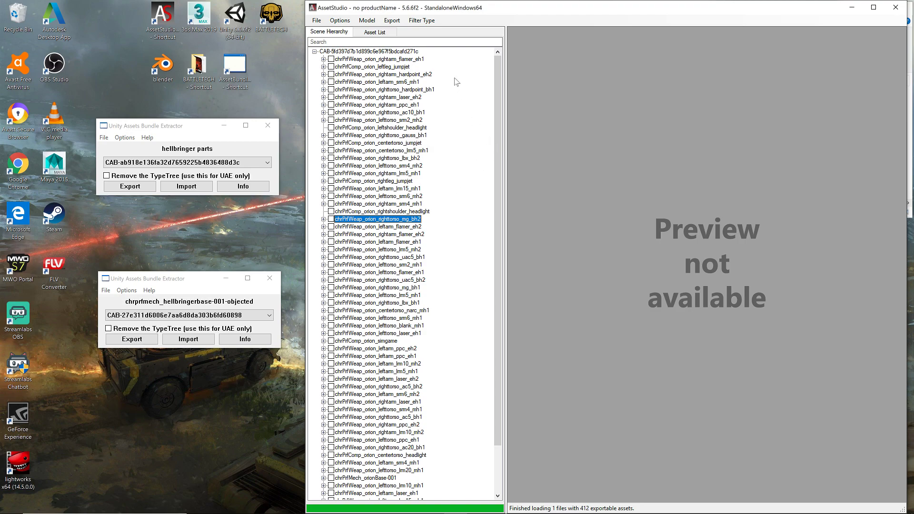
left_click(424, 76)
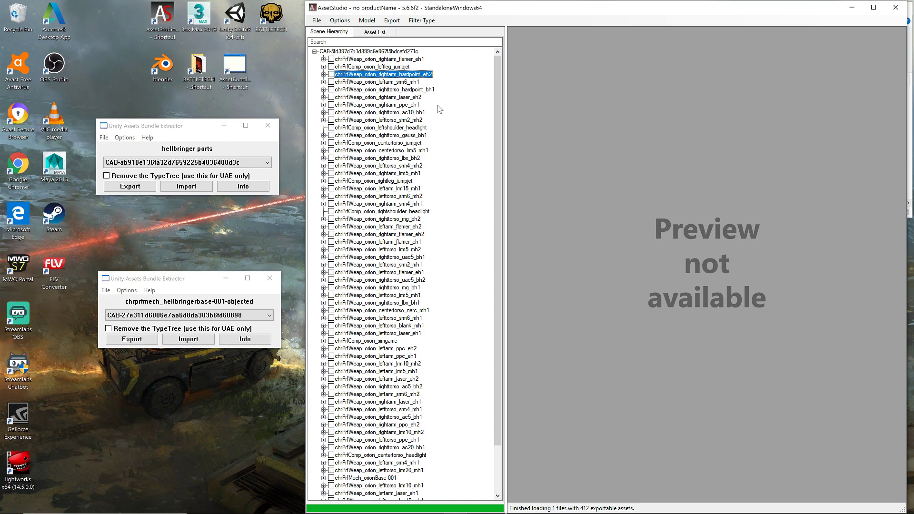
left_click(421, 90)
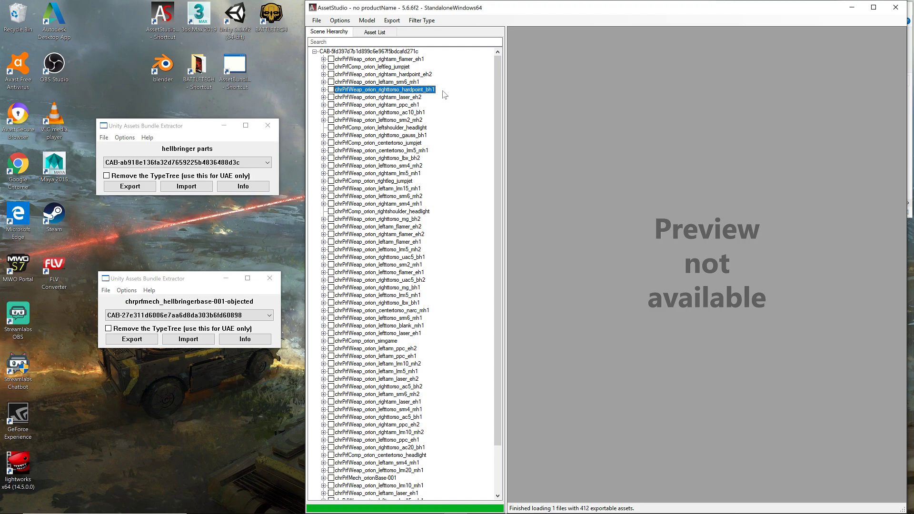
left_click(414, 60)
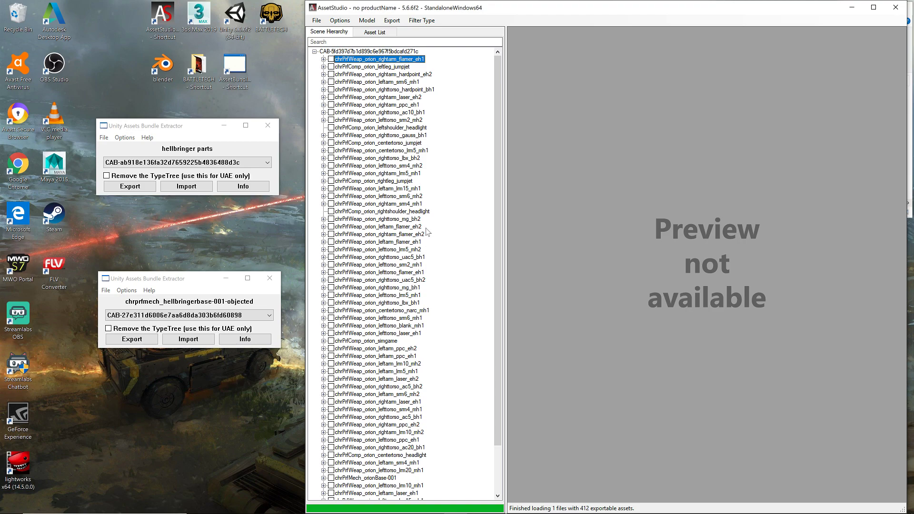
Switch to the already running Blender session with ebonjaguar.blend
left_click(163, 71)
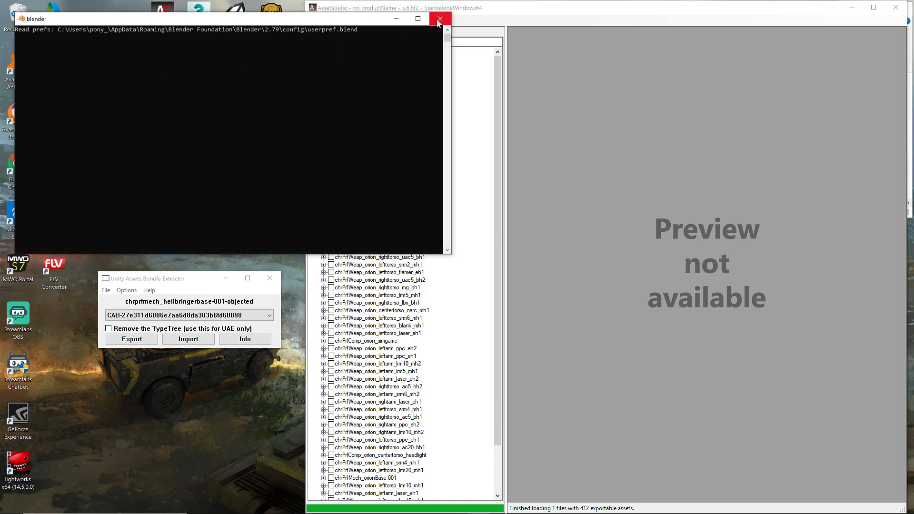
left_click(439, 20)
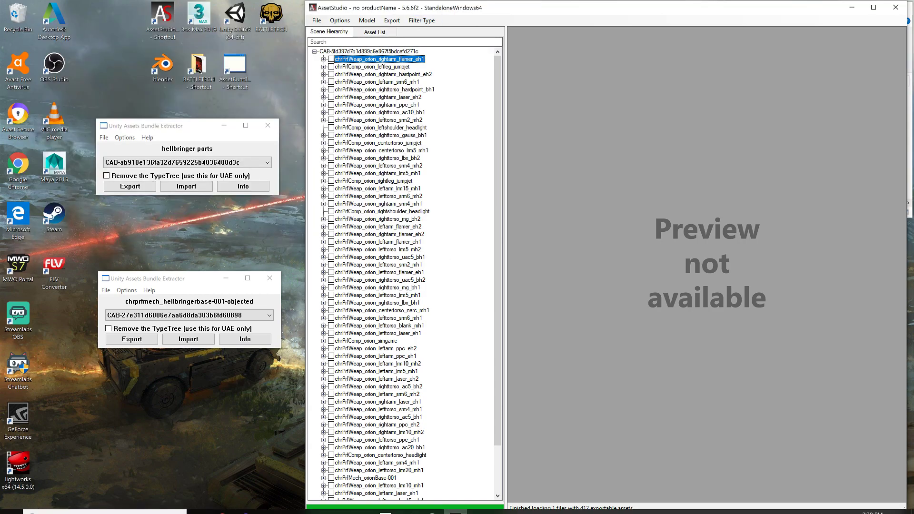
mouse_move(392, 508)
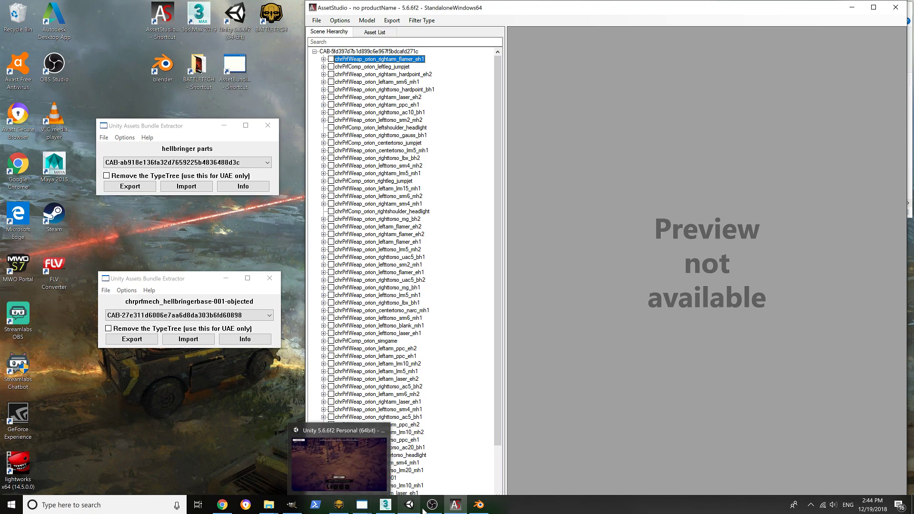
left_click(482, 505)
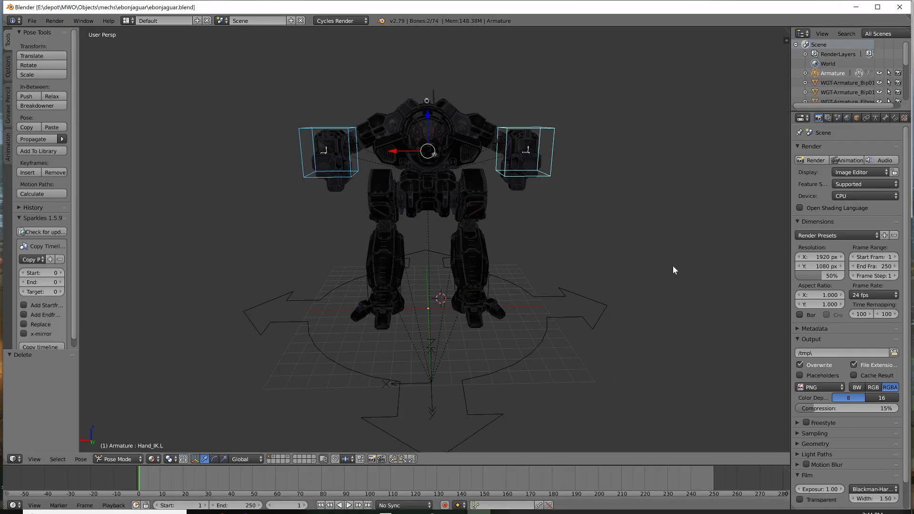
Enlarge the outliner in height and width and expand the Armature to list its child objects
left_click_drag(845, 109, 855, 383)
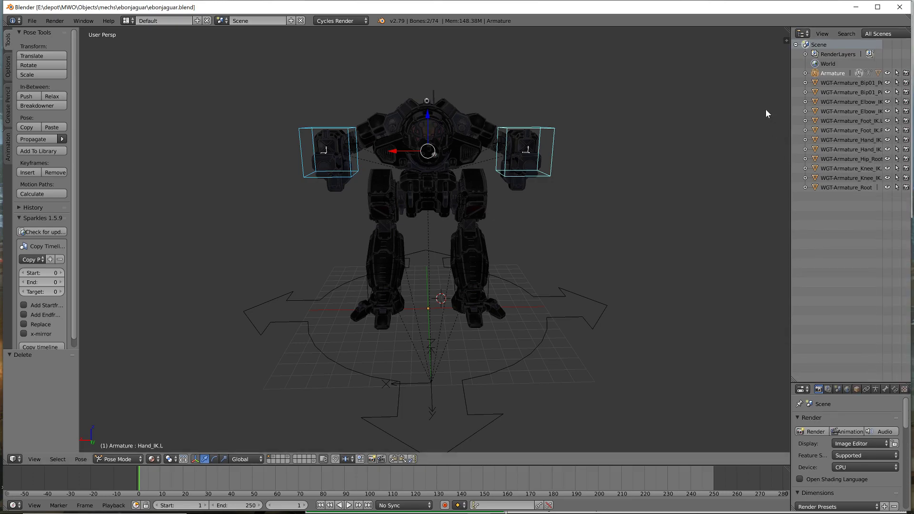
left_click_drag(791, 162, 730, 176)
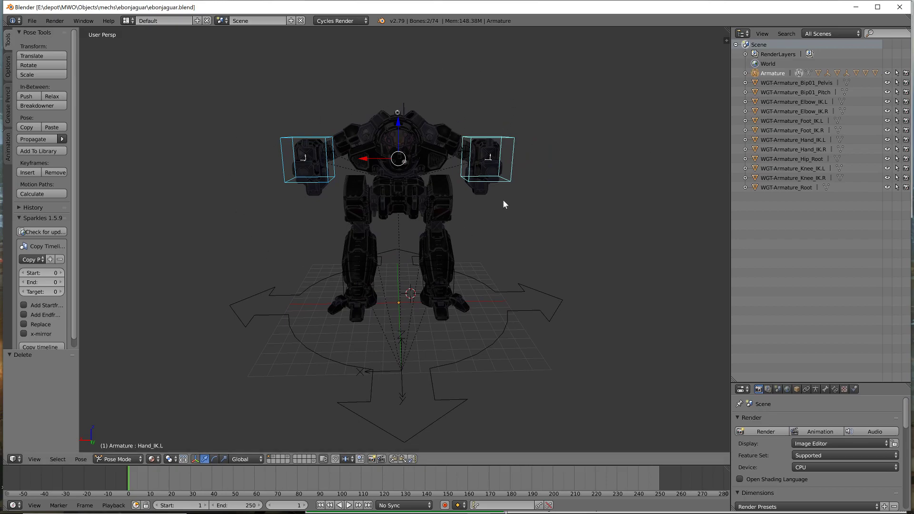
left_click(745, 74)
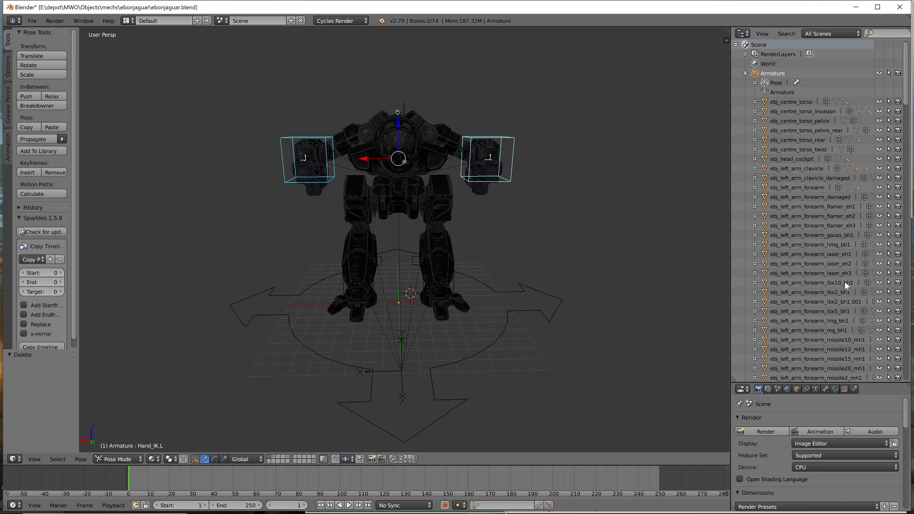
Examine the Ebon Jaguar's left forearm, leg and left torso mesh objects, including the weapon variants, under the Armature
scroll(843, 290, "down", 1)
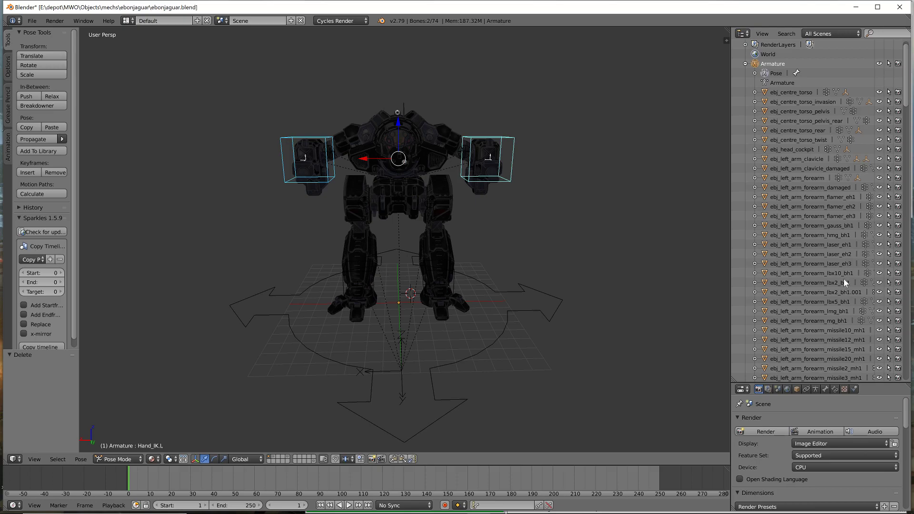
scroll(843, 273, "down", 2)
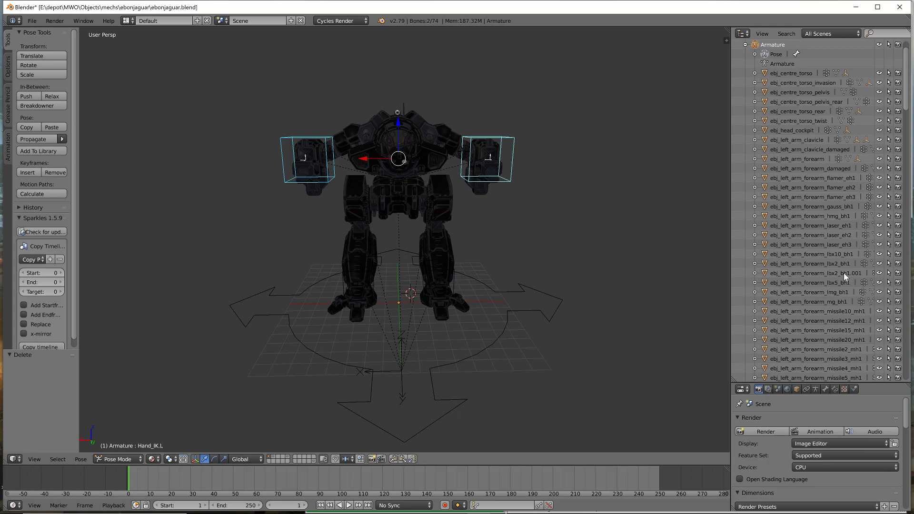
scroll(844, 273, "down", 3)
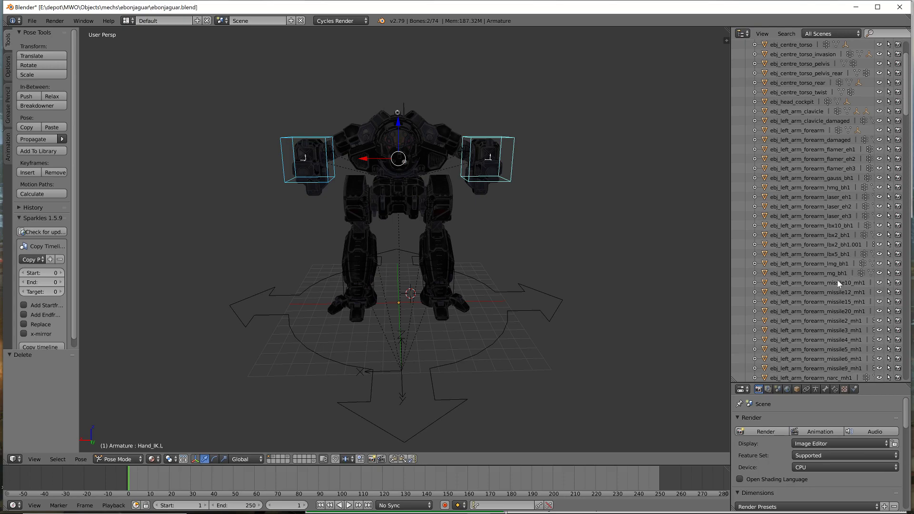
scroll(837, 280, "down", 5)
scroll(851, 302, "down", 4)
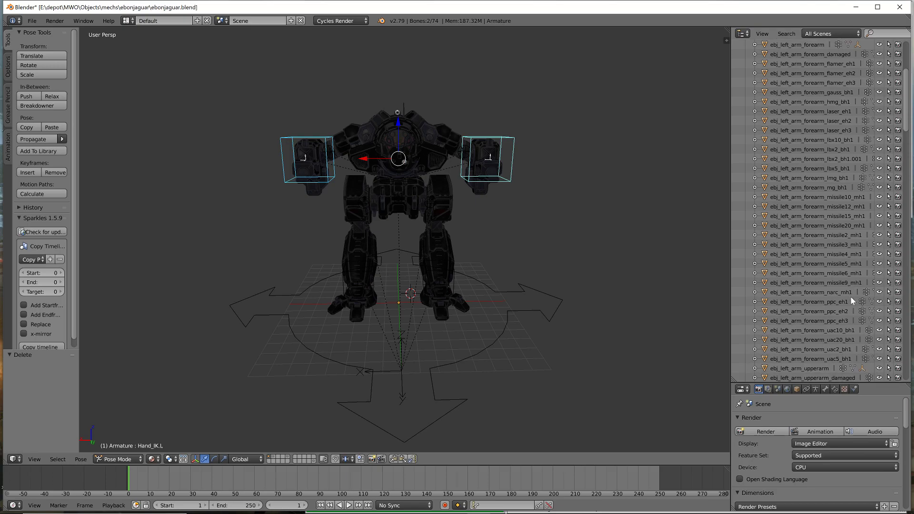
scroll(851, 298, "down", 1)
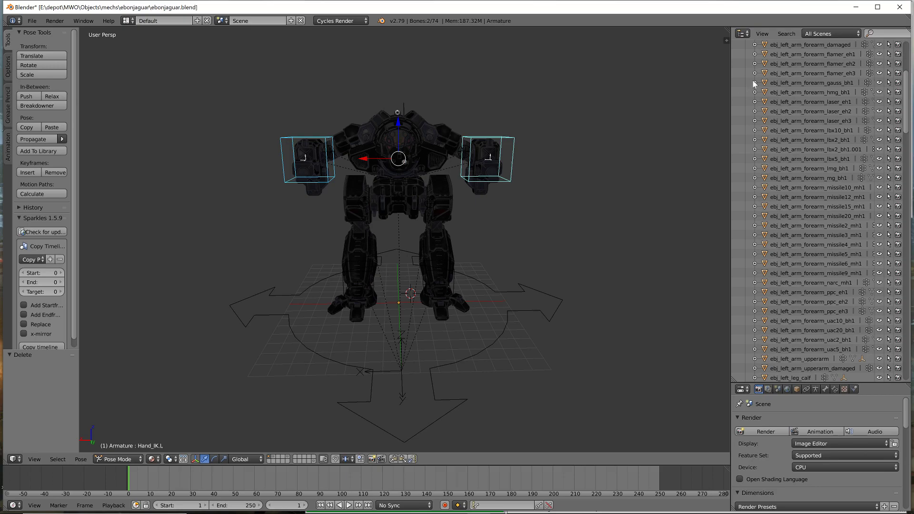
scroll(814, 121, "up", 1)
scroll(813, 123, "up", 1)
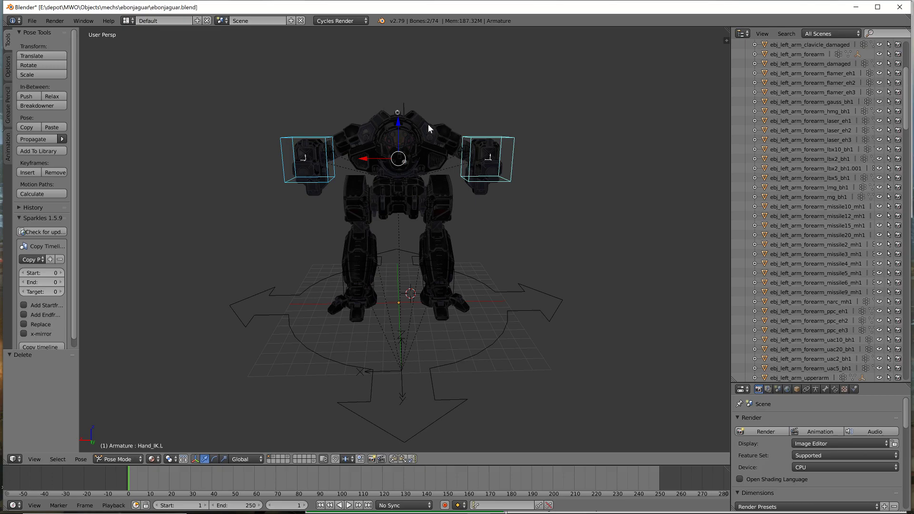
scroll(818, 219, "down", 15)
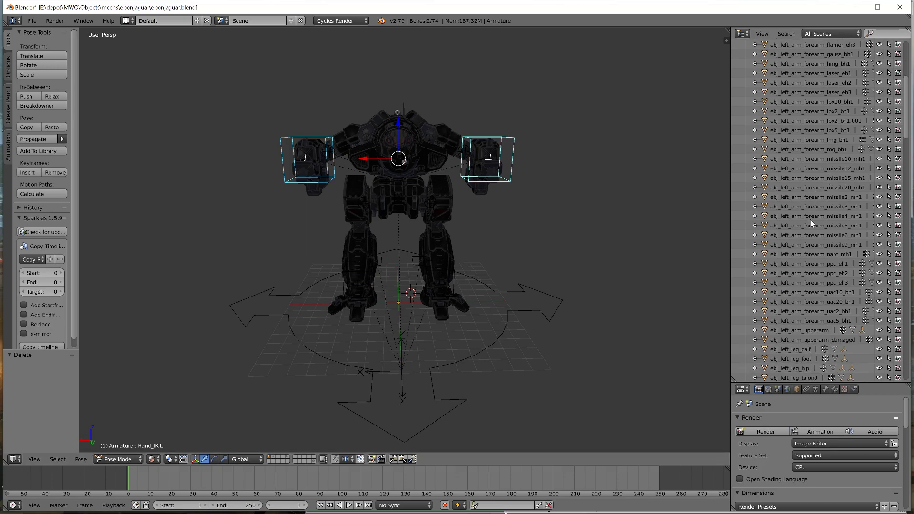
scroll(811, 220, "down", 15)
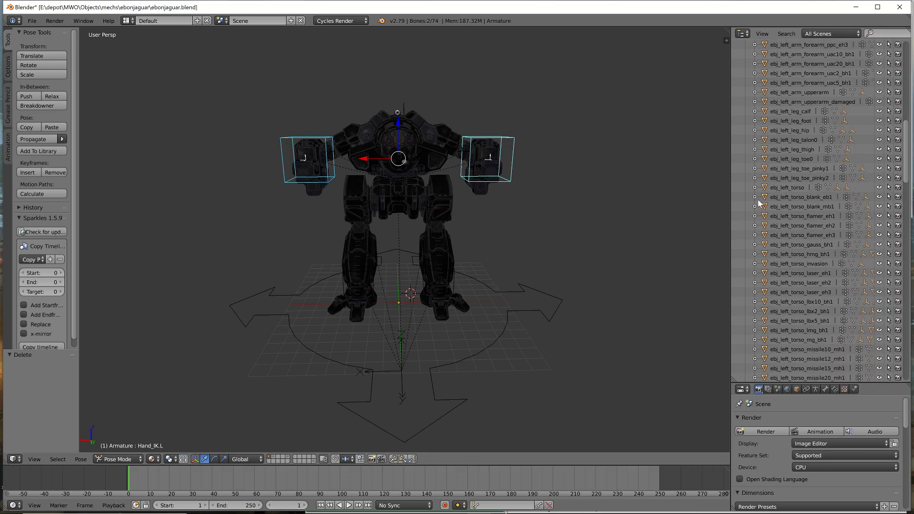
Expand and select ebj_left_torso_gauss_bh1, display layer 2, and move that mesh to layer 11
left_click(754, 245)
scroll(828, 245, "down", 1)
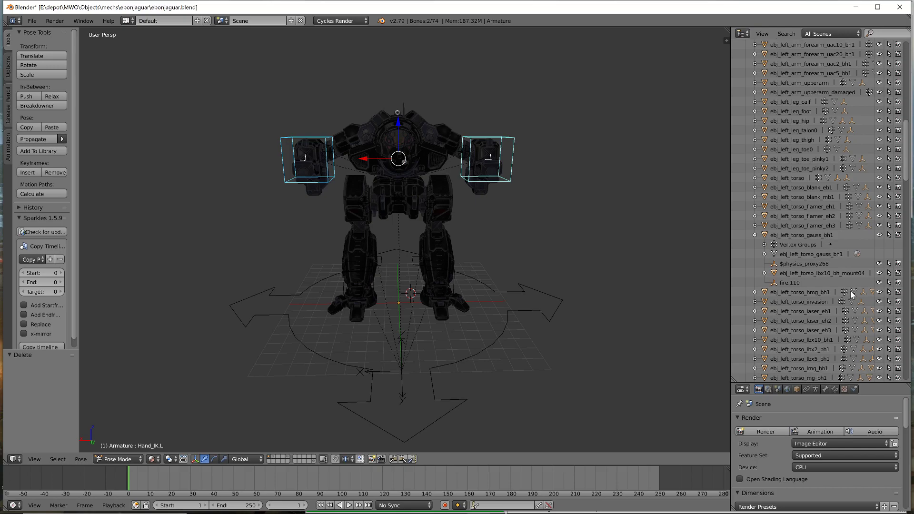
left_click(809, 237)
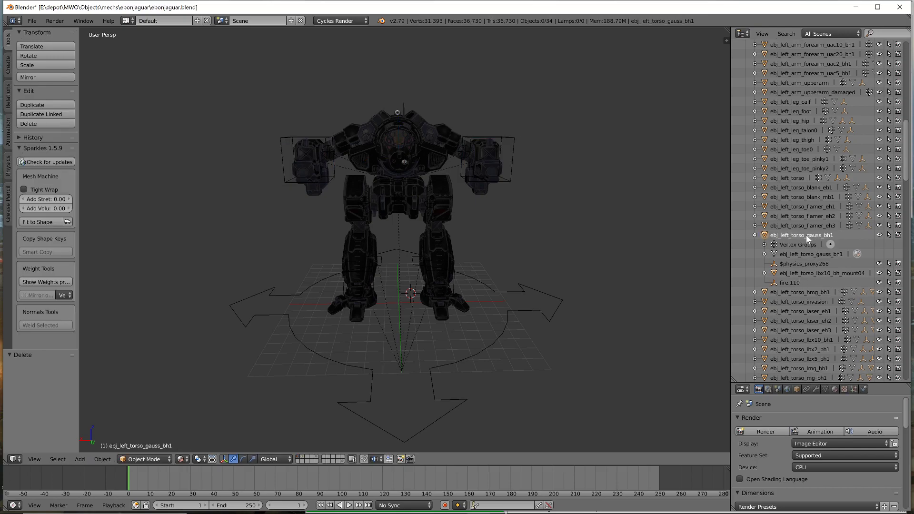
left_click(304, 458)
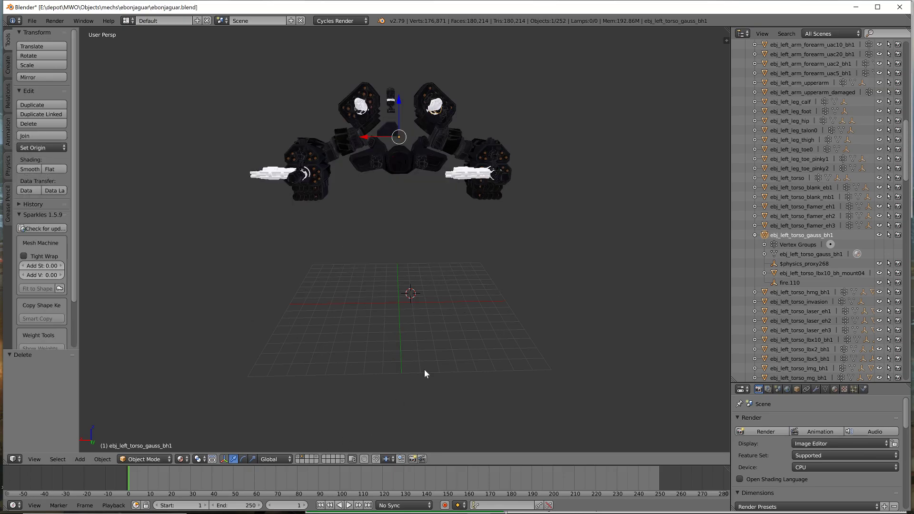
middle_click_drag(570, 217, 543, 217)
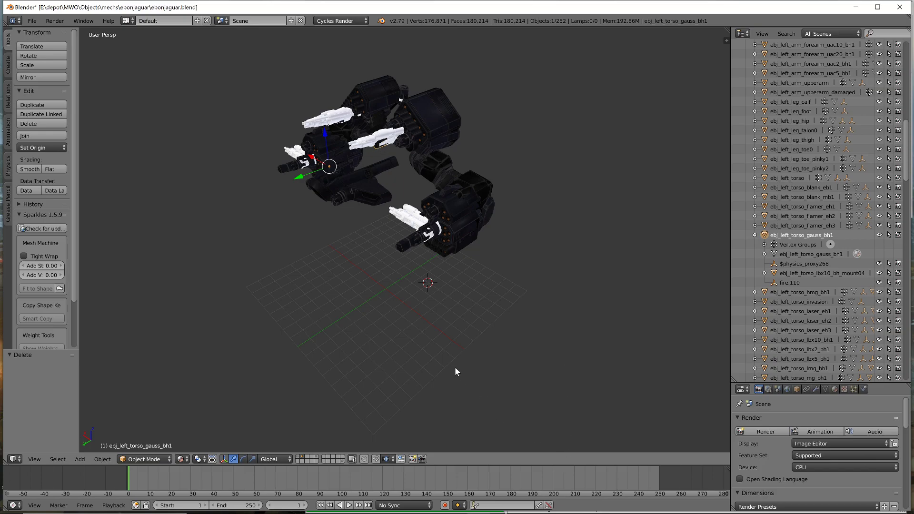
key("m")
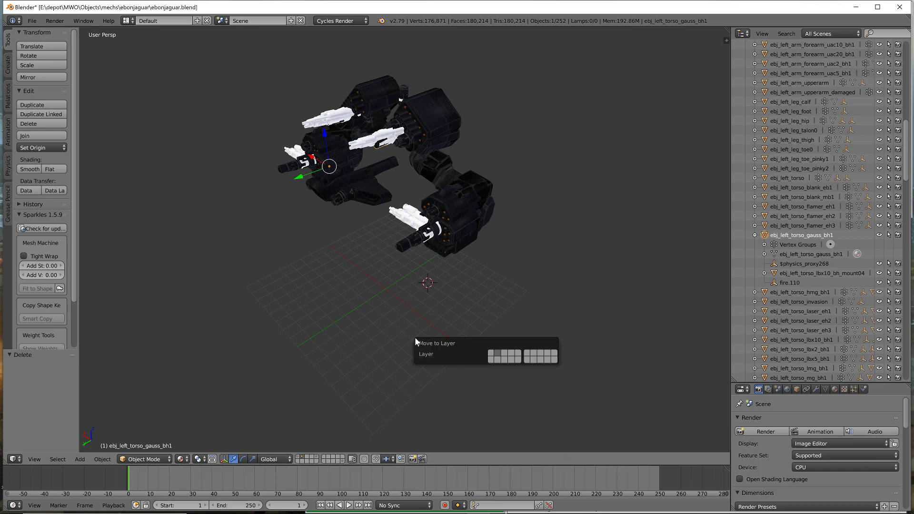
left_click(528, 355)
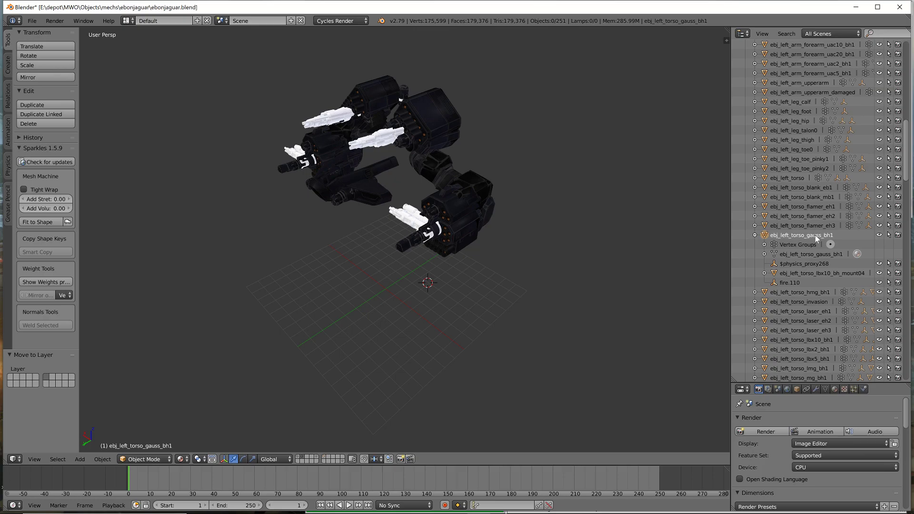
Move the child mesh ebj_left_torso_lbx10_bh_mount04 to layer 11 as well and display only that layer
left_click(829, 273)
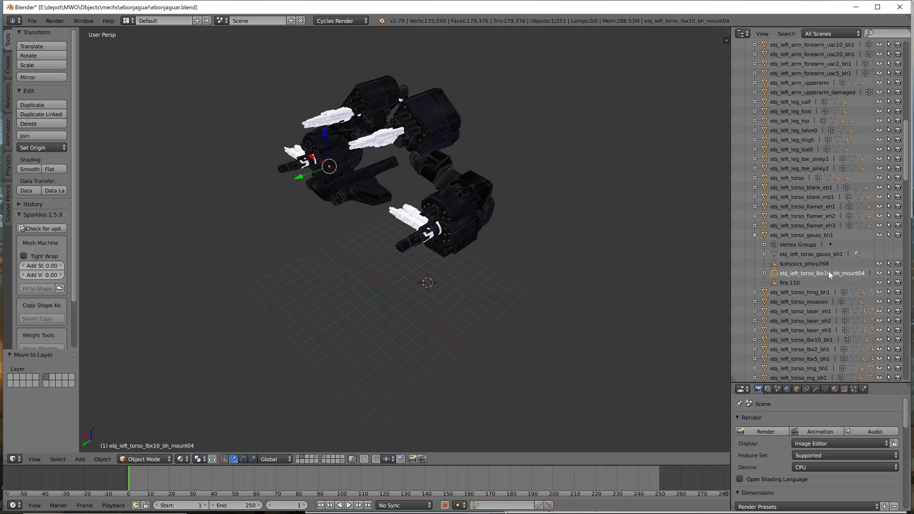
key("m")
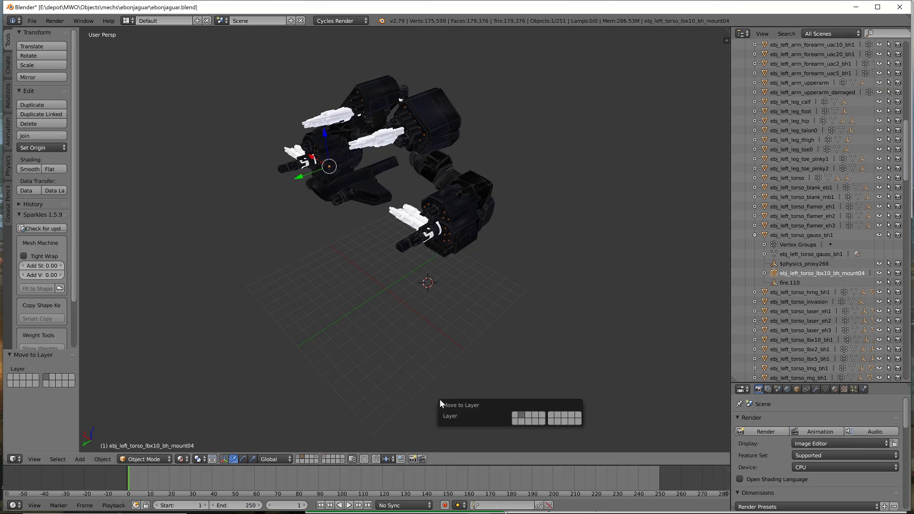
left_click(553, 417)
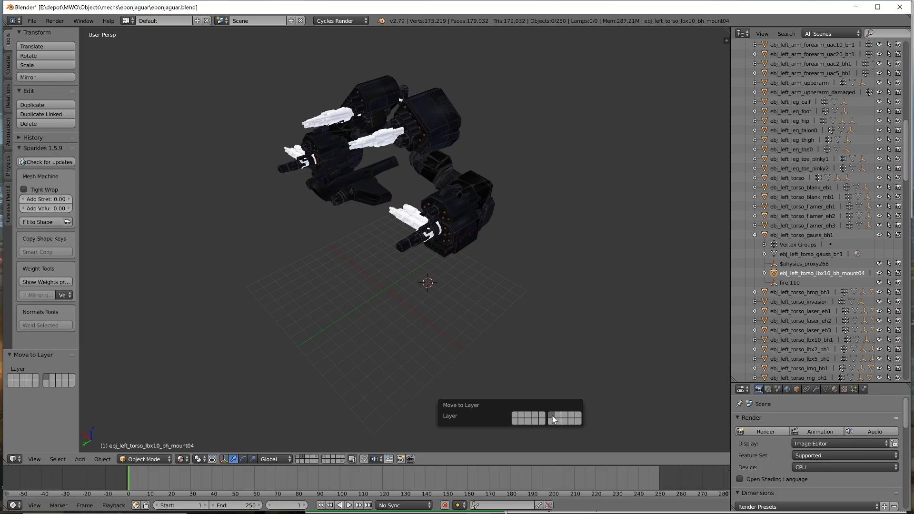
left_click(327, 458)
Examine the isolated left torso gauss barrel together with its mount from several angles
middle_click_drag(481, 181, 464, 148)
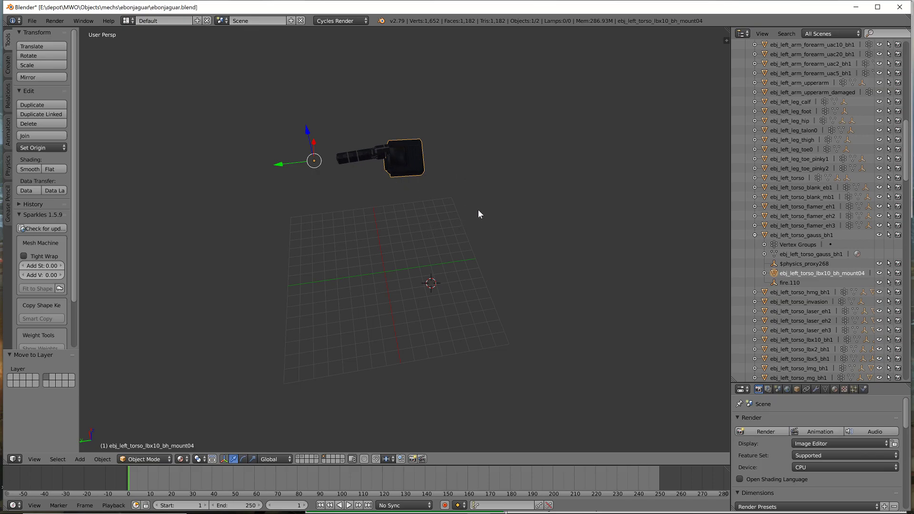
middle_click_drag(479, 214, 529, 208)
middle_click_drag(508, 139, 494, 159)
middle_click_drag(487, 238, 481, 231)
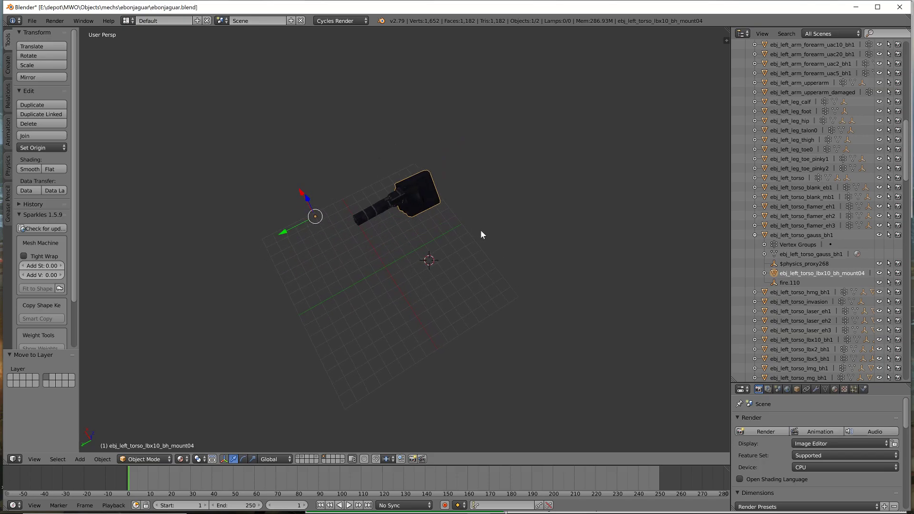
middle_click_drag(492, 235, 483, 237)
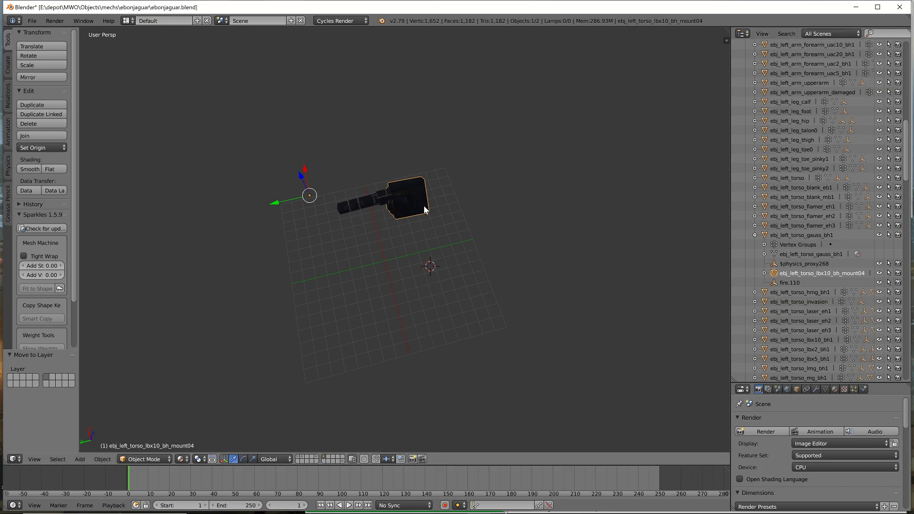
middle_click_drag(476, 222, 537, 230)
middle_click_drag(481, 221, 384, 169)
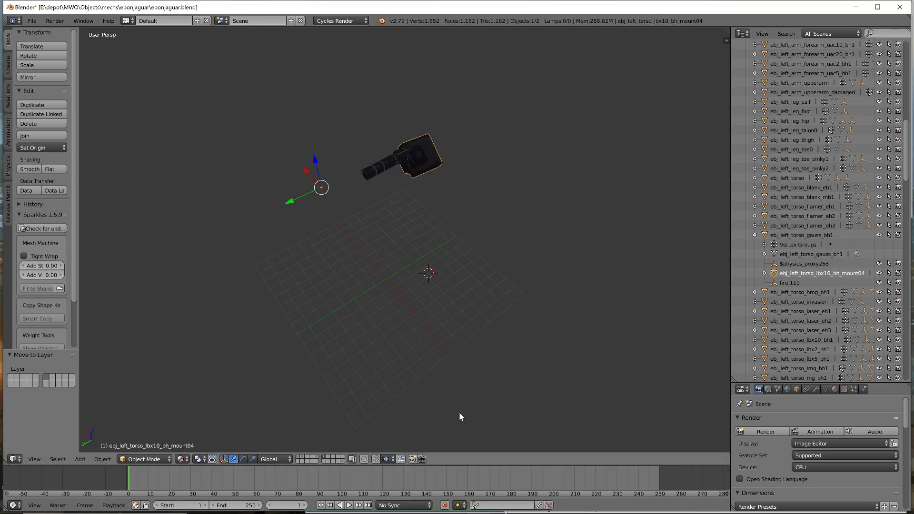
Move the ebj_left_torso_lbx10_bh_mount04 mesh to layer 12, inspect the gauss barrel alone, and collapse the gauss entry in the outliner
key("m")
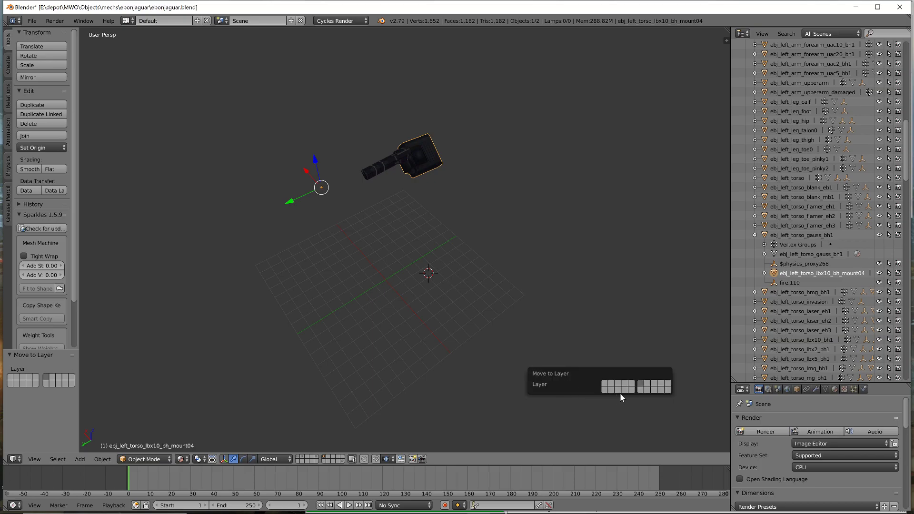
left_click(650, 387)
mouse_move(591, 225)
middle_mouse_down()
mouse_move(657, 223)
mouse_move(587, 241)
middle_mouse_up()
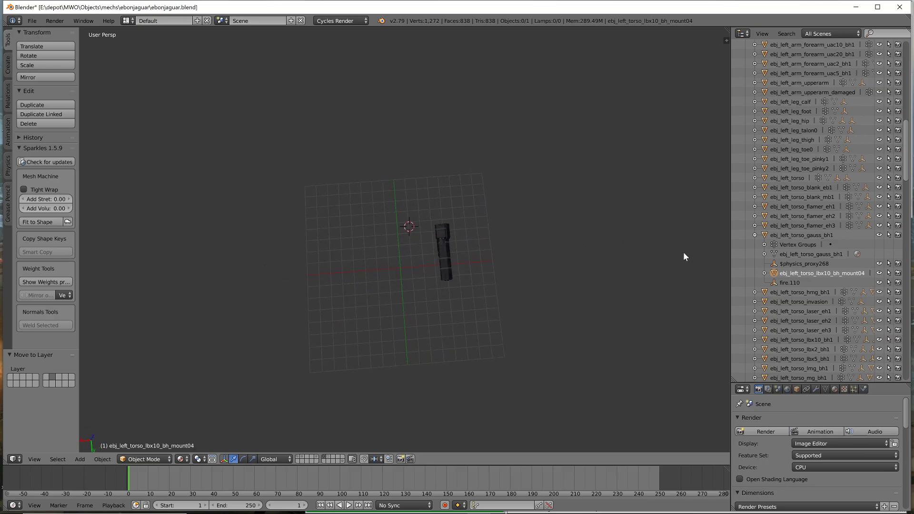
left_click(754, 235)
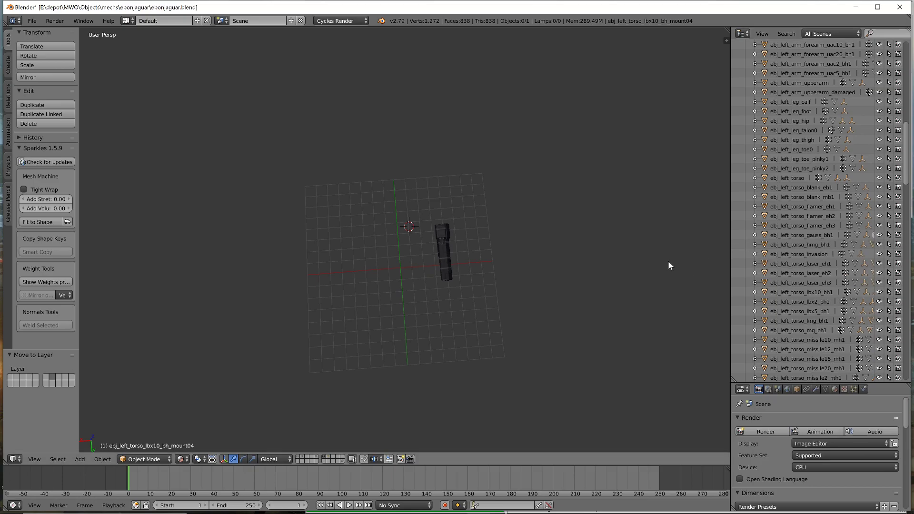
middle_click_drag(706, 227, 646, 184)
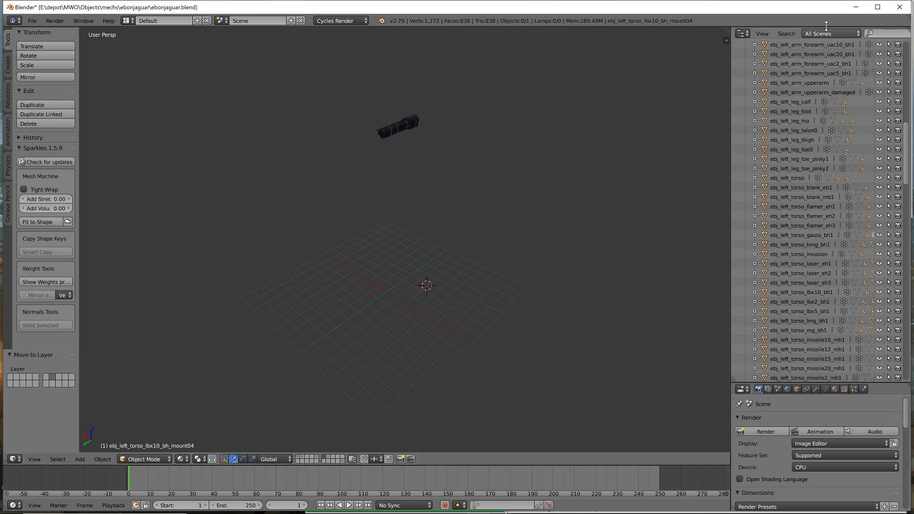
left_click(856, 8)
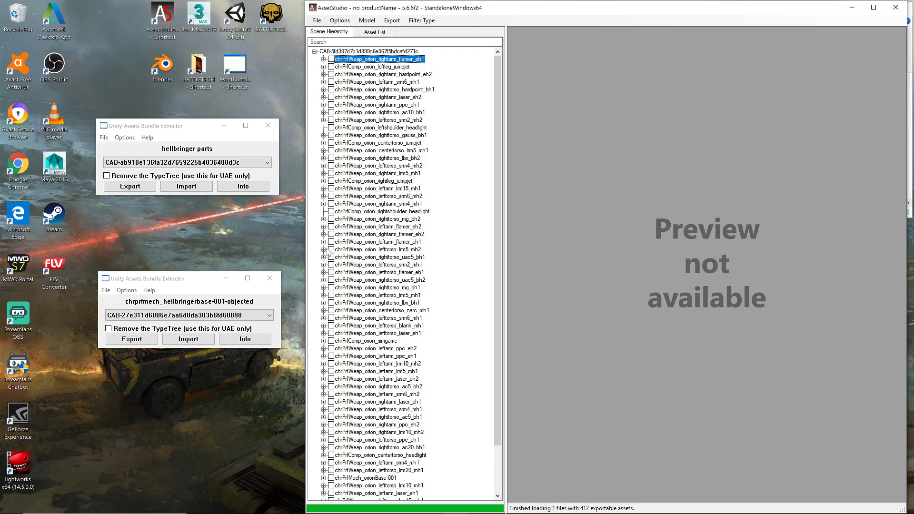
mouse_move(307, 510)
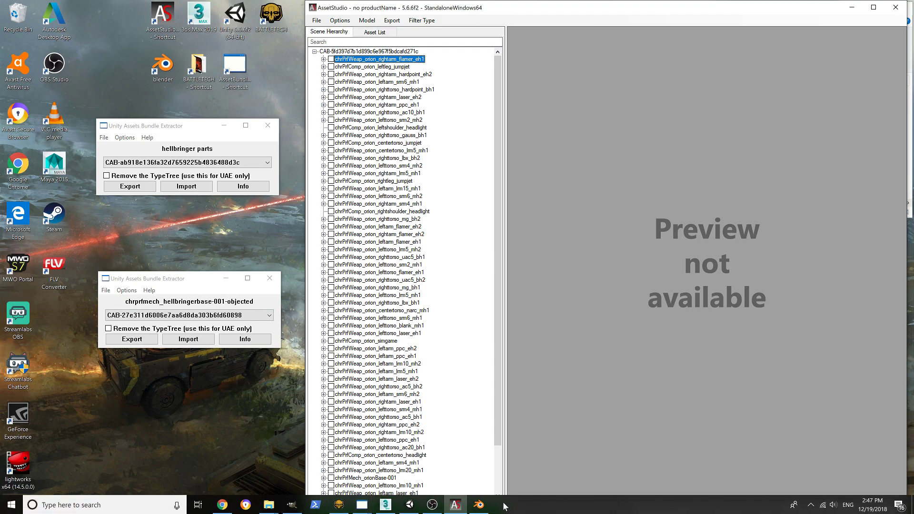
left_click(479, 505)
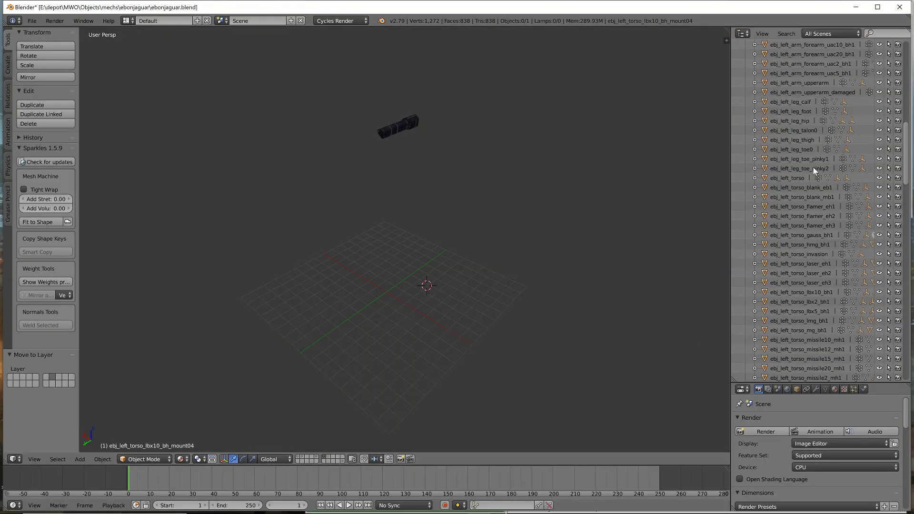
scroll(813, 333, "down", 3)
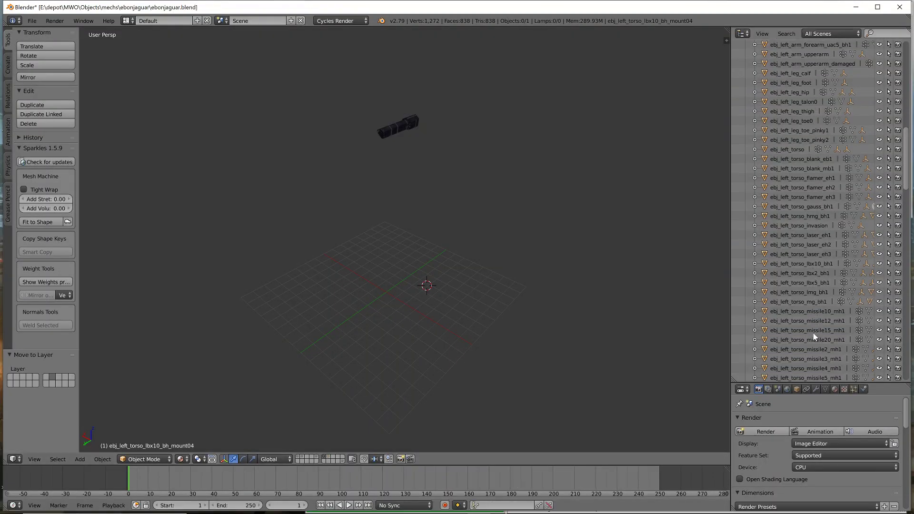
Open the recent file arcticcheetah.blend
left_click(32, 21)
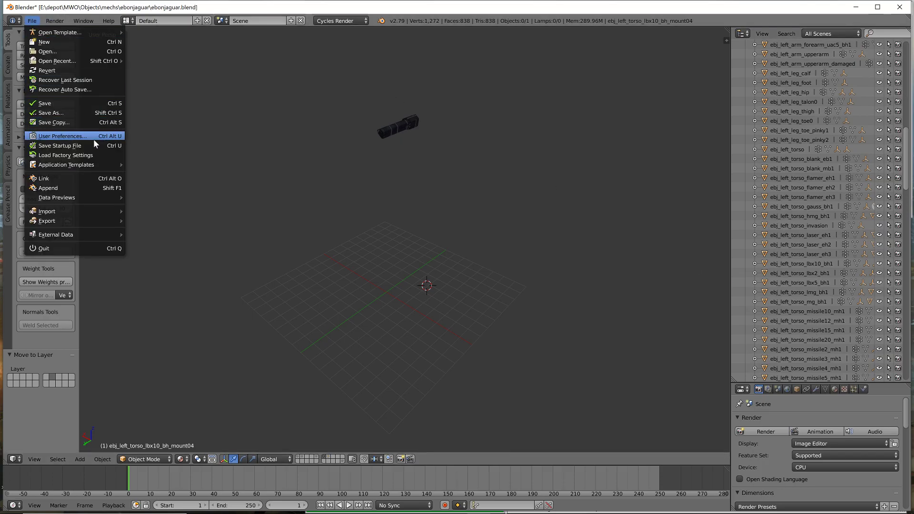
mouse_move(95, 210)
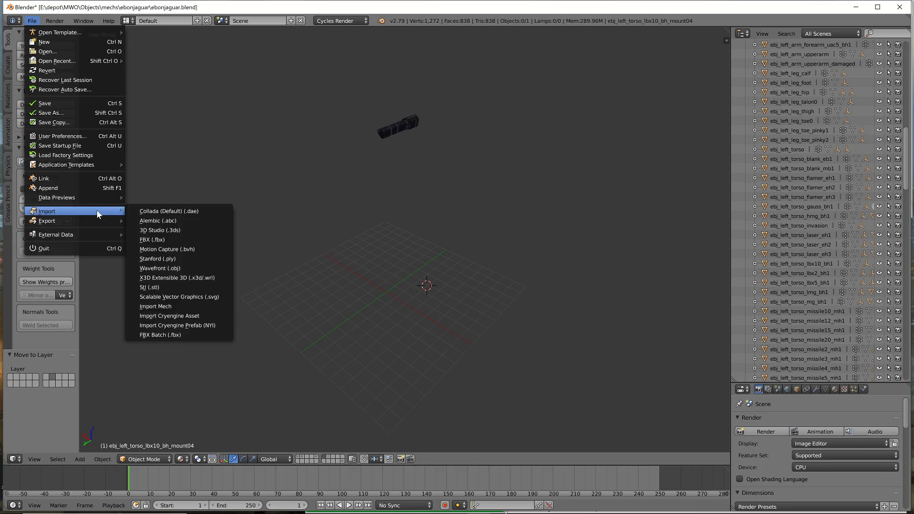
mouse_move(89, 61)
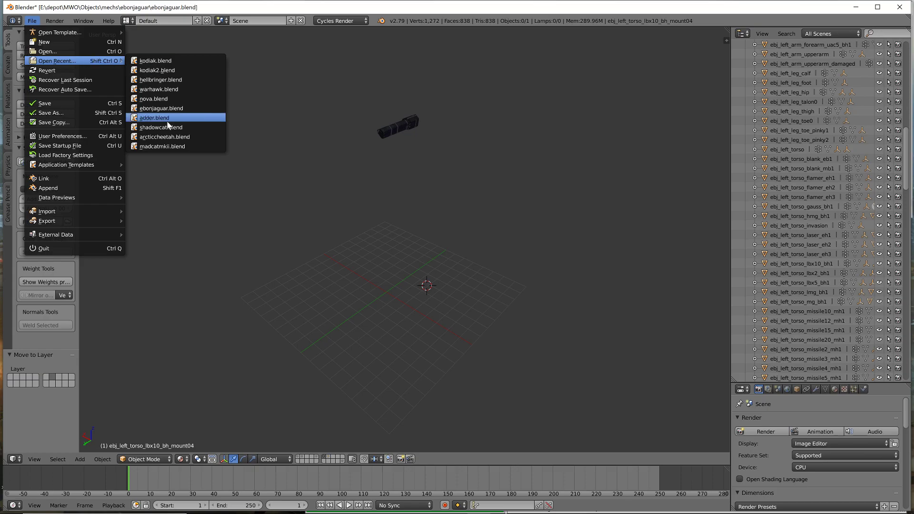
left_click(164, 138)
left_click(164, 137)
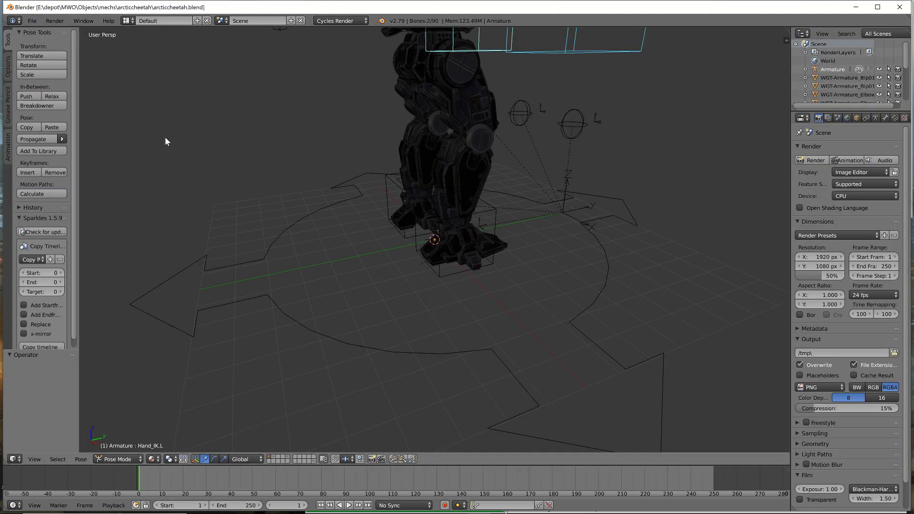
Enlarge the outliner in height and width and expand the Arctic Cheetah's Armature to list its meshes
middle_click_drag(607, 156, 553, 161)
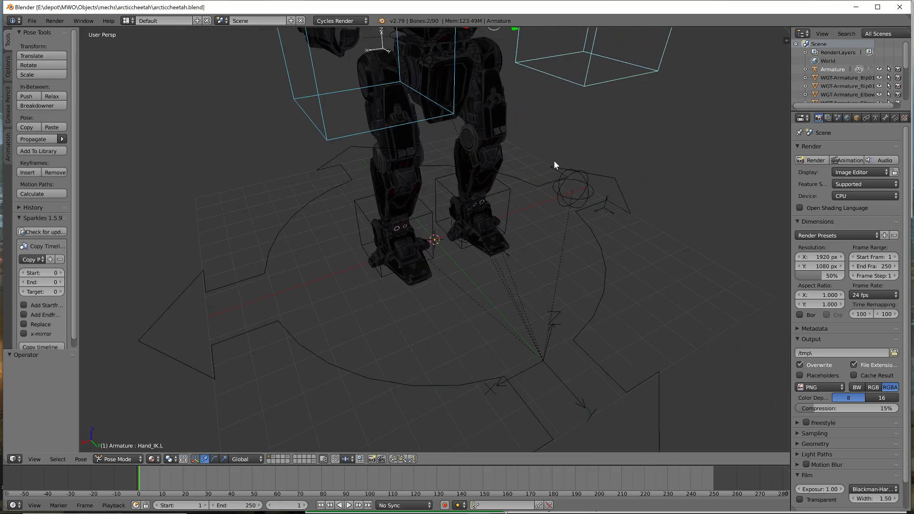
scroll(555, 160, "down", 3)
middle_click_drag(616, 114, 586, 132)
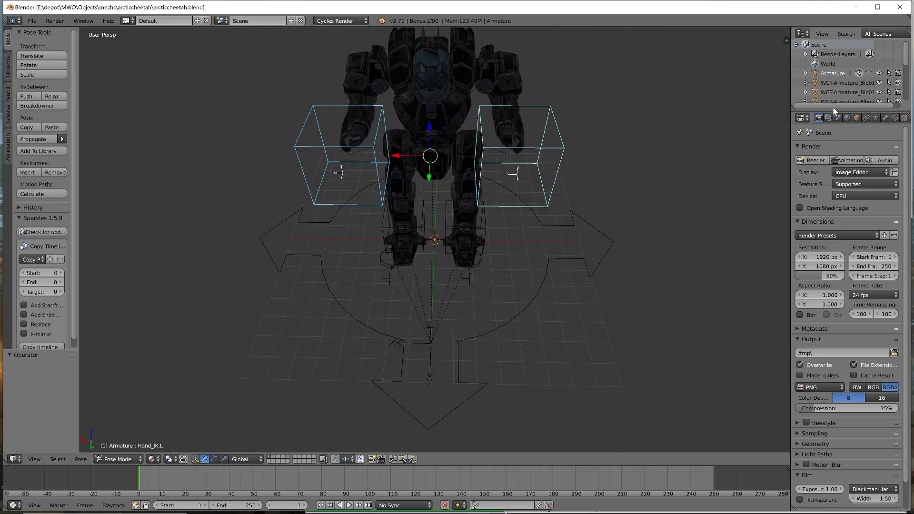
left_click_drag(833, 108, 833, 376)
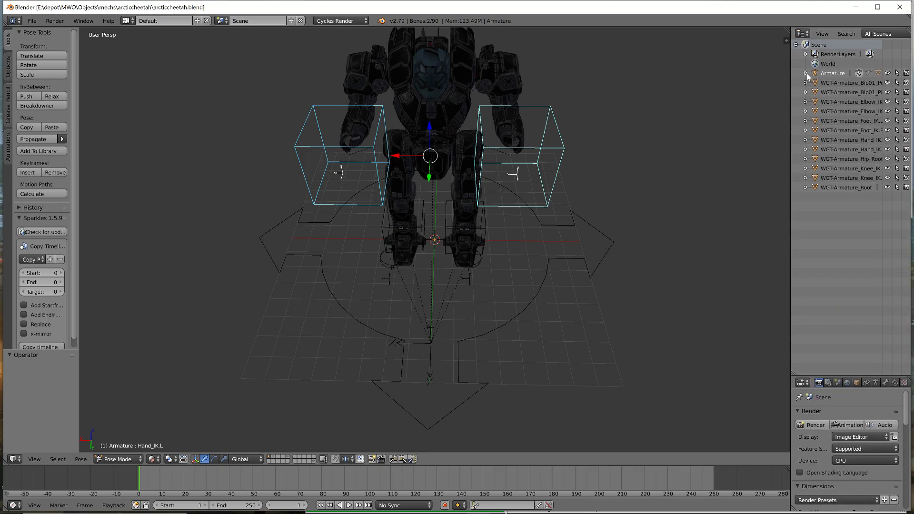
left_click(805, 73)
left_click_drag(789, 223, 706, 224)
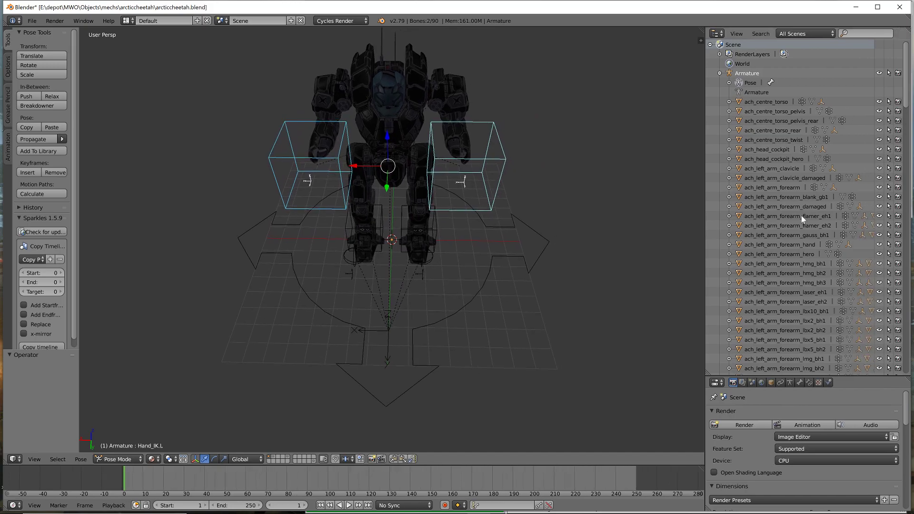
Examine the Arctic Cheetah's arm, leg and torso meshes, selecting ach_left_torso_missile6_mh1 and ach_left_torso_missile10_mh1 among the missile variants
scroll(819, 205, "down", 5)
scroll(817, 210, "down", 12)
scroll(786, 324, "down", 10)
scroll(787, 320, "down", 2)
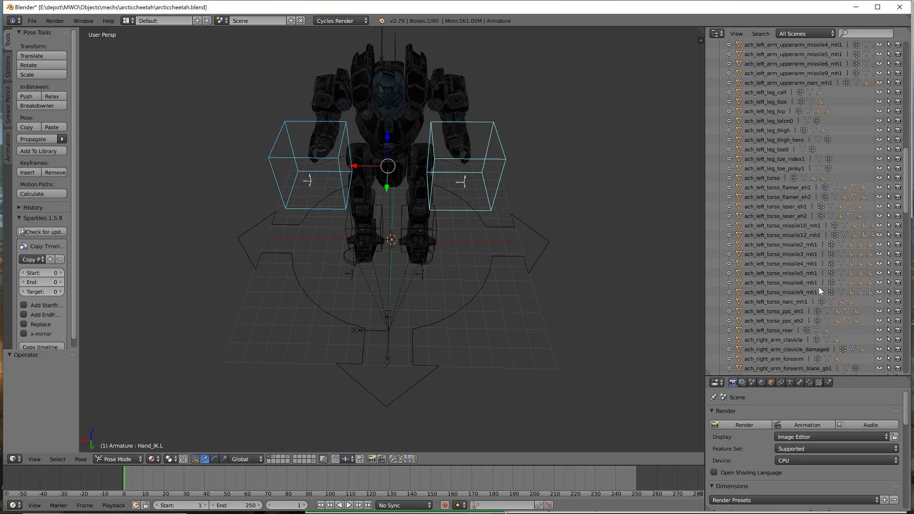
left_click(779, 281)
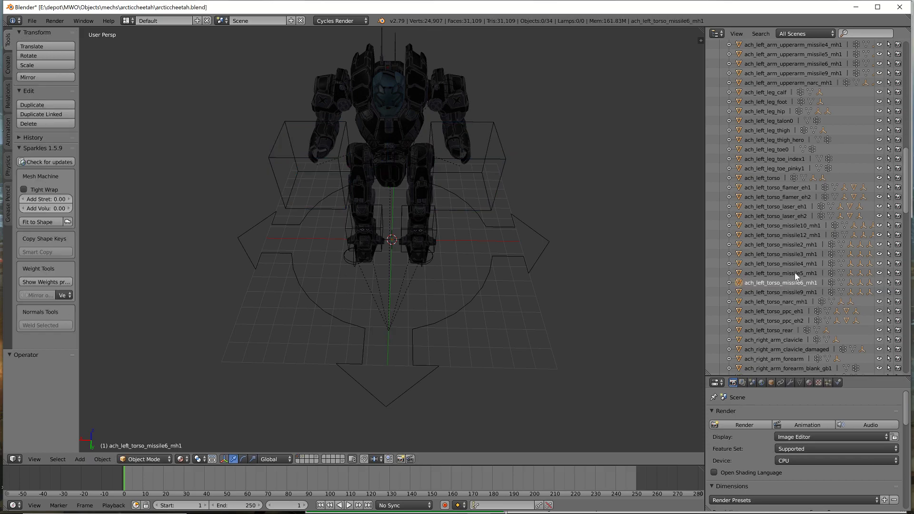
left_click(802, 226)
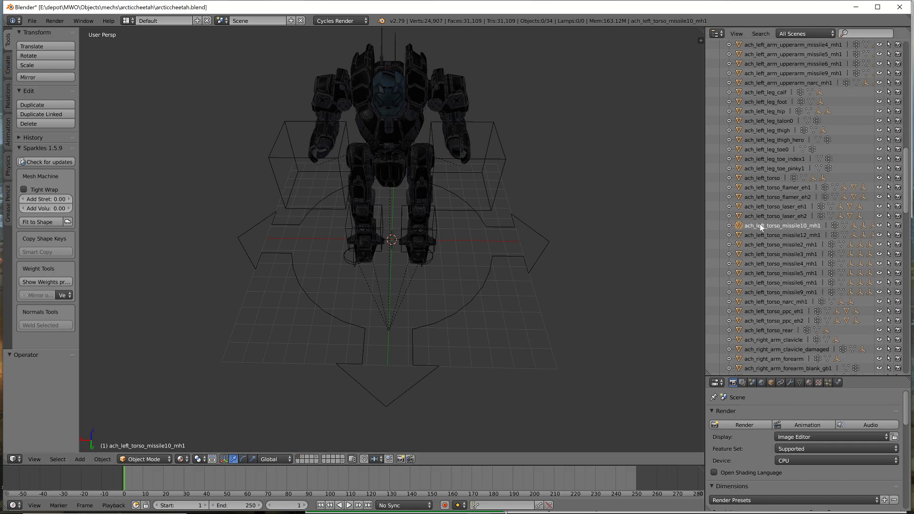
left_click(855, 9)
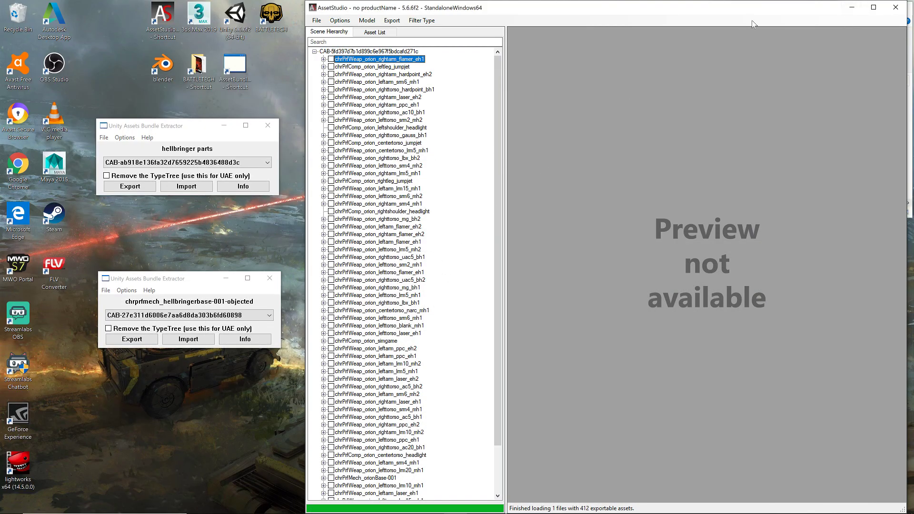
left_click(852, 8)
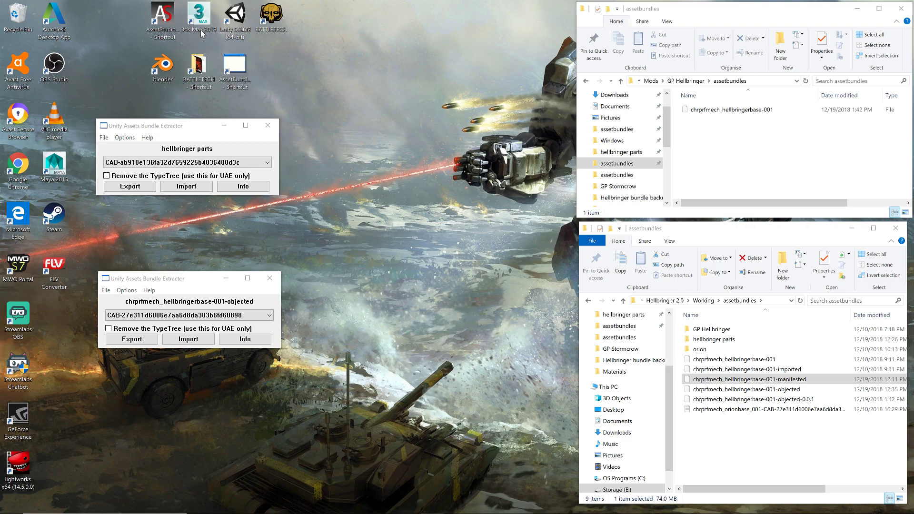
mouse_move(408, 508)
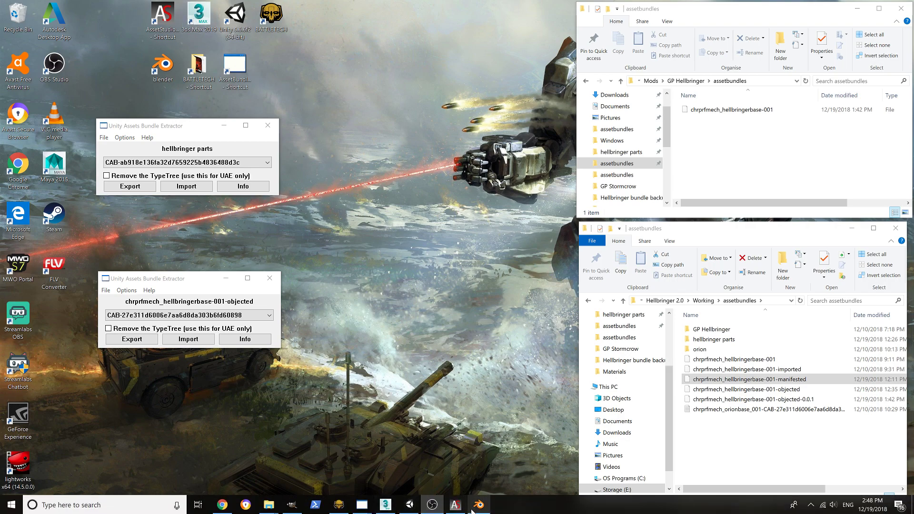
mouse_move(476, 508)
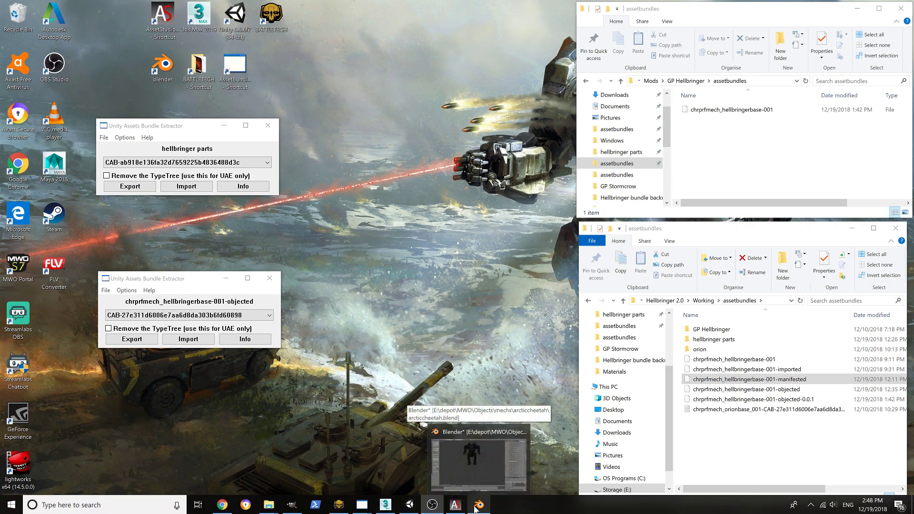
left_click(476, 508)
Open the recent file hellbringer.blend
left_click(33, 21)
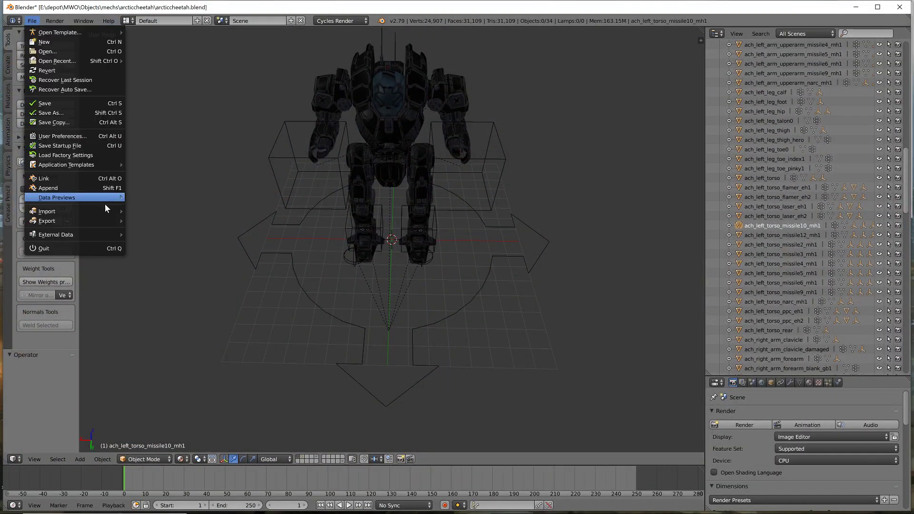
mouse_move(101, 212)
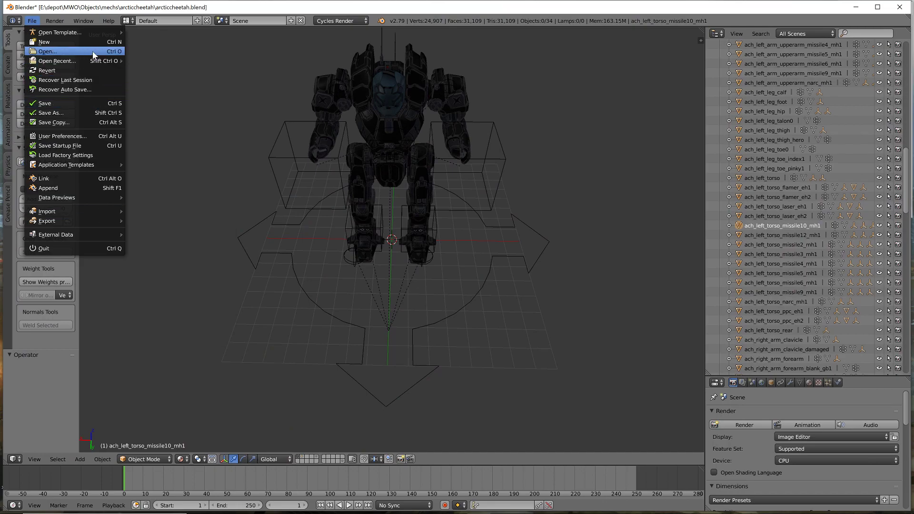
mouse_move(89, 59)
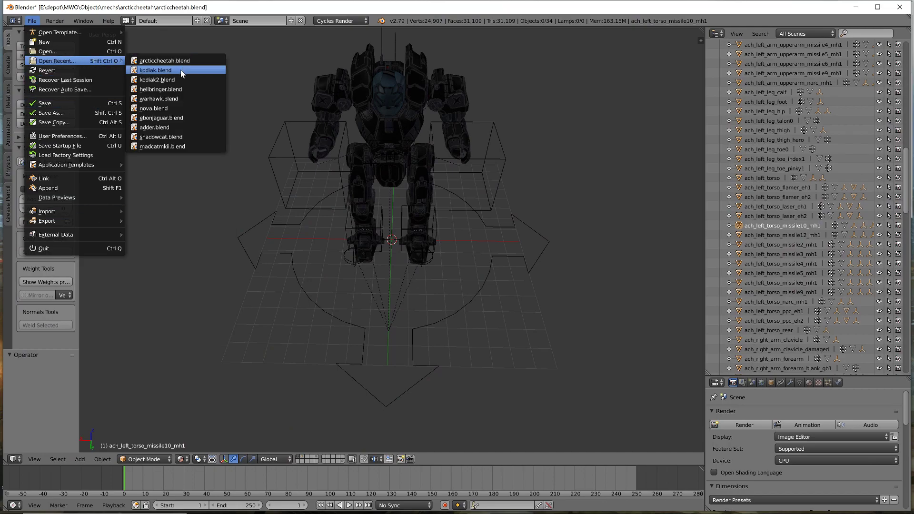
left_click(177, 89)
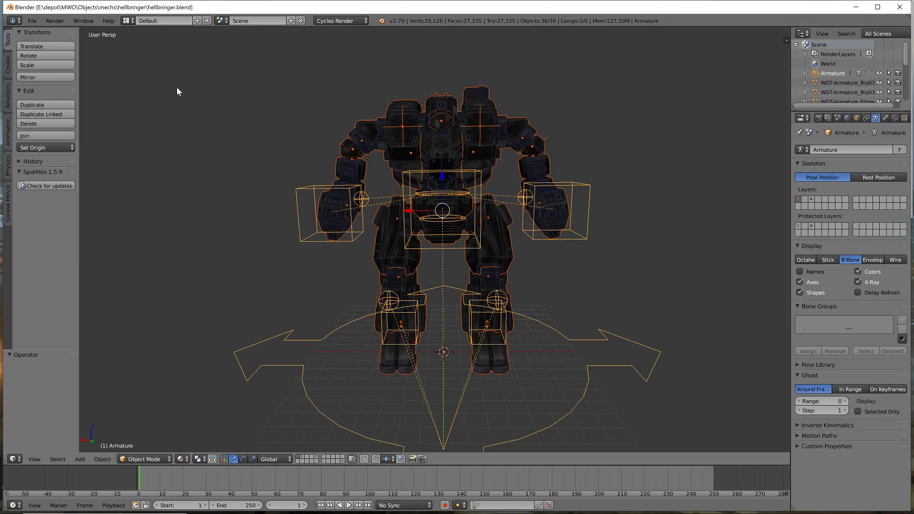
Show only layer 2 with the Hellbringer's weapon and mount meshes and inspect the arms and torsos from several angles
left_click(237, 186)
left_click(303, 460)
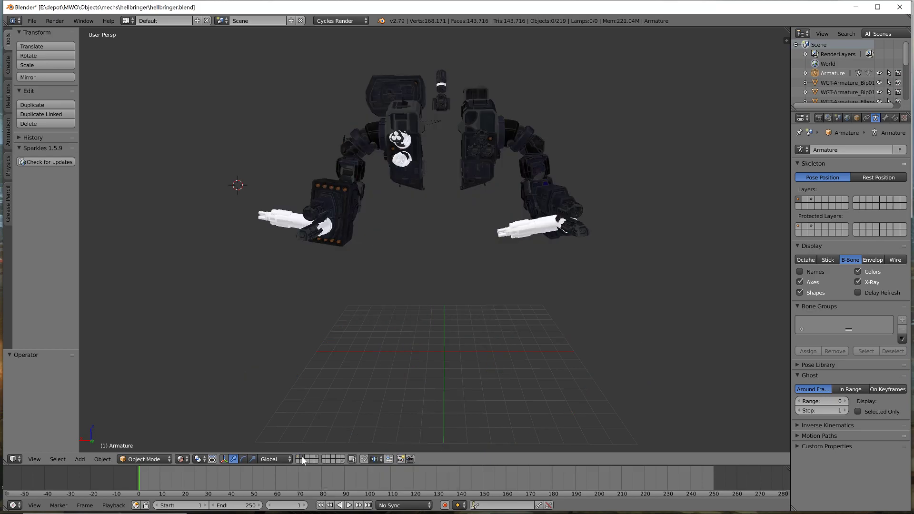
middle_click_drag(625, 202, 630, 222)
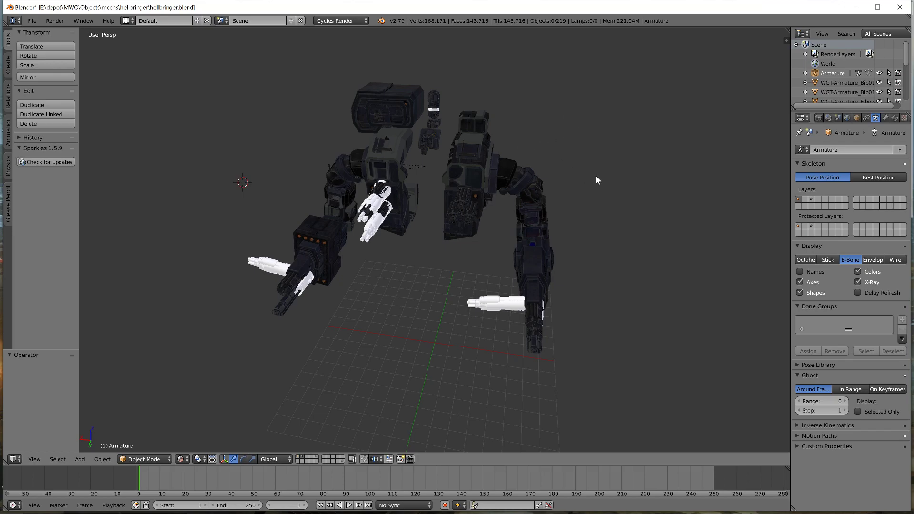
middle_click_drag(632, 190, 624, 179)
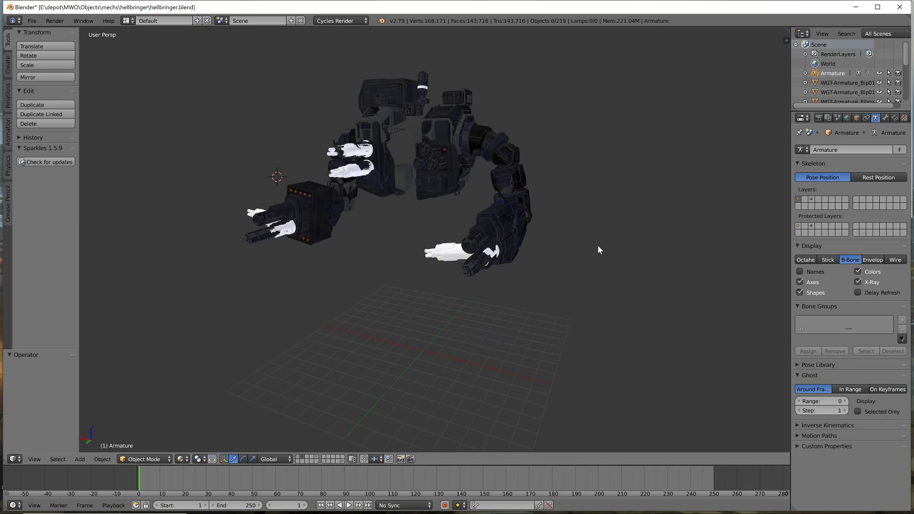
middle_click_drag(603, 224, 606, 228)
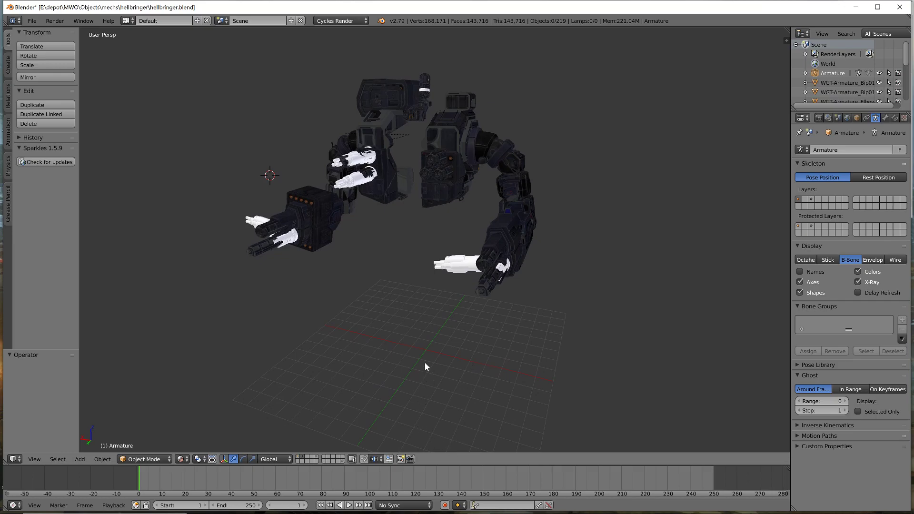
middle_click_drag(411, 345, 421, 341)
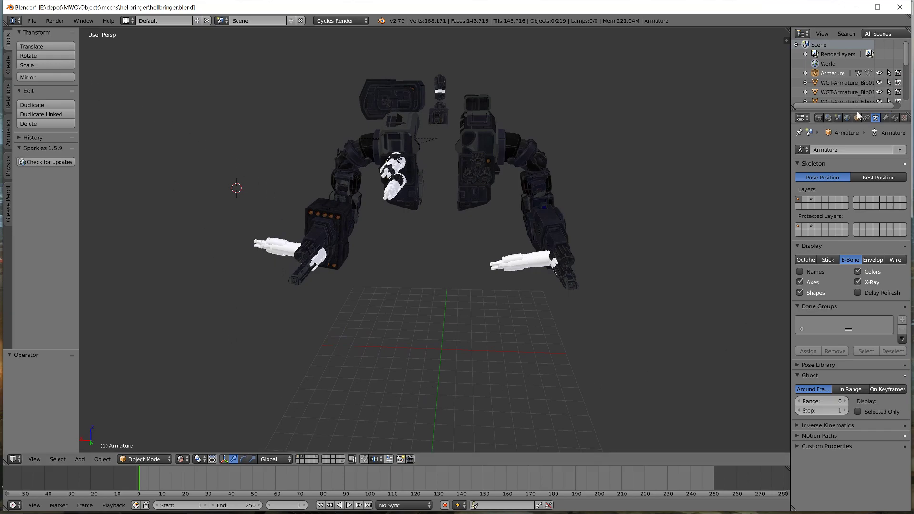
Enlarge the outliner in height and width and expand the Hellbringer's Armature to list its meshes
left_click_drag(857, 111, 875, 341)
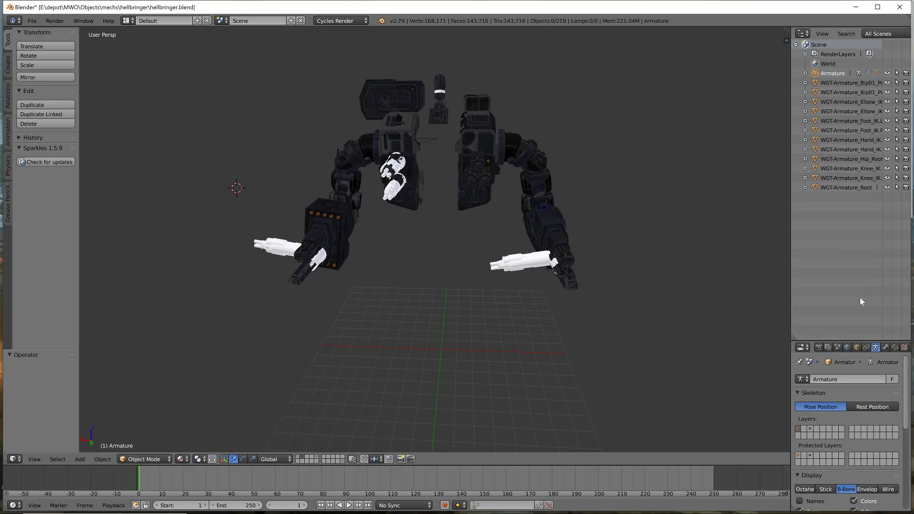
left_click_drag(790, 186, 709, 212)
left_click(725, 73)
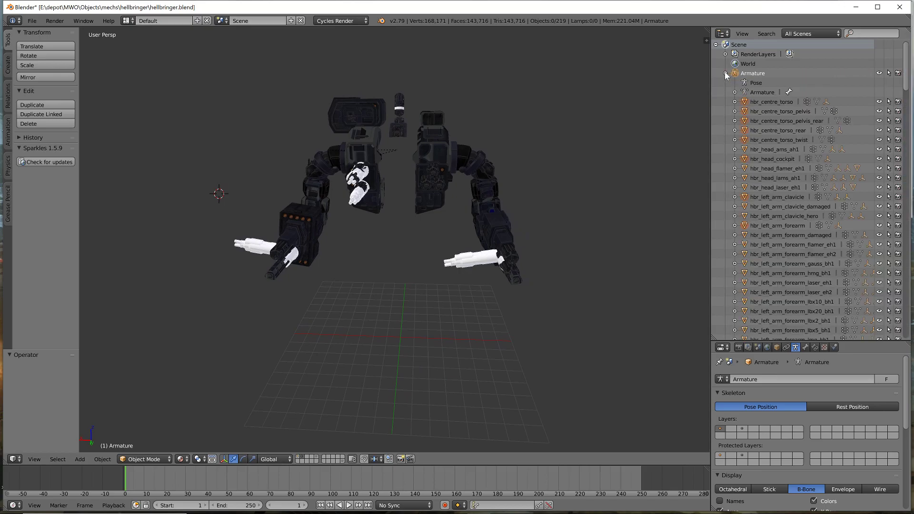
Move the hbr_left_arm_forearm_laser_eh1 and hbr_left_arm_forearm_laser_eh2 meshes to layer 11
scroll(795, 211, "down", 1)
scroll(796, 211, "down", 3)
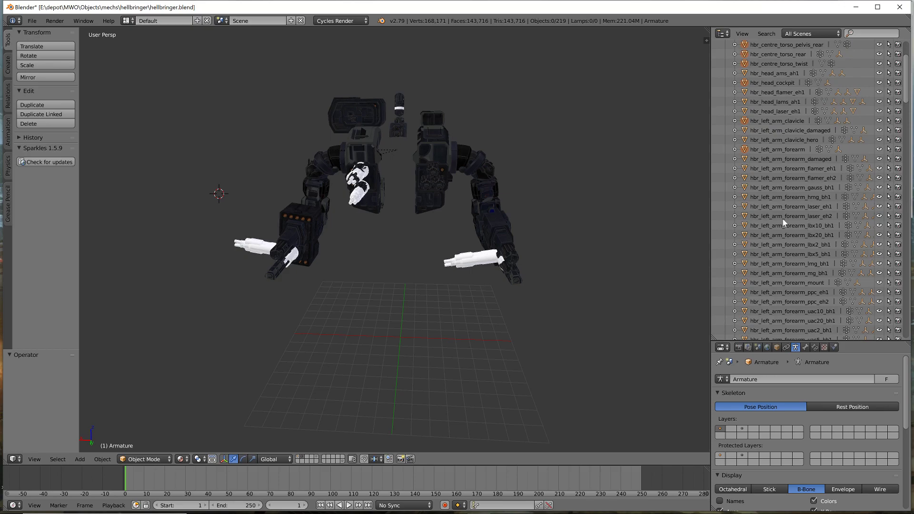
left_click(782, 206)
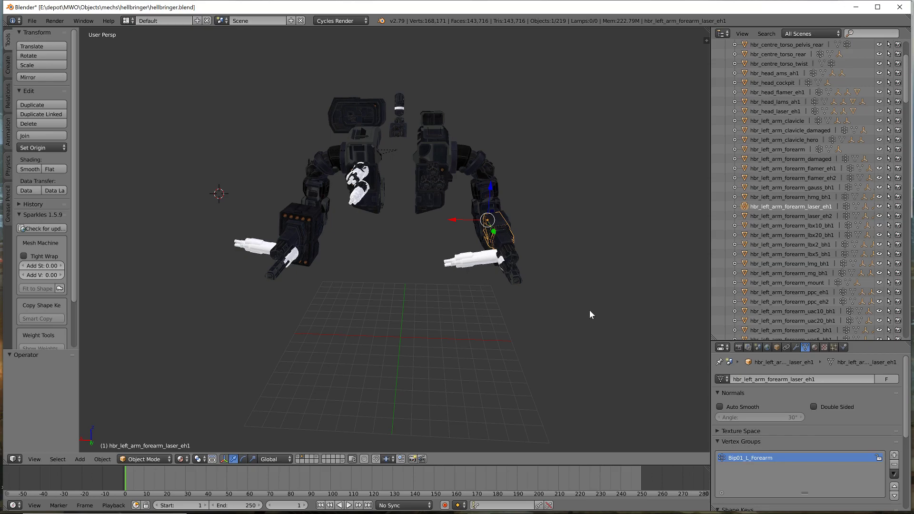
key("m")
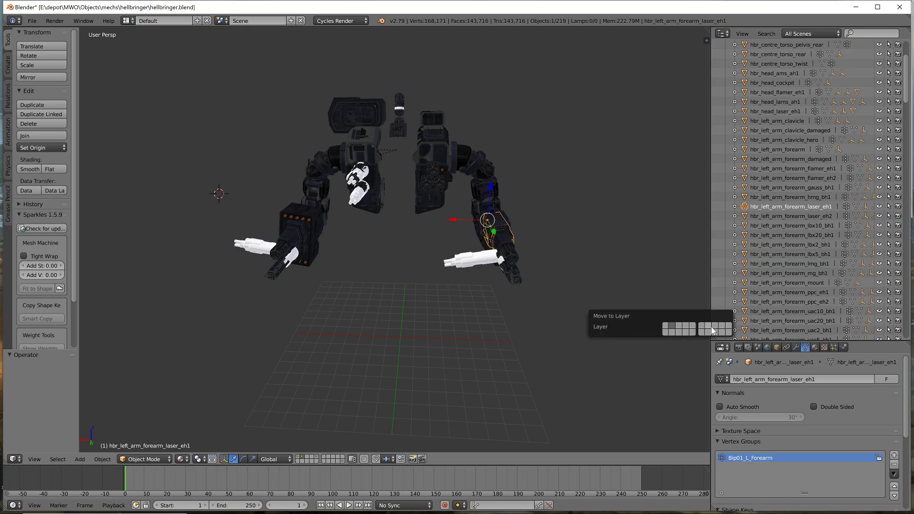
left_click(697, 328)
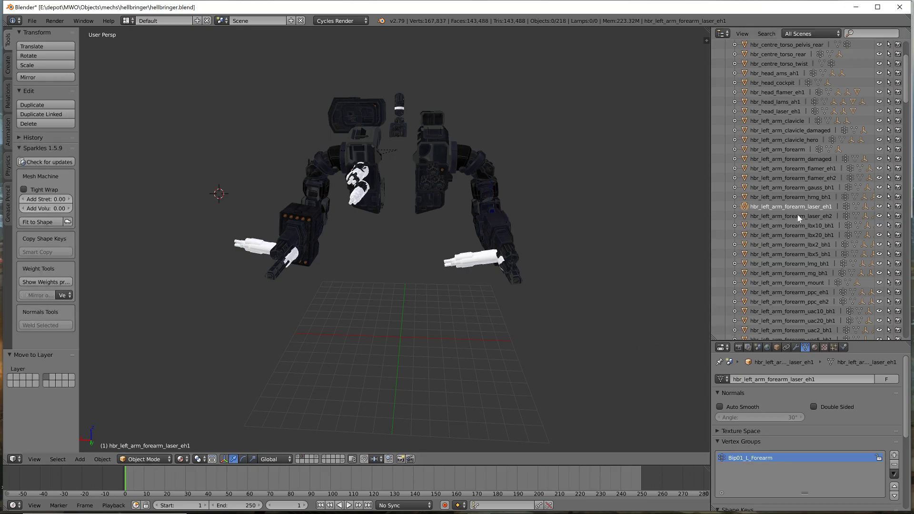
left_click(796, 216)
key("m")
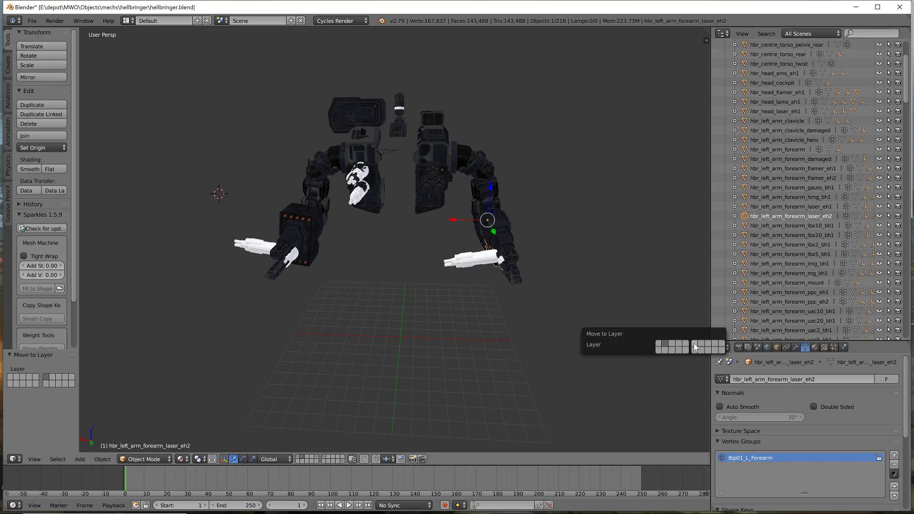
left_click(696, 348)
Find the hbr_right_arm_forearm_laser_eh1 mesh in the outliner and move it to layer 11
scroll(789, 219, "down", 10)
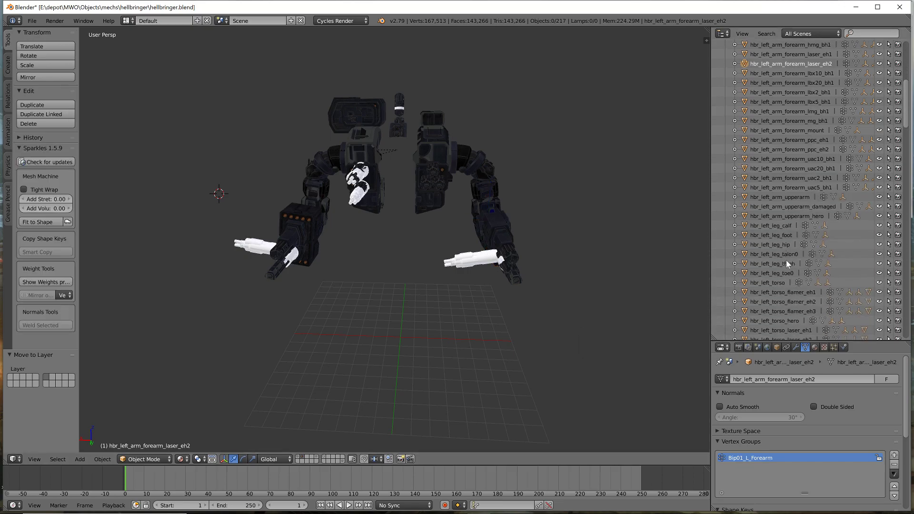
scroll(793, 258, "down", 15)
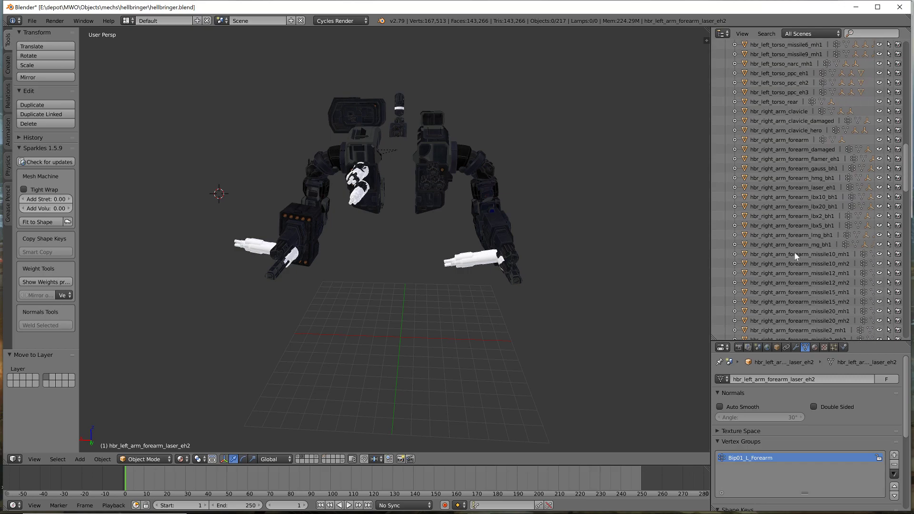
scroll(795, 257, "down", 6)
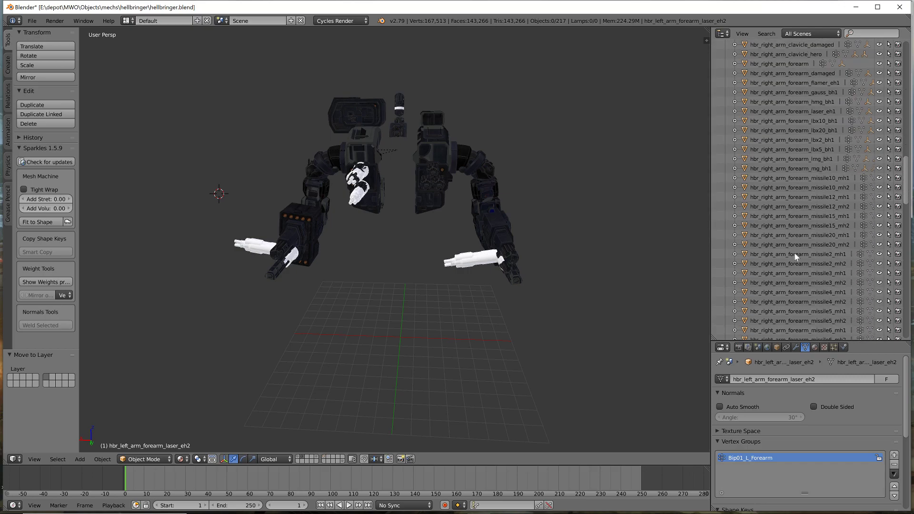
scroll(795, 257, "down", 1)
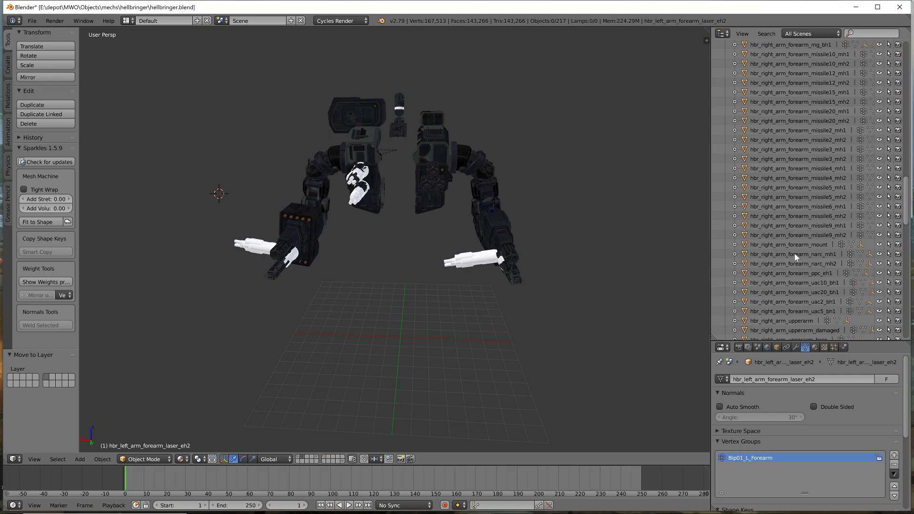
scroll(796, 258, "up", 6)
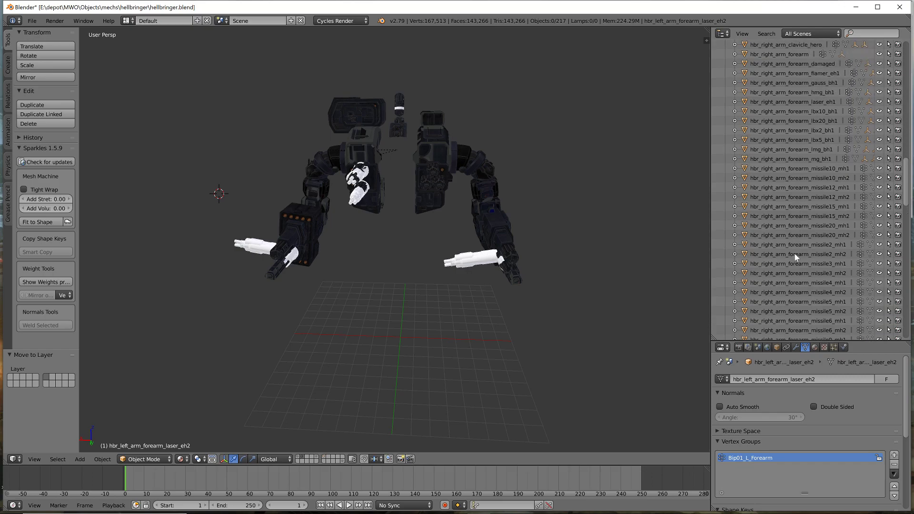
left_click(810, 120)
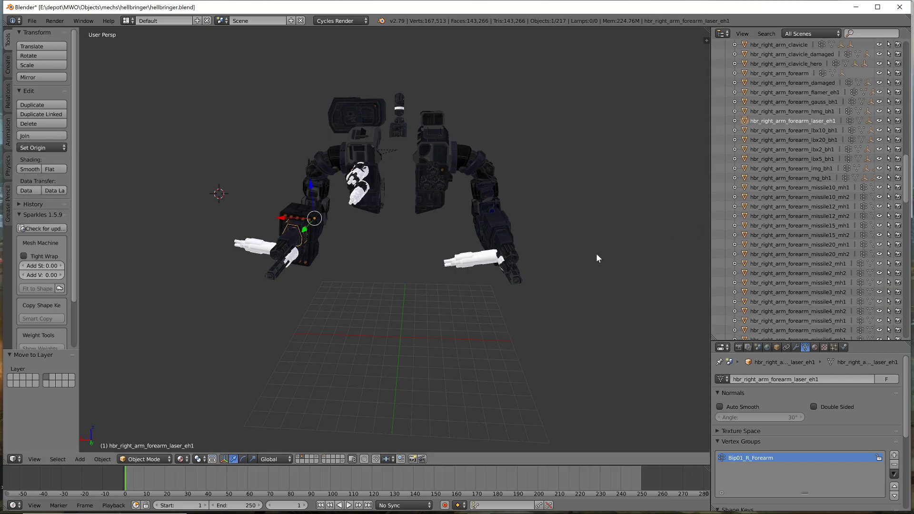
key("m")
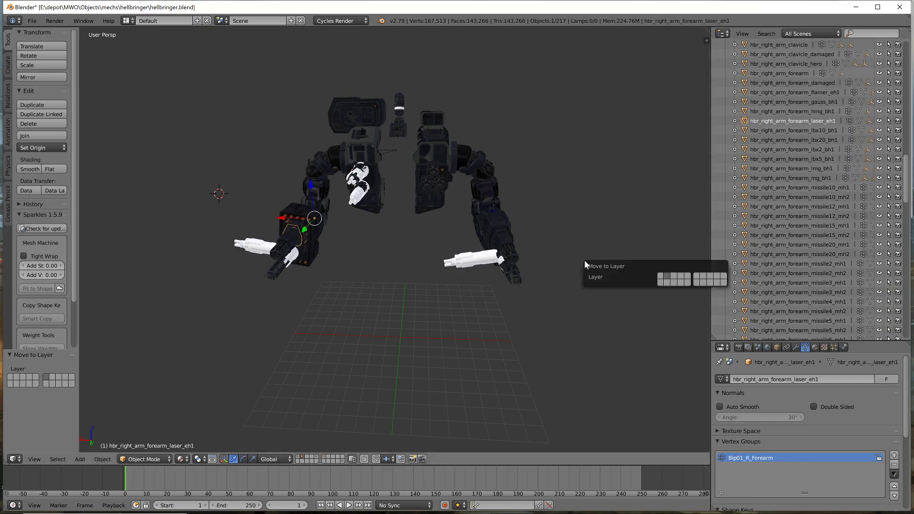
left_click(695, 279)
Move the hbr_right_arm_forearm_gauss_bh1 mesh to layer 11
scroll(808, 165, "up", 1)
scroll(808, 165, "up", 1)
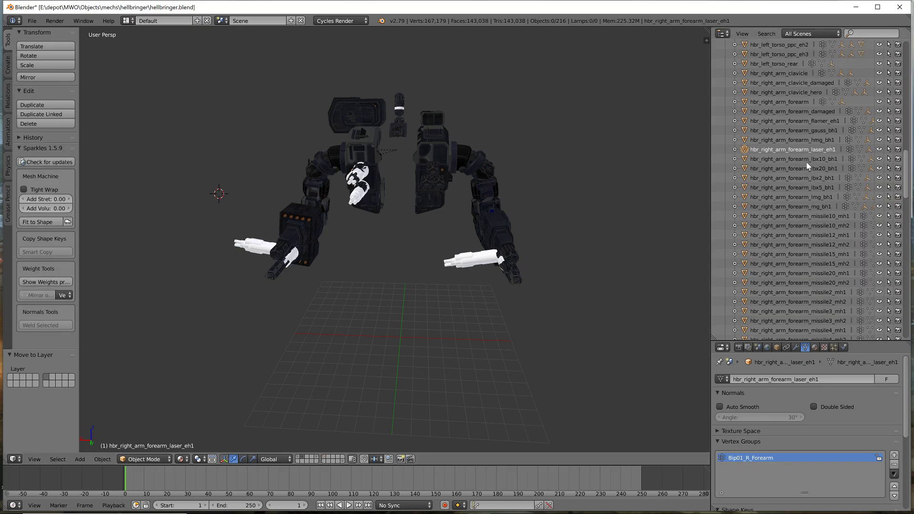
left_click(813, 130)
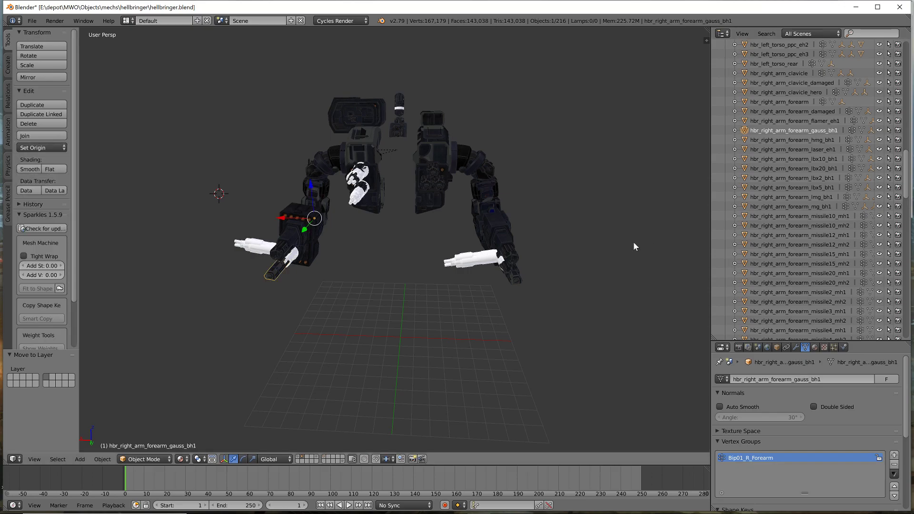
key("m")
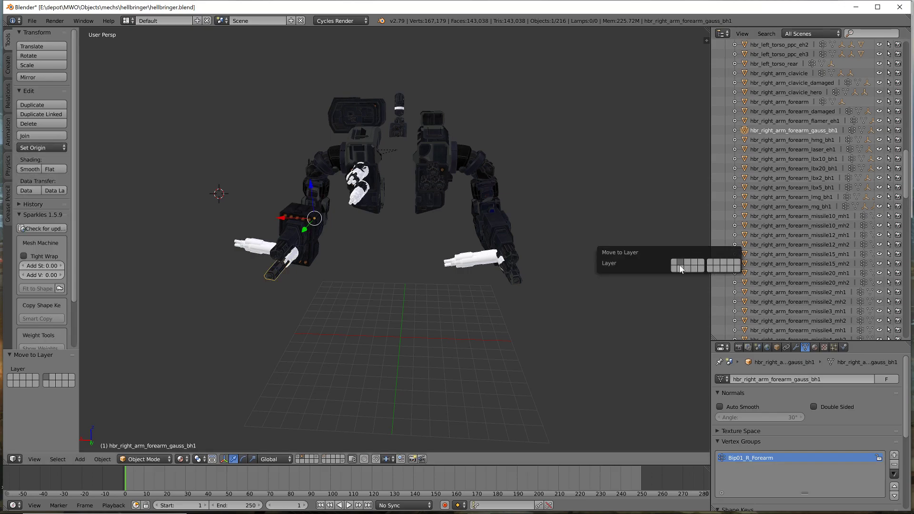
left_click(711, 265)
Move the hbr_right_torso_hmg_bh1 and hbr_right_torso_hmg_bh2 meshes to layer 6, the first layer of the second block
scroll(799, 210, "down", 6)
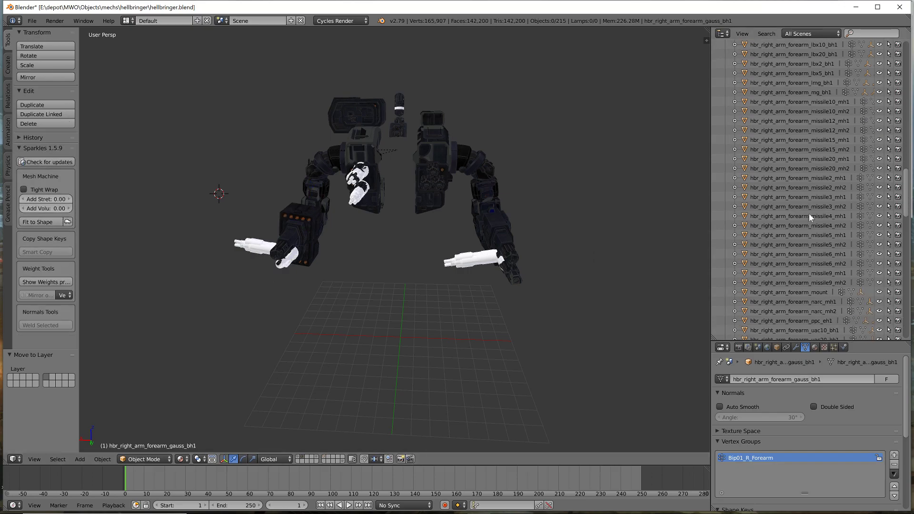
scroll(809, 221, "down", 5)
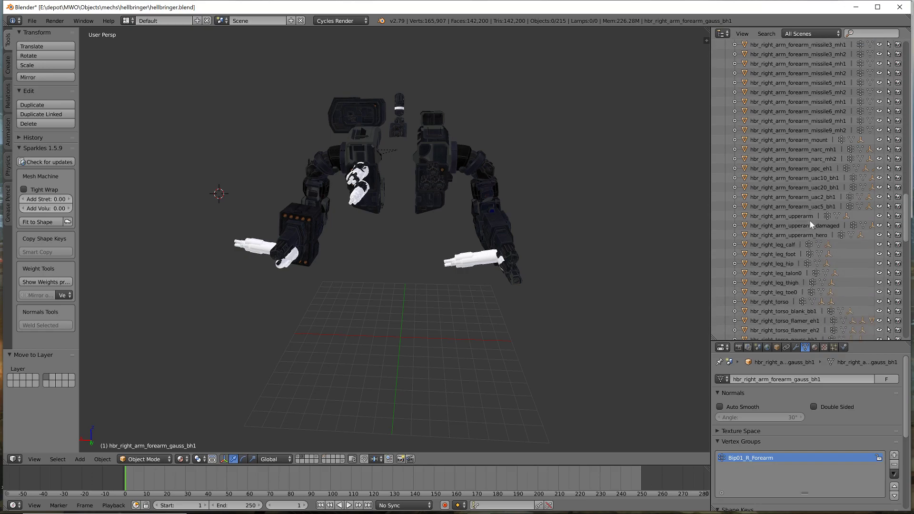
scroll(813, 225, "down", 7)
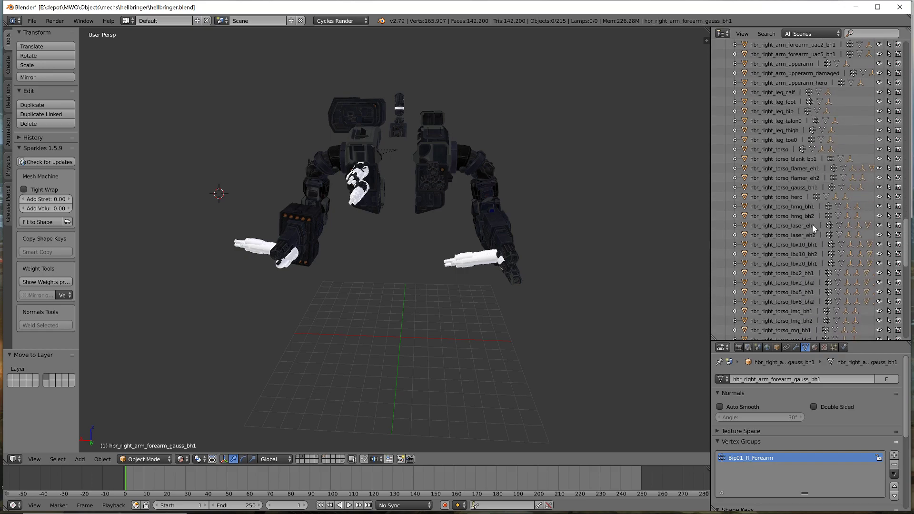
scroll(812, 225, "down", 1)
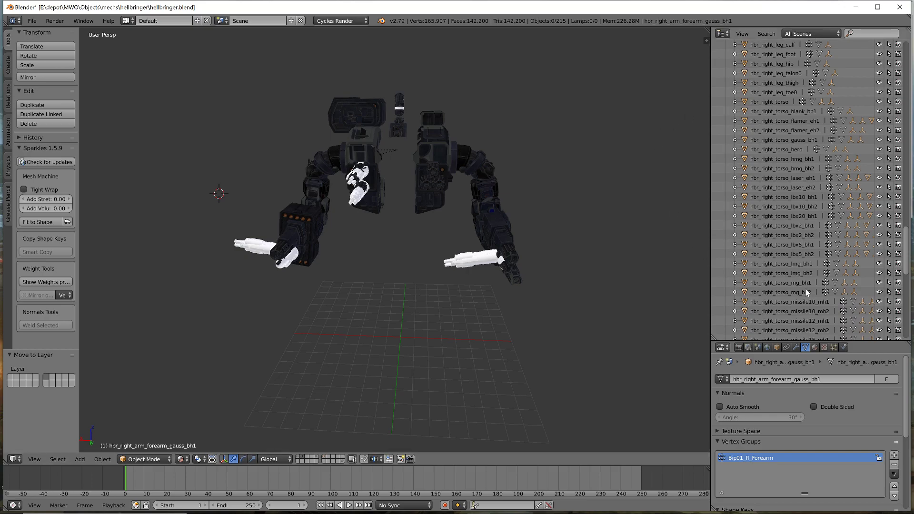
left_click(790, 159)
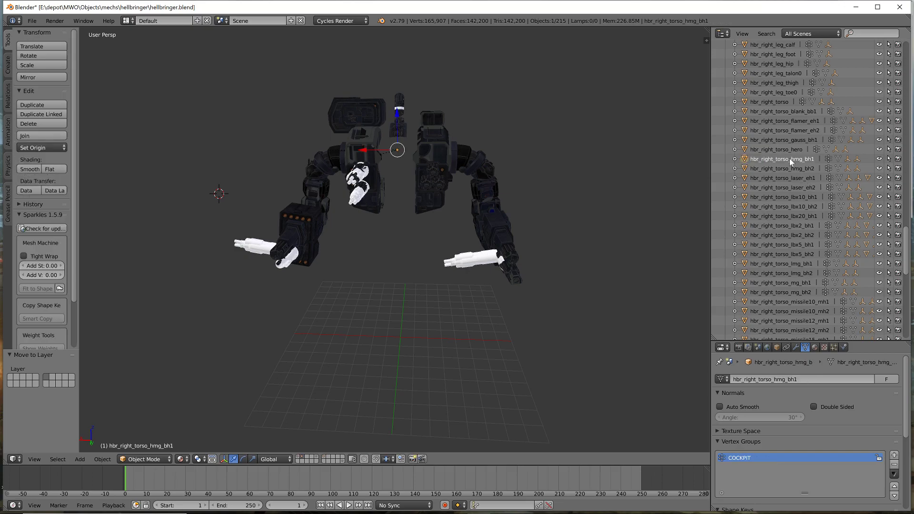
key("m")
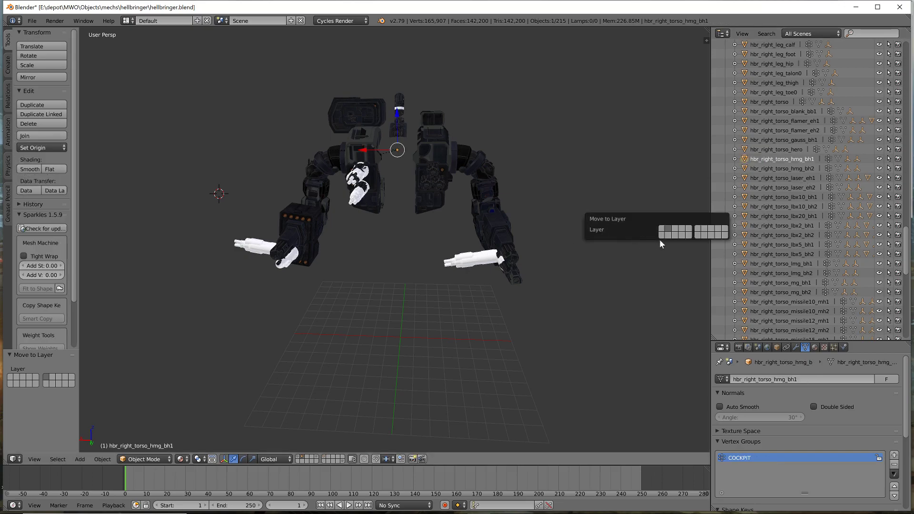
left_click(697, 235)
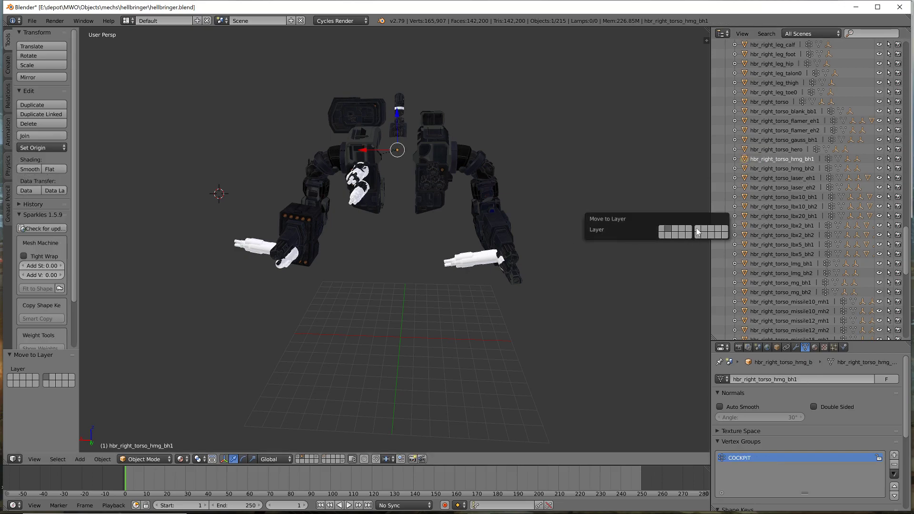
left_click(791, 167)
key("m")
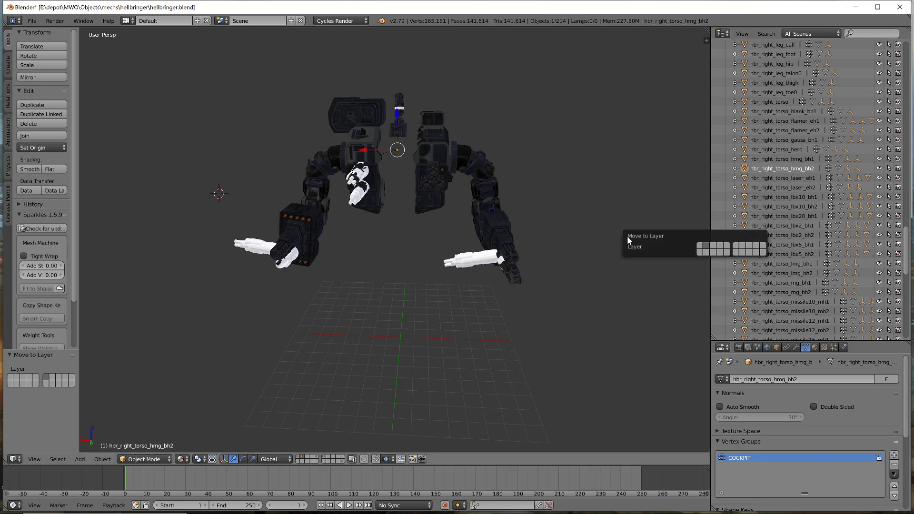
left_click(735, 246)
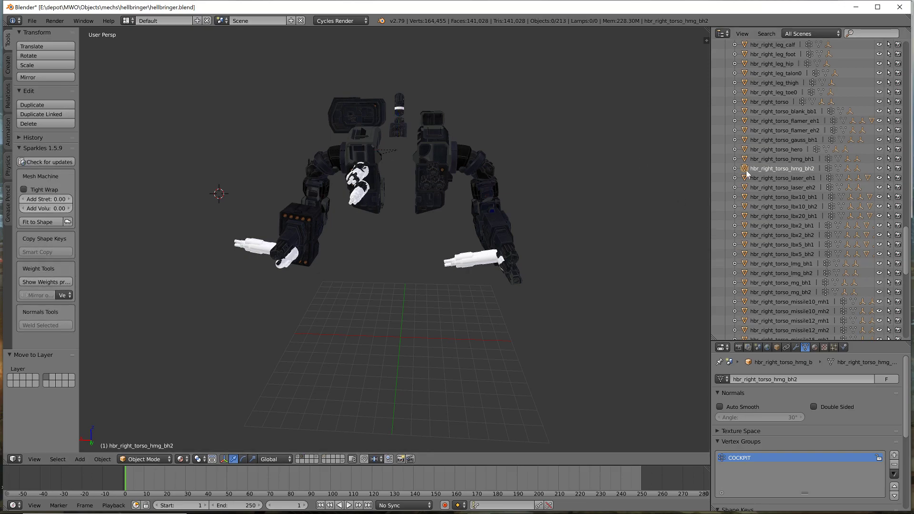
Find the hbr_left_torso_missile6_mh1 mesh in the outliner and move it to layer 6
scroll(787, 228, "up", 15)
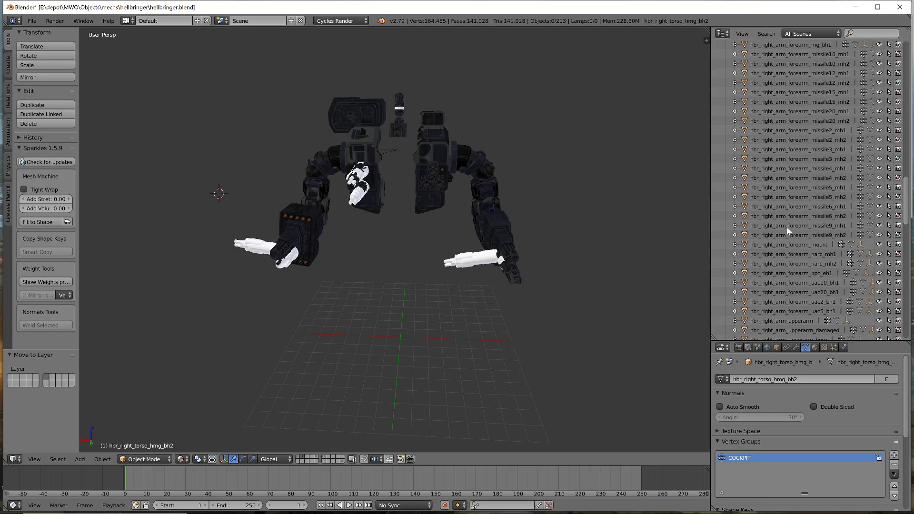
scroll(784, 227, "up", 12)
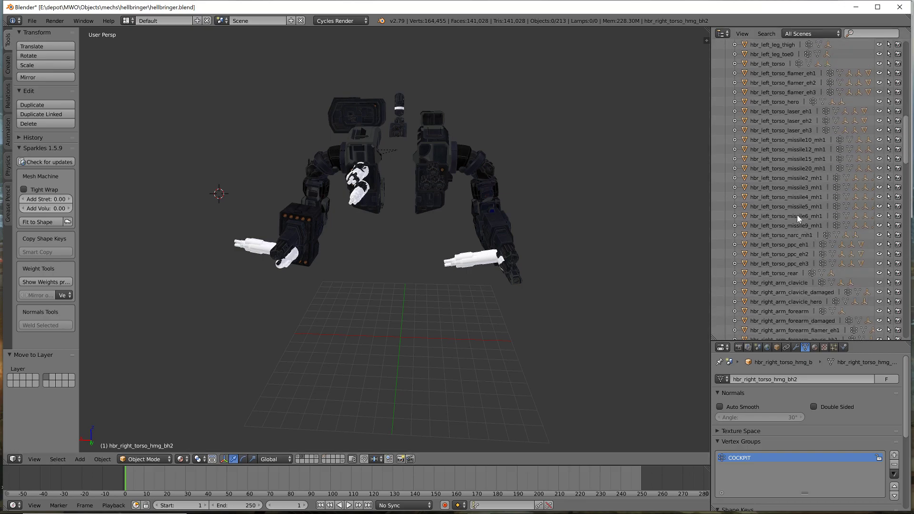
left_click(797, 216)
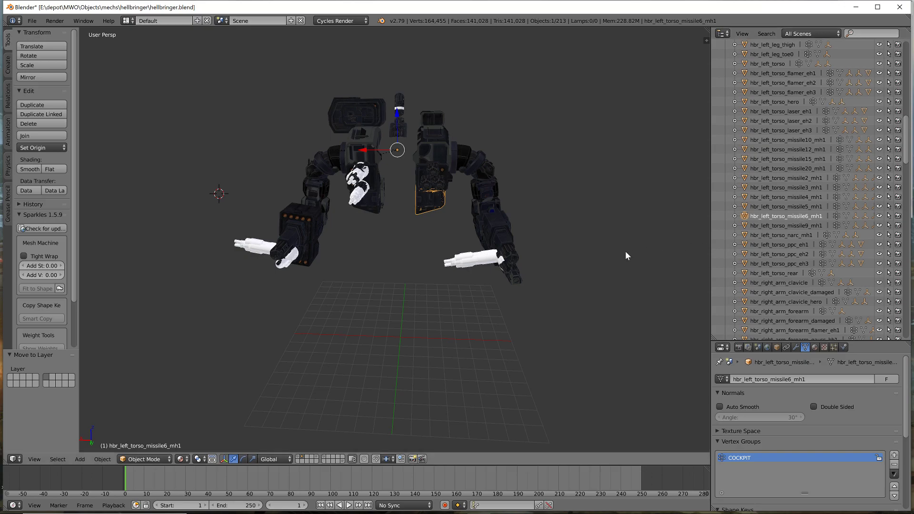
key("m")
left_click(736, 271)
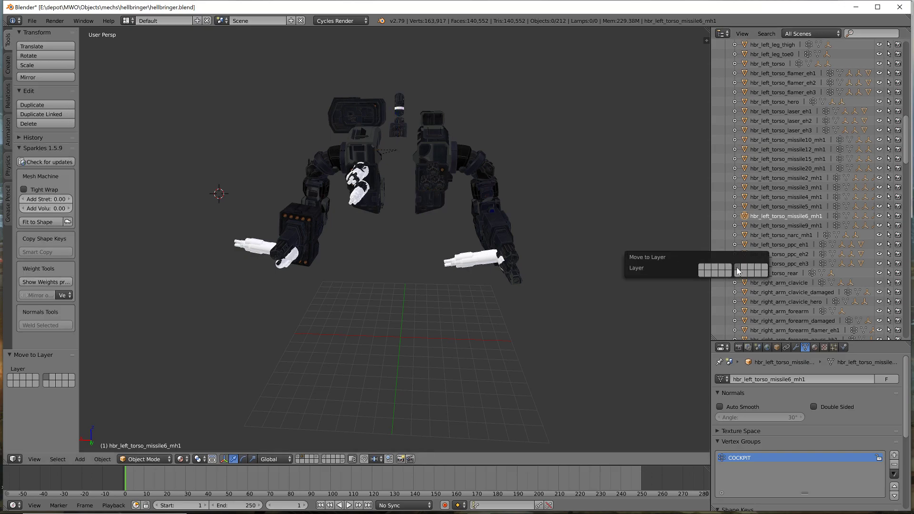
Move the hbr_right_torso_missile6_mh1 and hbr_right_torso_missile6_mh2 meshes to layer 6
scroll(819, 229, "down", 5)
left_click_drag(907, 183, 906, 276)
scroll(842, 281, "down", 3)
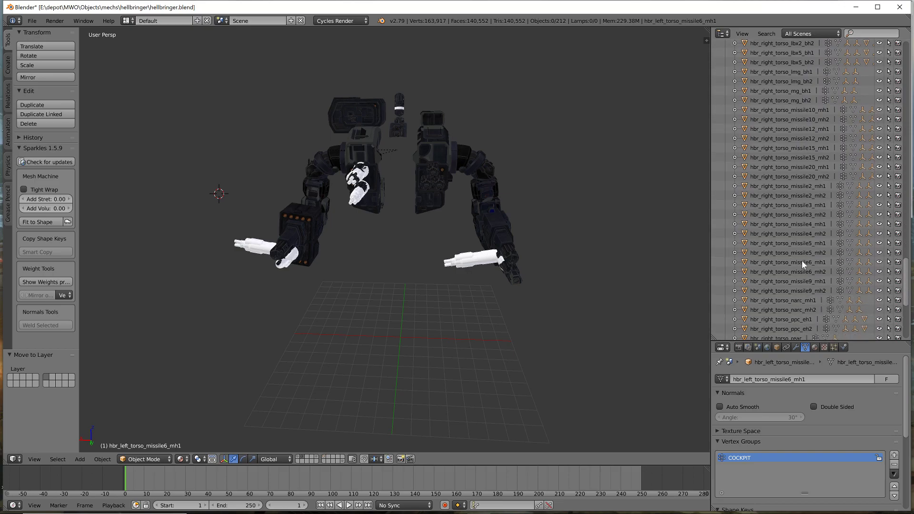
left_click(802, 263)
key("m")
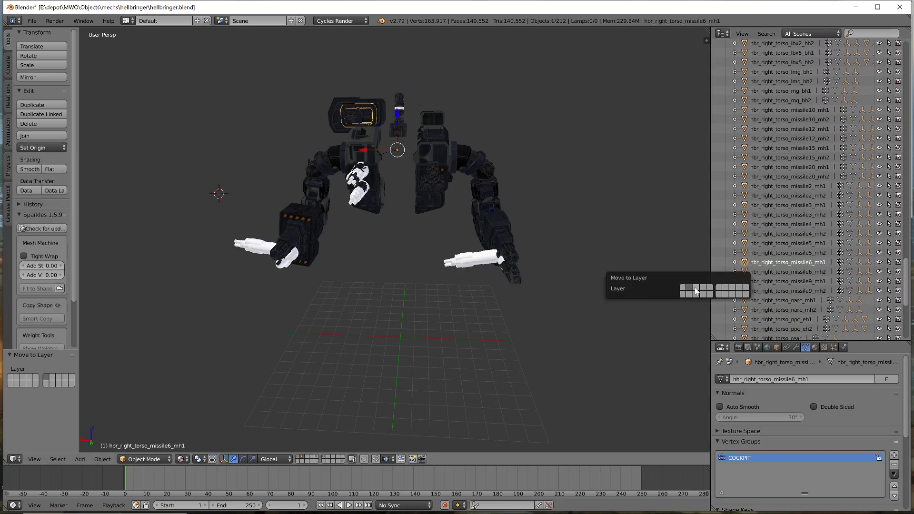
left_click(718, 287)
left_click(791, 273)
key("m")
left_click(743, 309)
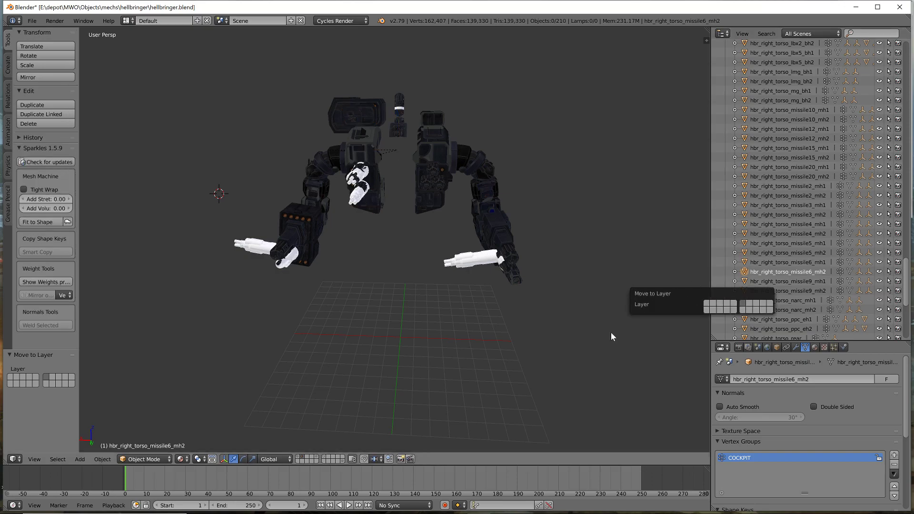
Show only layer 6 with the sorted weapon meshes and select all of them
left_click(327, 458)
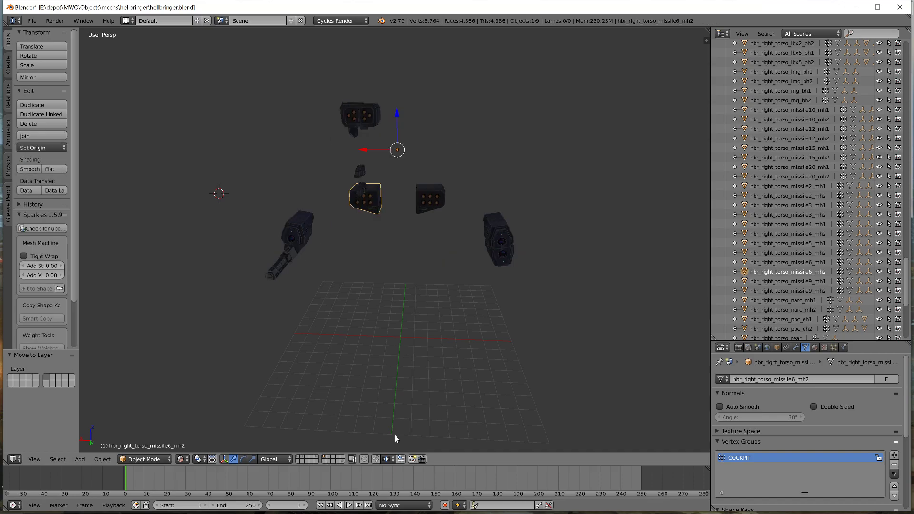
mouse_move(577, 306)
middle_mouse_down()
mouse_move(607, 305)
mouse_move(579, 303)
middle_mouse_up()
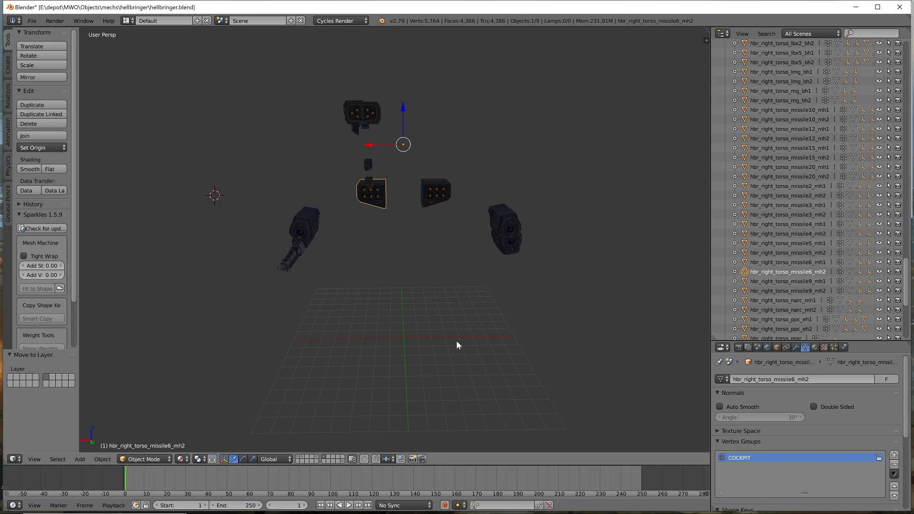
key("a")
key("a")
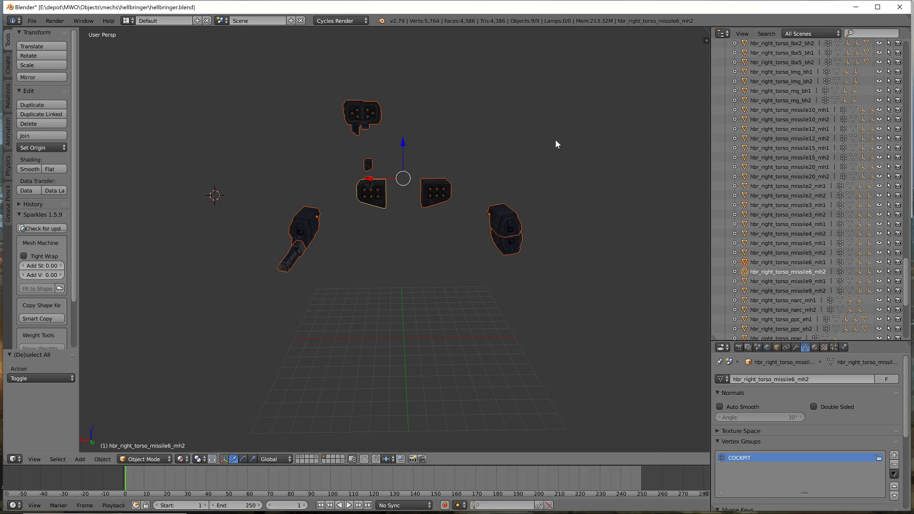
Export only the selected objects as FBX to the hellbringer folder under the name hellbringerweapons.fbx
left_click(32, 20)
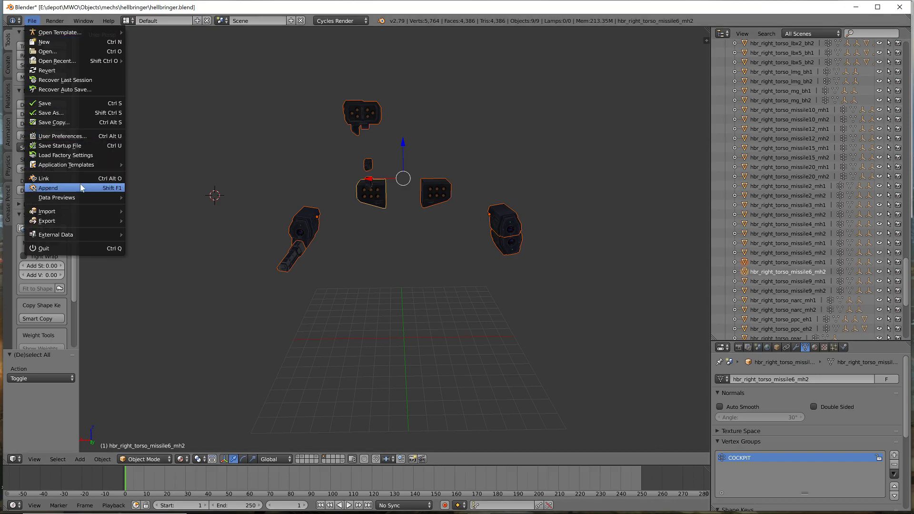
mouse_move(87, 221)
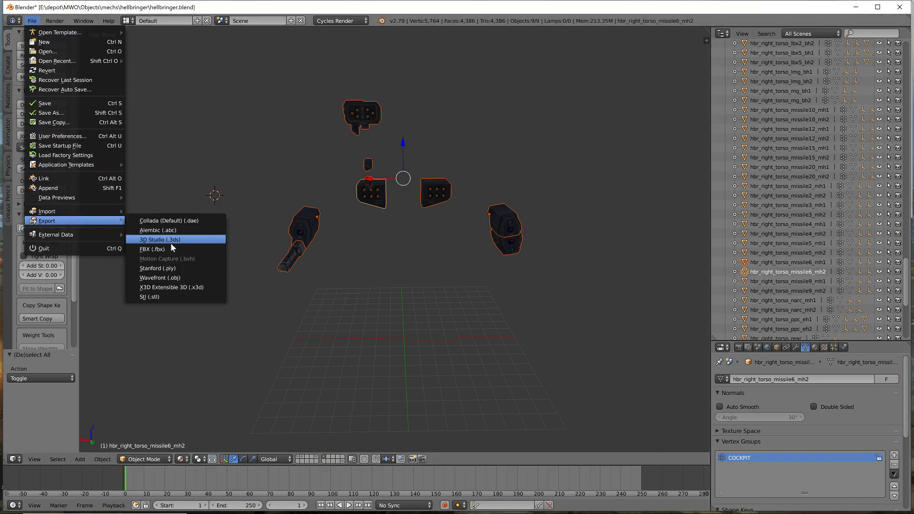
left_click(141, 250)
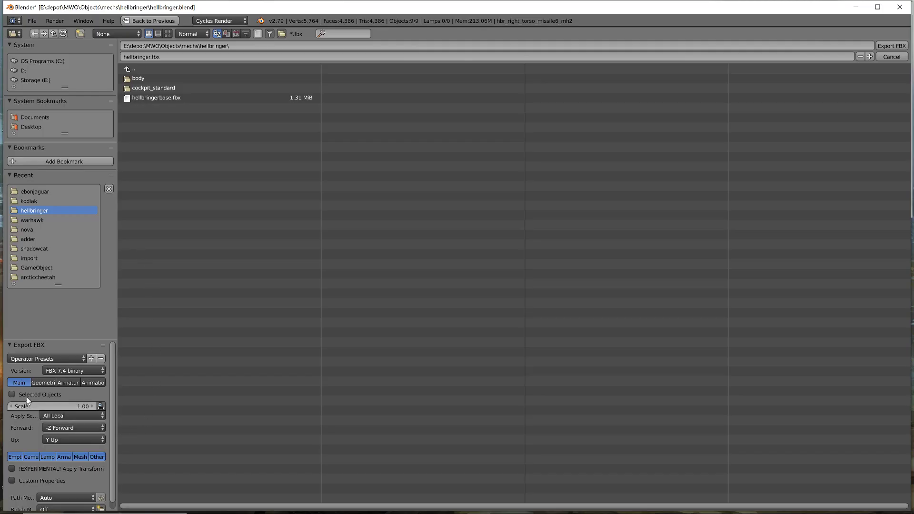
left_click(11, 396)
left_click(155, 99)
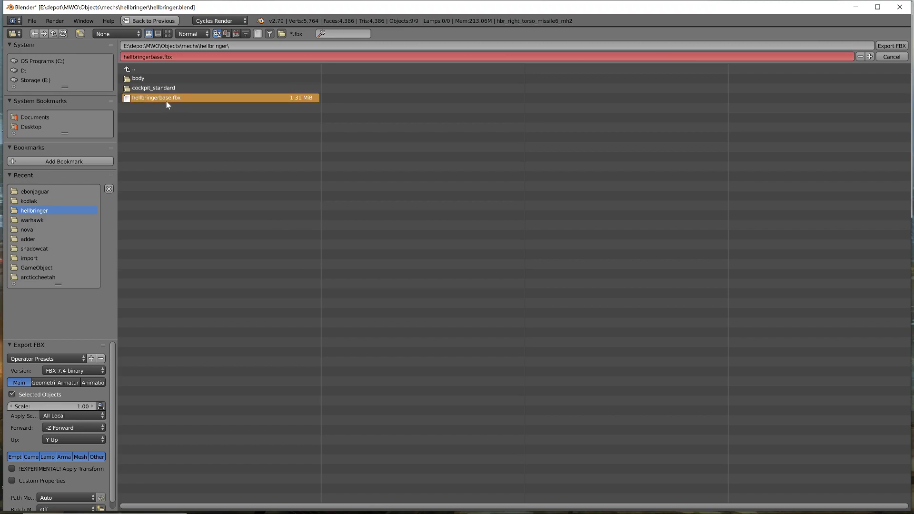
left_click(157, 57)
left_click_drag(151, 57, 162, 57)
type("weapons")
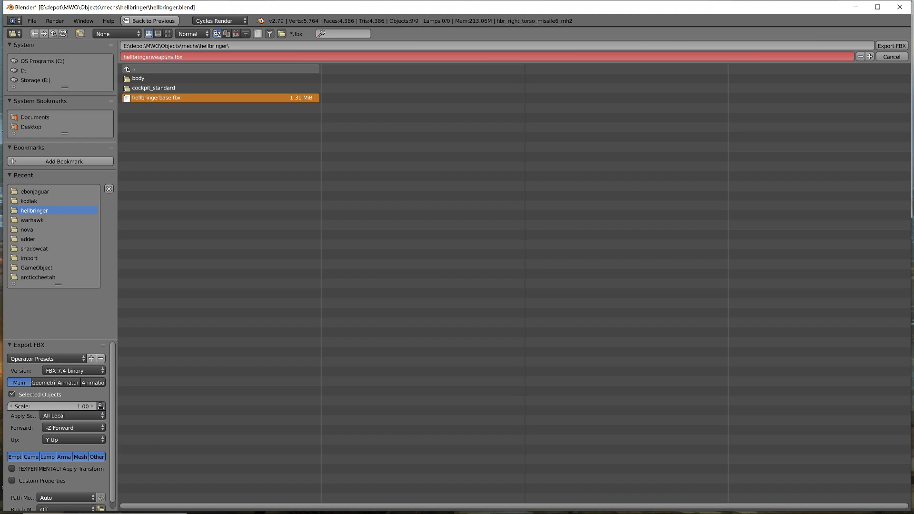
left_click(891, 45)
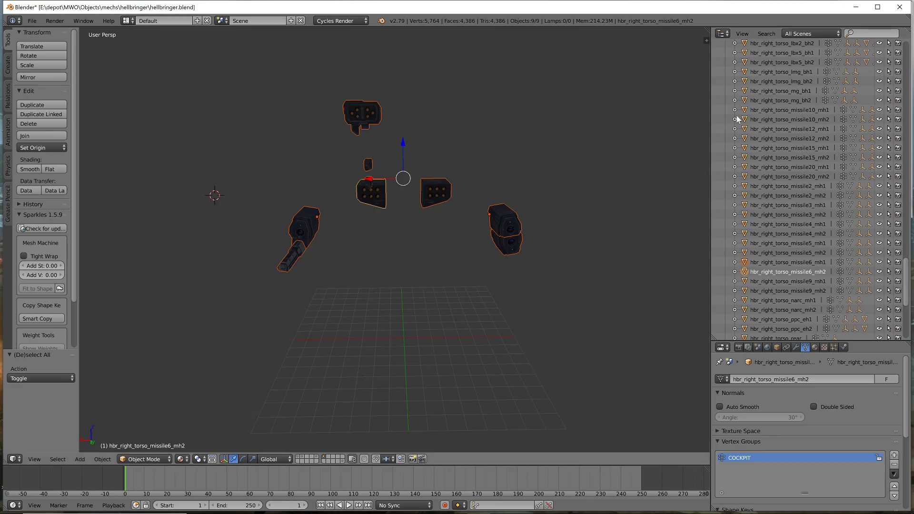
left_click(856, 7)
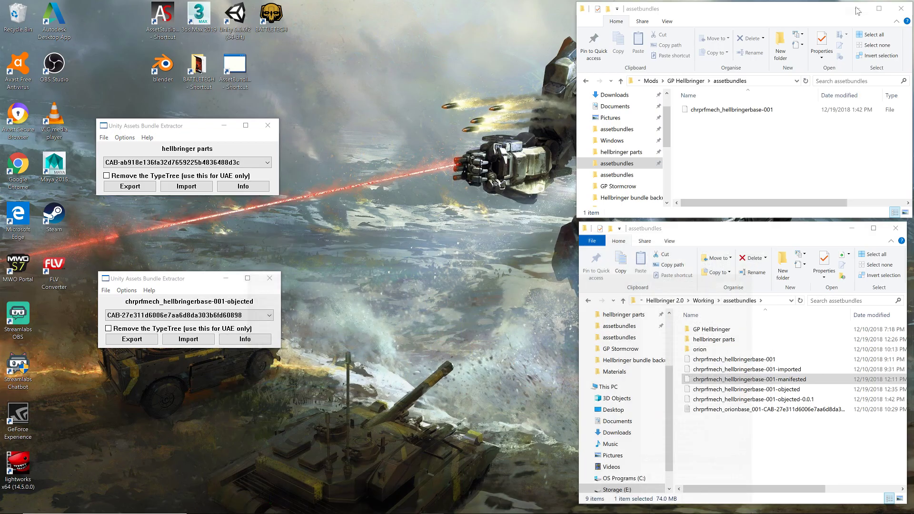
double_click(200, 17)
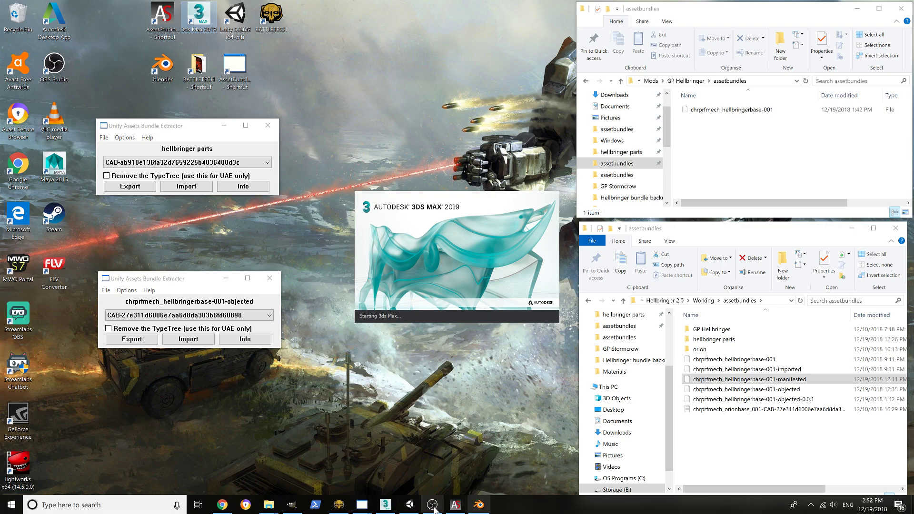
mouse_move(390, 506)
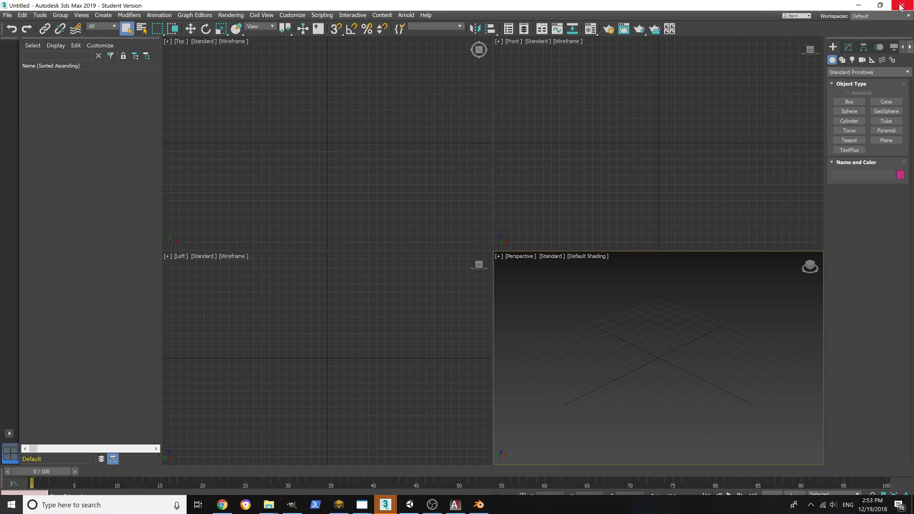
left_click(901, 6)
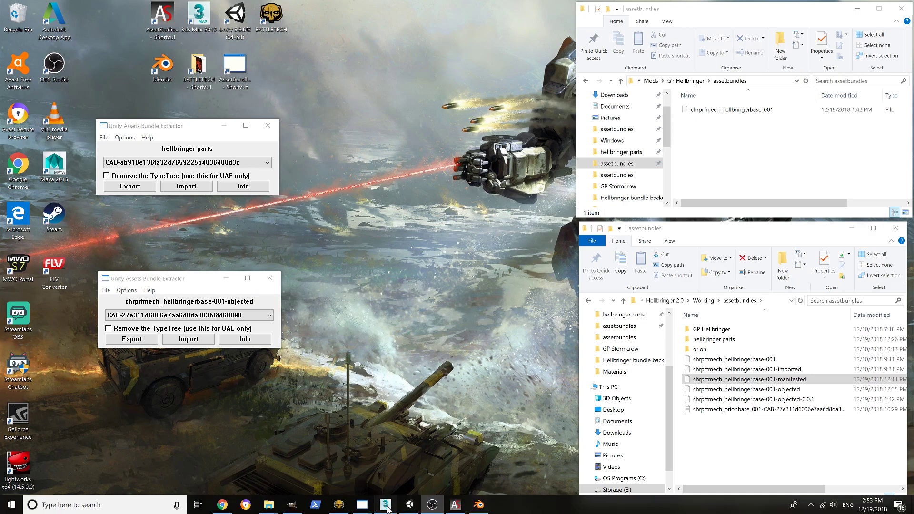
Switch to the HellbringerVideo.max scene already open in 3ds Max and view the whole mech from the front
left_click(386, 505)
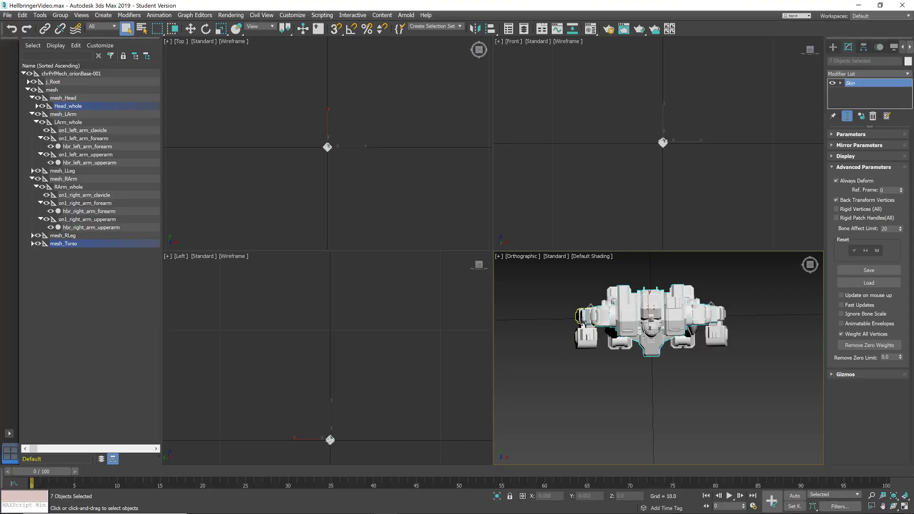
middle_click_drag(746, 395, 749, 353, "alt")
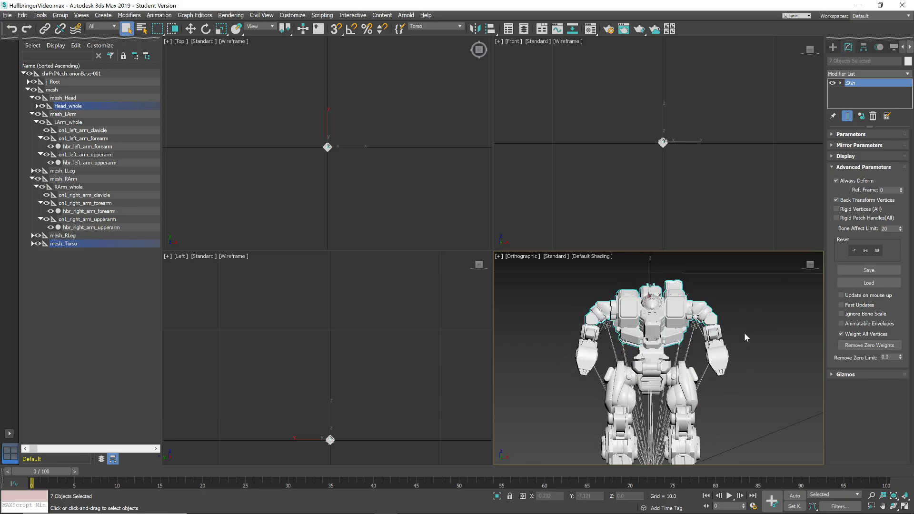
scroll(748, 343, "down", 4)
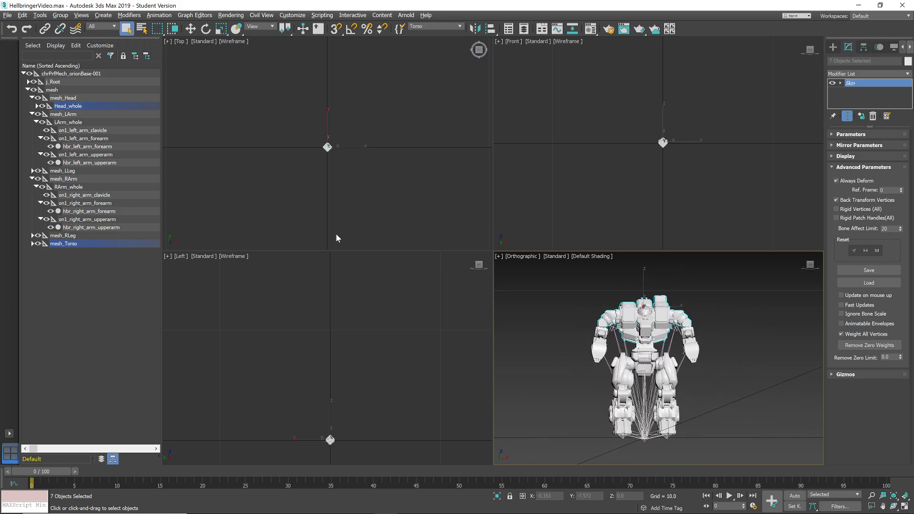
Import hellbringerweapons.fbx from the depot\MWO\Objects\mechs\hellbringer folder on drive E into the scene, keeping the current FBX import options
left_click(7, 15)
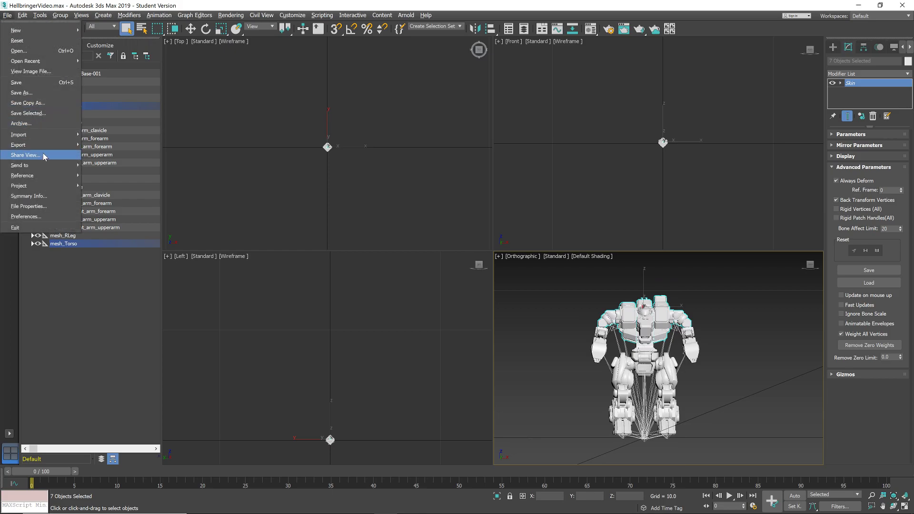
mouse_move(41, 134)
left_click(117, 140)
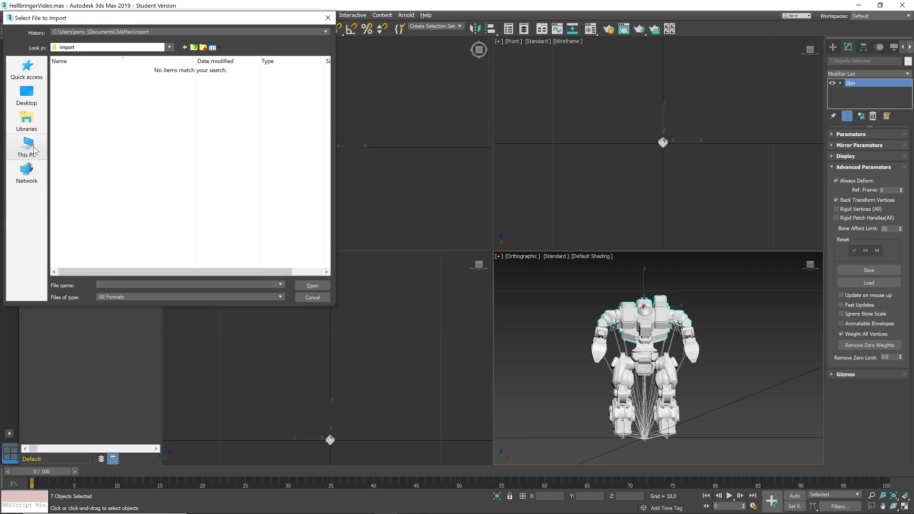
left_click(28, 146)
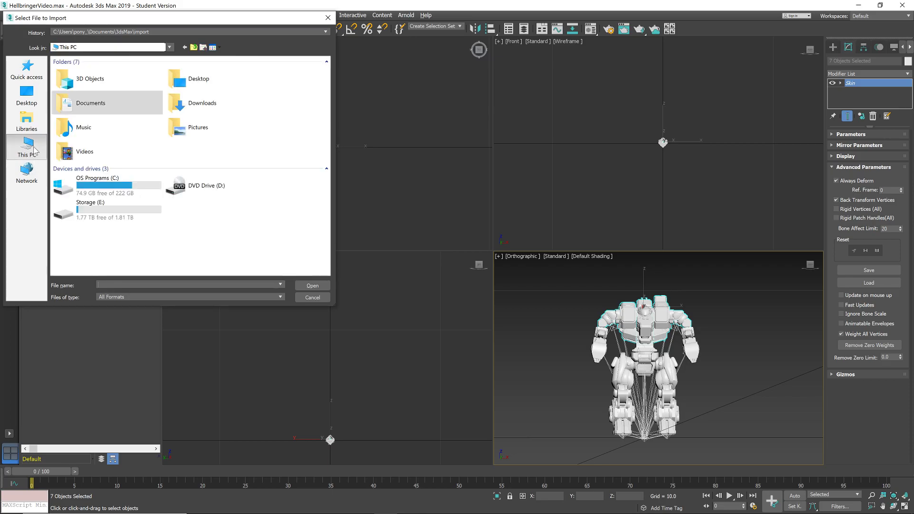
double_click(103, 205)
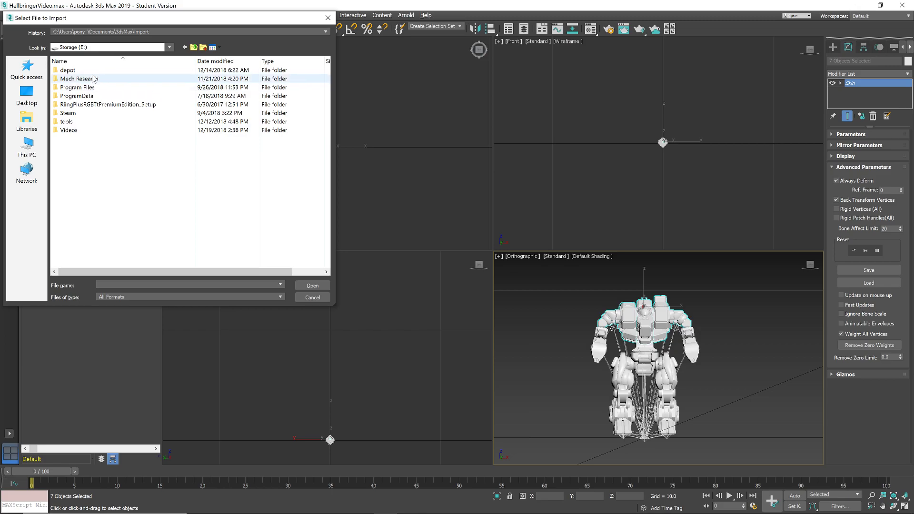
double_click(93, 72)
double_click(85, 78)
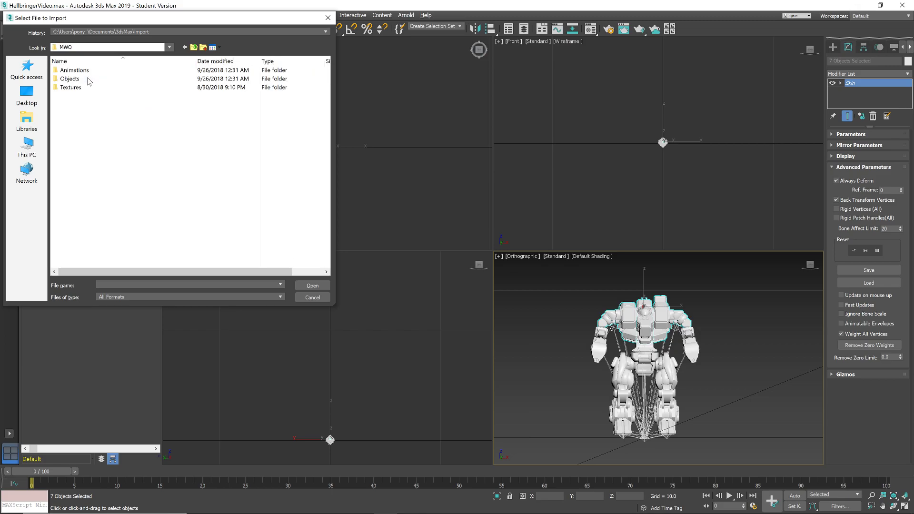
double_click(88, 78)
double_click(81, 88)
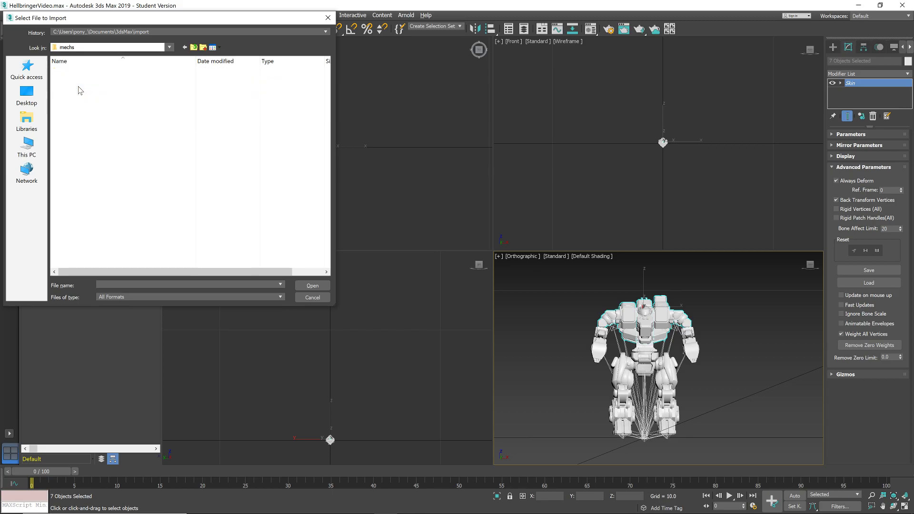
scroll(87, 186, "down", 3)
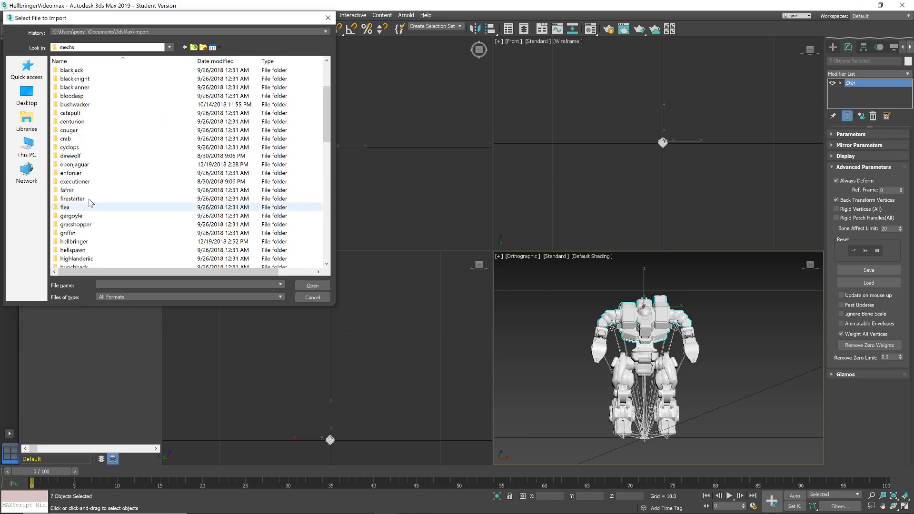
double_click(82, 242)
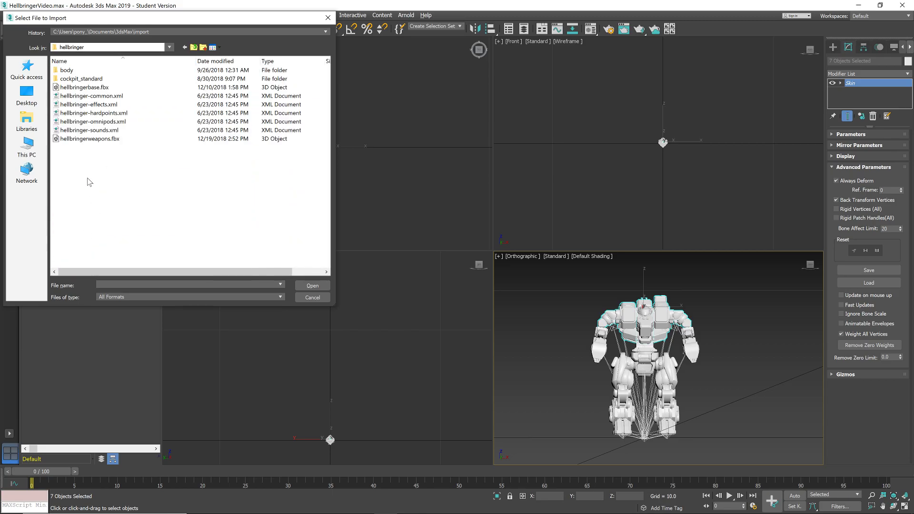
double_click(82, 139)
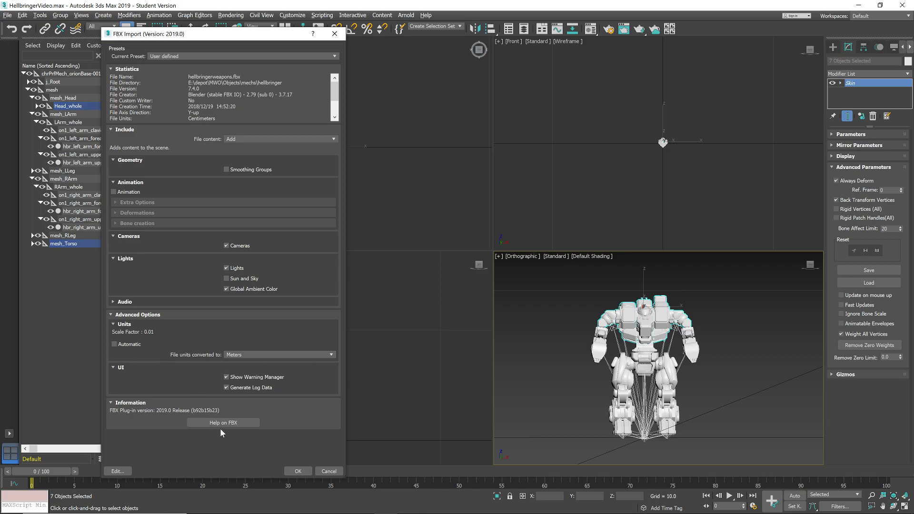
left_click(297, 471)
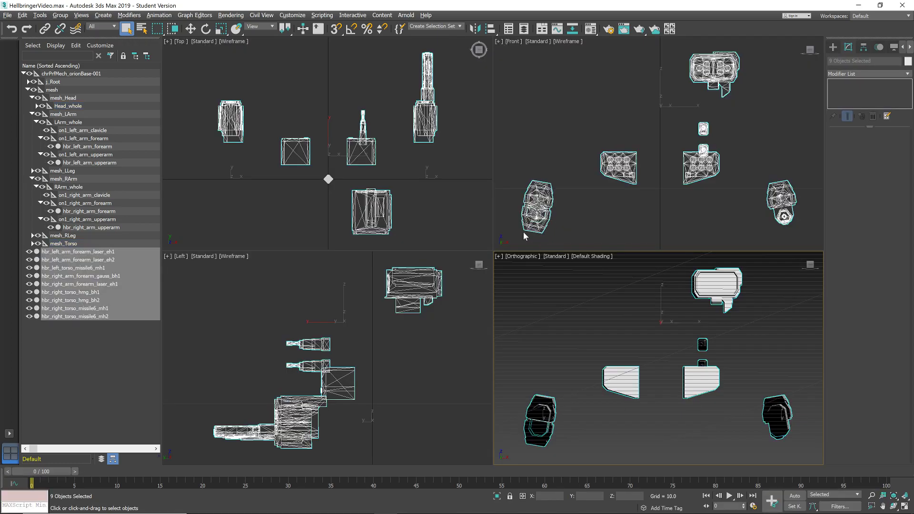
Rotate the nine imported weapon meshes together by 180 degrees about the Z axis
scroll(627, 302, "down", 6)
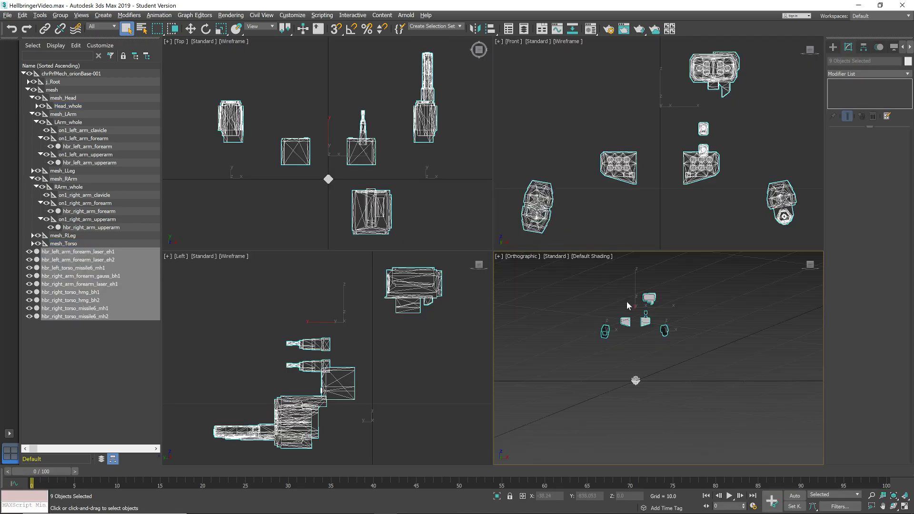
scroll(607, 298, "up", 2)
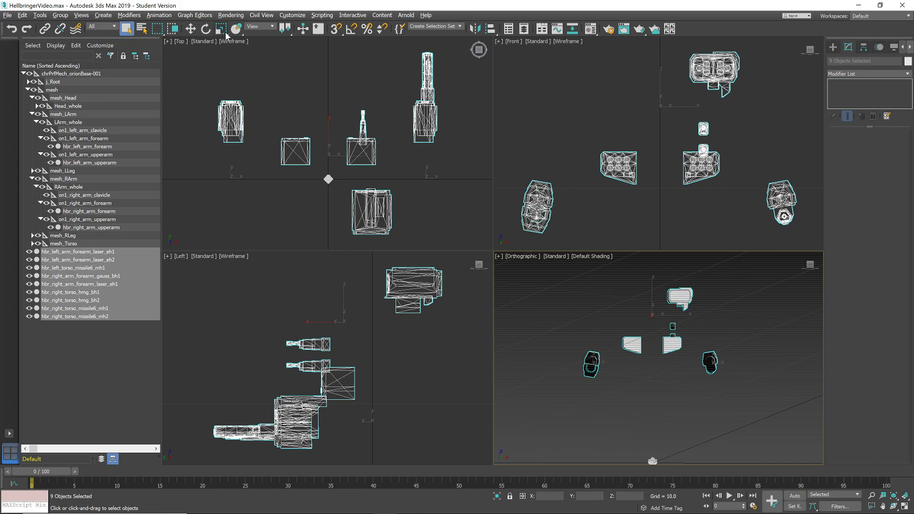
left_click(205, 30)
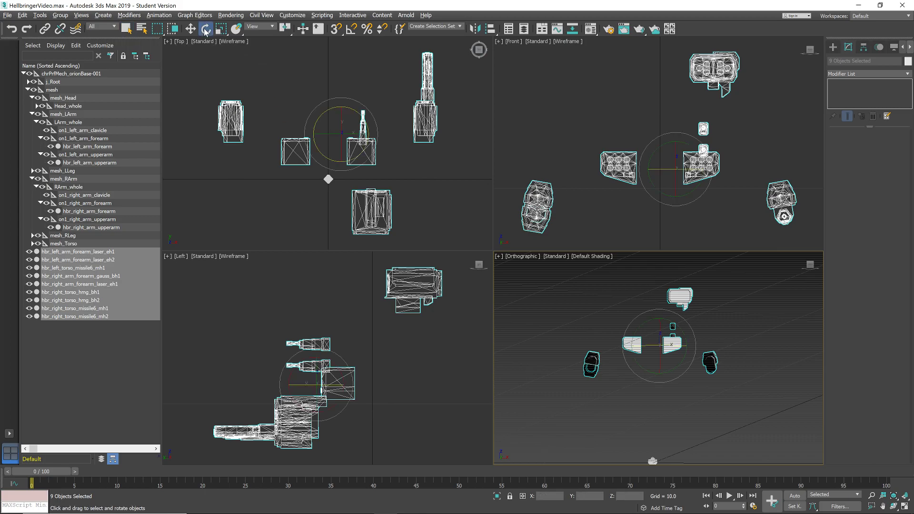
left_click(522, 497)
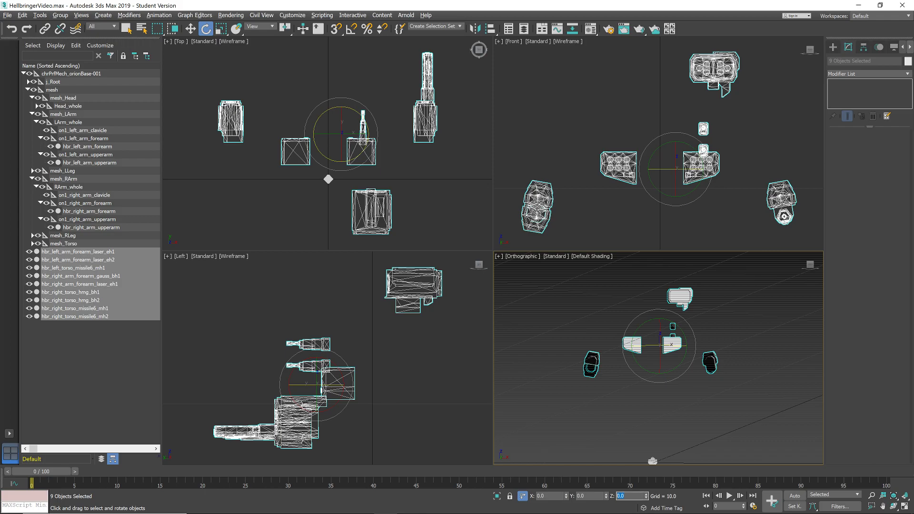
type("180")
key("Return")
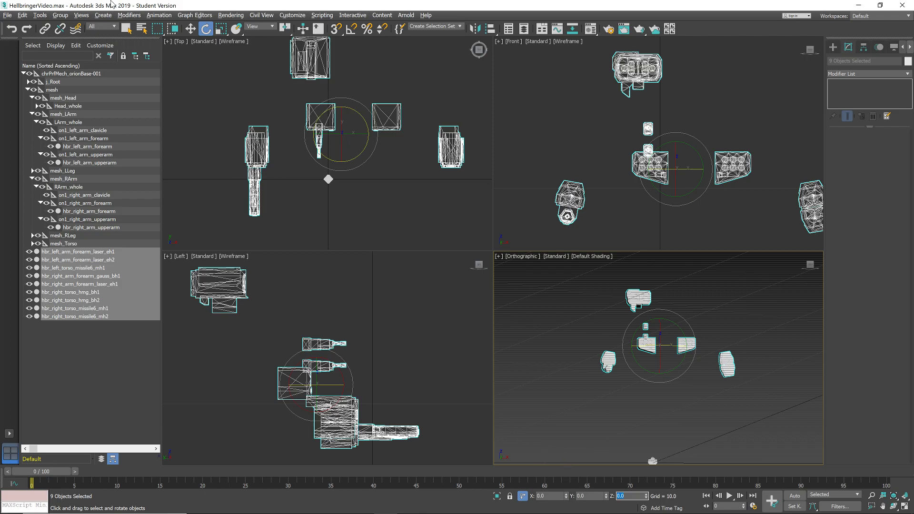
Scale the selected weapon meshes uniformly to 1 percent
left_click(221, 29)
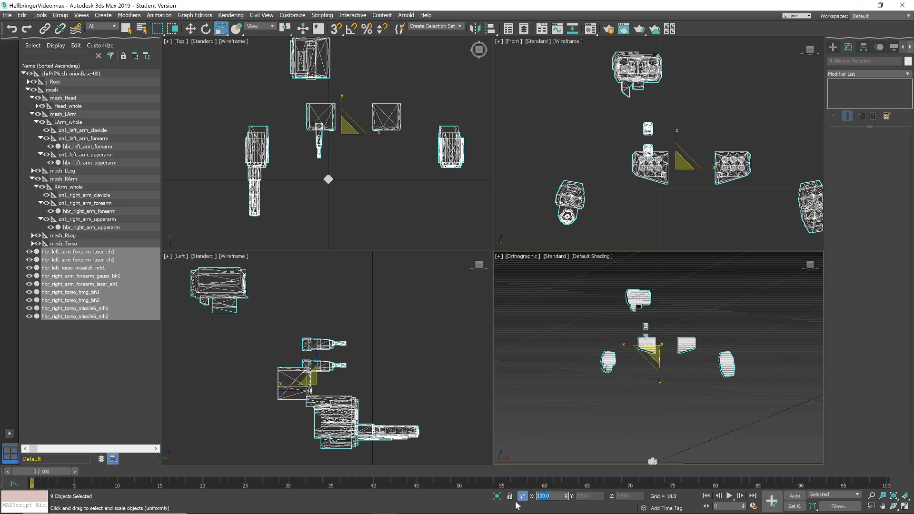
type("1")
key("Return")
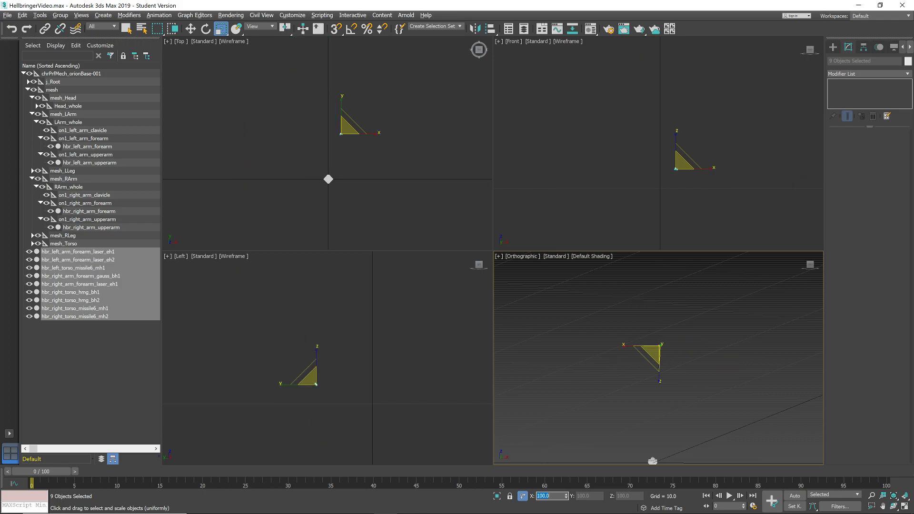
Move the scaled weapon meshes down to ground level and across to the mech at the scene origin
left_click(190, 29)
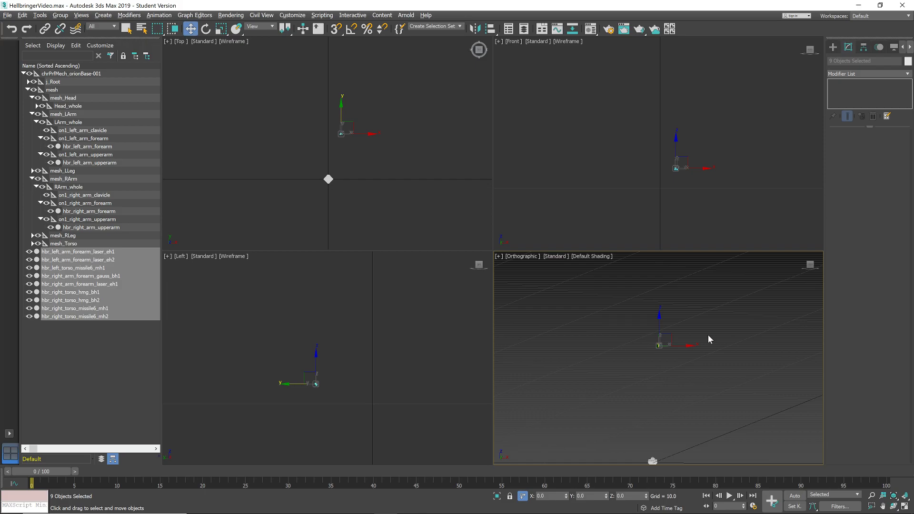
scroll(722, 348, "down", 2)
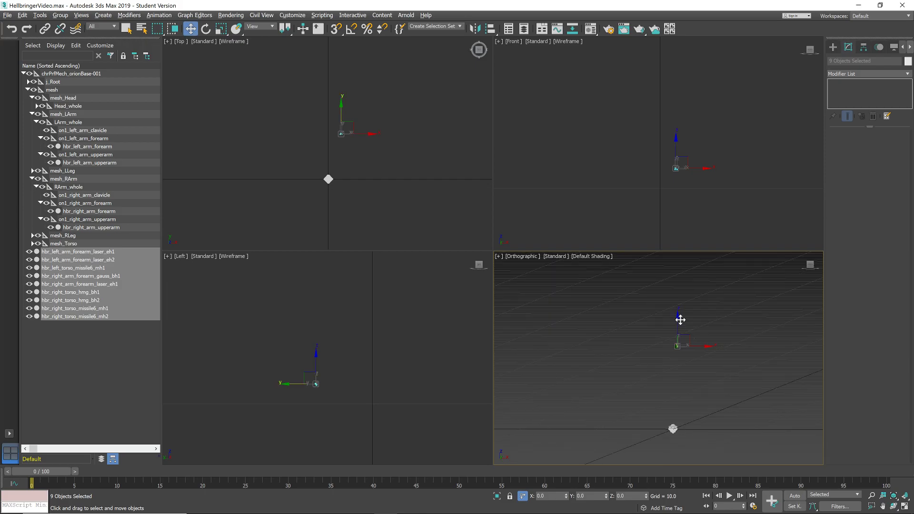
left_click_drag(678, 314, 679, 401)
left_click(706, 434)
key("ctrl+z")
key("ctrl+x")
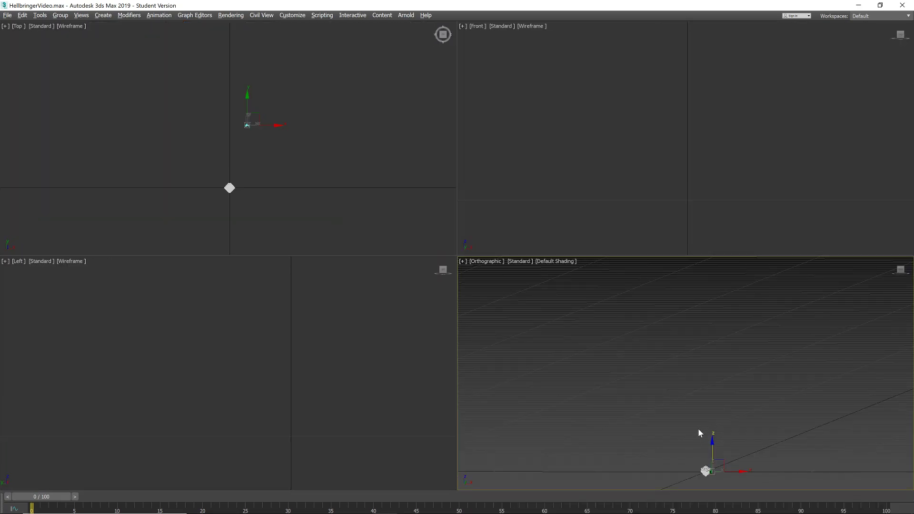
key("ctrl+x")
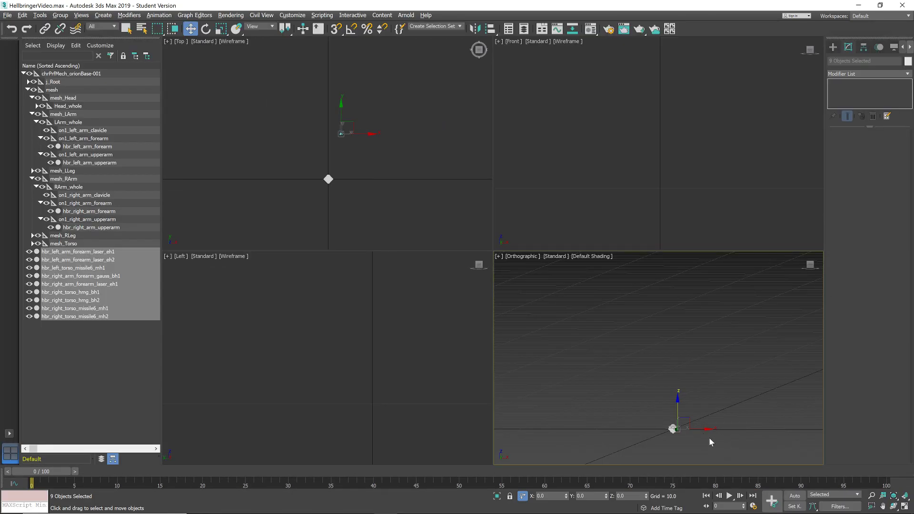
left_click_drag(707, 430, 702, 432)
middle_click_drag(717, 394, 715, 416, "alt")
left_click_drag(694, 419, 679, 443)
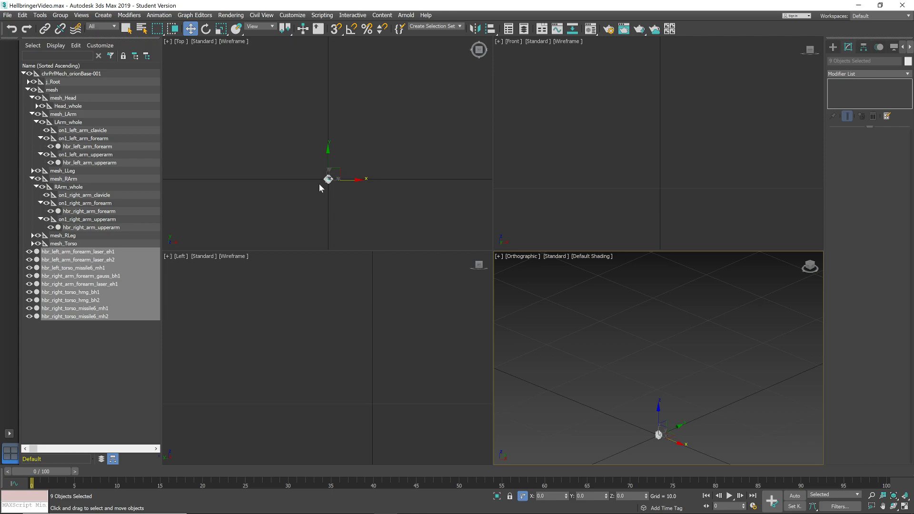
Frame the mech and weapon meshes up close in the Front, Left, Top and Orthographic viewports to compare their positions
scroll(701, 187, "down", 3)
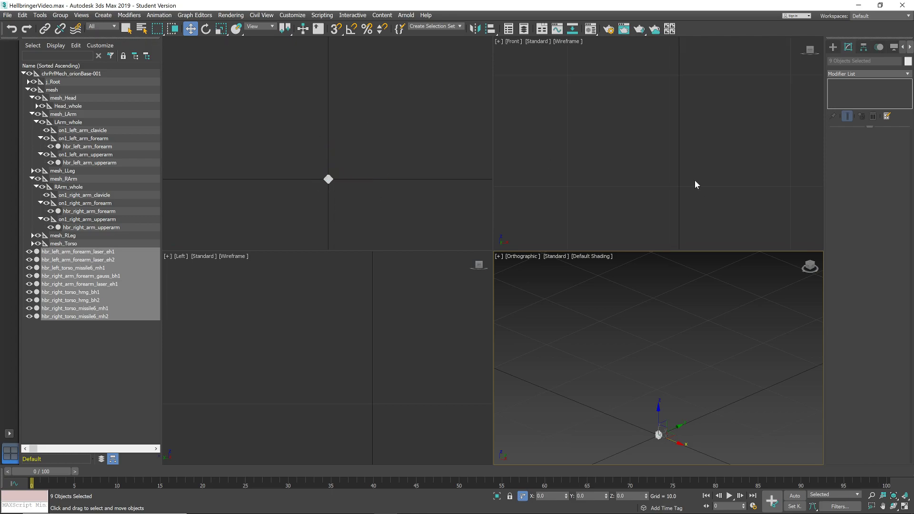
scroll(695, 174, "down", 3)
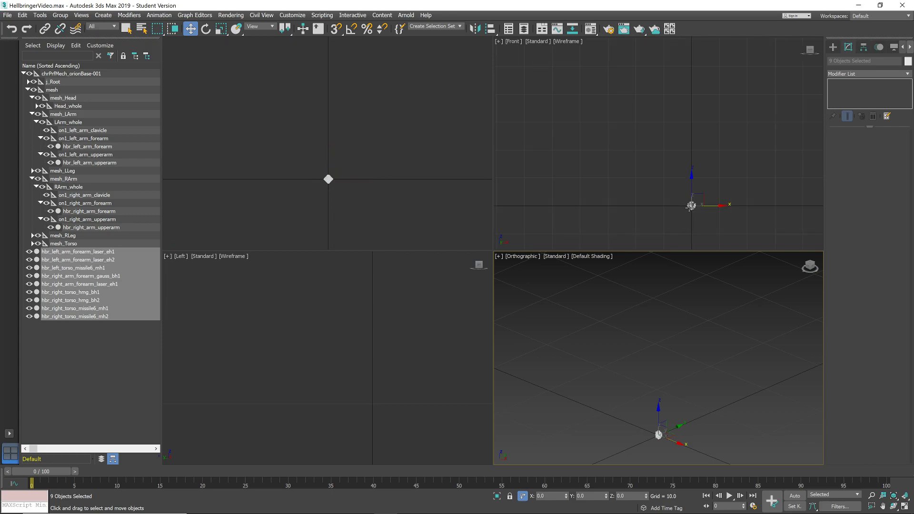
scroll(690, 203, "down", 2)
scroll(688, 196, "up", 7)
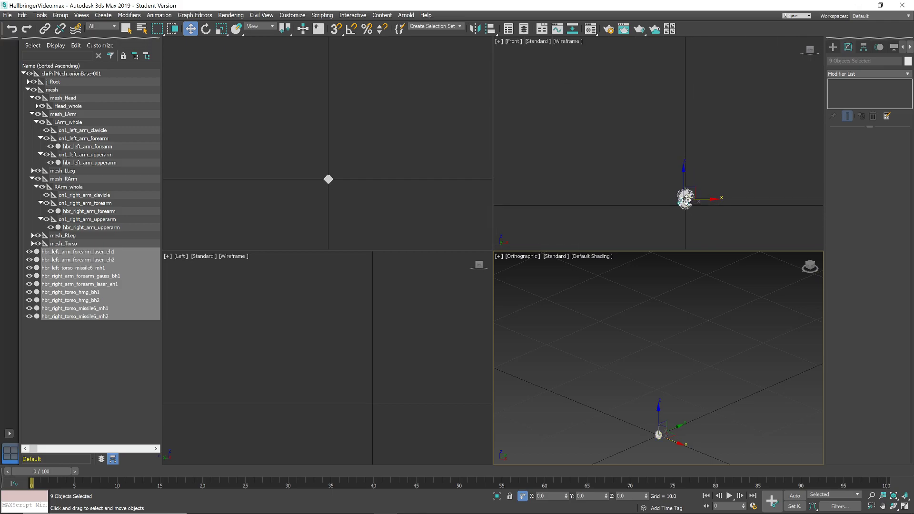
scroll(683, 212, "up", 2)
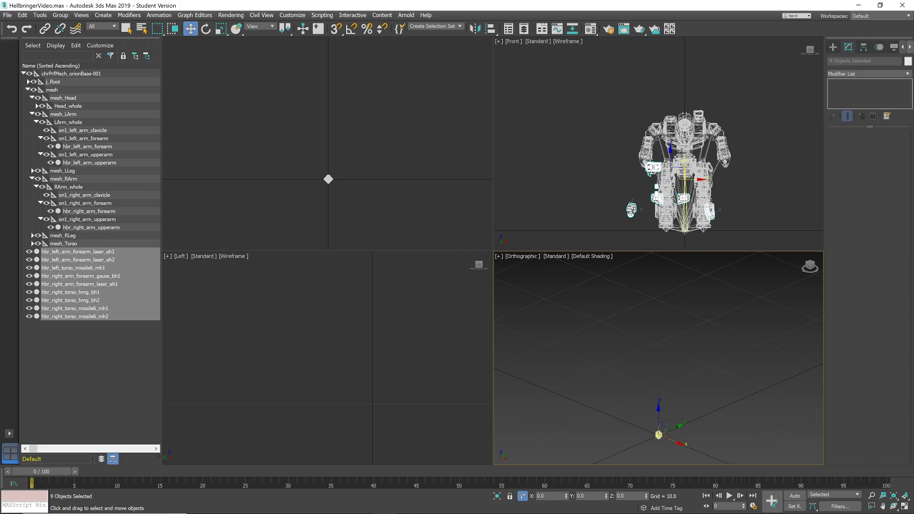
middle_click_drag(761, 196, 734, 174)
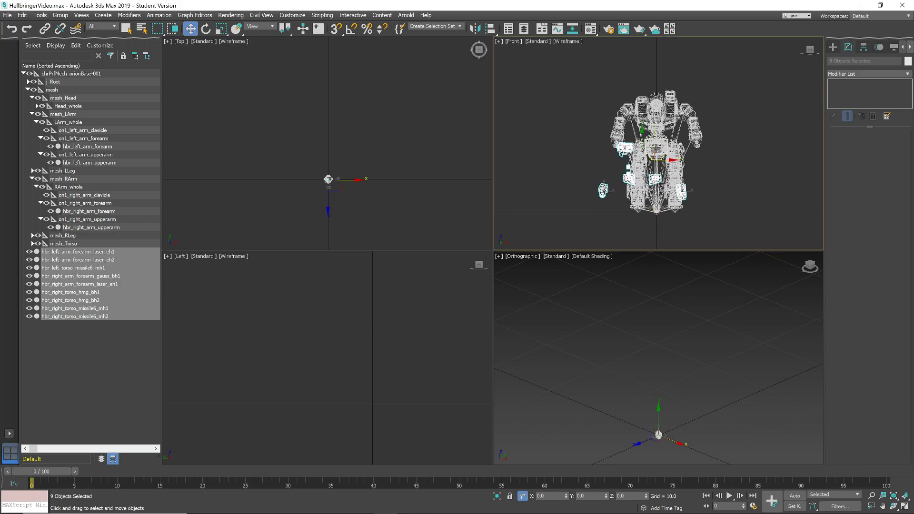
scroll(657, 151, "up", 2)
scroll(322, 410, "up", 3)
middle_click_drag(339, 399, 341, 422)
scroll(337, 421, "up", 2)
scroll(343, 419, "up", 5)
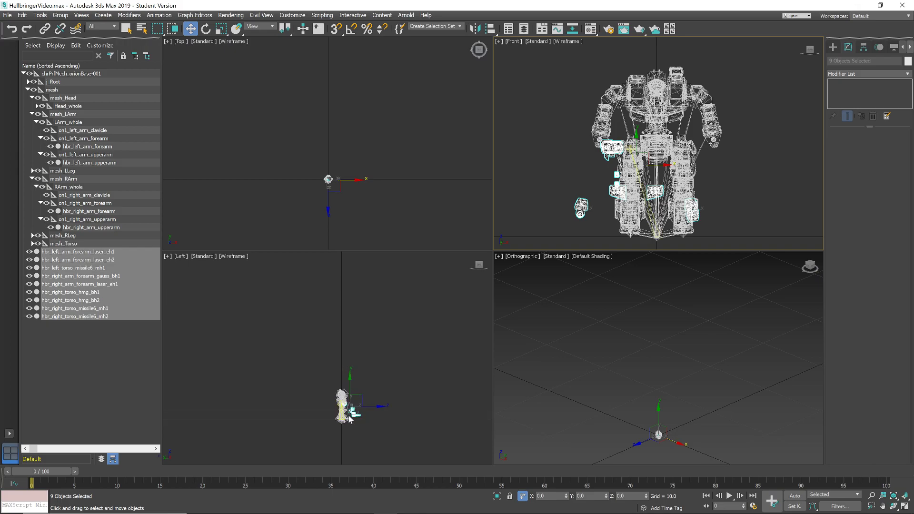
scroll(346, 415, "up", 2)
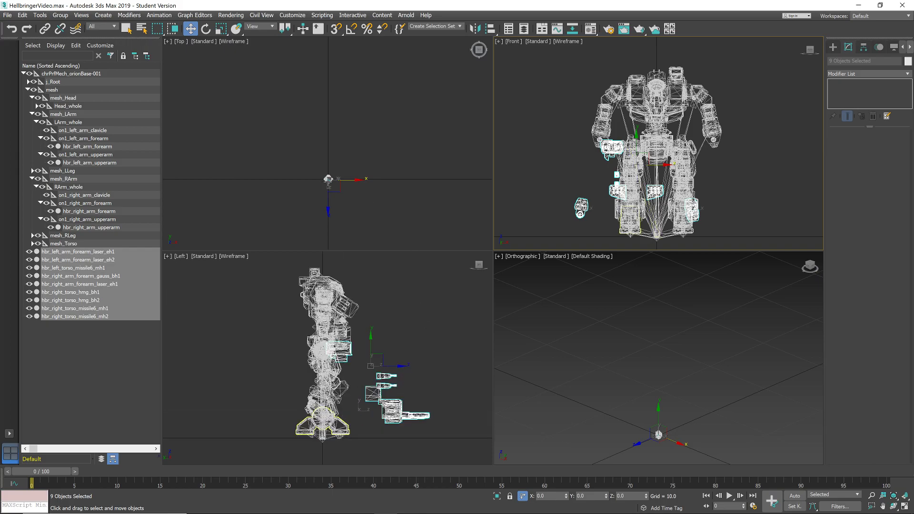
scroll(331, 175, "up", 7)
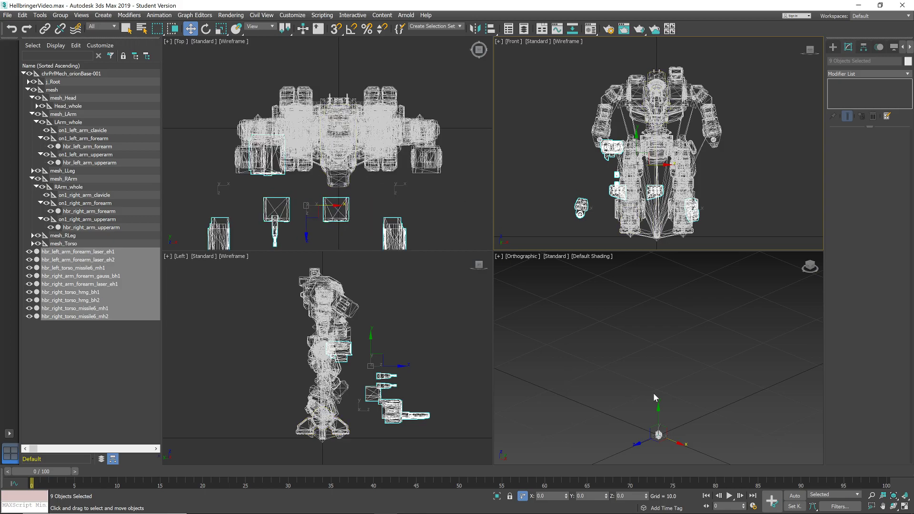
scroll(657, 436, "up", 4)
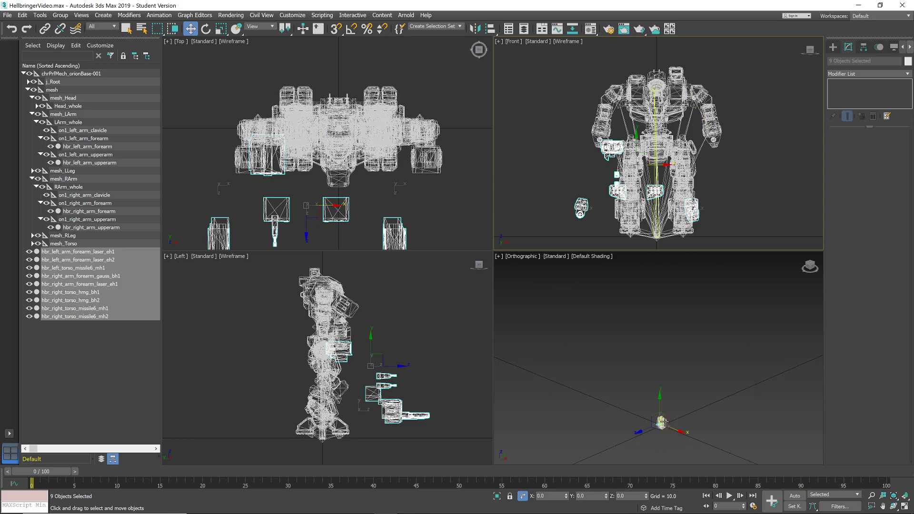
scroll(665, 434, "up", 8)
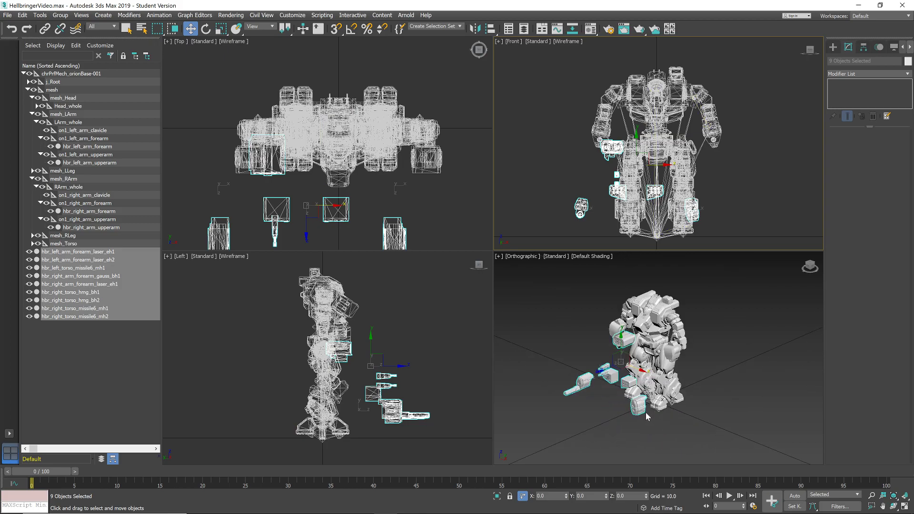
Raise the weapon meshes to the height of the mech's torso and shift them along X to line up with both arms
middle_click_drag(713, 381, 734, 376, "alt")
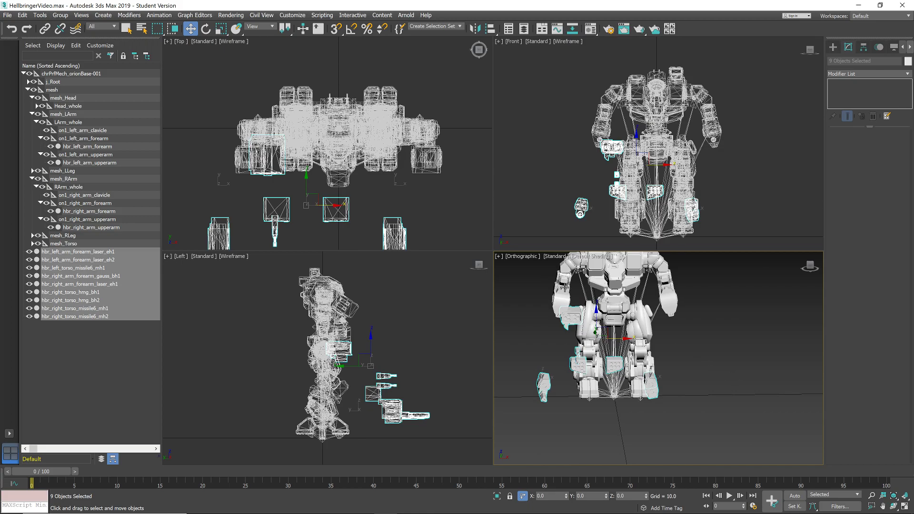
left_click_drag(596, 310, 607, 229)
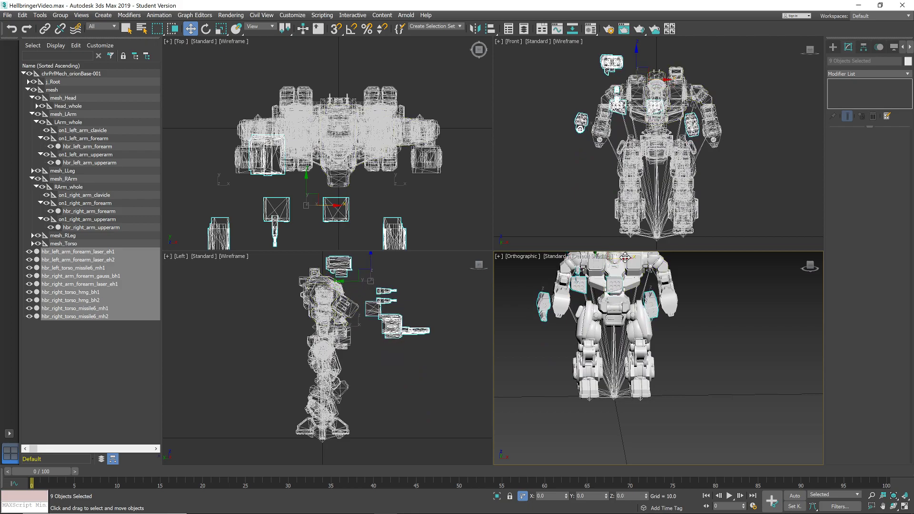
left_click_drag(625, 257, 644, 260)
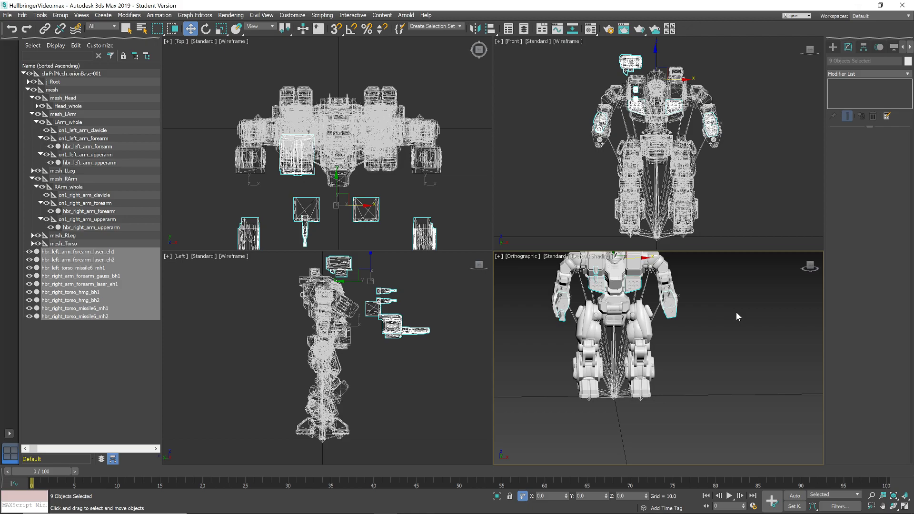
Move the weapon meshes along Y onto the mech's arms and torso and lower them slightly to fit their mounts
middle_click_drag(736, 312, 714, 348, "alt")
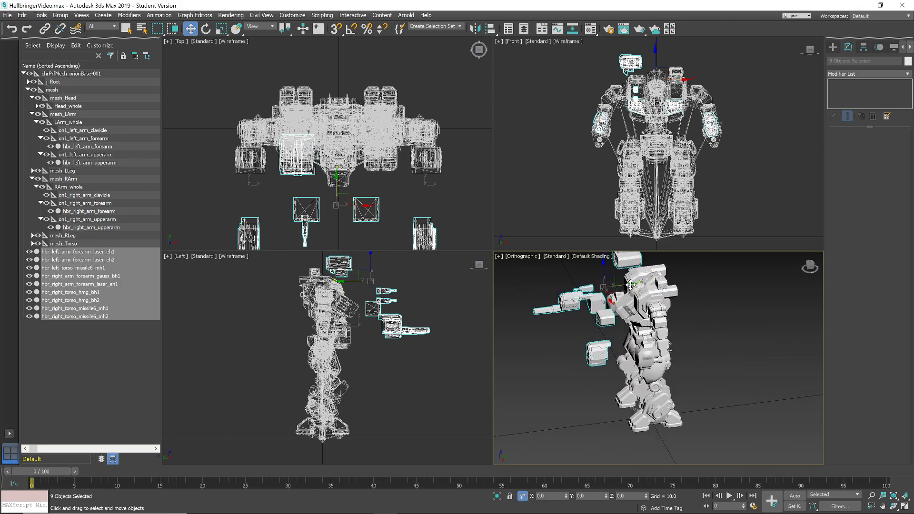
left_click_drag(631, 284, 663, 290)
middle_click_drag(736, 387, 730, 391, "alt")
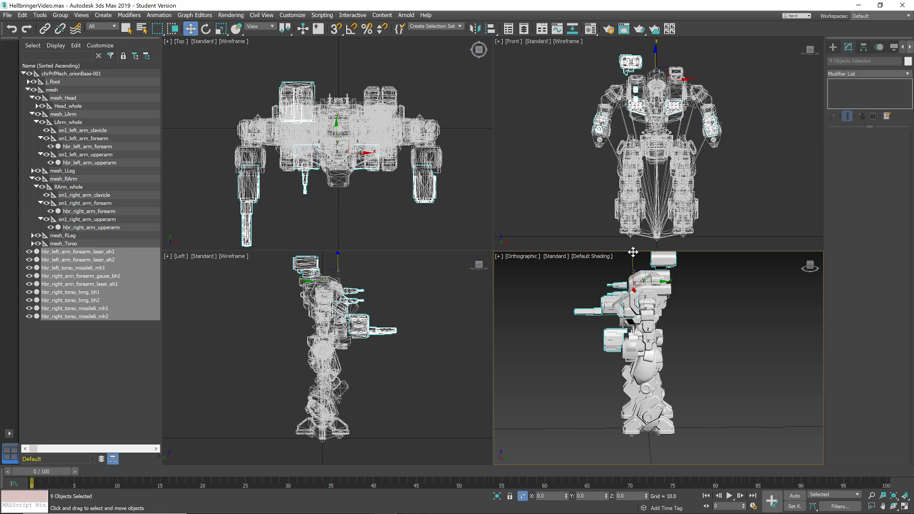
left_click_drag(633, 252, 635, 259)
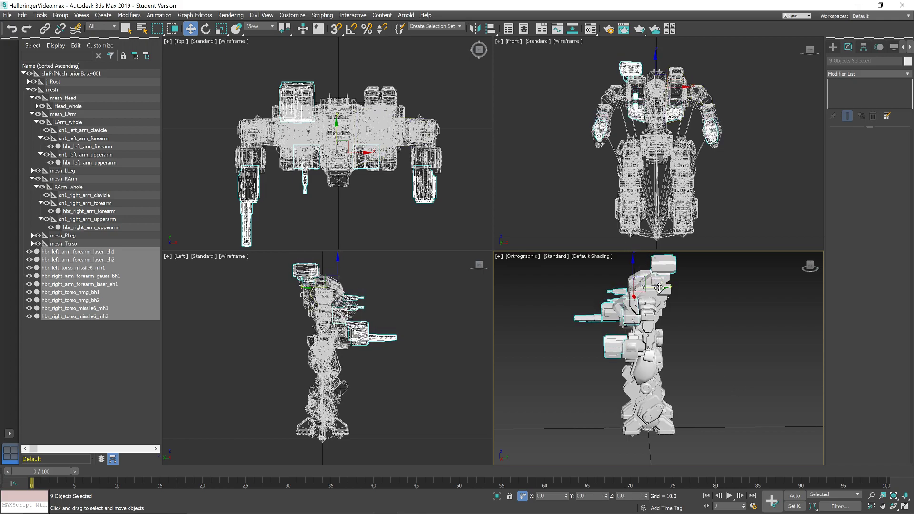
left_click_drag(660, 288, 662, 288)
Nudge the weapon meshes along X to centre the arm weapons on the forearms, and check the fit around the mech
middle_click_drag(722, 350, 766, 344, "alt")
middle_click_drag(721, 369, 709, 320, "alt")
scroll(711, 282, "up", 5)
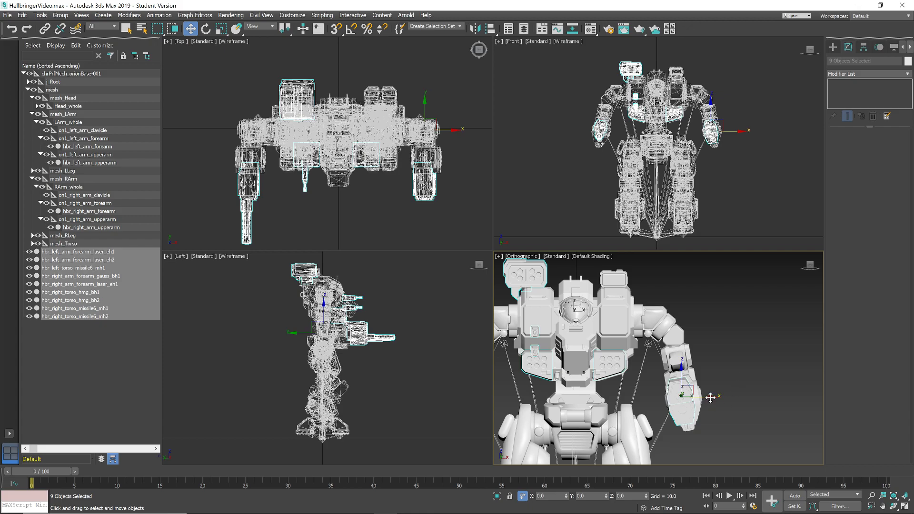
left_click_drag(710, 398, 714, 398)
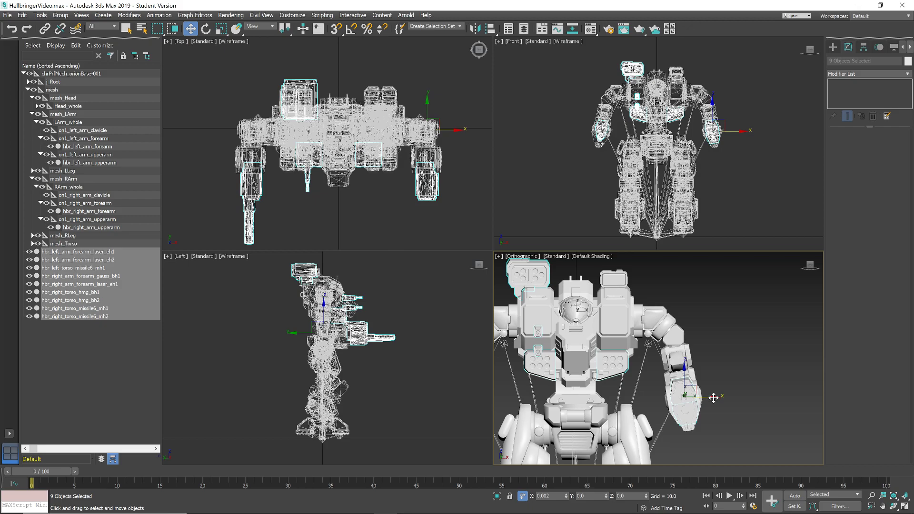
middle_click_drag(740, 379, 776, 366, "alt")
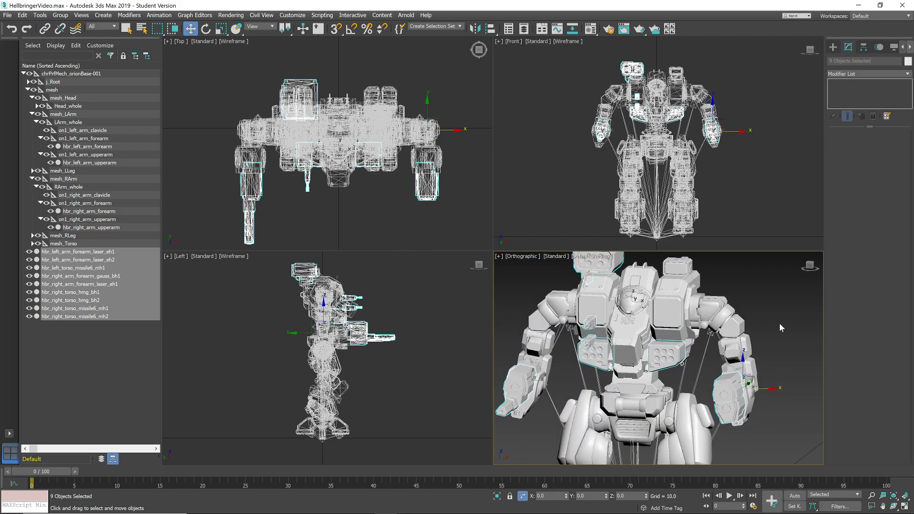
scroll(779, 328, "down", 3)
mouse_move(779, 332)
middle_mouse_down("alt")
mouse_move(790, 330)
mouse_move(781, 336)
middle_mouse_up("alt")
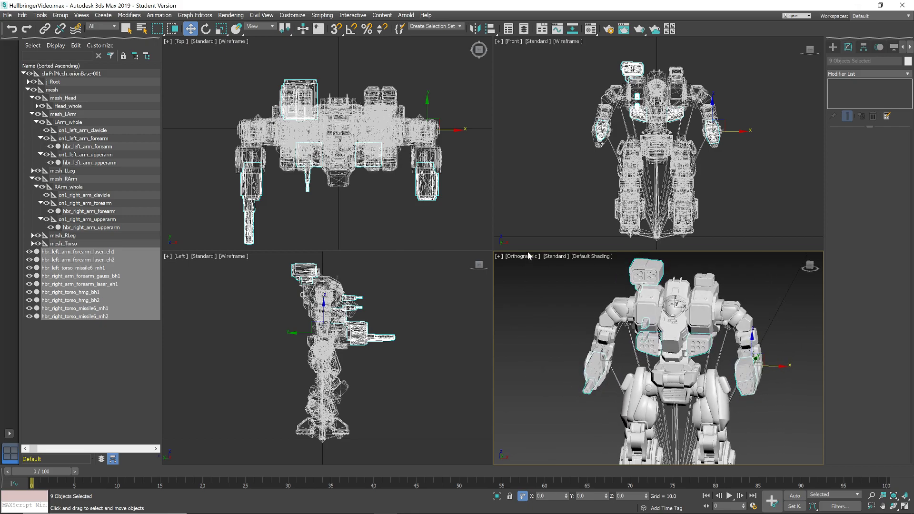
Add a Skin modifier to hbr_left_torso_missile6_mh1, both right torso hmg meshes and both right torso missile6 meshes
left_click(124, 345)
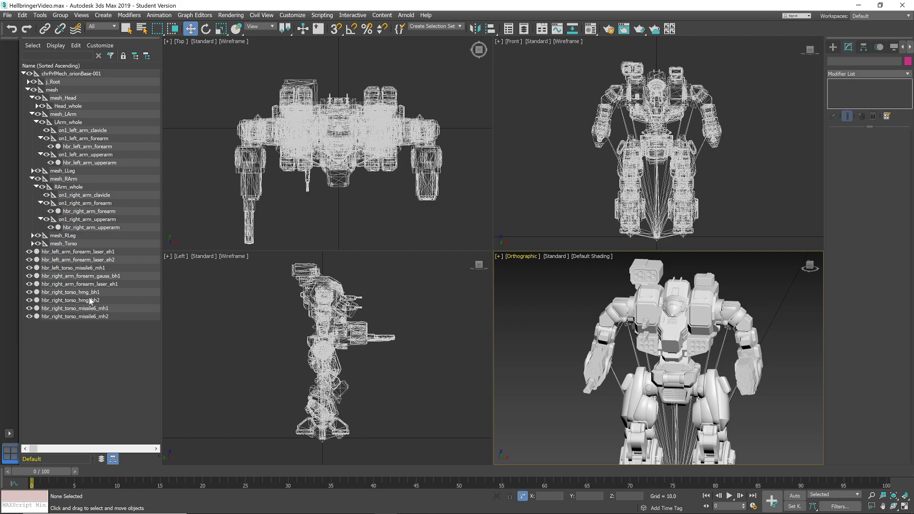
left_click(70, 268)
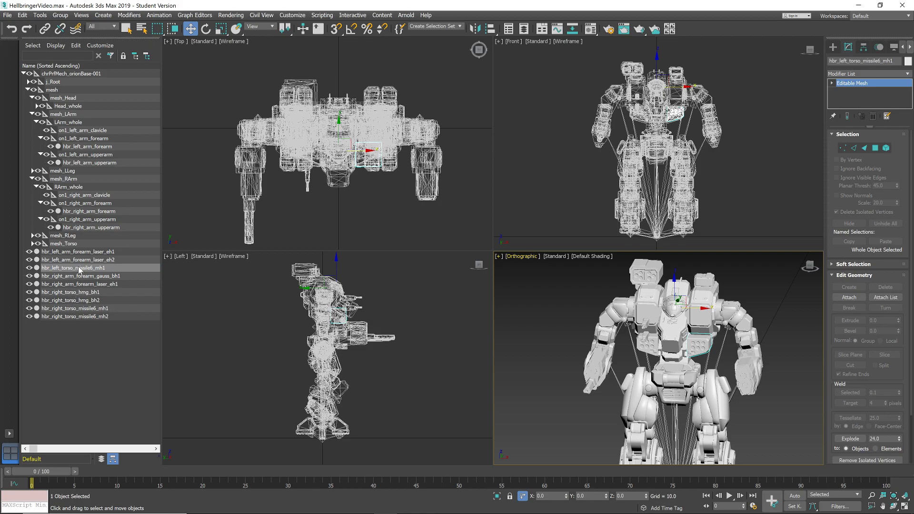
left_click(84, 292, "ctrl")
left_click(87, 300, "ctrl")
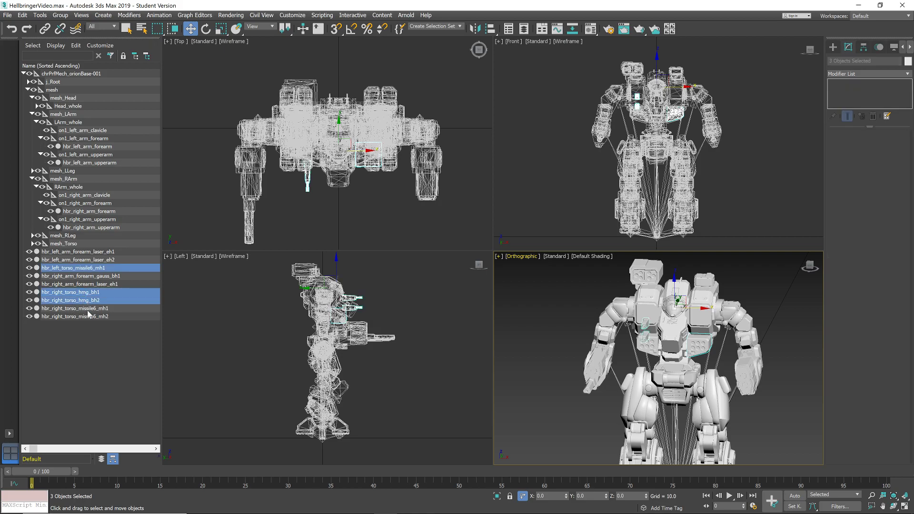
left_click(88, 308, "ctrl")
left_click(89, 317, "ctrl")
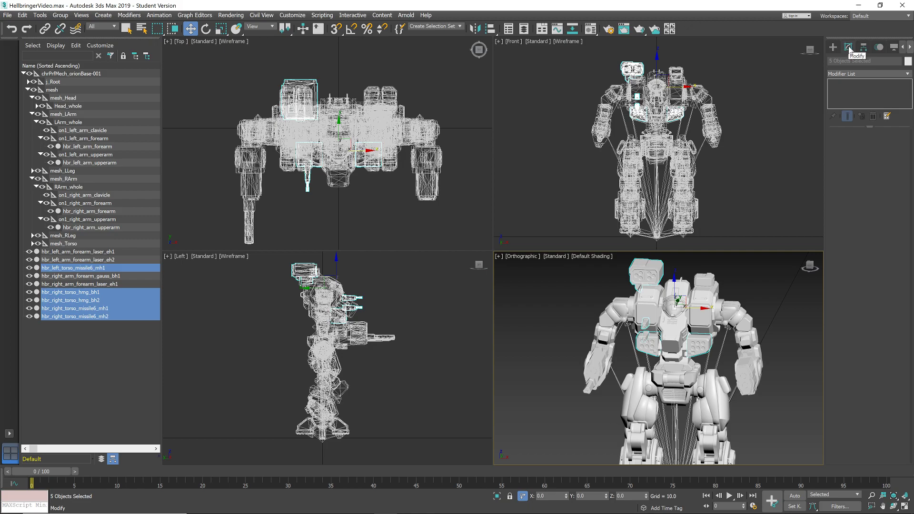
left_click(860, 73)
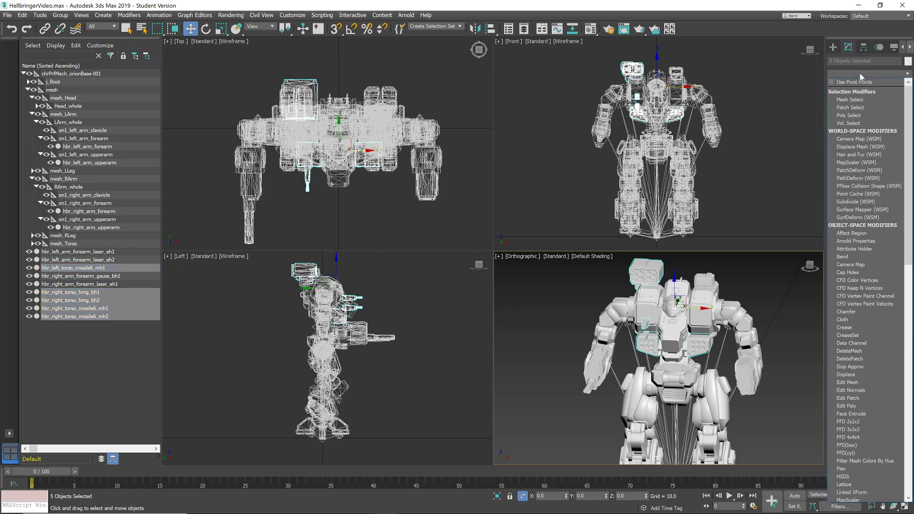
type("ski")
key("Return")
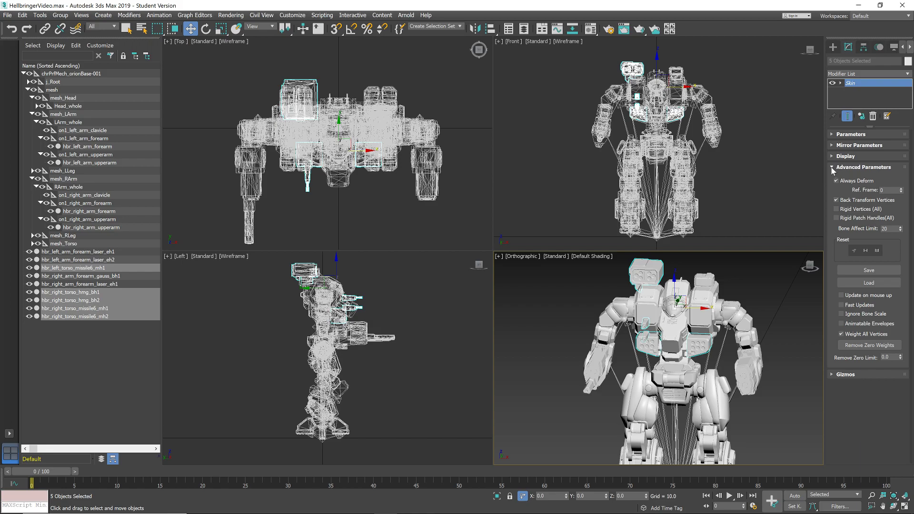
Add j_Spine2 as the Skin bone for the five torso weapon meshes
left_click(831, 133)
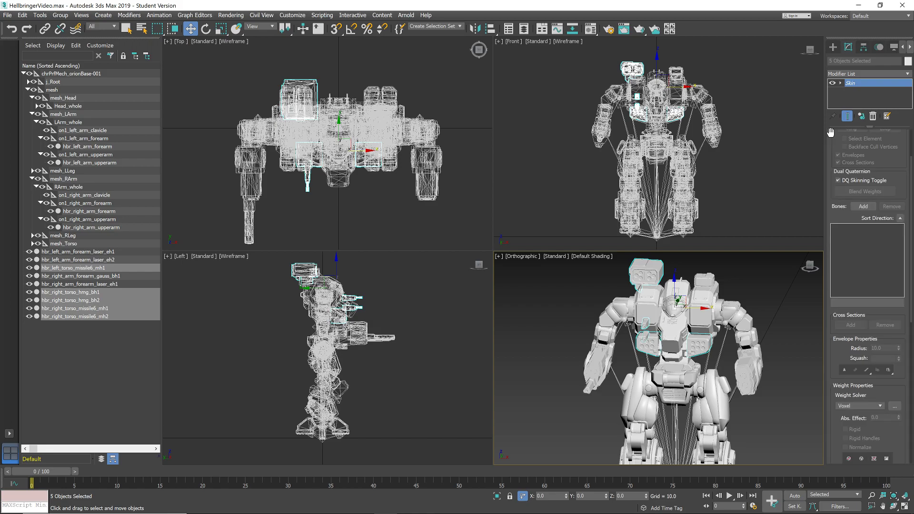
left_click(864, 207)
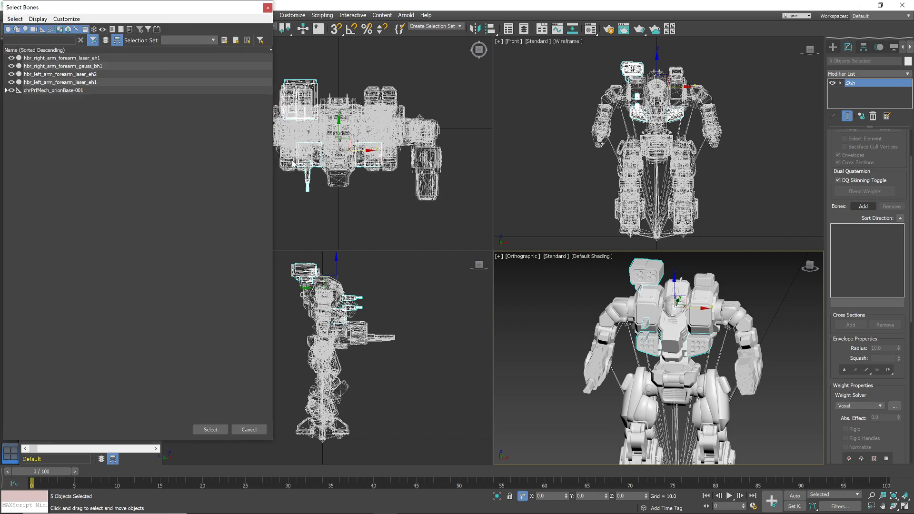
type("j-")
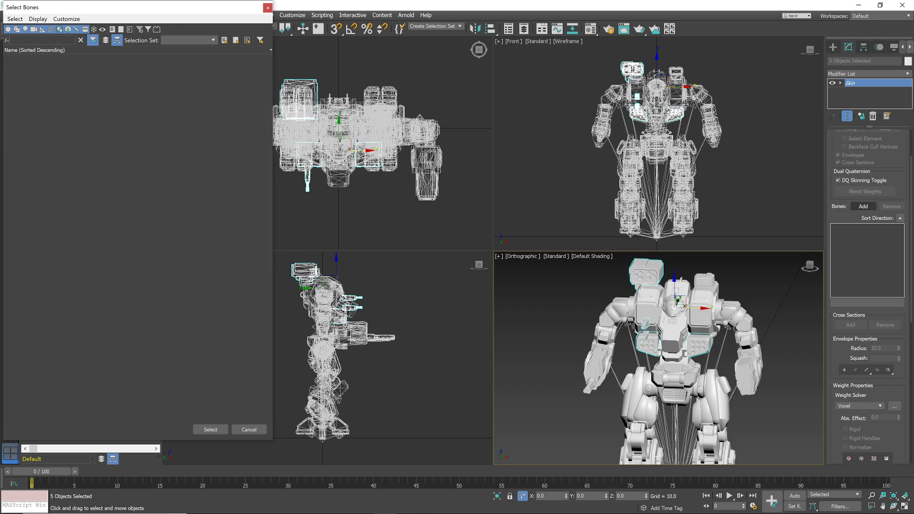
type("spine2")
key("BackSpace")
type("_")
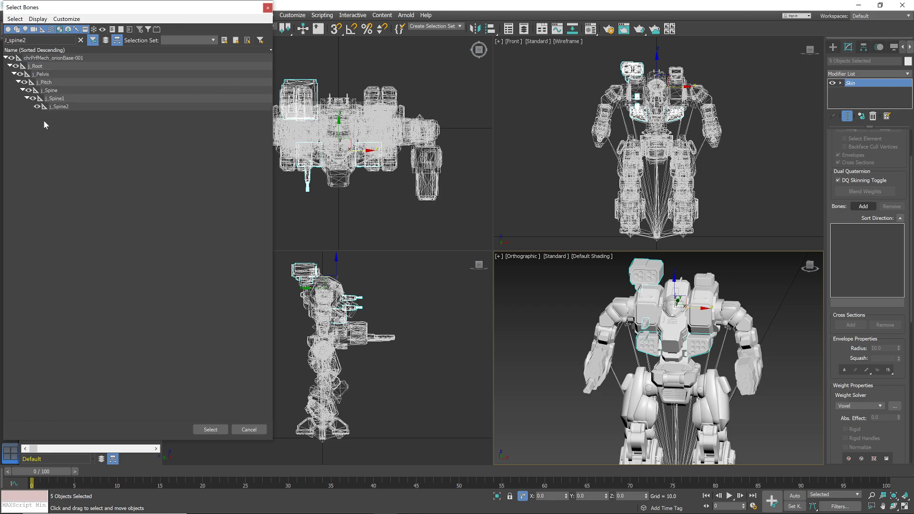
double_click(60, 107)
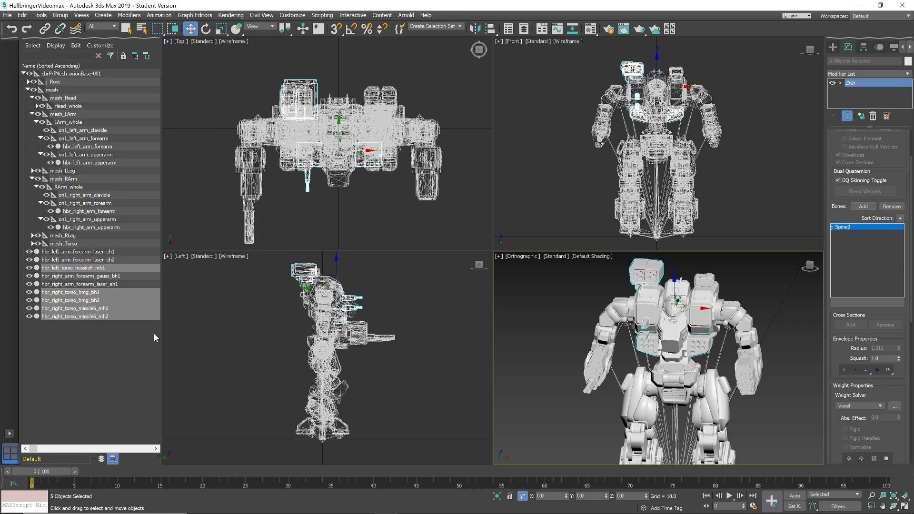
Add a Skin modifier to hbr_left_arm_forearm_laser_eh1 and hbr_left_arm_forearm_laser_eh2
left_click(98, 253)
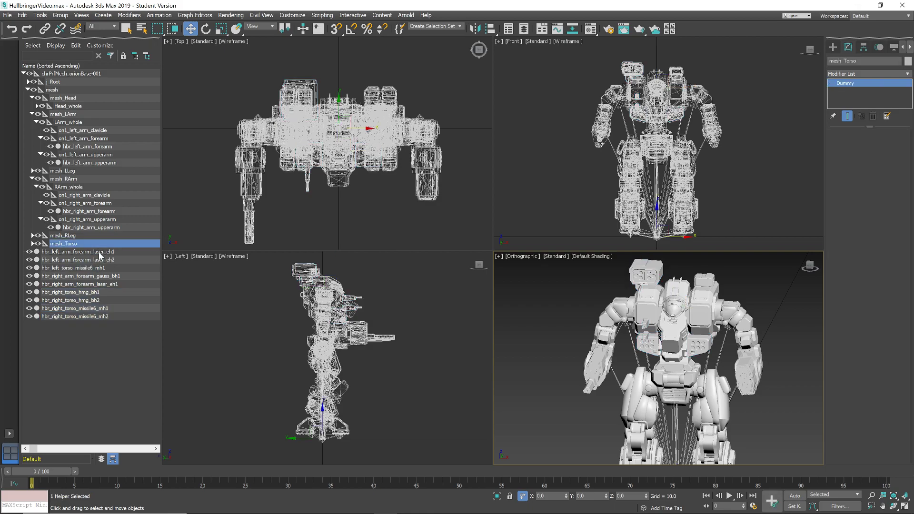
left_click(103, 262, "ctrl")
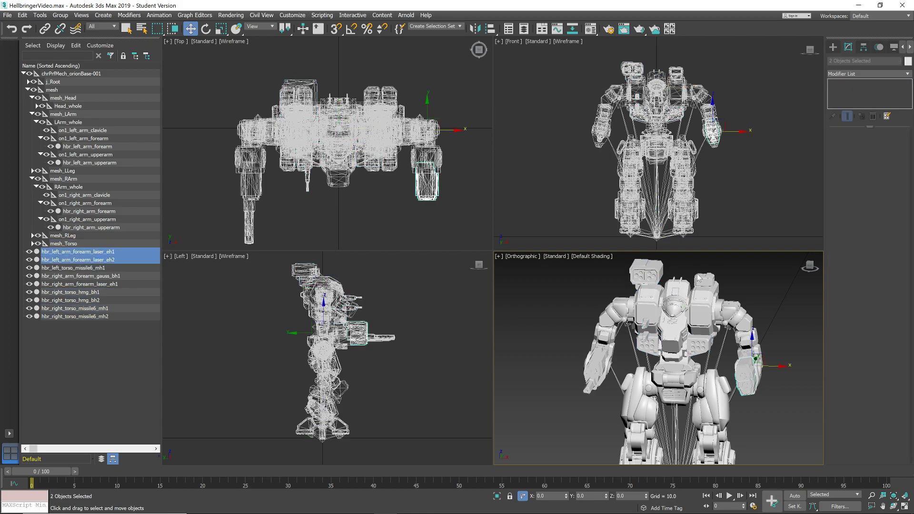
left_click(851, 75)
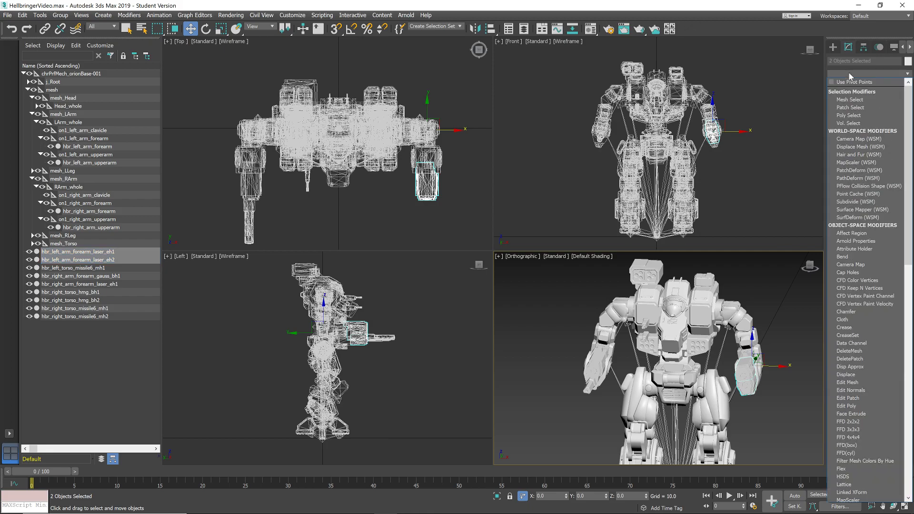
type("skin")
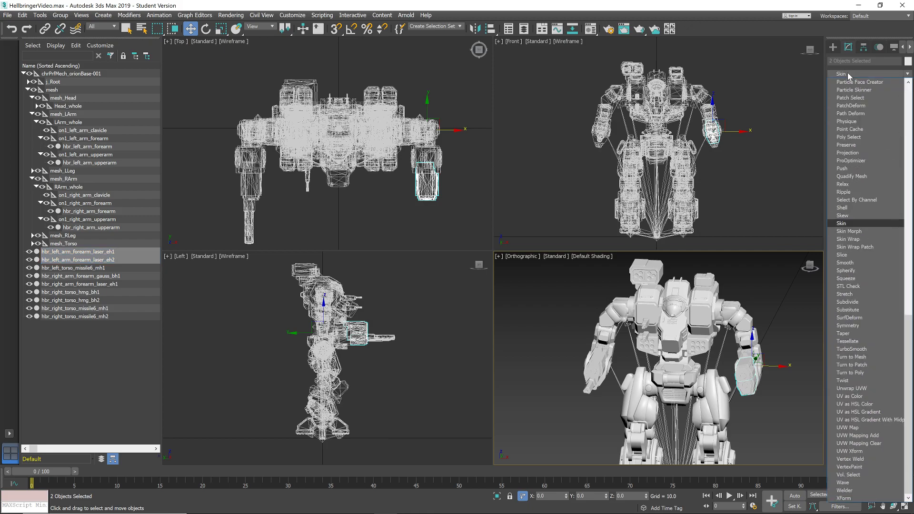
key("Return")
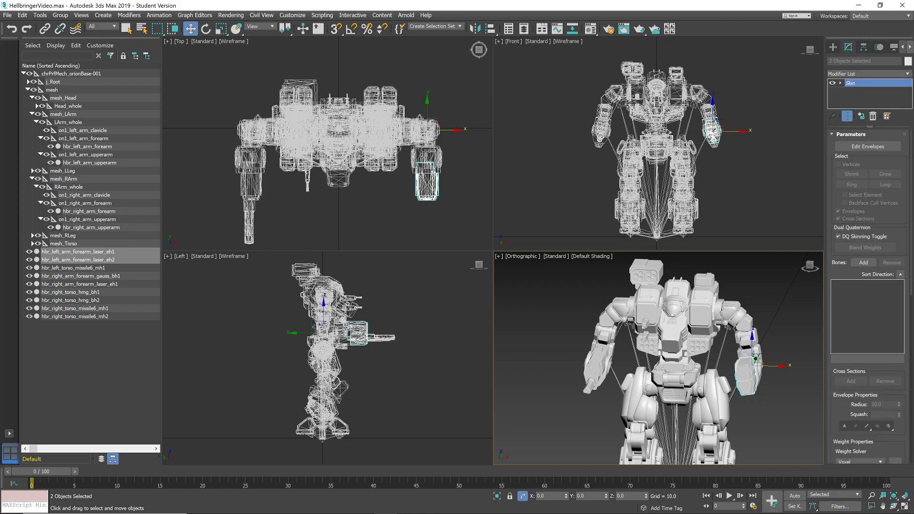
Add j_LForearm as the Skin bone for the two left forearm laser meshes
left_click(863, 262)
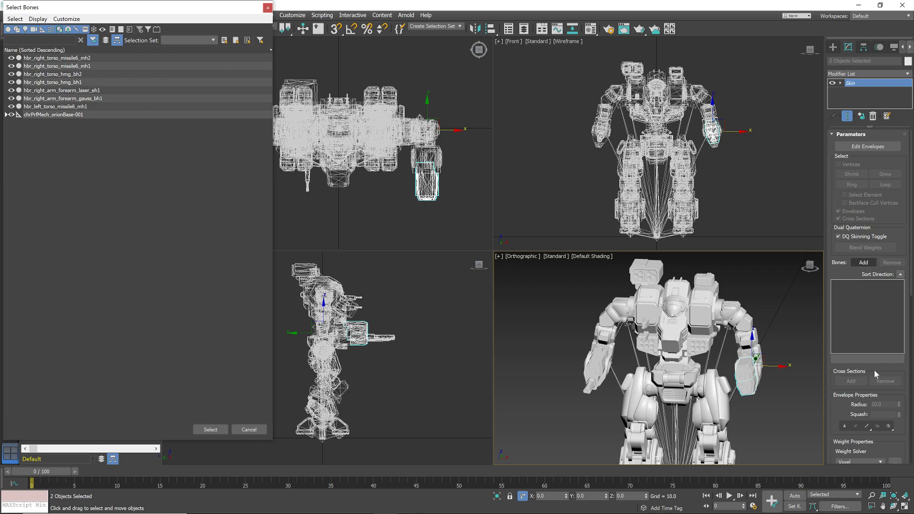
type("j")
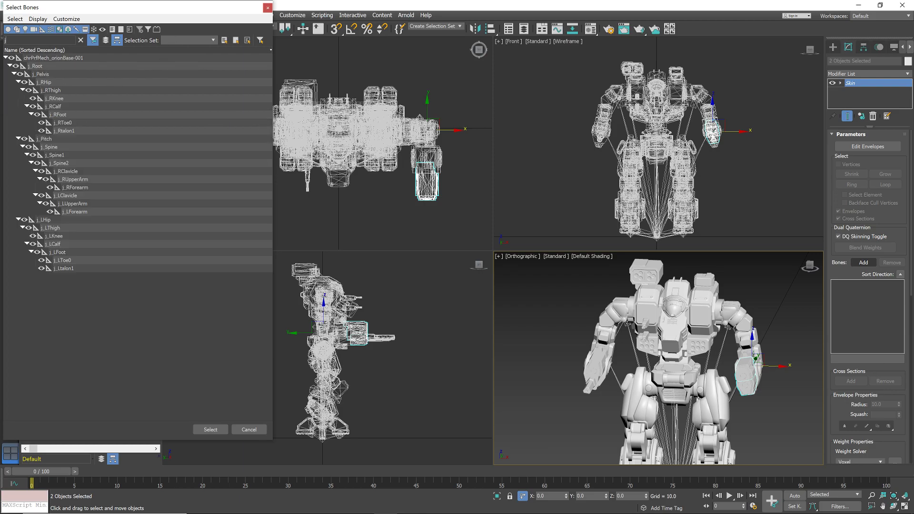
type("_lfore")
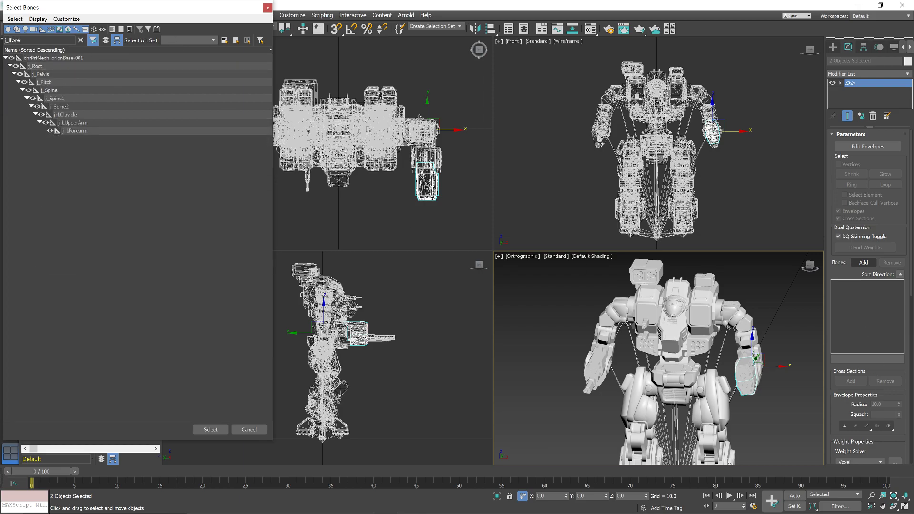
double_click(88, 131)
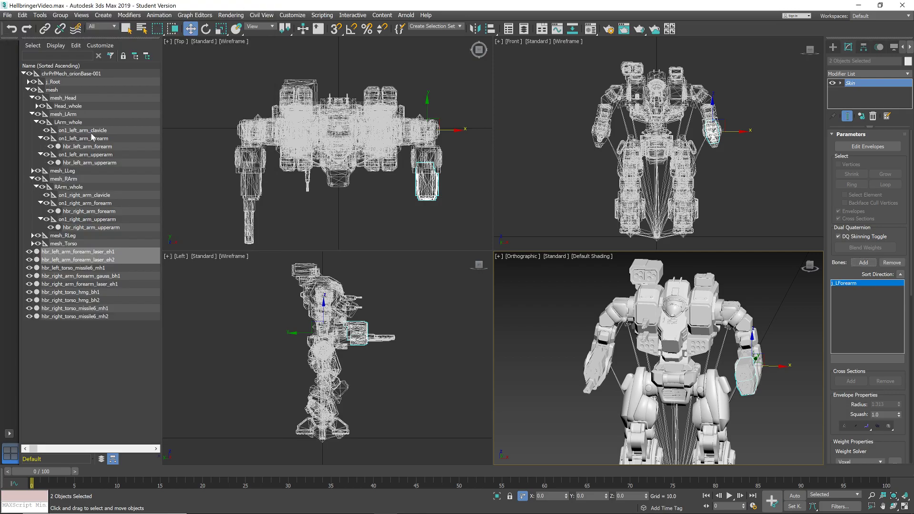
Add a Skin modifier to hbr_right_arm_forearm_gauss_bh1 and hbr_right_arm_forearm_laser_eh1
left_click(86, 276)
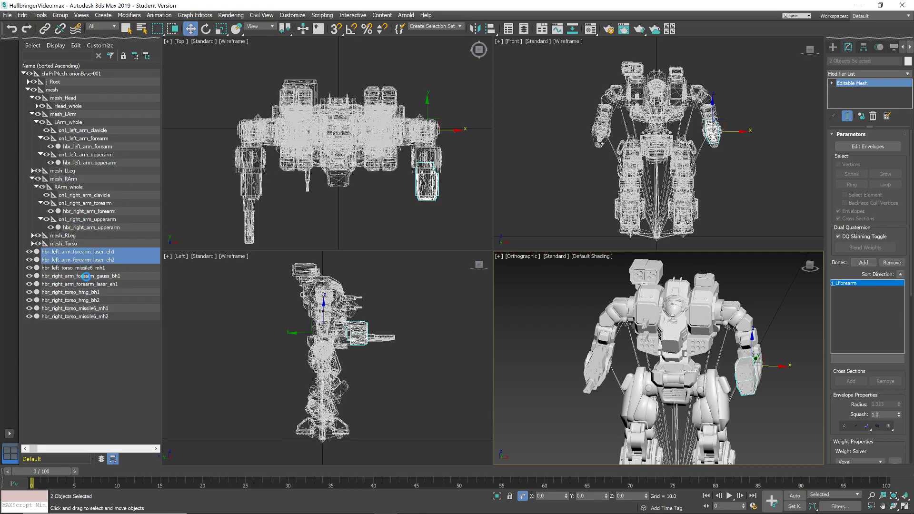
left_click(87, 285, "ctrl")
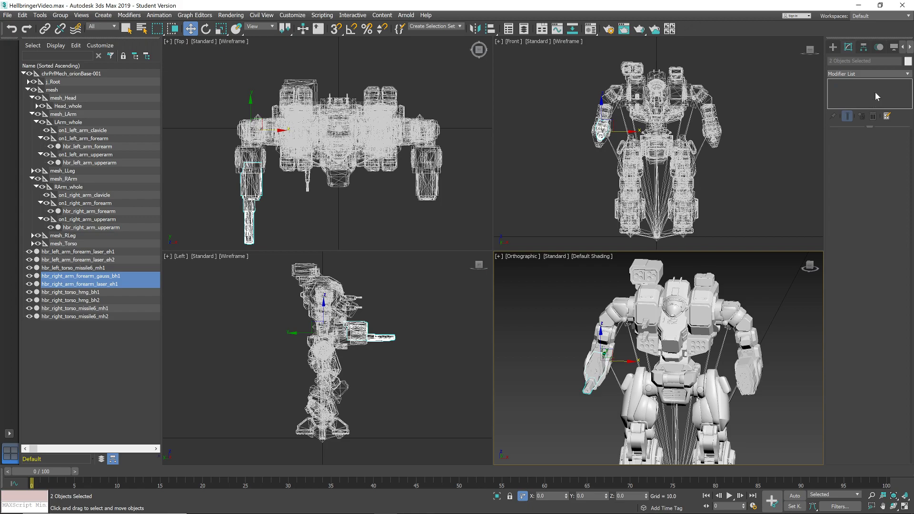
left_click(865, 74)
key("s")
key("k")
key("i")
key("n")
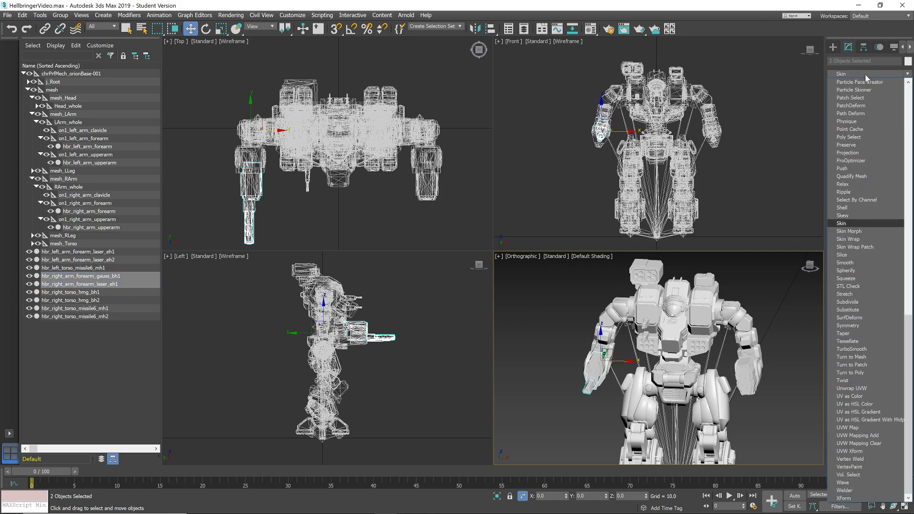
key("Return")
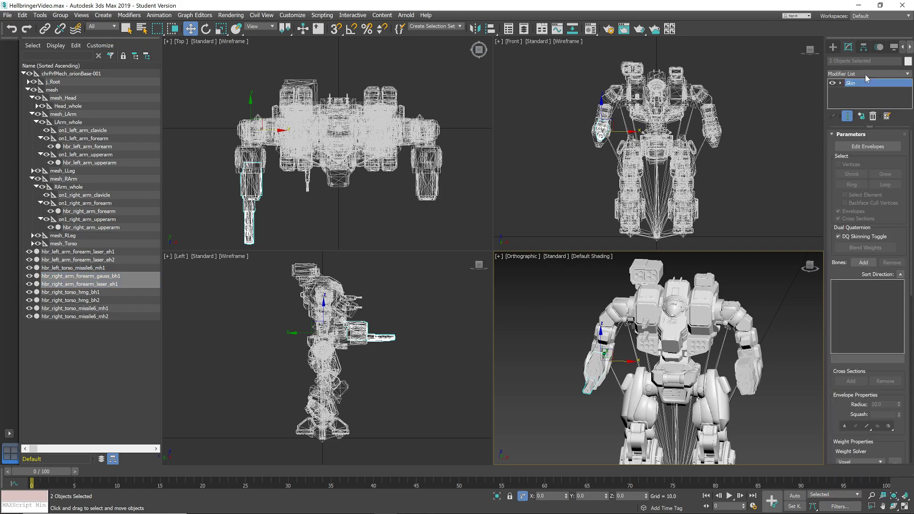
Add j_RForearm as the Skin bone for the right forearm gauss and laser meshes
left_click(864, 263)
type("j")
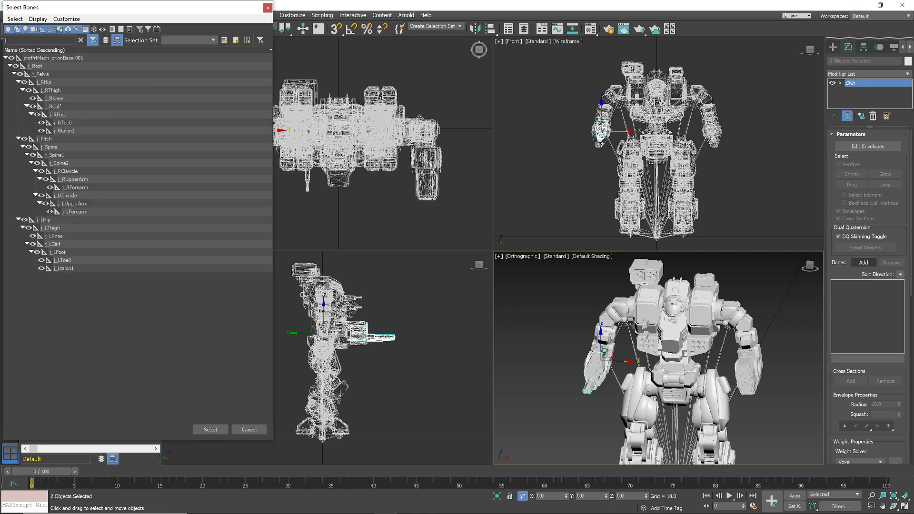
type("_rofe")
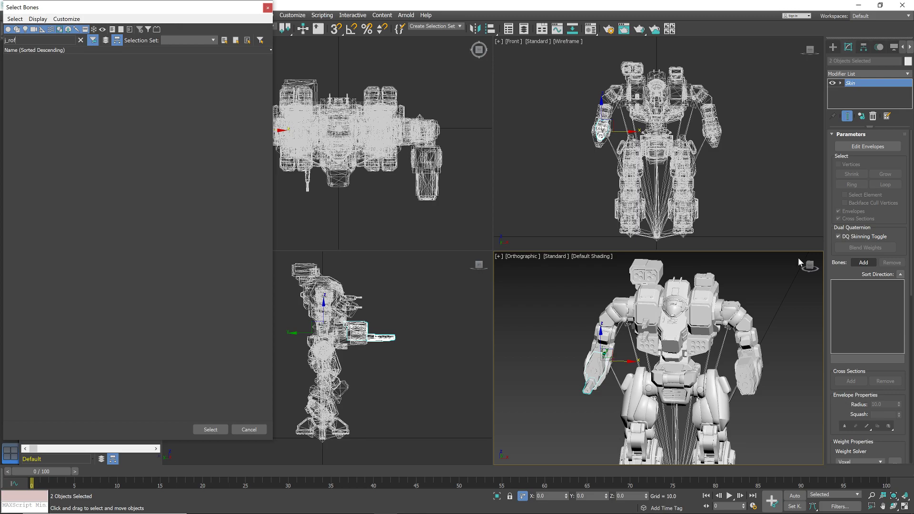
key("BackSpace")
key("BackSpace")
key("BackSpace")
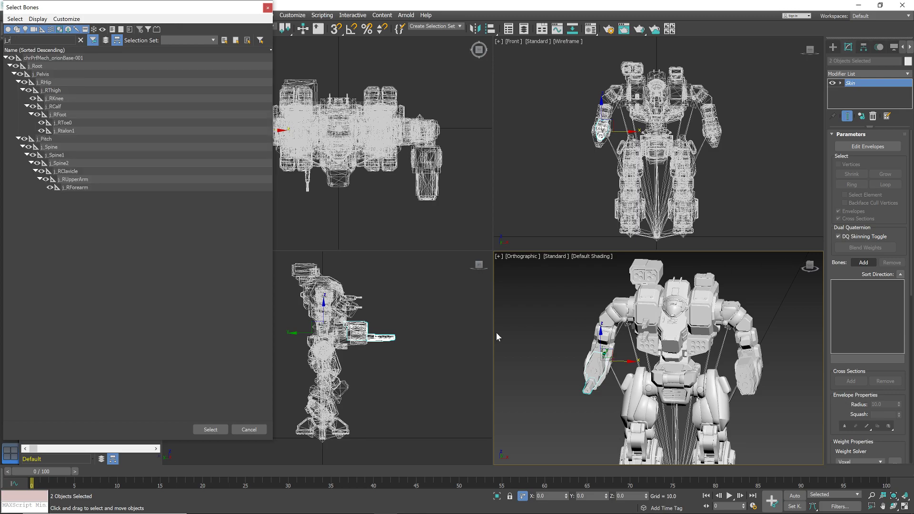
double_click(83, 187)
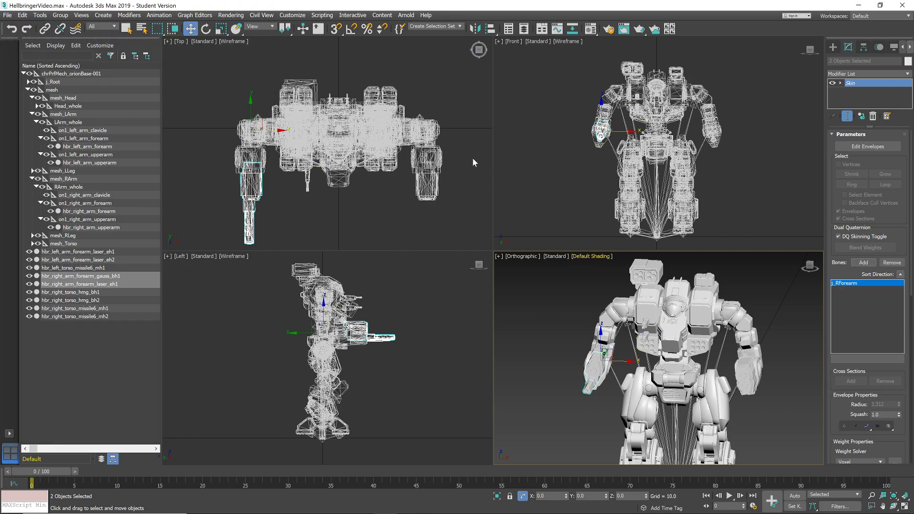
Export the whole scene over the existing HellbringerReference.FBX, keeping the current FBX export options
left_click(8, 14)
mouse_move(43, 145)
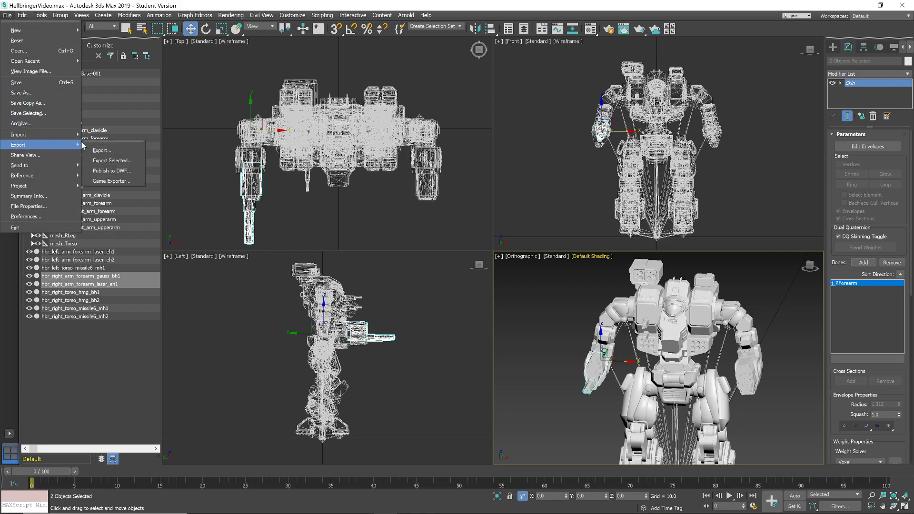
left_click(101, 150)
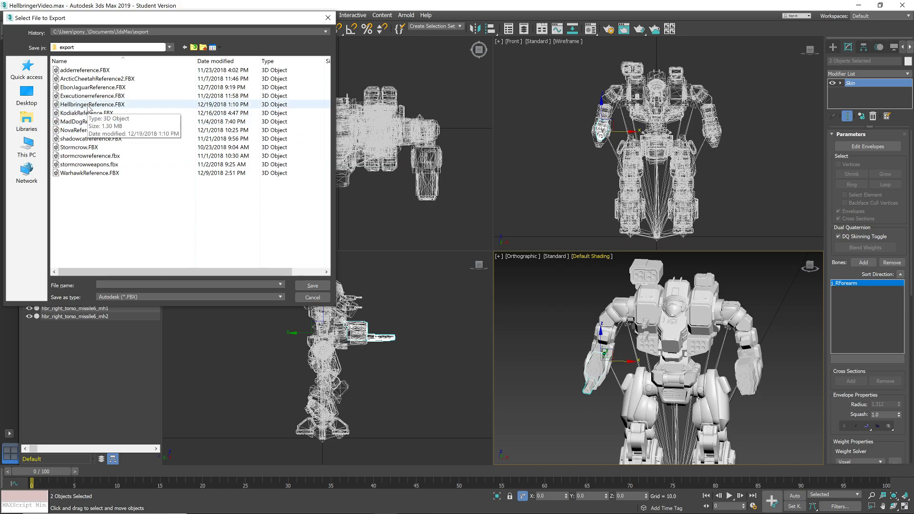
double_click(88, 105)
left_click(491, 299)
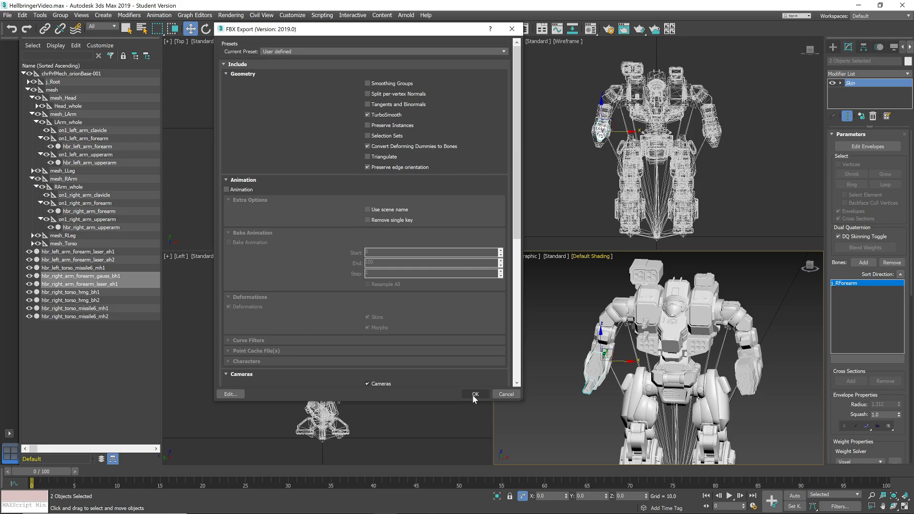
left_click(474, 396)
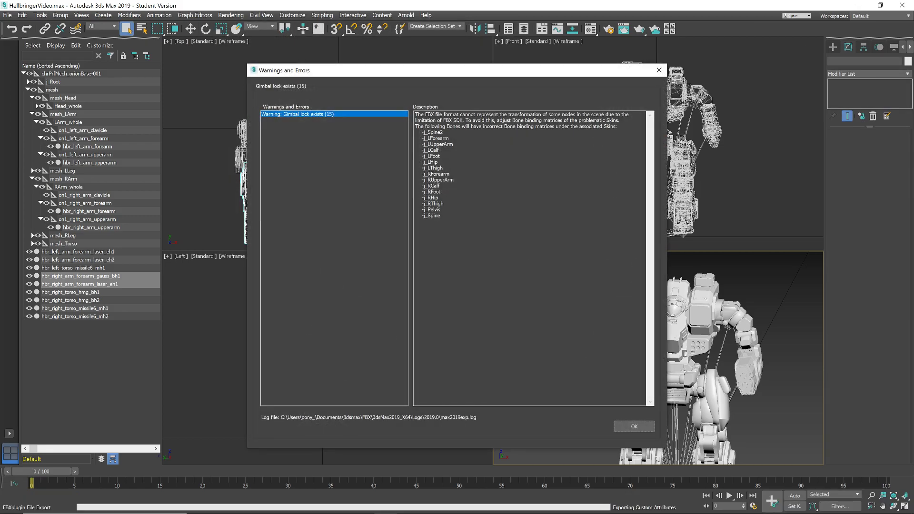
left_click(634, 426)
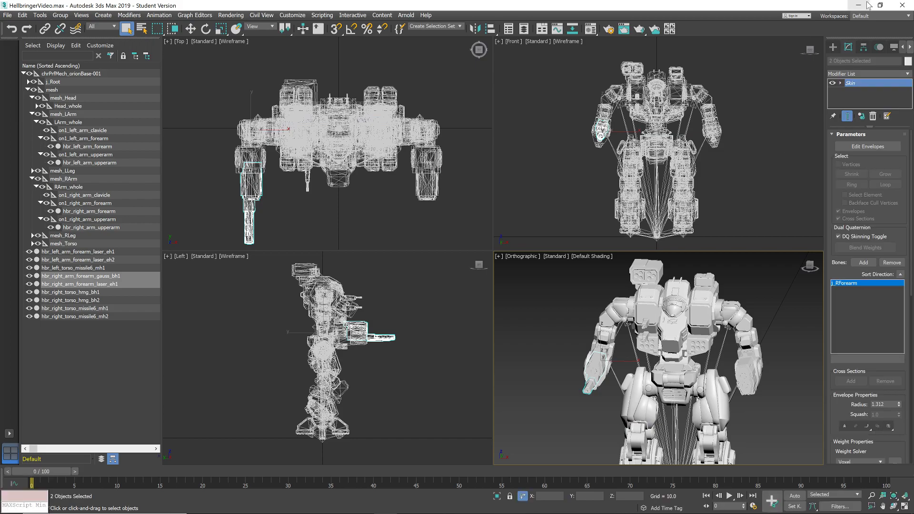
Switch to Unity and delete HellbringerReference.FBX from the Assets/Hellbringer folder
left_click(860, 5)
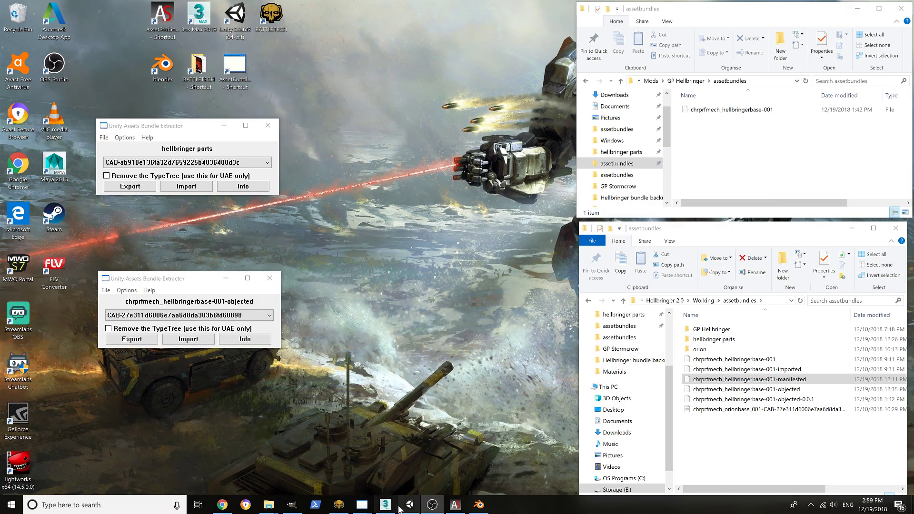
left_click(409, 510)
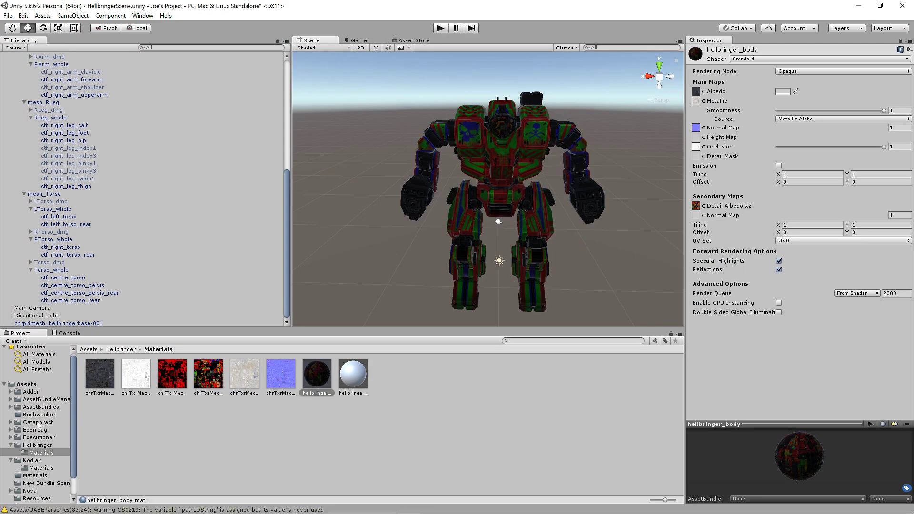
left_click(38, 445)
left_click(170, 377)
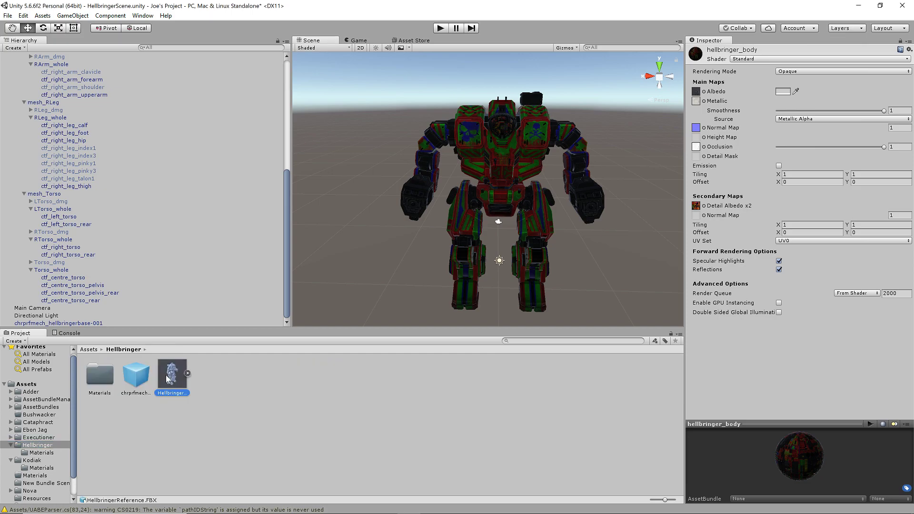
right_click(169, 376)
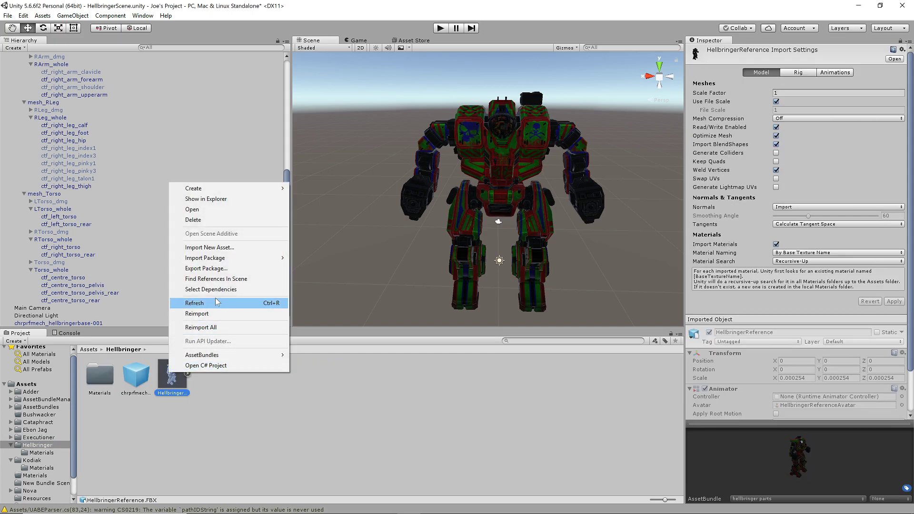
left_click(213, 220)
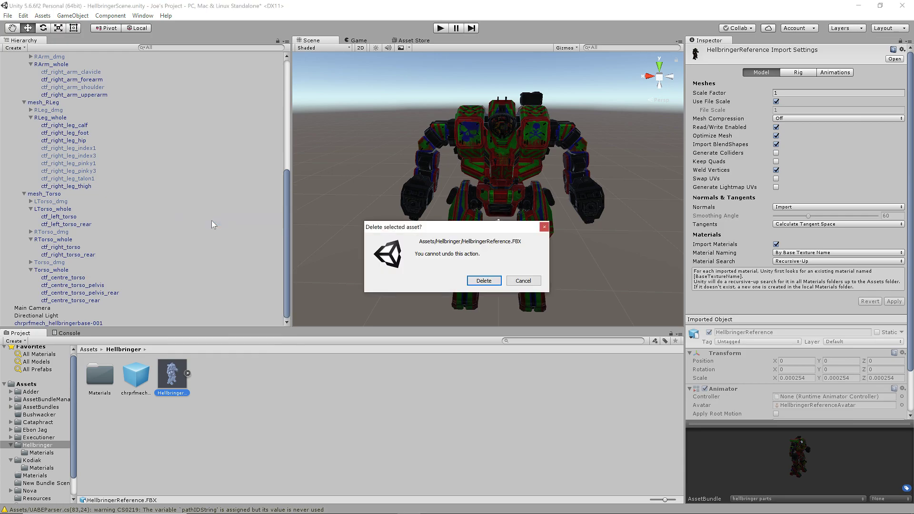
left_click(472, 298)
Import the newly exported HellbringerReference.FBX from the 3dsMax export folder into the Hellbringer assets
right_click(177, 382)
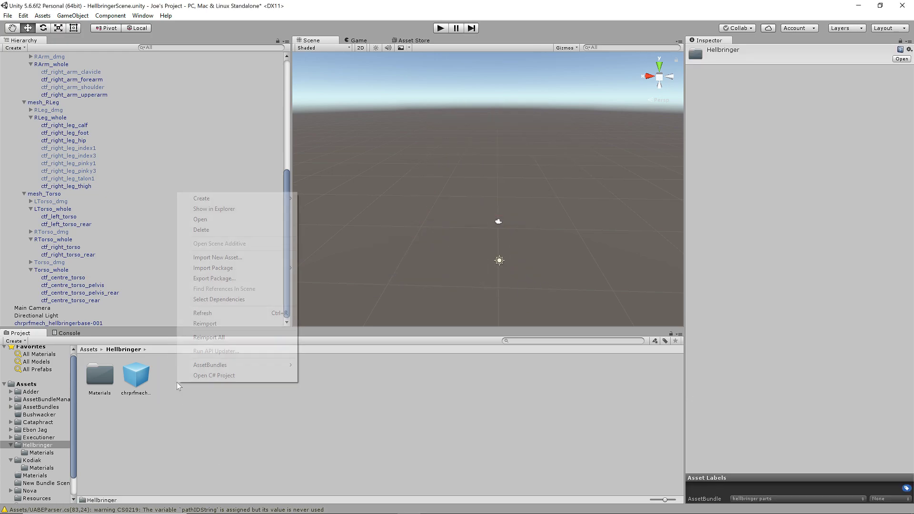
left_click(244, 258)
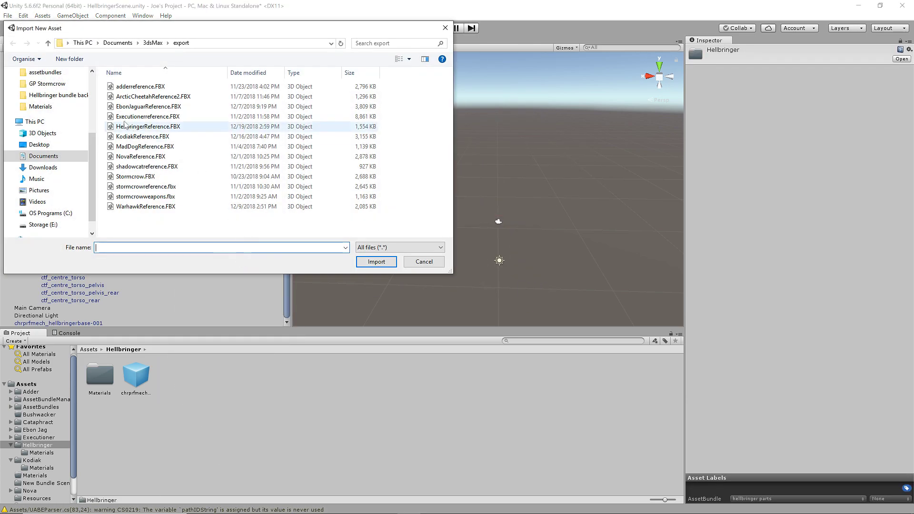
left_click(147, 127)
double_click(147, 127)
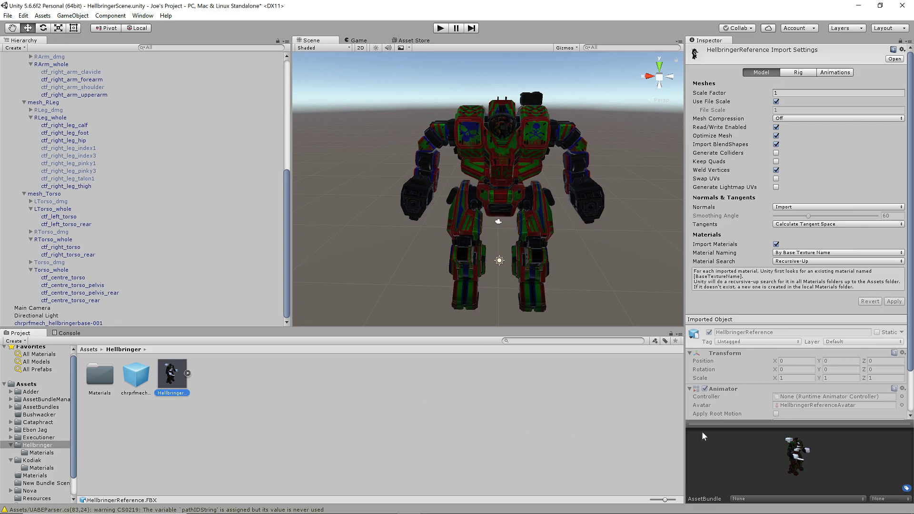
Assign the HellbringerReference model to the hellbringer parts asset bundle and build the AssetBundles
left_click(760, 500)
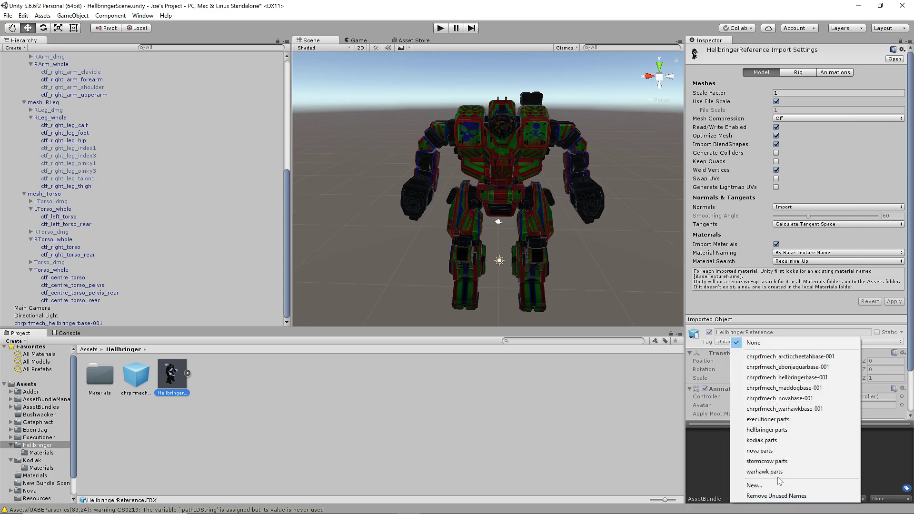
left_click(788, 430)
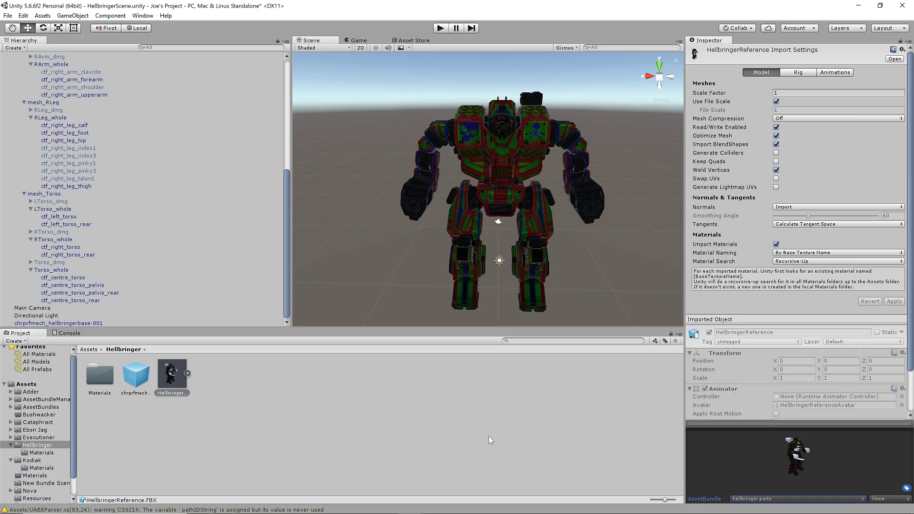
right_click(464, 412)
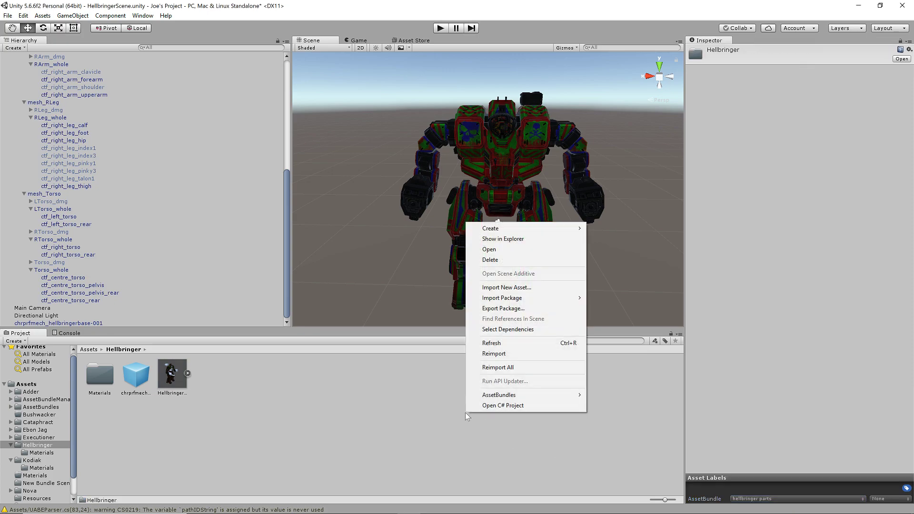
mouse_move(545, 395)
left_click(646, 405)
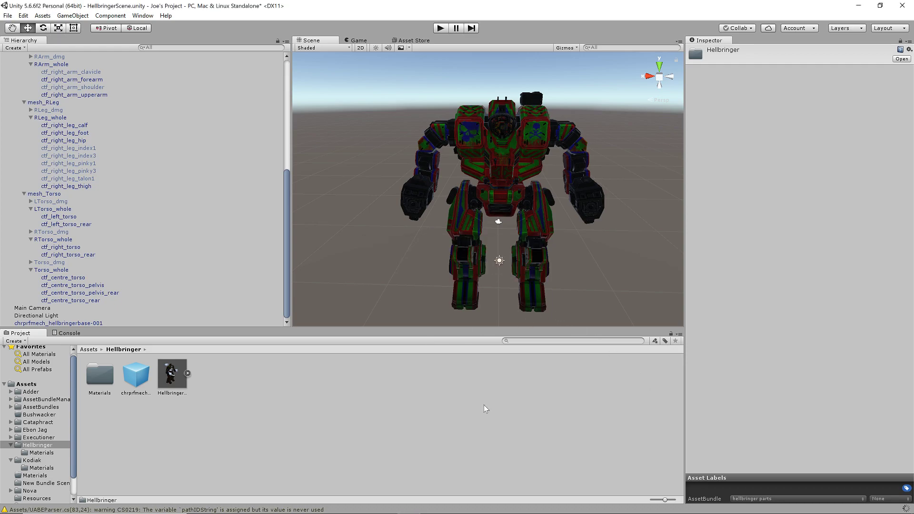
Switch to Unity Assets Bundle Extractor and open the hellbringer parts bundle from the AssetBundles/Windows folder
left_click(858, 5)
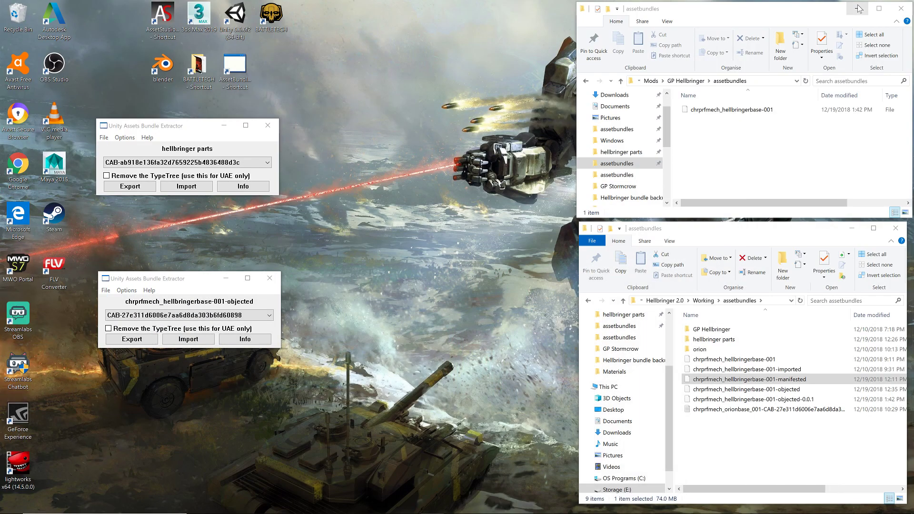
left_click(104, 138)
left_click(125, 137)
left_click(104, 137)
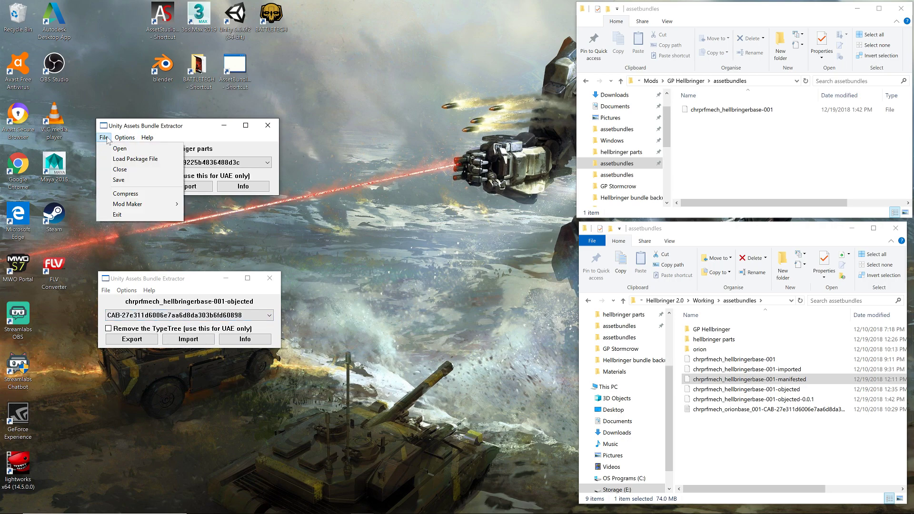
left_click(120, 149)
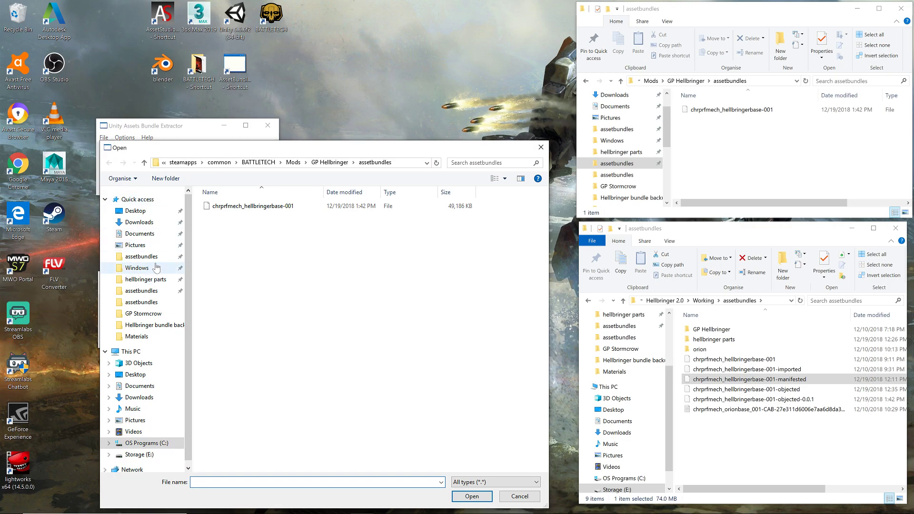
left_click(157, 268)
scroll(257, 335, "down", 10)
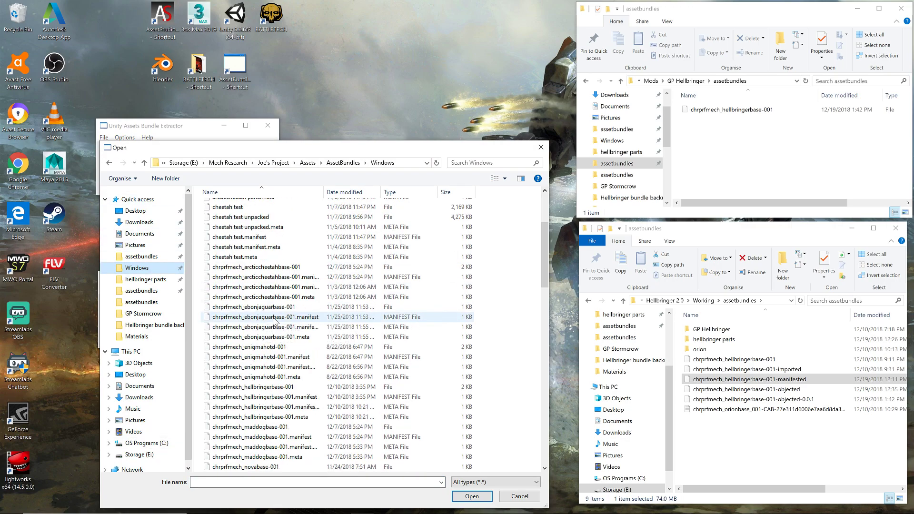
scroll(258, 334, "down", 7)
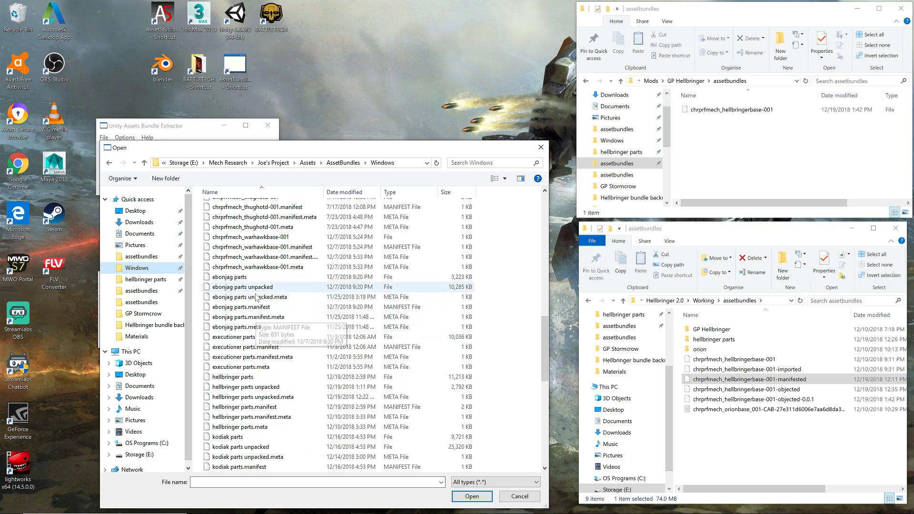
scroll(261, 360, "down", 9)
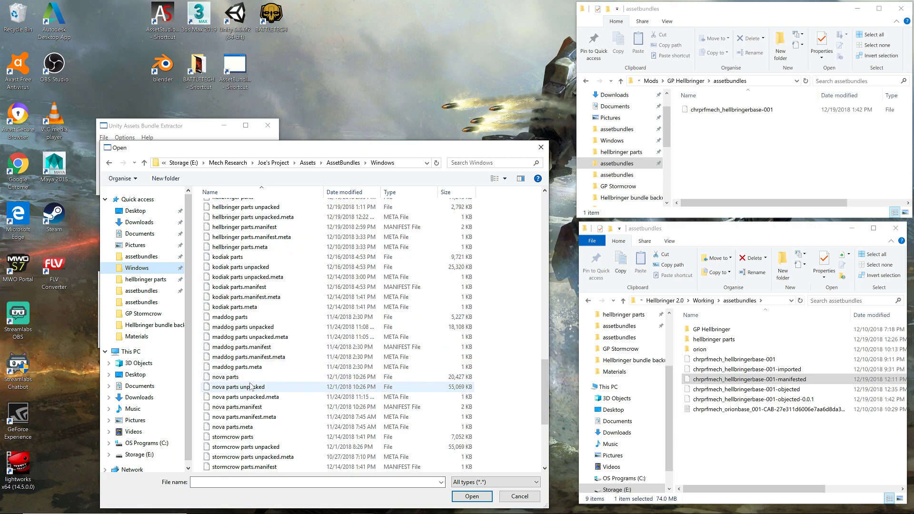
scroll(248, 378, "down", 1)
scroll(252, 378, "down", 2)
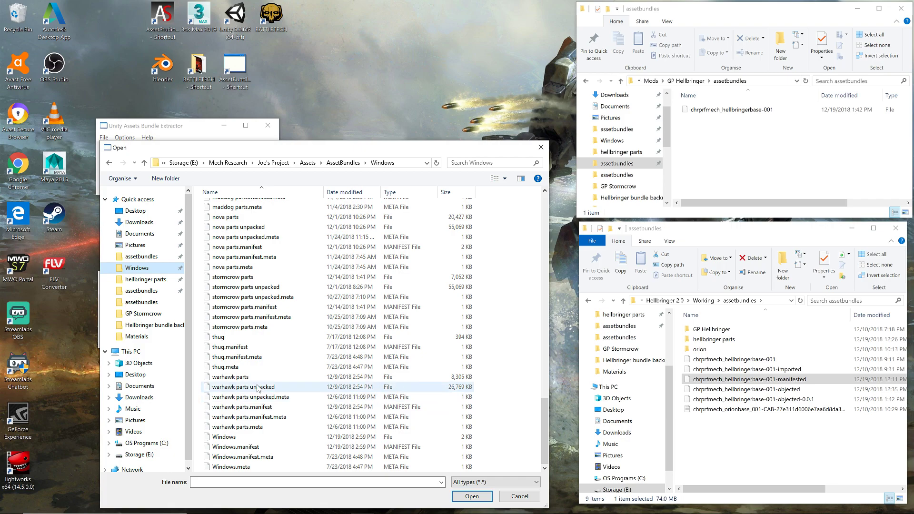
scroll(258, 388, "up", 11)
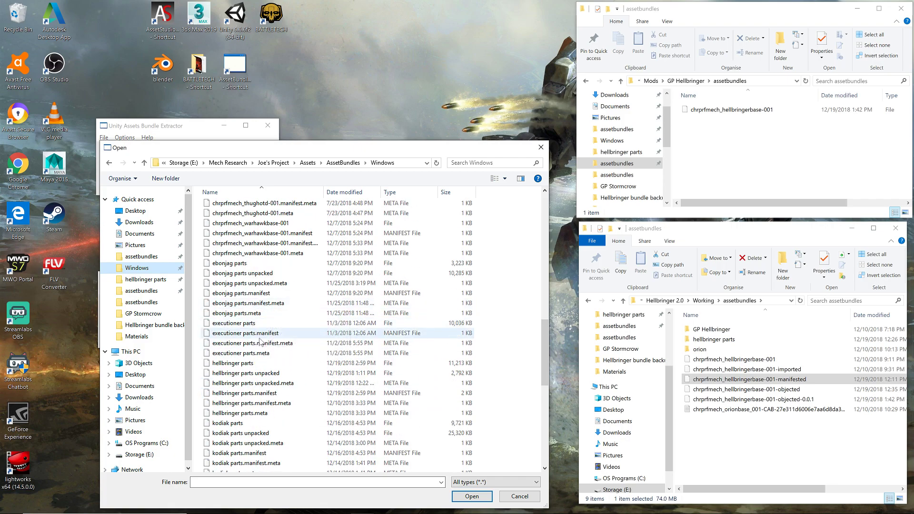
double_click(233, 363)
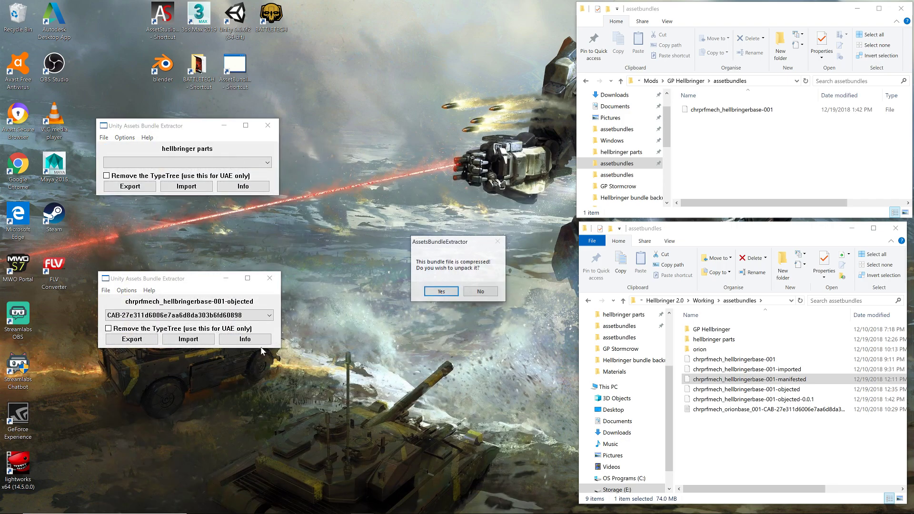
Unpack the compressed bundle, overwriting the existing file hellbringer parts unpacked
left_click(450, 293)
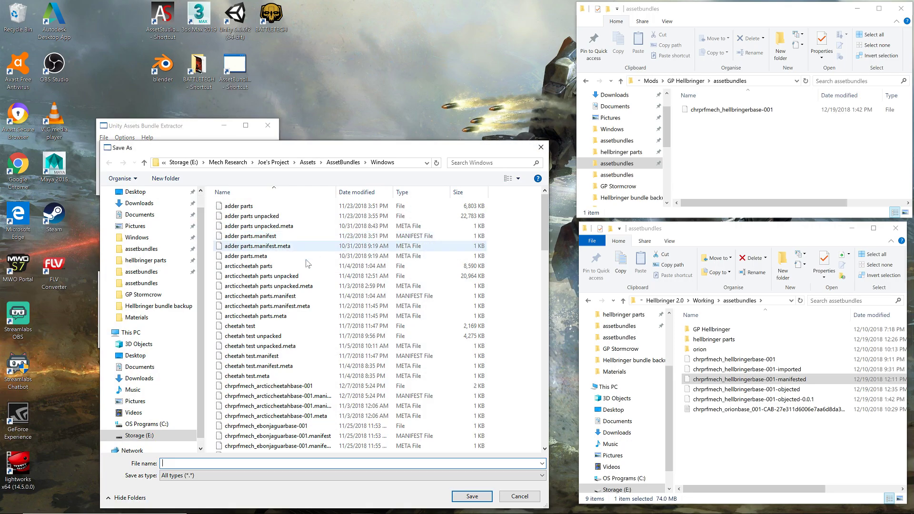
scroll(279, 346, "down", 8)
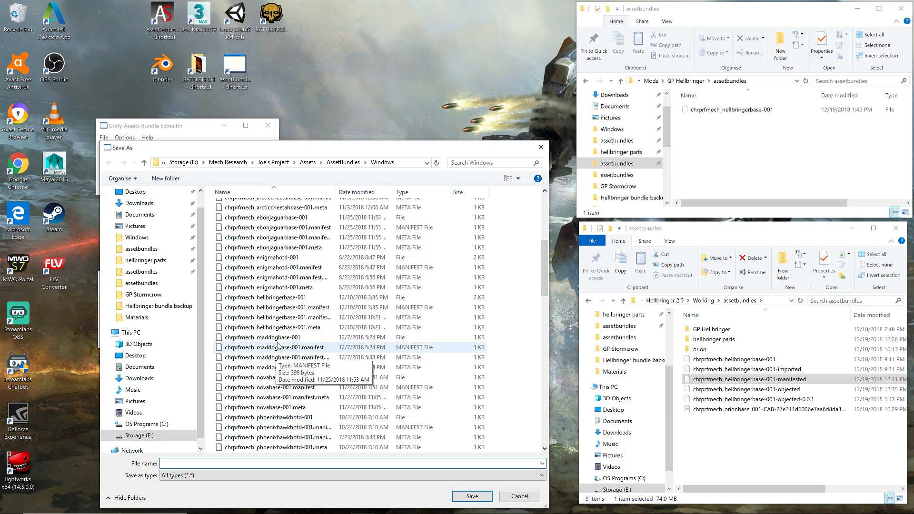
scroll(284, 313, "down", 8)
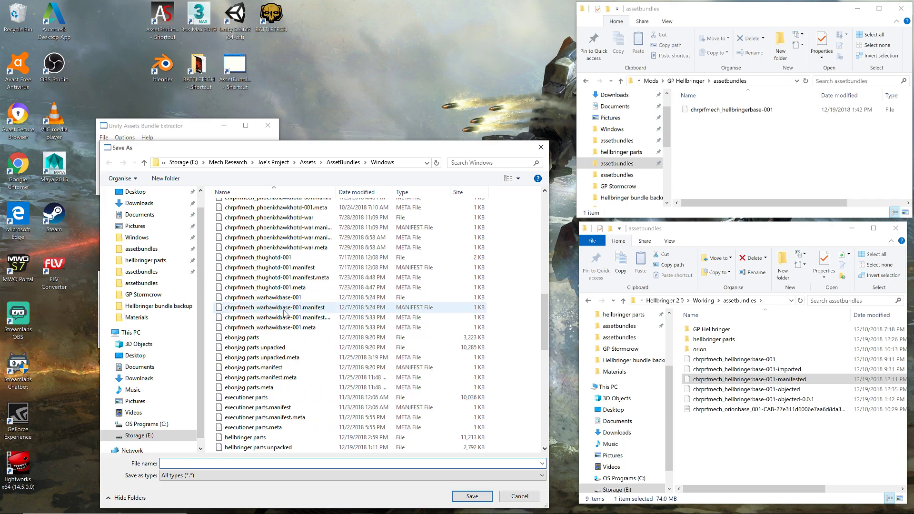
double_click(280, 328)
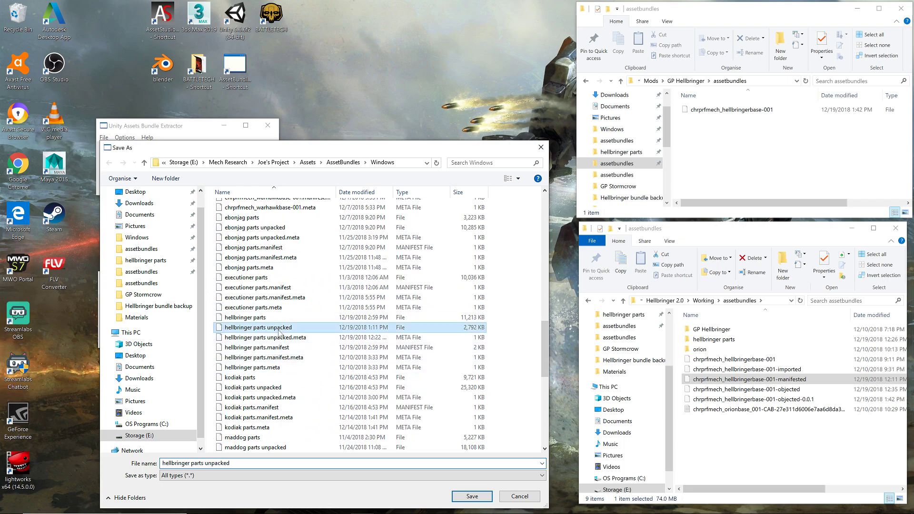
left_click(482, 267)
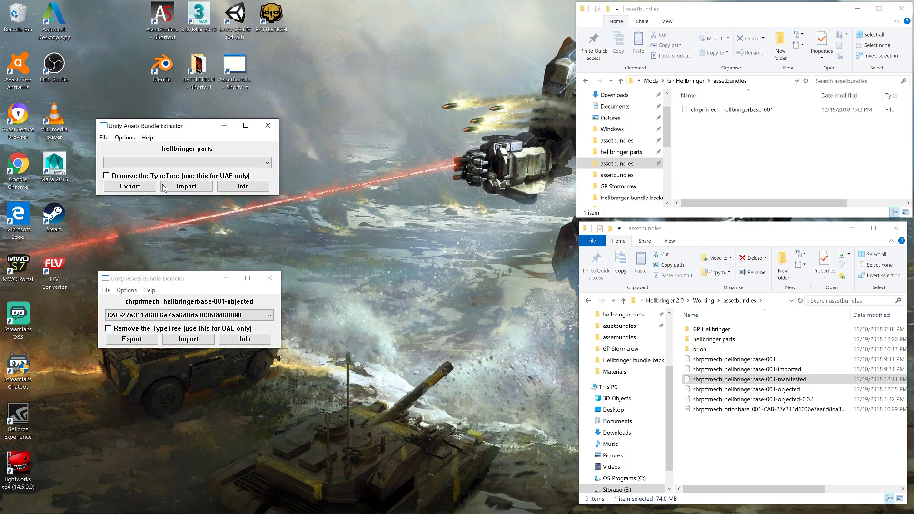
Open the asset list of the unpacked hellbringer parts bundle and widen its Name column
left_click(239, 187)
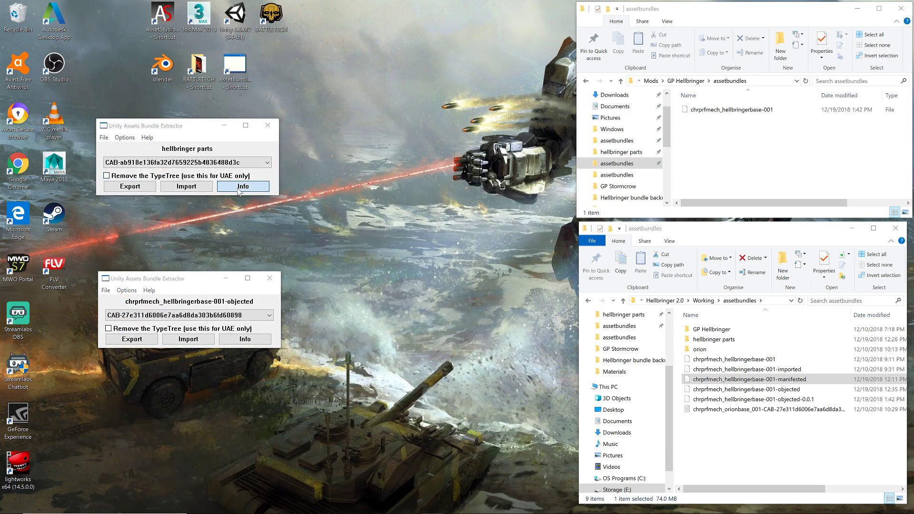
left_click(147, 188)
left_click(147, 188)
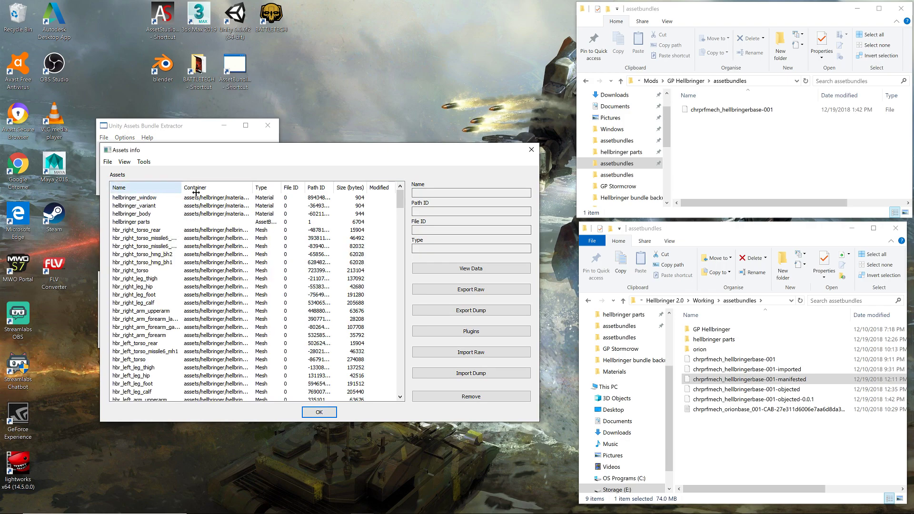
left_click_drag(181, 189, 213, 196)
Select the hbr_right_torso_missile6_mh2 mesh and copy its asset name
left_click(162, 238)
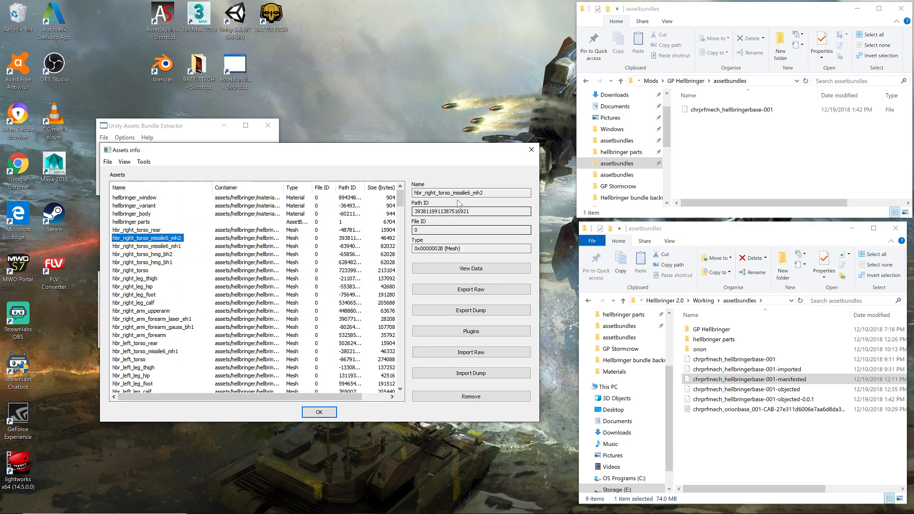
left_click_drag(460, 193, 346, 223)
key("ctrl+c")
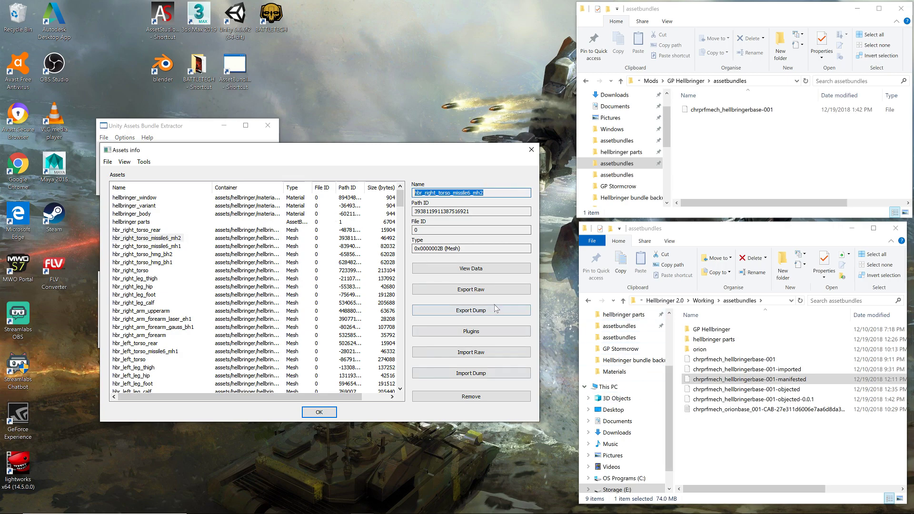
Export the raw hbr_right_torso_missile6_mh2 mesh into the hellbringer parts folder under its own asset name
left_click(485, 293)
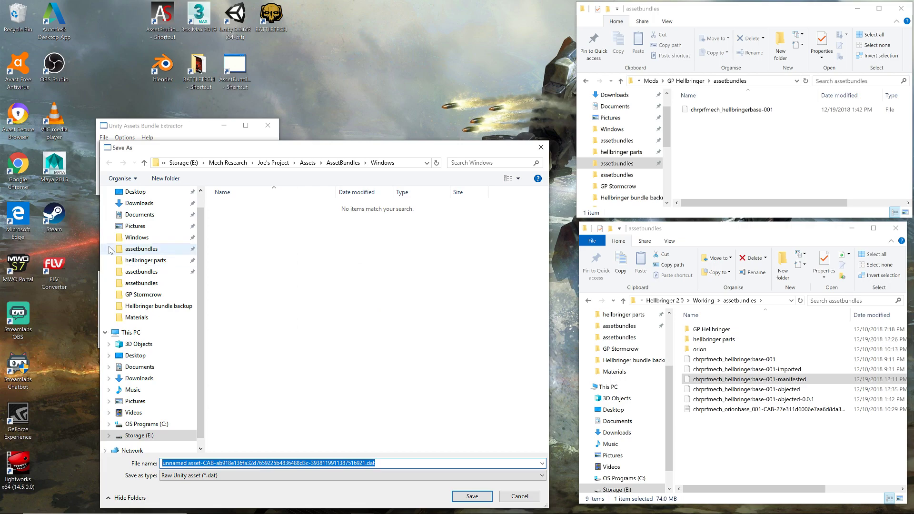
left_click(150, 264)
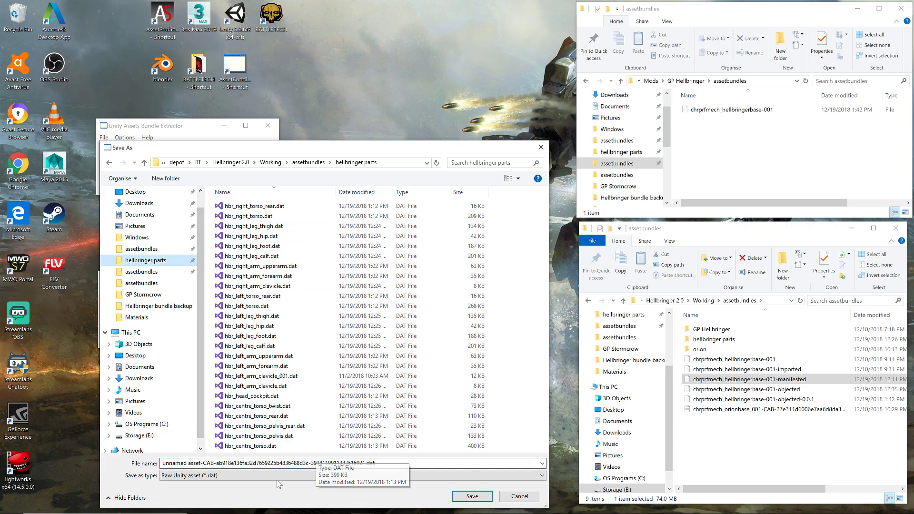
left_click(403, 463)
key("ctrl+v")
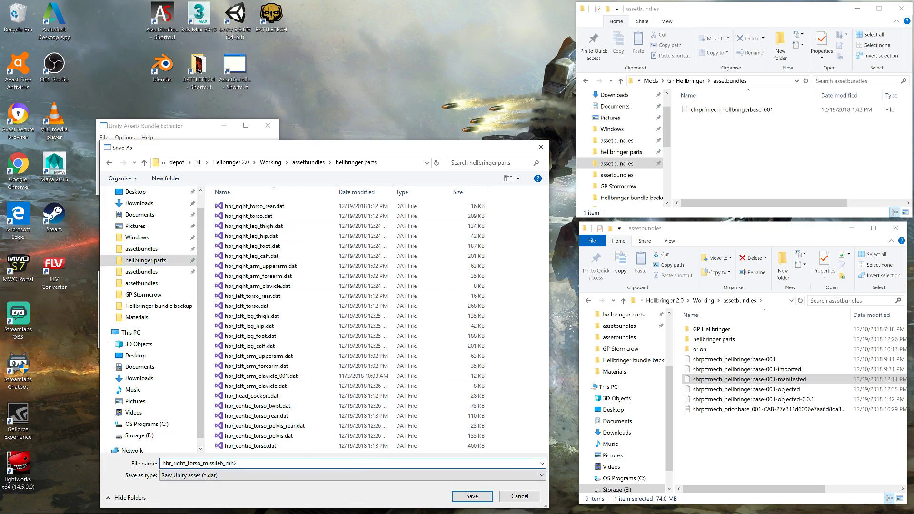
left_click(471, 497)
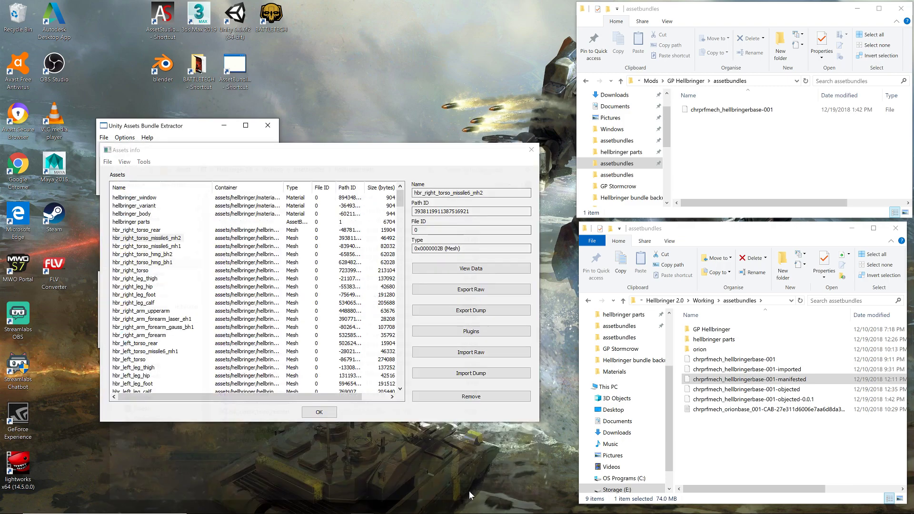
Export the raw hbr_right_torso_missile6_mh1 mesh to the hellbringer parts folder, using its asset name as file name
left_click(146, 247)
left_click_drag(484, 193, 472, 193)
key("ctrl+a")
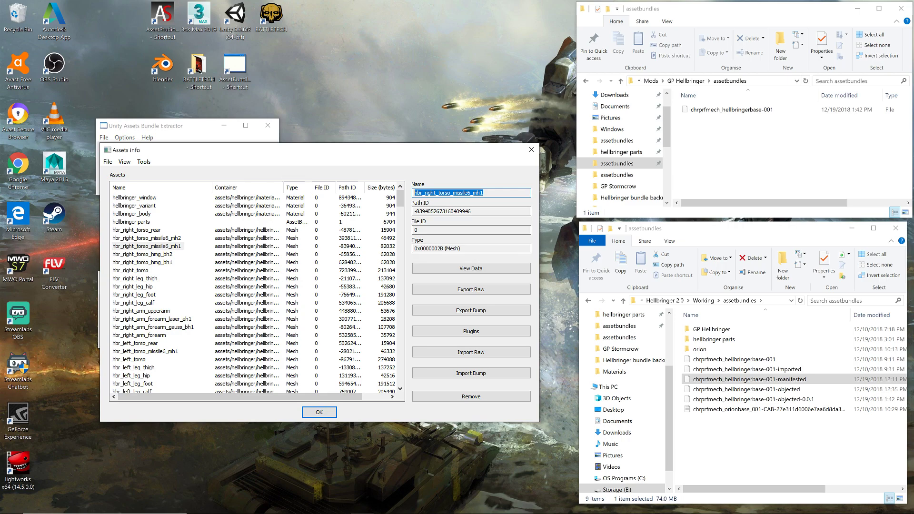
left_click(484, 292)
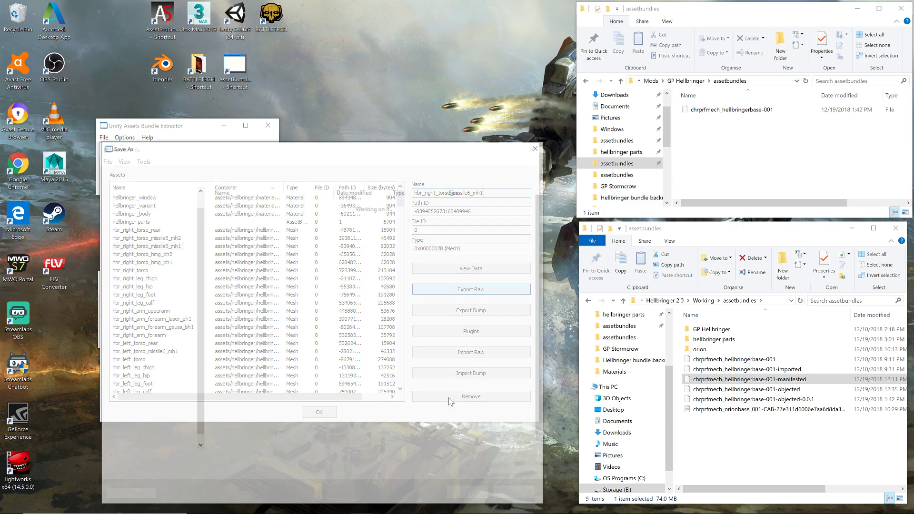
left_click(473, 497)
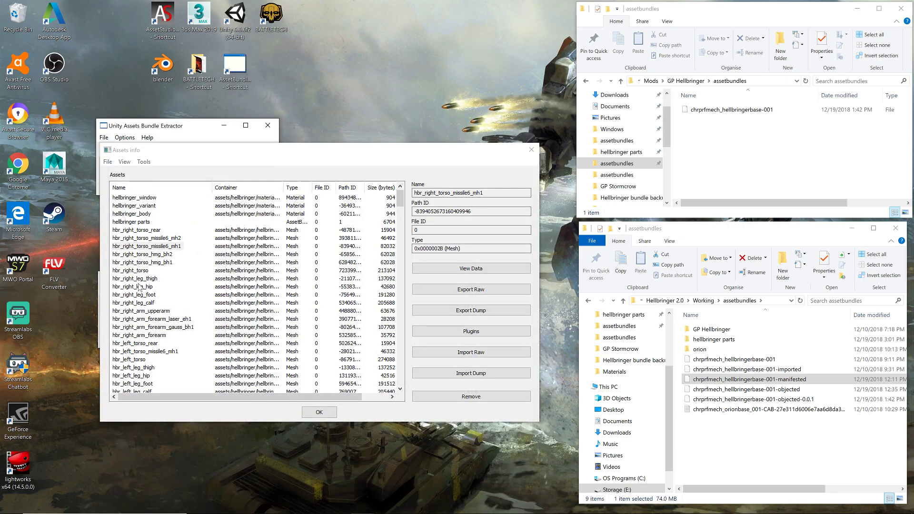
Export the raw hbr_right_torso_hmg_bh2 mesh to the hellbringer parts folder, using its asset name as file name
key("Down")
key("Tab")
key("ctrl+c")
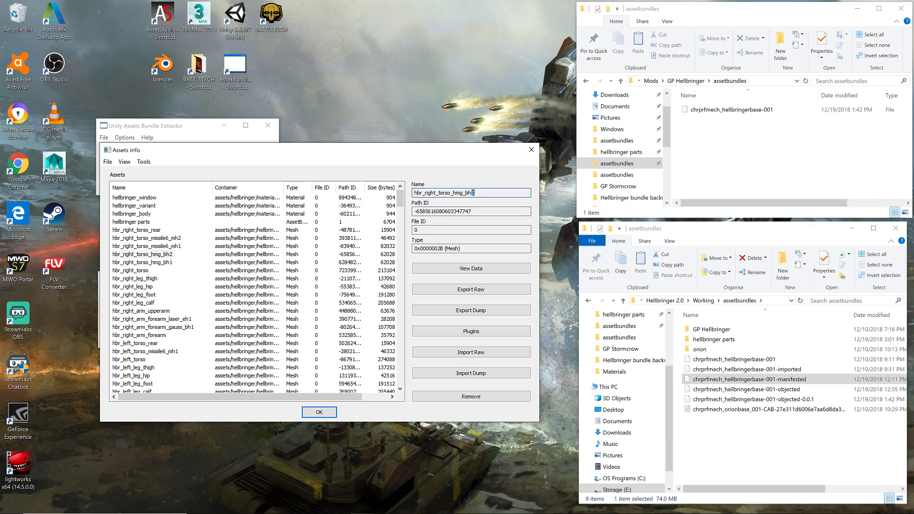
left_click(470, 290)
key("ctrl+v")
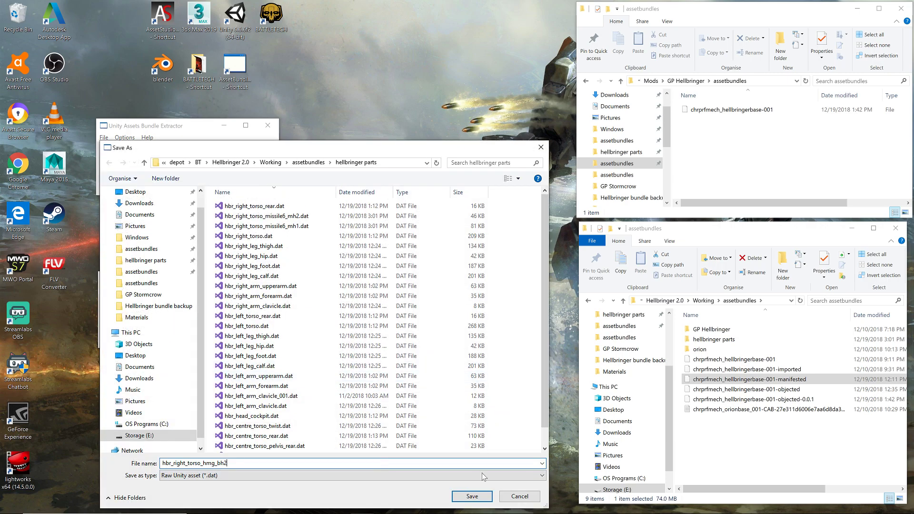
left_click(473, 496)
Export the raw hbr_right_torso_hmg_bh1 mesh to the hellbringer parts folder, using its asset name as file name
left_click(158, 263)
key("Tab")
key("ctrl+c")
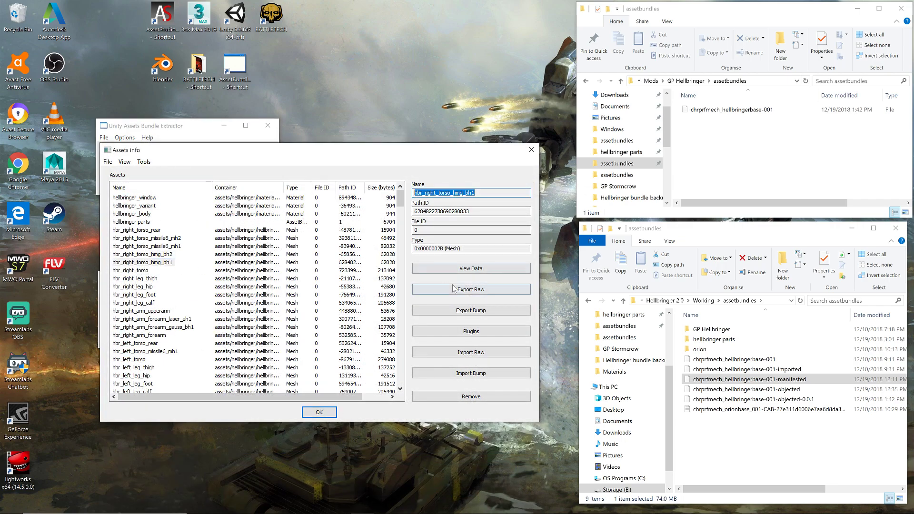
left_click(485, 290)
key("ctrl+v")
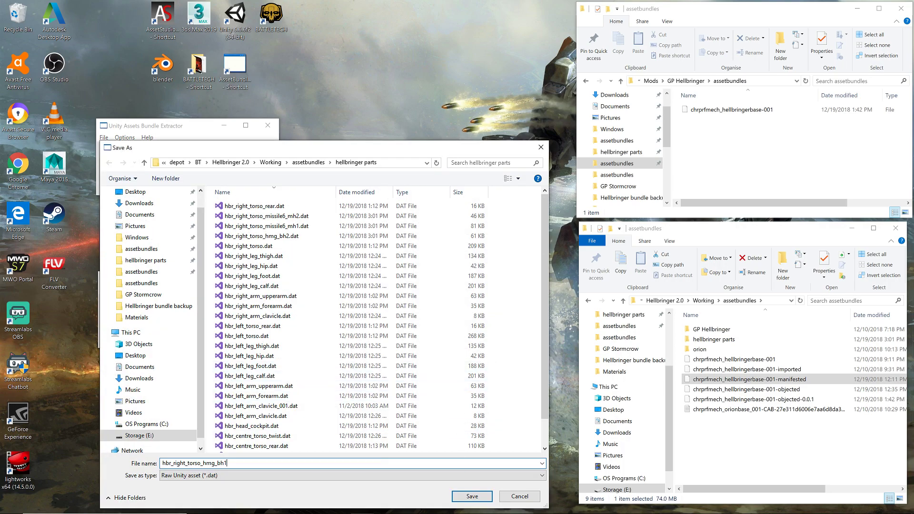
left_click(472, 496)
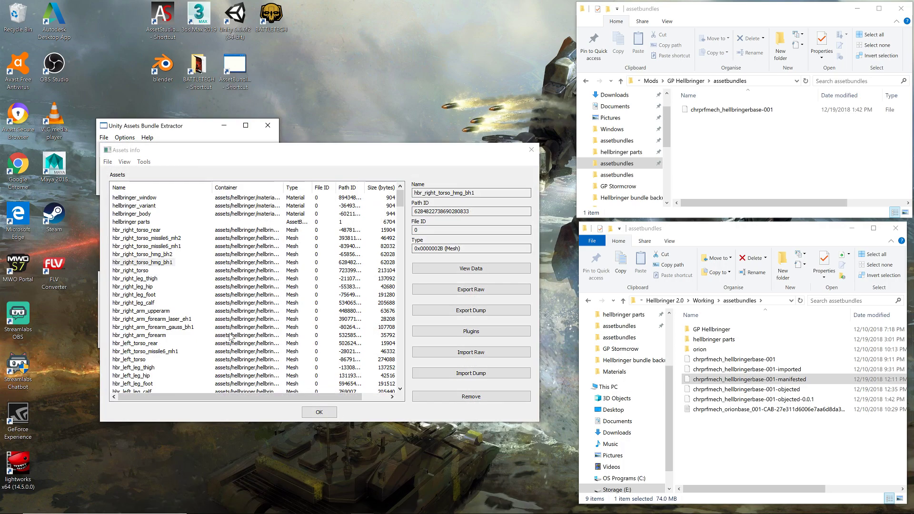
Export the raw hbr_right_arm_forearm_laser_eh1 mesh to the hellbringer parts folder, using its asset name as file name
left_click(180, 320)
key("Tab")
key("ctrl+c")
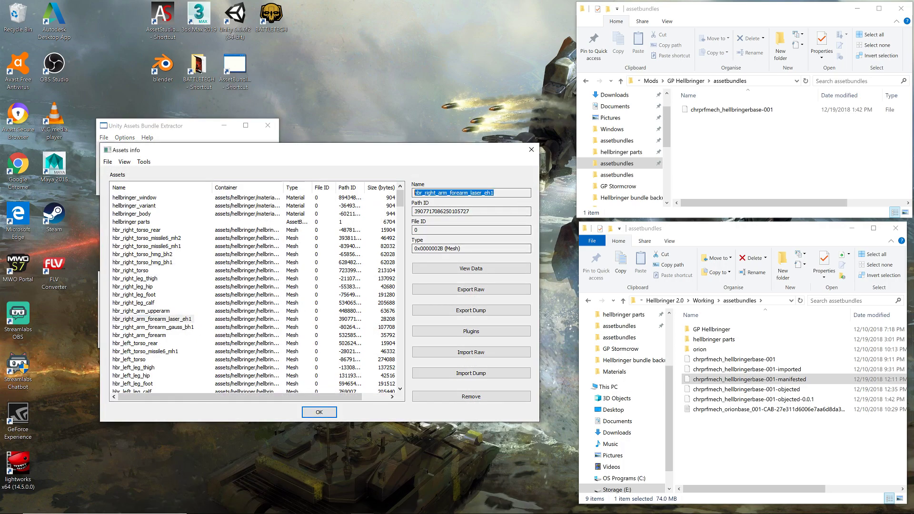
left_click(483, 293)
key("ctrl+v")
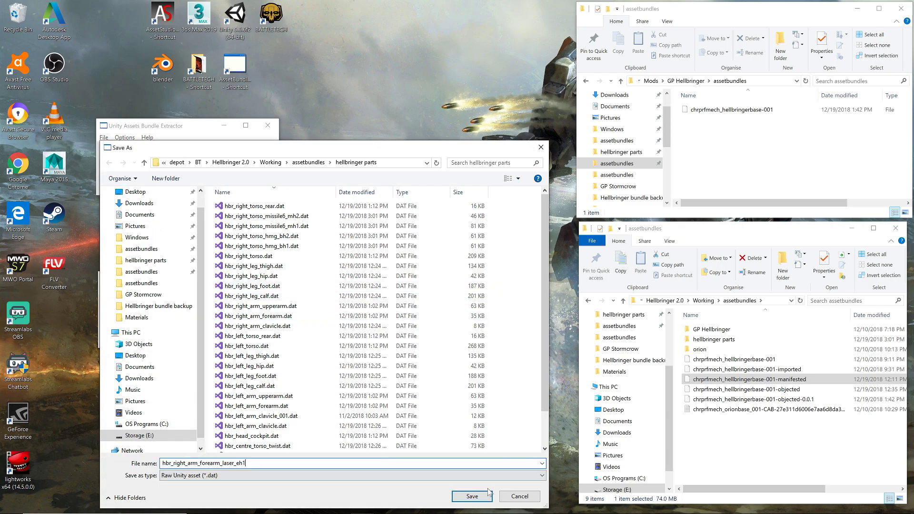
left_click(479, 496)
Export the raw hbr_right_arm_forearm_gauss_bh1 mesh to the hellbringer parts folder, using its asset name as file name
left_click(164, 327)
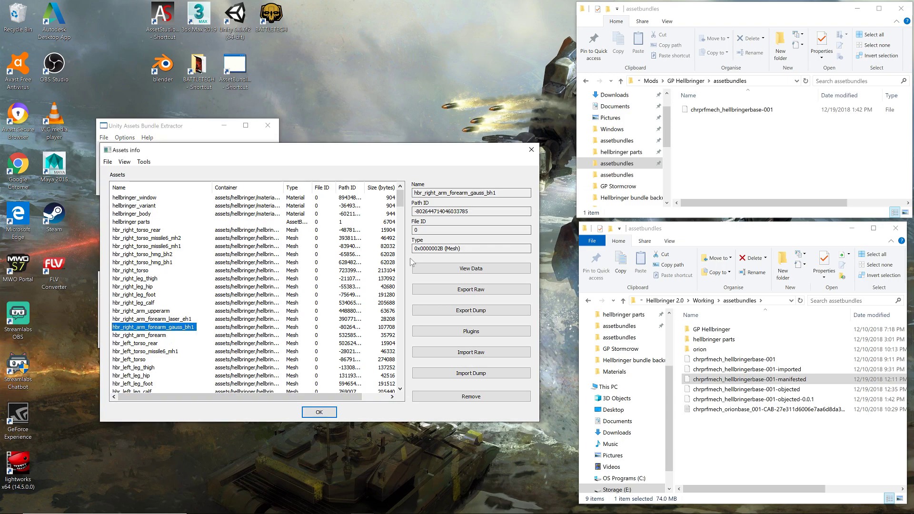
double_click(496, 192)
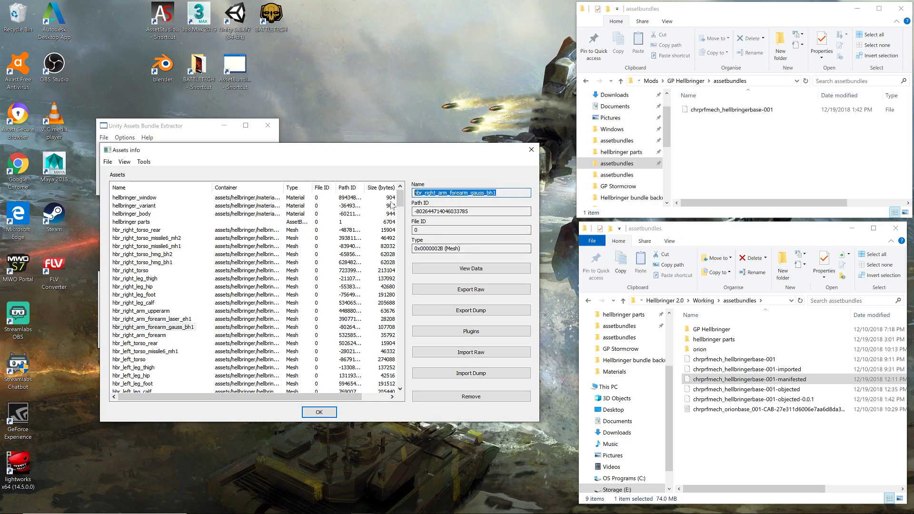
left_click(490, 293)
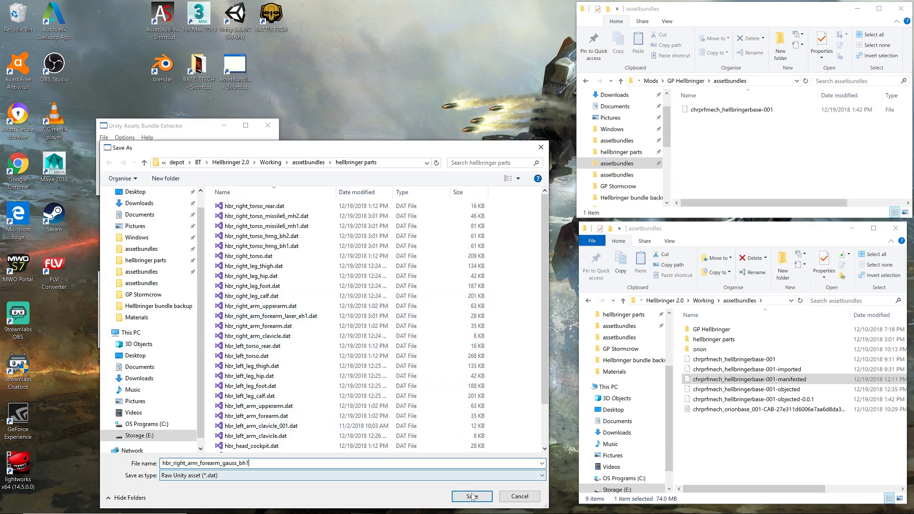
left_click(471, 495)
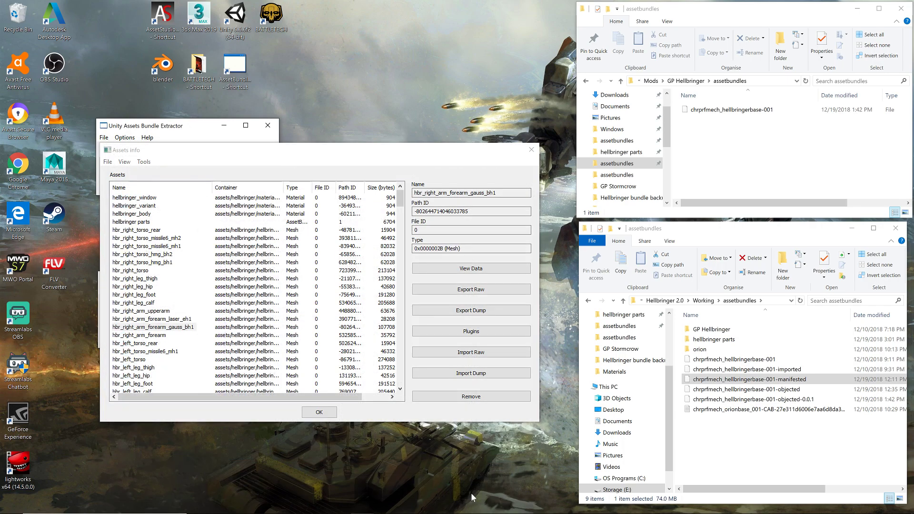
Export the raw hbr_left_torso_missile6_mh1 mesh to the hellbringer parts folder under its asset name and close the parts bundle's asset list
left_click(170, 353)
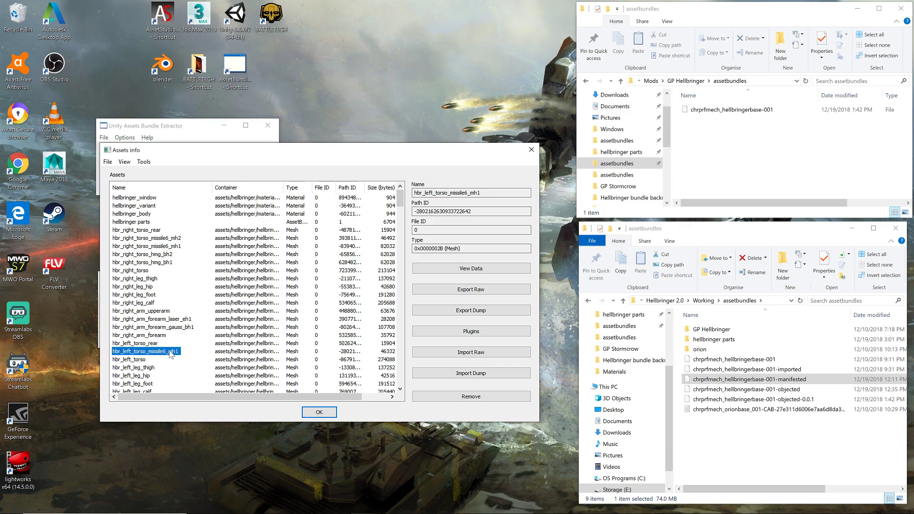
key("Tab")
key("ctrl+c")
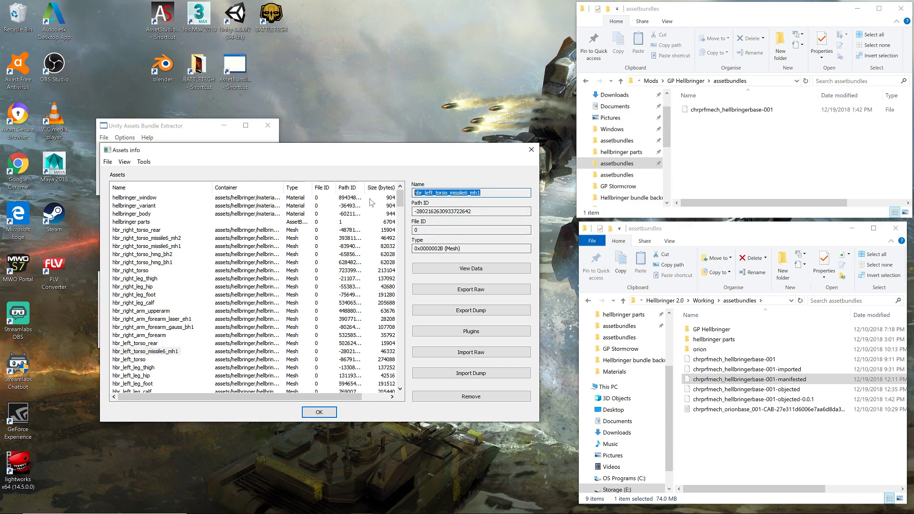
left_click(471, 290)
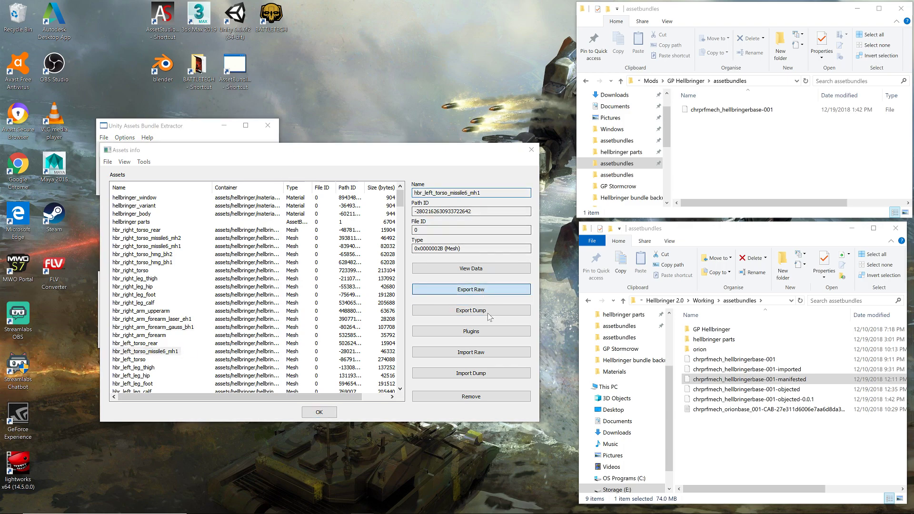
key("ctrl+v")
left_click(473, 496)
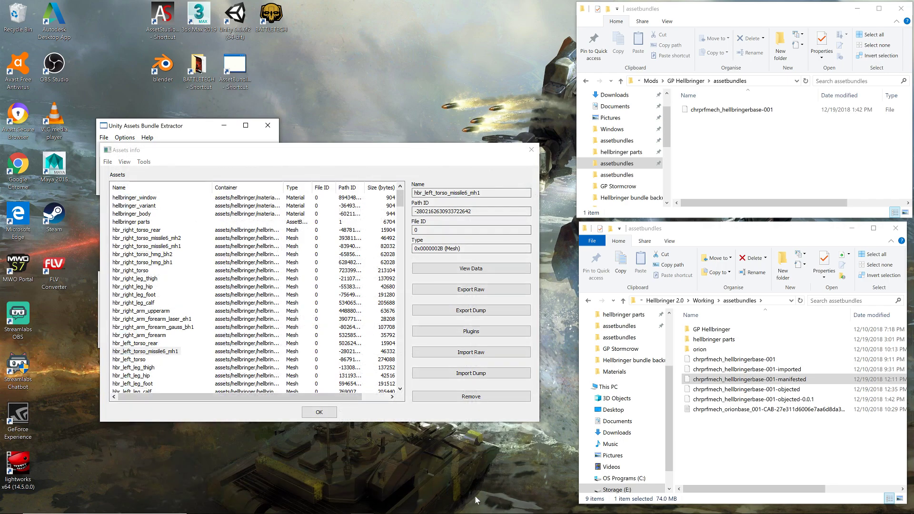
left_click(319, 412)
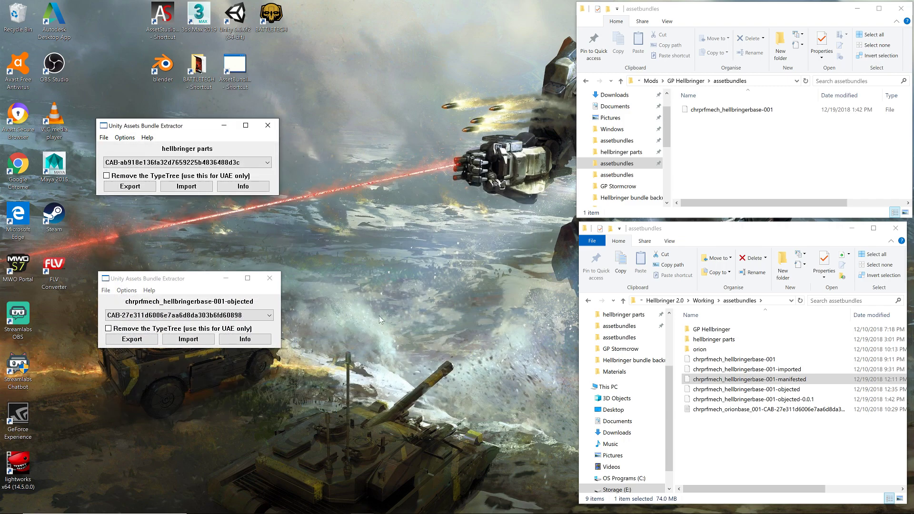
Open the asset list of chrprfmech_hellbringerbase-001-objected, widen it to show full container paths, and sort it by name in descending order
left_click_drag(166, 281, 153, 230)
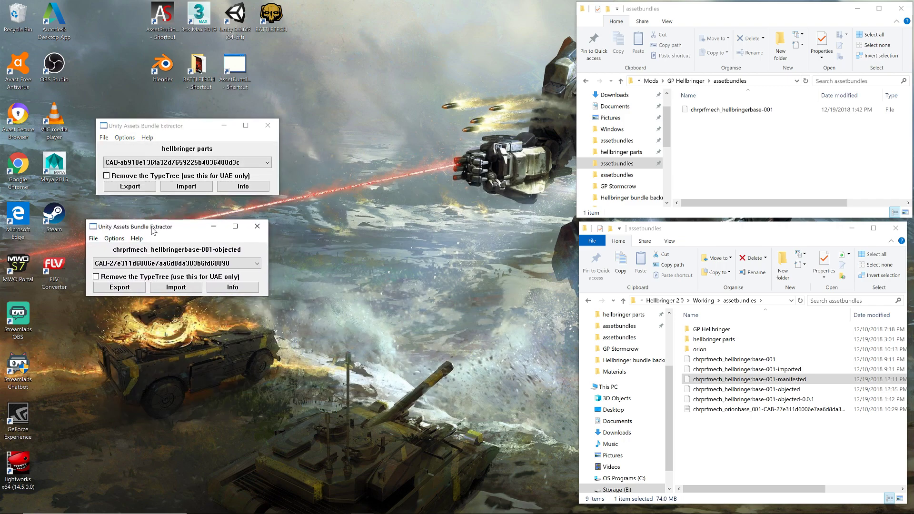
left_click(233, 287)
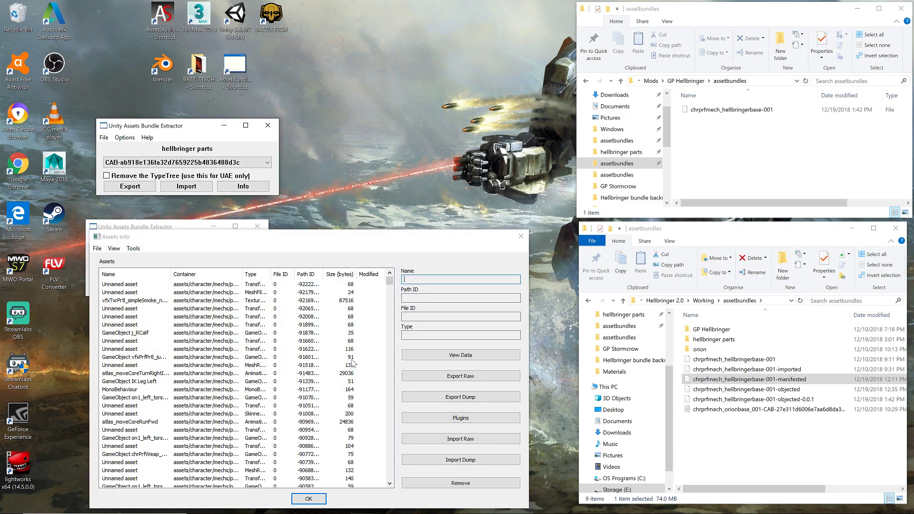
left_click_drag(528, 334, 897, 330)
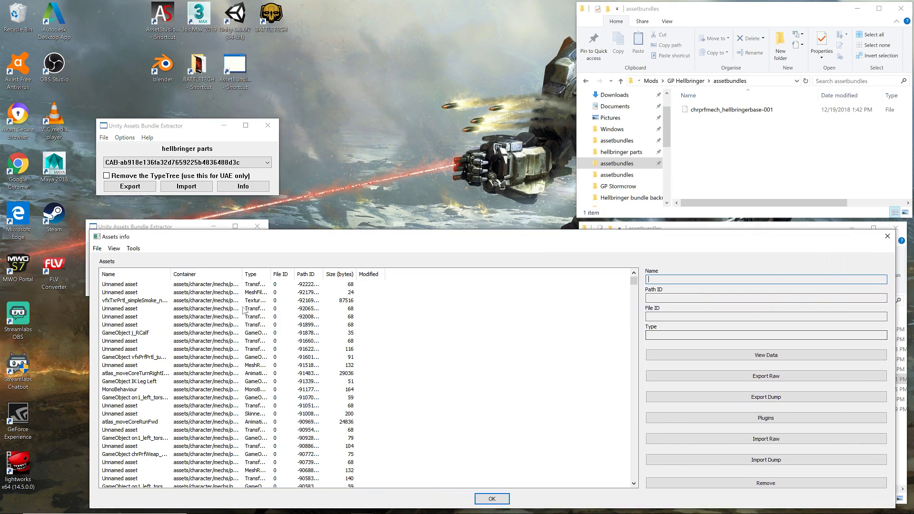
left_click_drag(242, 278, 471, 285)
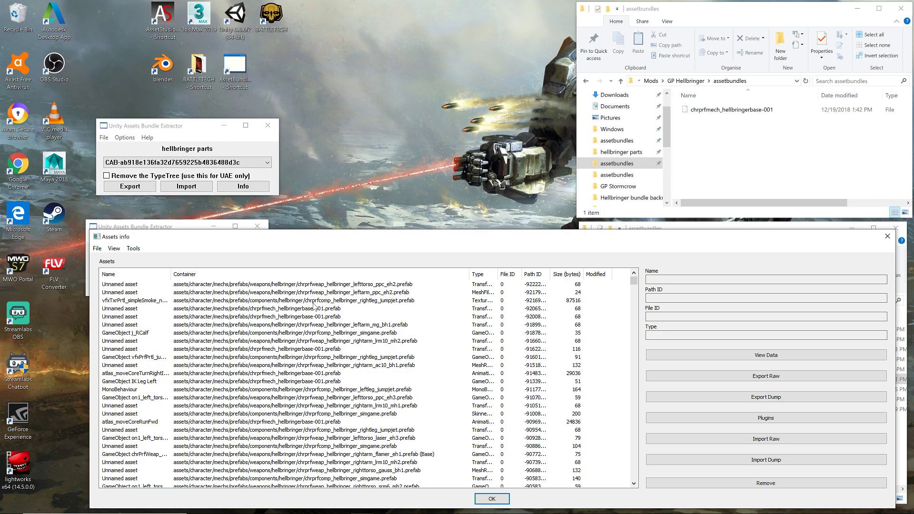
left_click(166, 275)
left_click(166, 274)
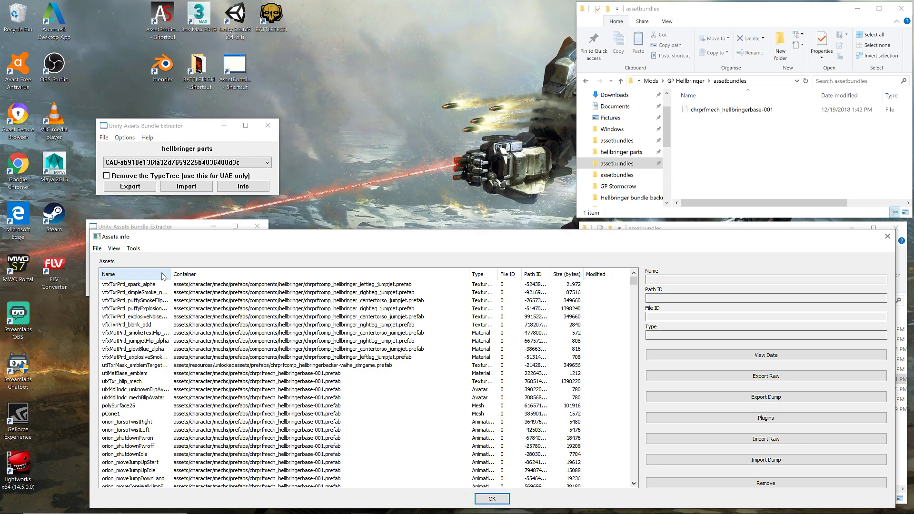
Examine which on1 torso and arm meshes belong to the hellbringer weapon prefabs, widening the Name column to read them
scroll(281, 330, "down", 20)
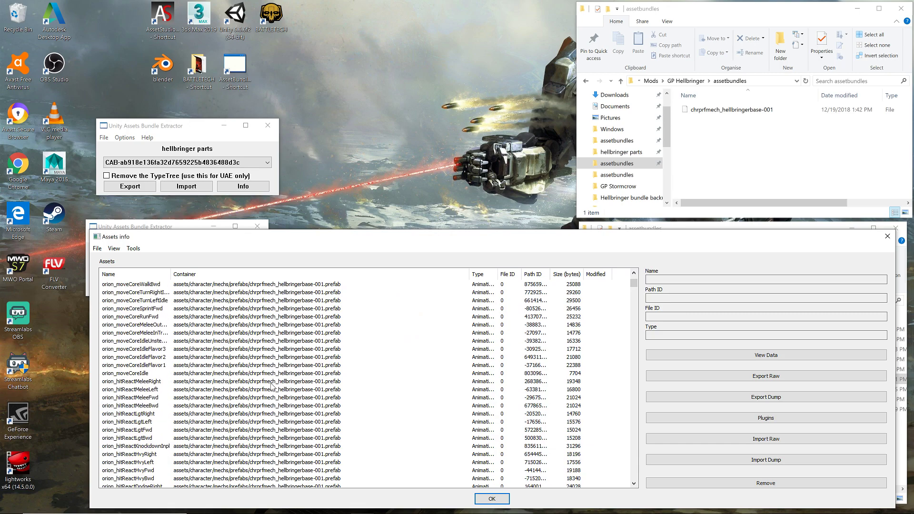
scroll(230, 381, "up", 2)
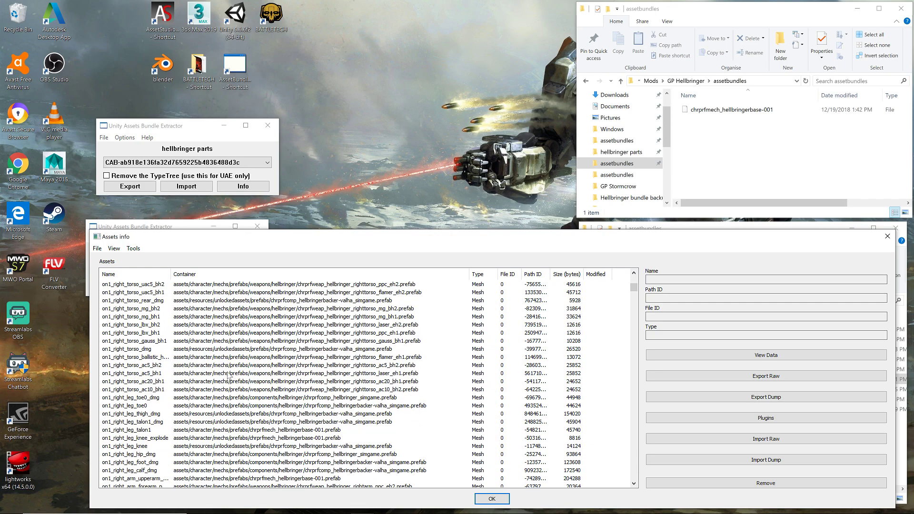
left_click_drag(170, 275, 186, 274)
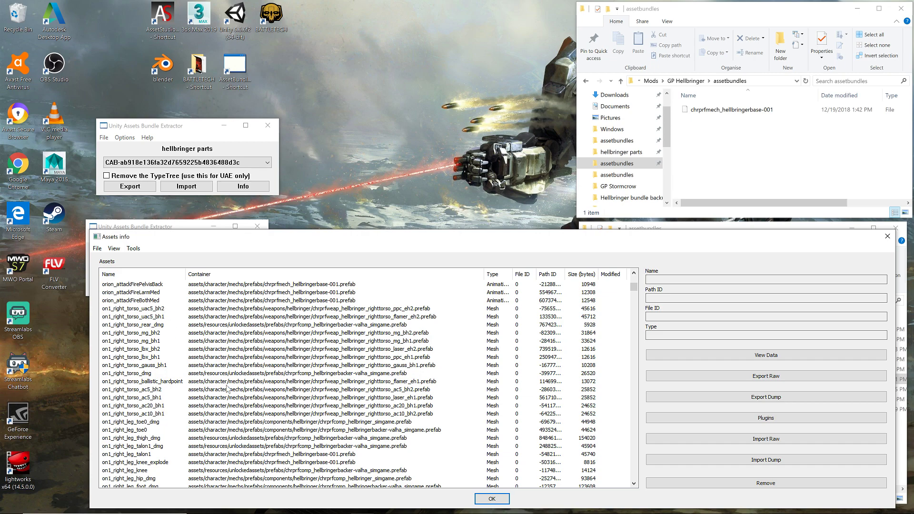
scroll(227, 388, "down", 6)
scroll(227, 388, "down", 2)
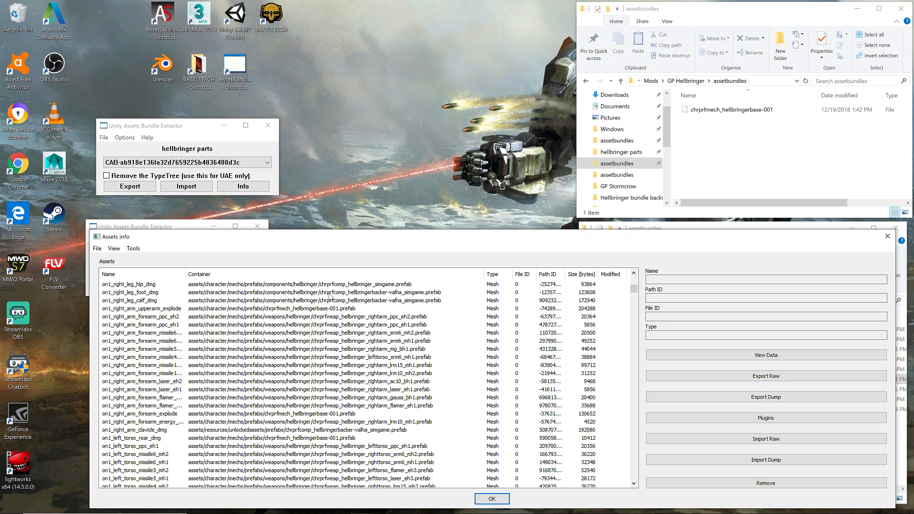
scroll(171, 374, "up", 1)
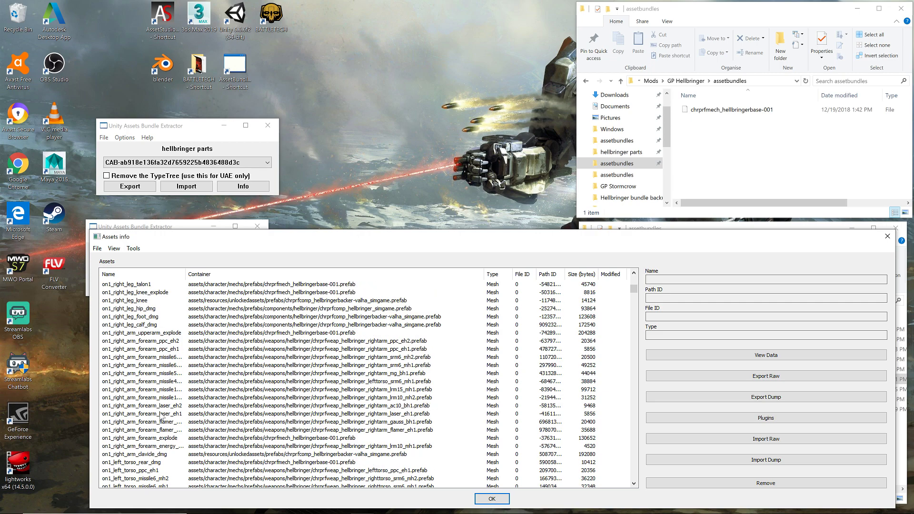
scroll(148, 410, "up", 3)
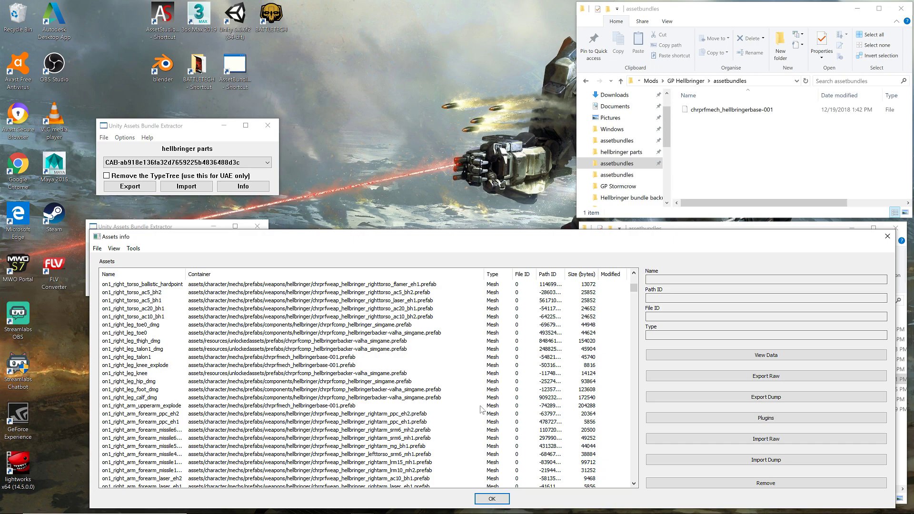
scroll(474, 410, "down", 3)
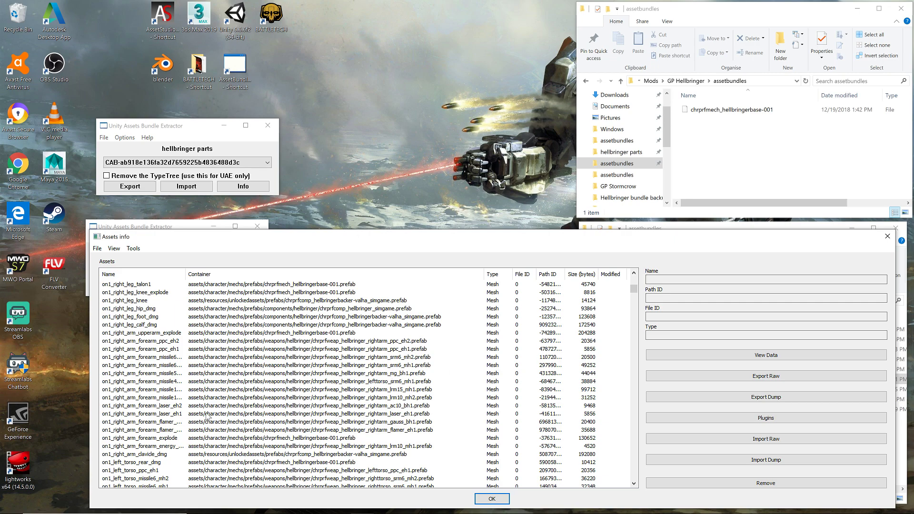
Replace the on1_right_arm_forearm_laser_eh1 mesh by importing the raw file hbr_right_arm_forearm_laser_eh1.dat
left_click(153, 415)
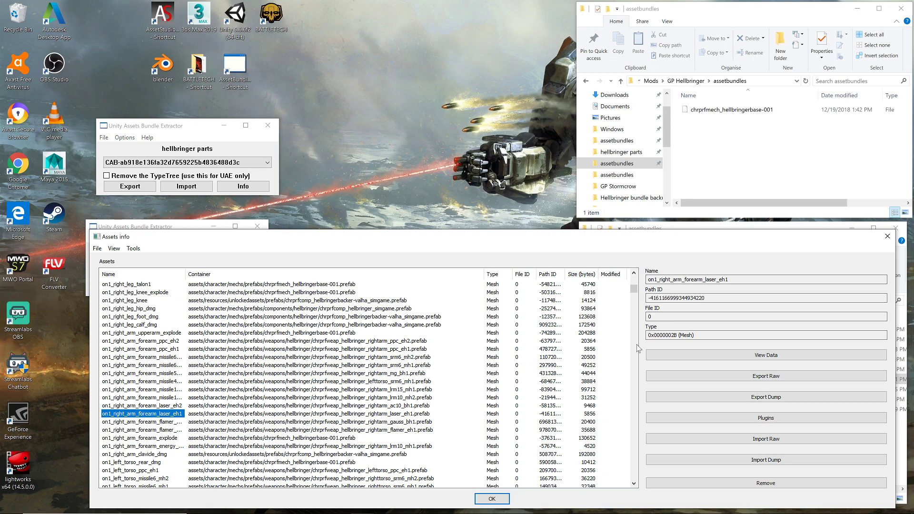
left_click(767, 439)
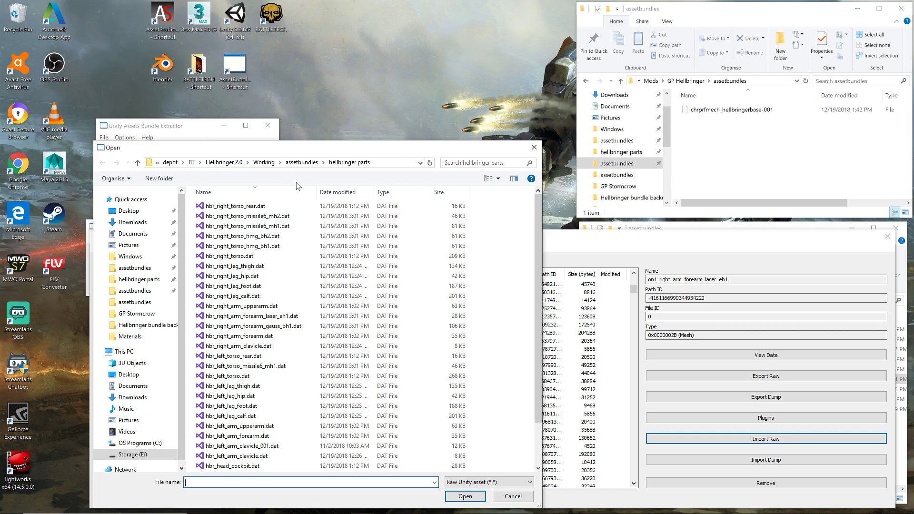
left_click_drag(299, 149, 406, 124)
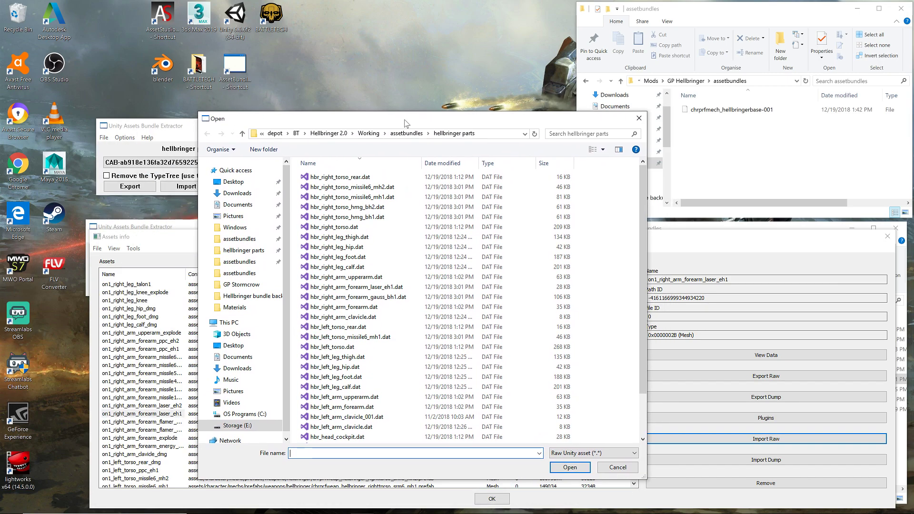
double_click(382, 288)
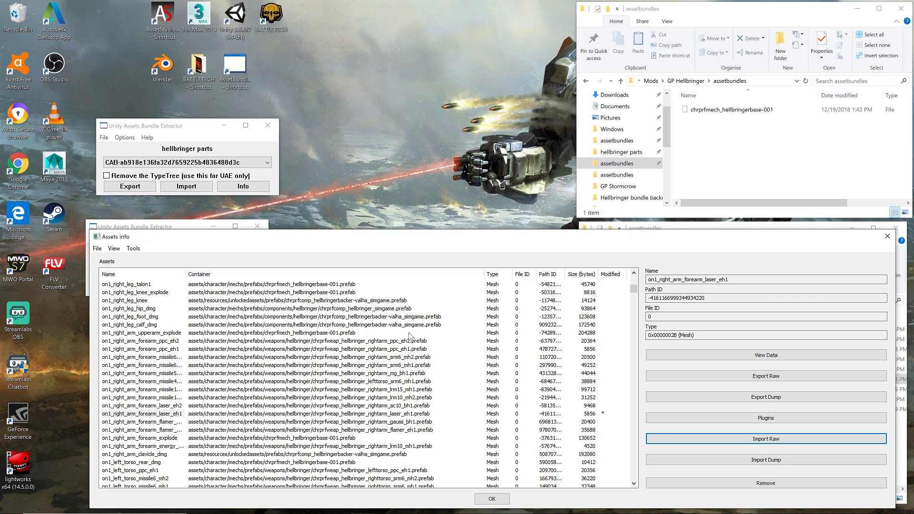
Select the on1_right_arm_forearm_flamer_eh2 mesh contained in the chrprfweap_hellbringer_rightarm_gauss_bh1 prefab
left_click(395, 425)
left_click(152, 422)
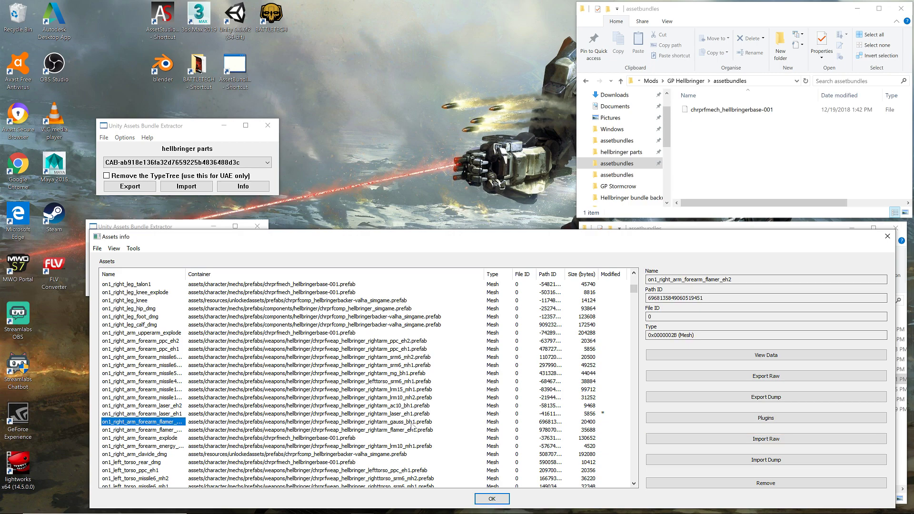
Replace the on1_right_arm_forearm_flamer_eh2 mesh with the raw file hbr_right_arm_forearm_gauss_bh1.dat
left_click(779, 442)
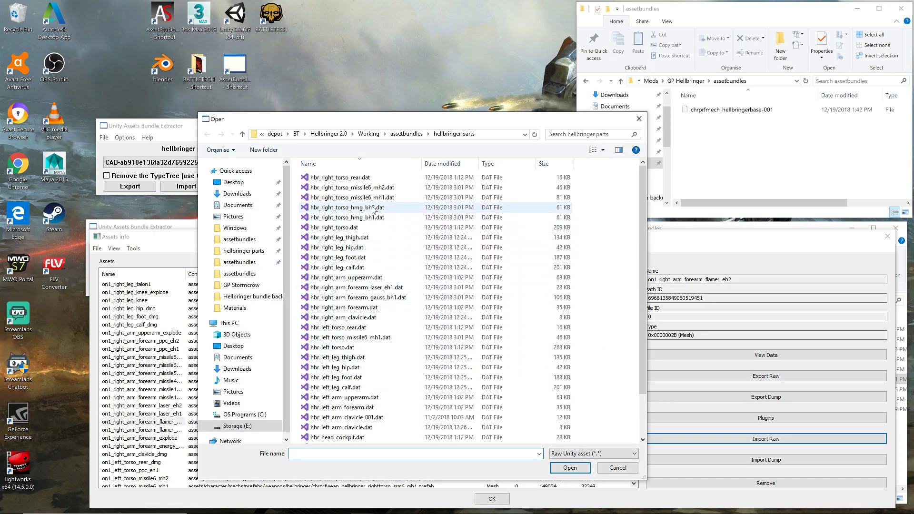
double_click(388, 297)
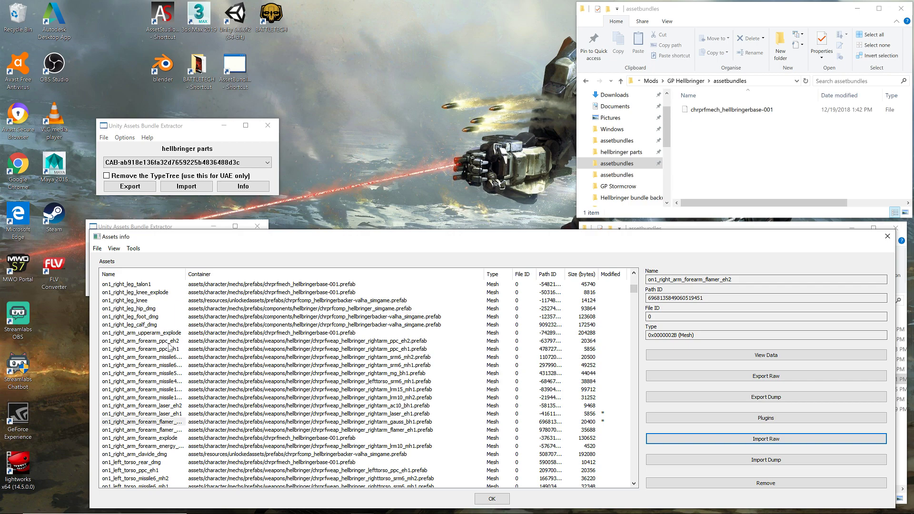
Replace the on1_left_torso_missile6_mh1 mesh with the raw file hbr_right_torso_missile6_mh1.dat
scroll(177, 349, "down", 1)
scroll(178, 349, "down", 5)
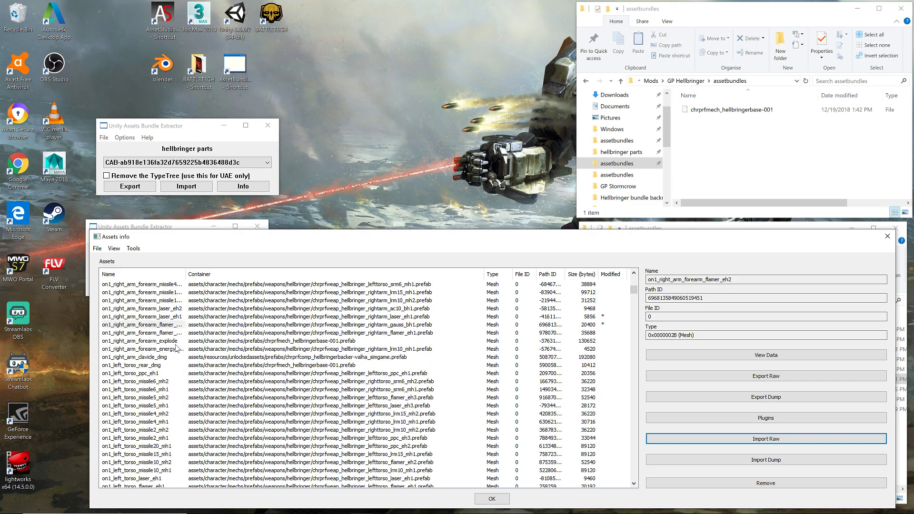
scroll(184, 363, "down", 1)
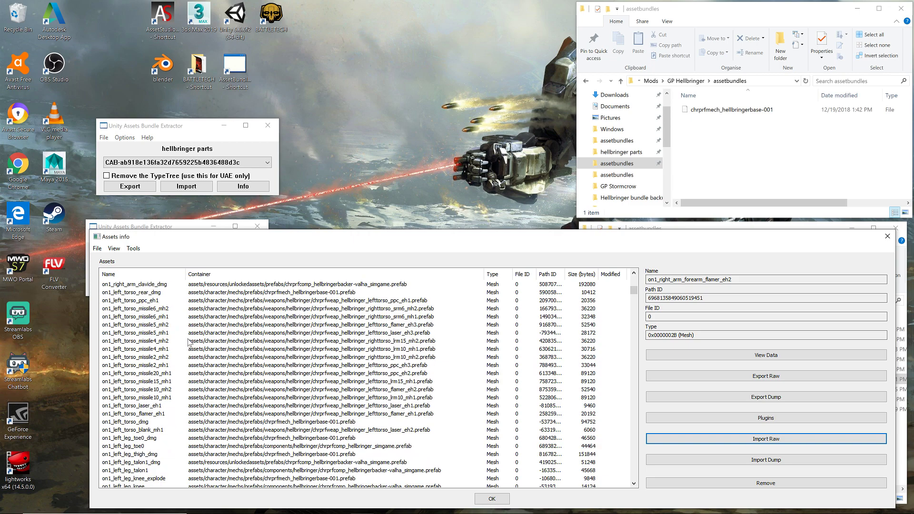
left_click(143, 317)
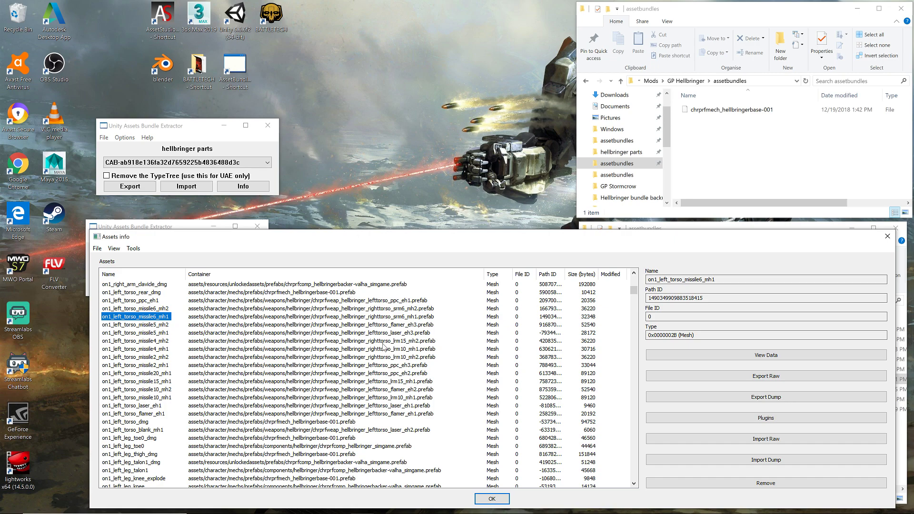
left_click(784, 438)
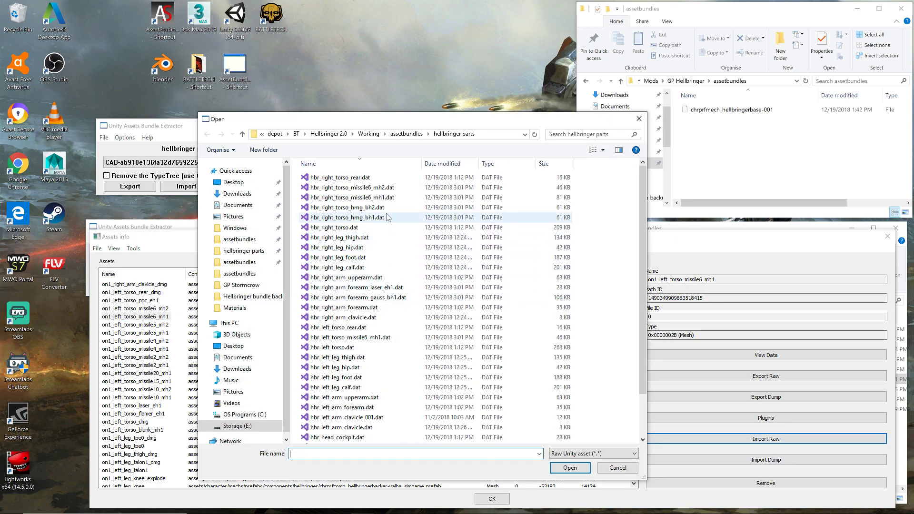
double_click(379, 198)
Replace the on1_left_torso_missile6_mh2 mesh with the raw file hbr_right_torso_missile6_mh2.dat
left_click(161, 310)
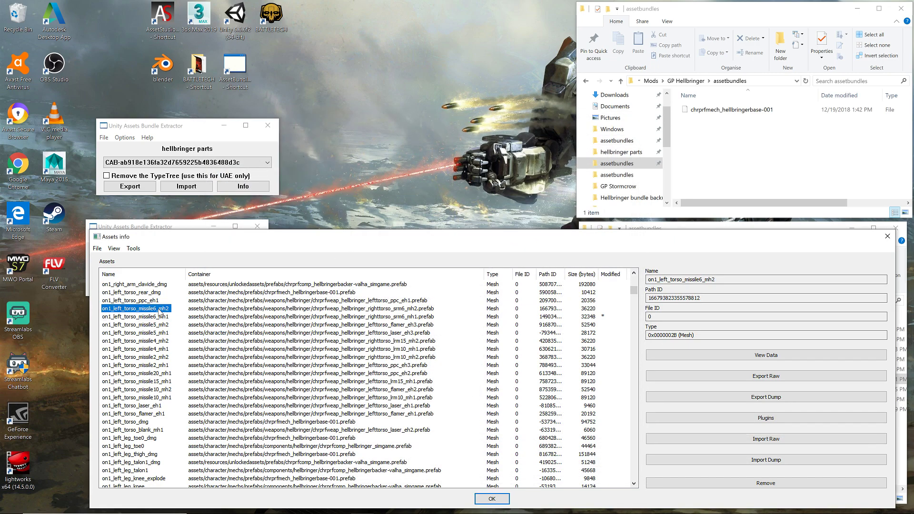
left_click(777, 440)
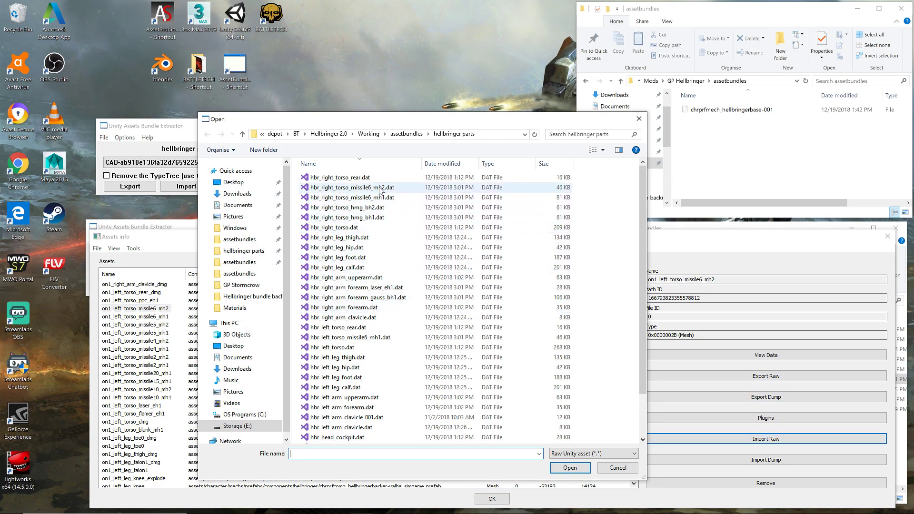
double_click(380, 189)
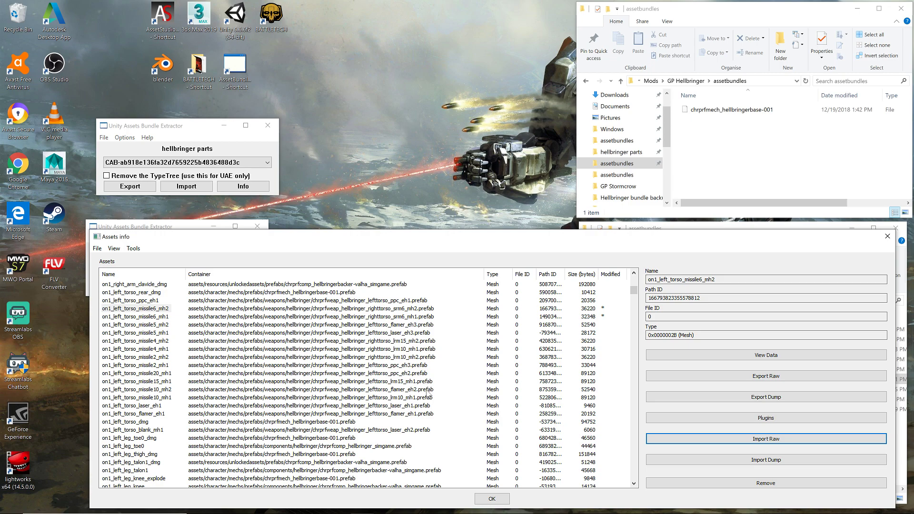
Look through the bundle's mesh entries and their prefab containers for the remaining torso weapon meshes to replace
scroll(427, 394, "down", 5)
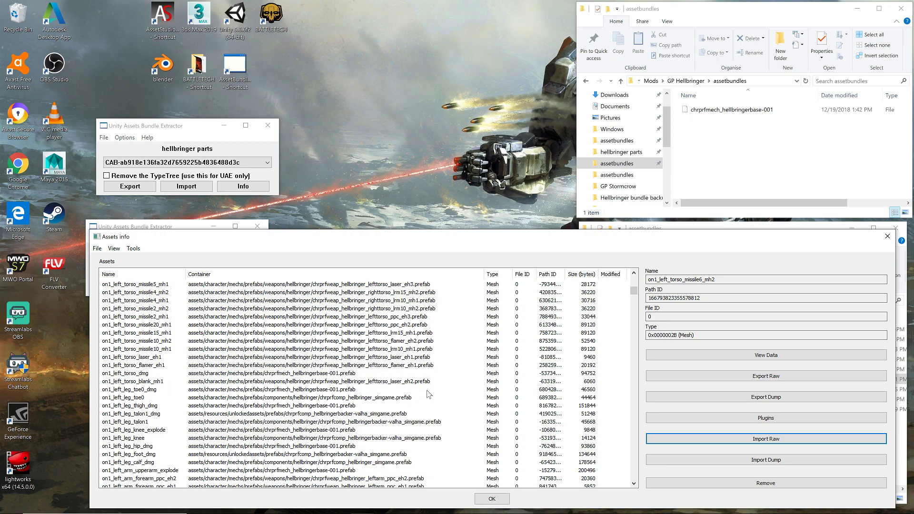
scroll(429, 395, "down", 8)
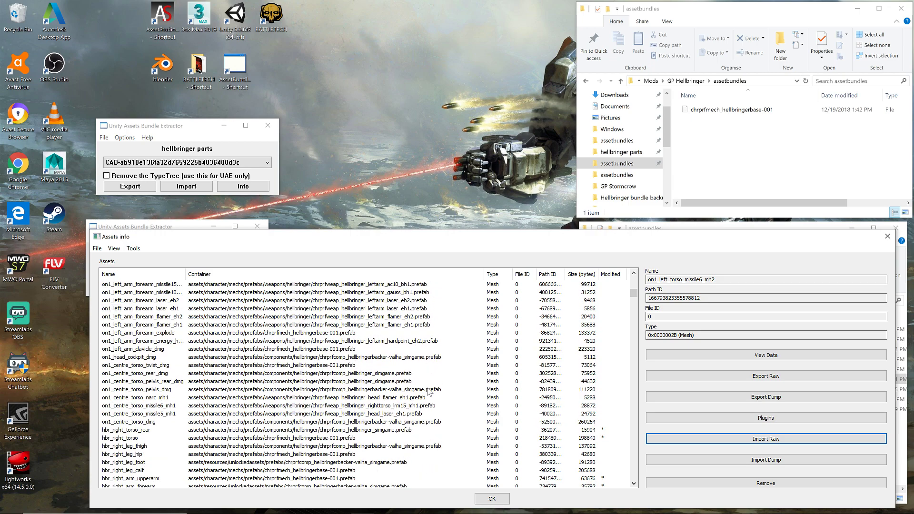
scroll(430, 391, "down", 8)
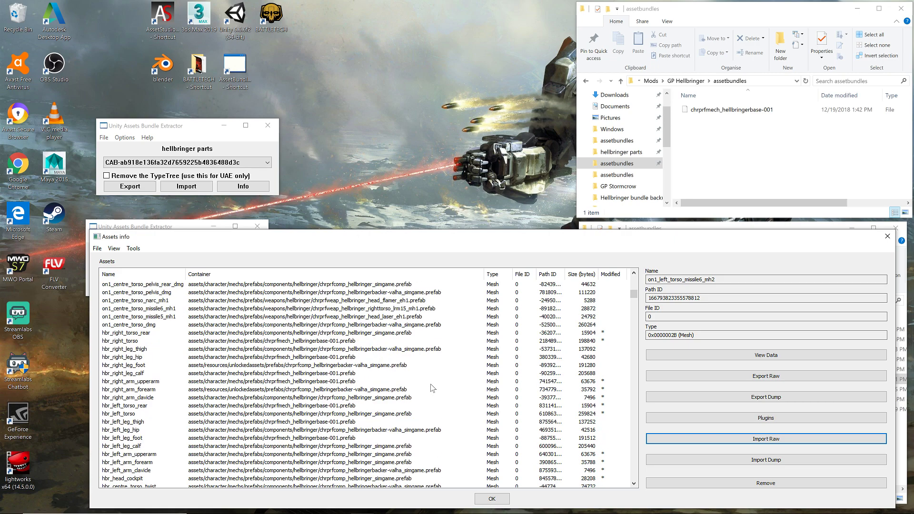
scroll(431, 388, "up", 4)
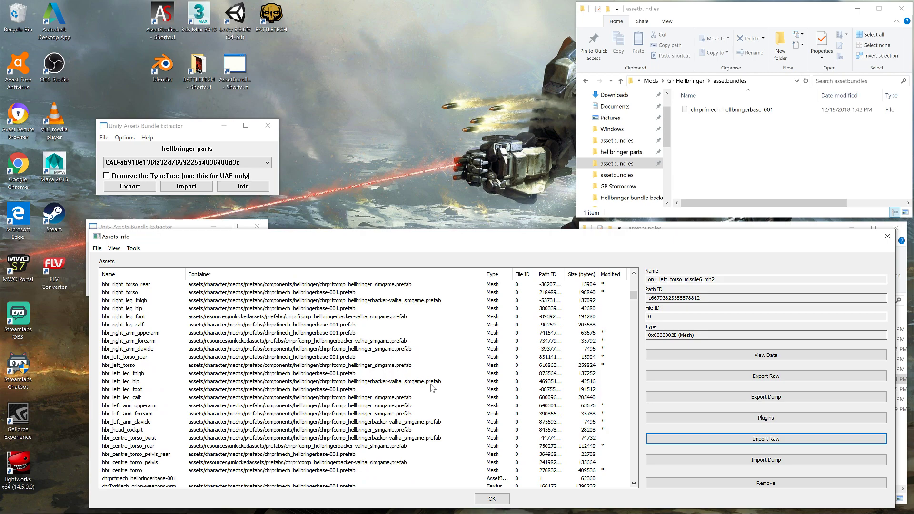
scroll(432, 388, "up", 12)
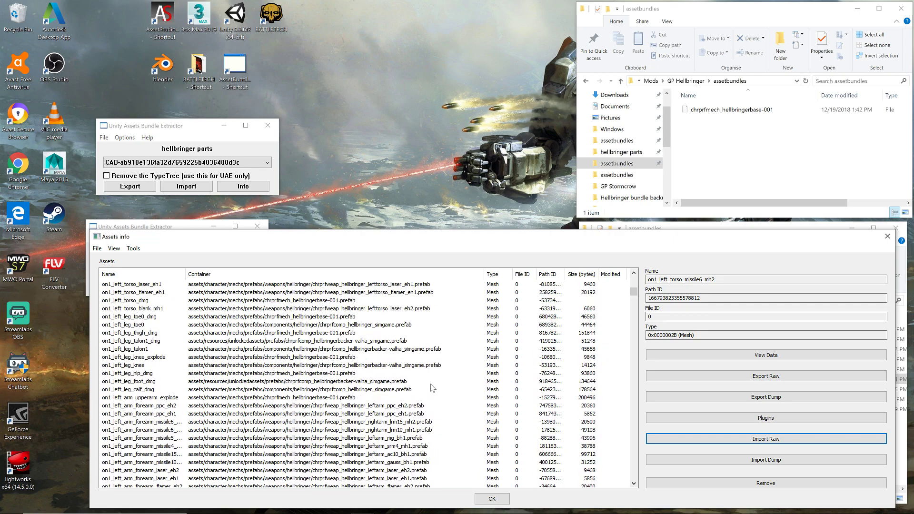
scroll(432, 388, "up", 2)
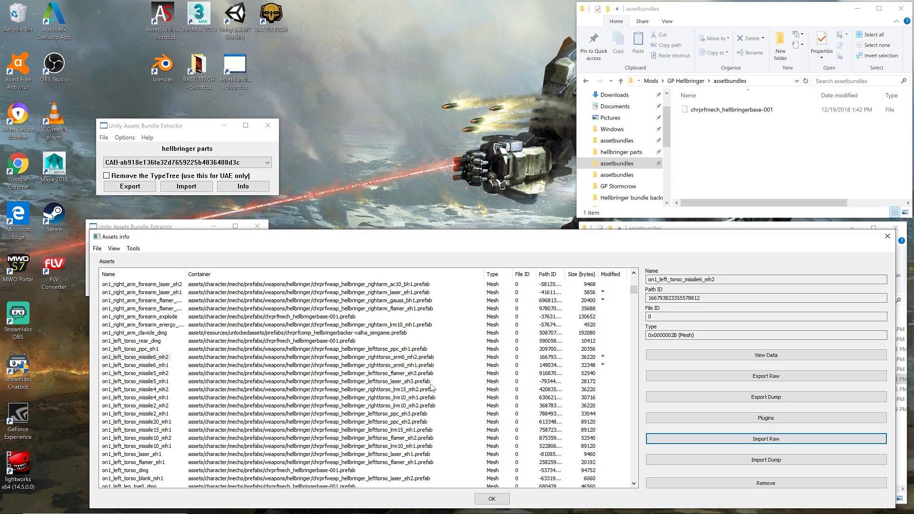
scroll(432, 388, "up", 4)
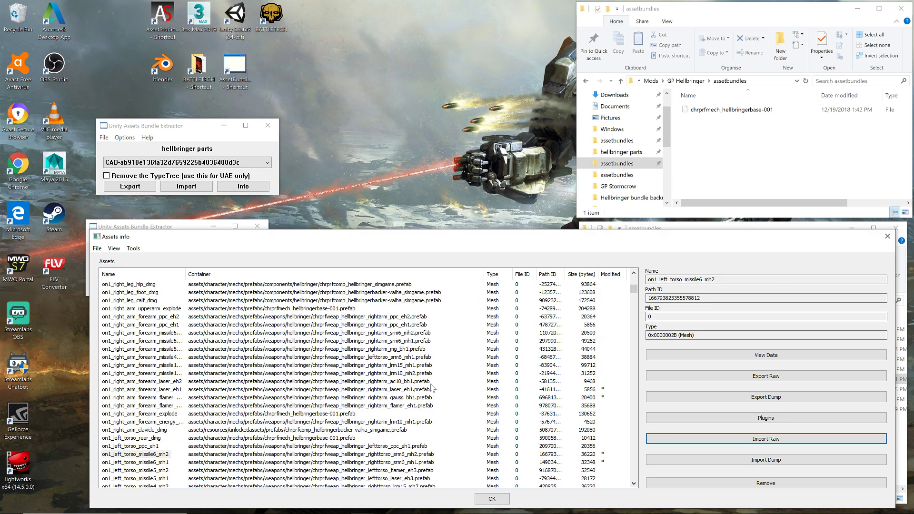
scroll(433, 388, "up", 1)
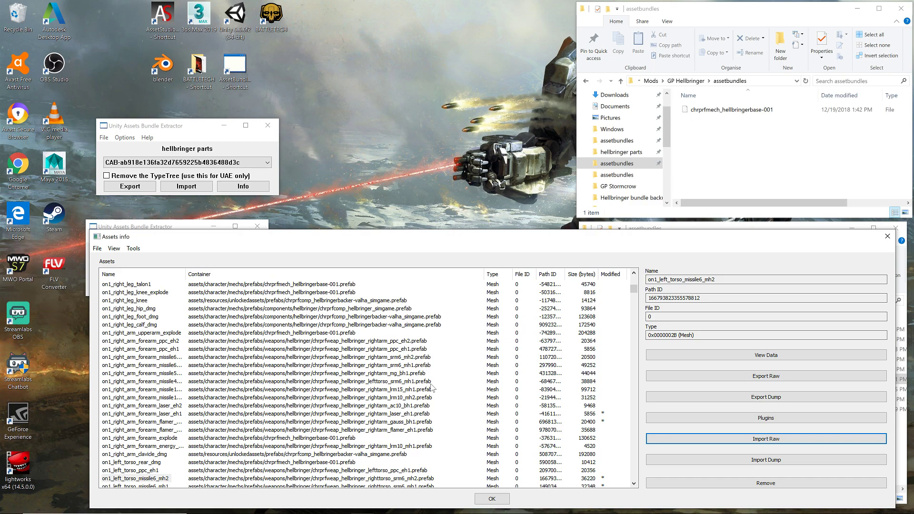
scroll(432, 388, "up", 5)
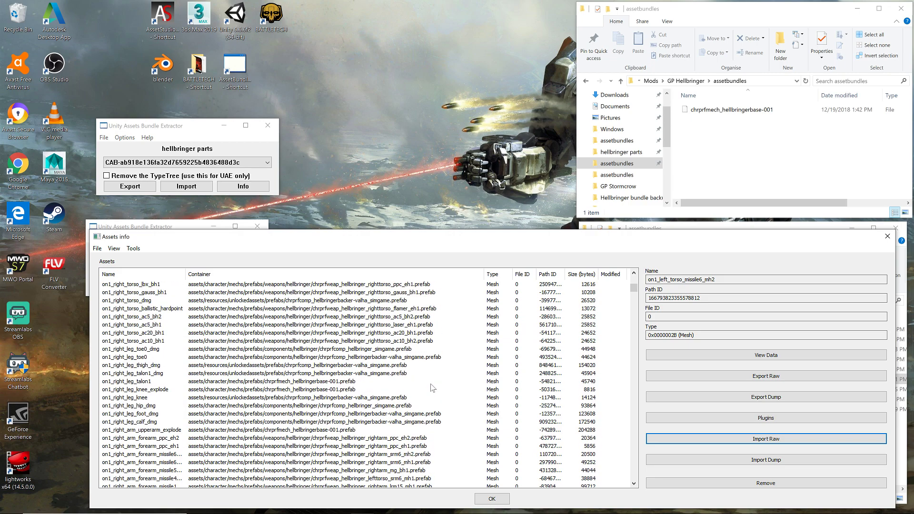
scroll(433, 388, "up", 3)
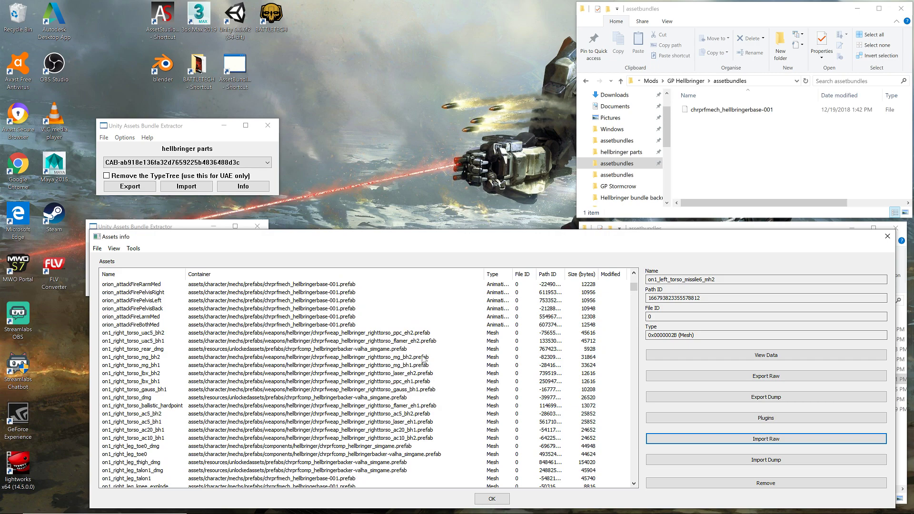
scroll(424, 361, "down", 15)
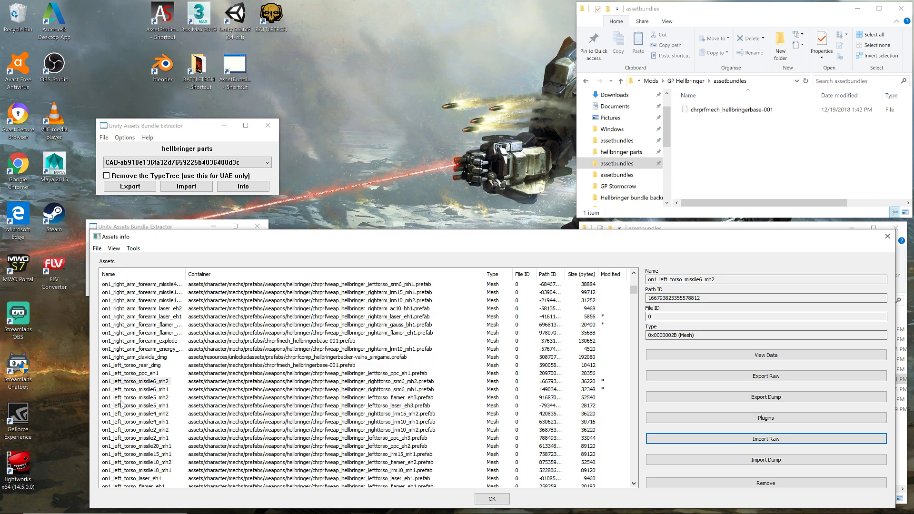
left_click(378, 390)
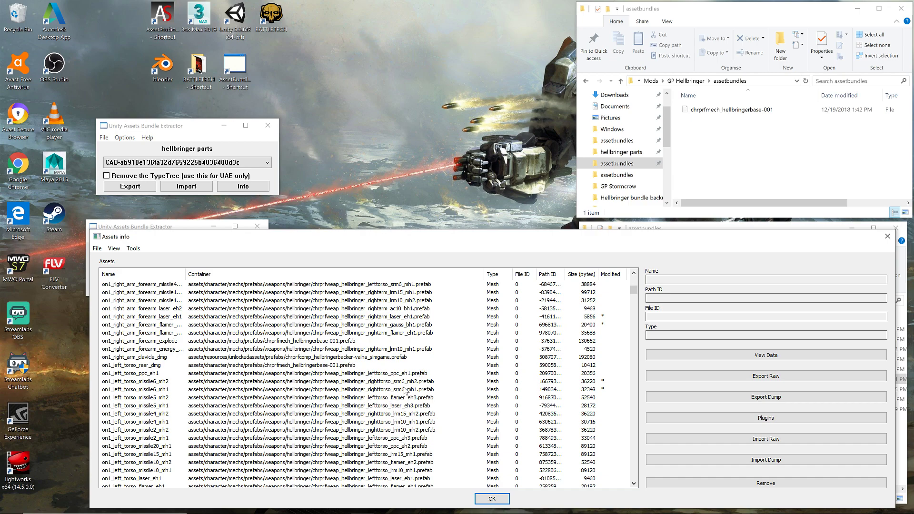
Replace the on1_right_torso_mg_bh1 mesh with the raw file hbr_right_torso_hmg_bh1.dat
scroll(403, 400, "up", 9)
scroll(403, 405, "up", 2)
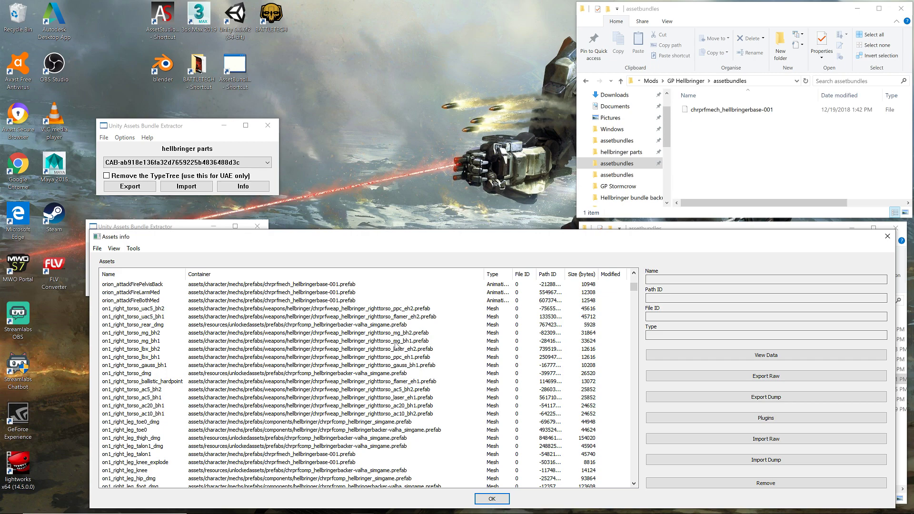
left_click(151, 341)
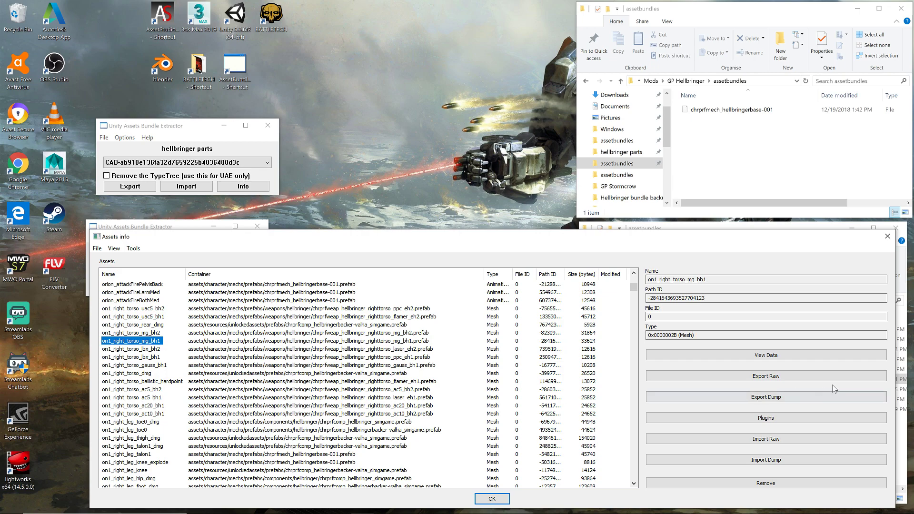
left_click(780, 440)
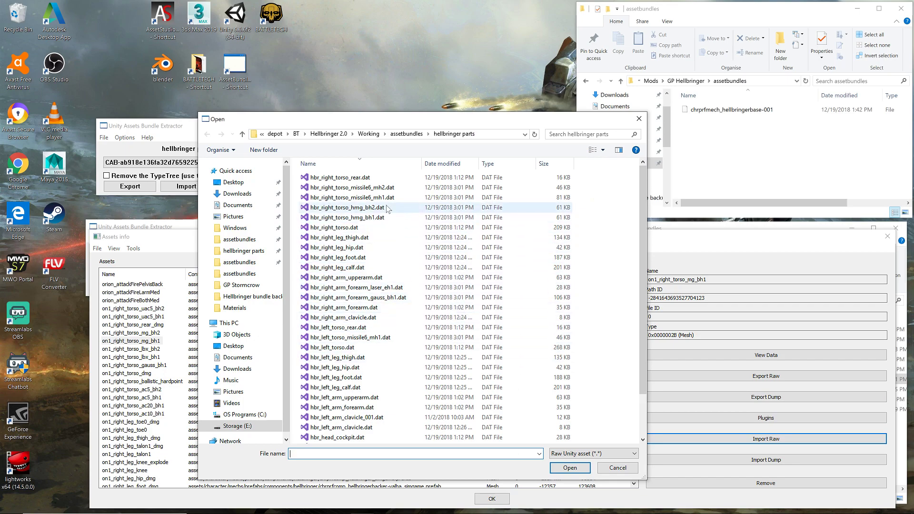
double_click(373, 227)
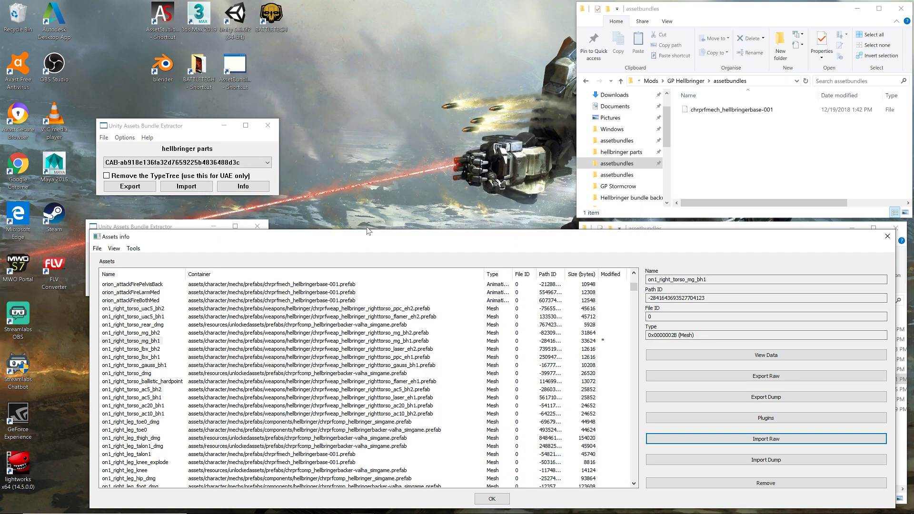
Replace the on1_right_torso_mg_bh2 mesh with the raw file hbr_right_torso_hmg_bh2.dat
left_click(145, 334)
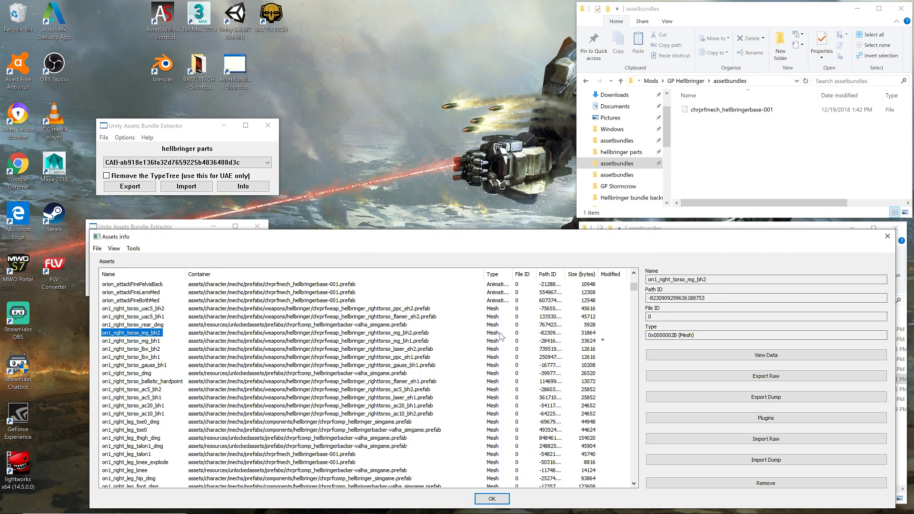
left_click(754, 439)
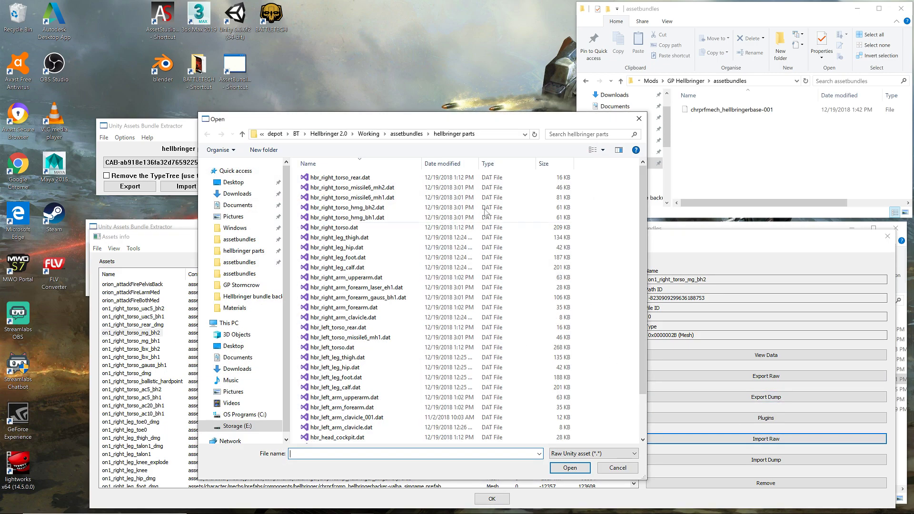
double_click(379, 208)
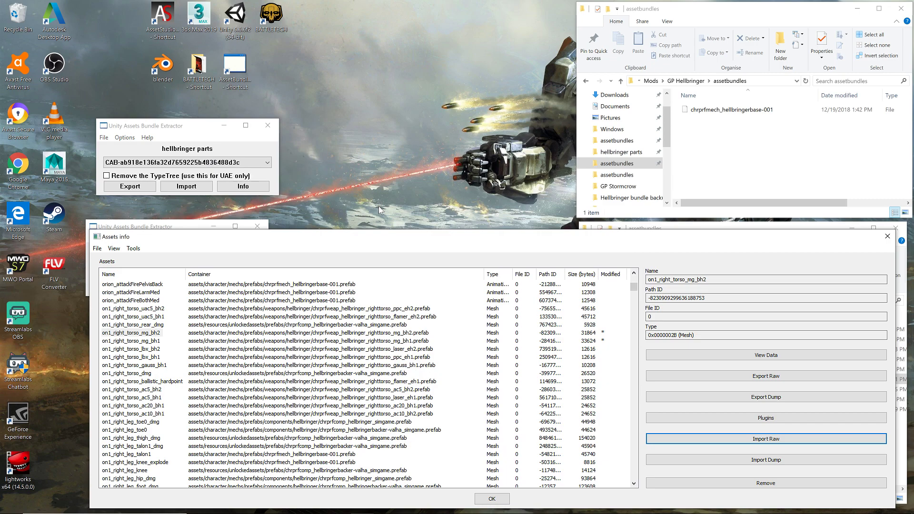
Switch to Chrome, check the Hellbringer hardpoints and the HBR-A stock loadout on mwo.smurfy-net.de, and close the browser
scroll(233, 333, "down", 1)
scroll(233, 333, "up", 1)
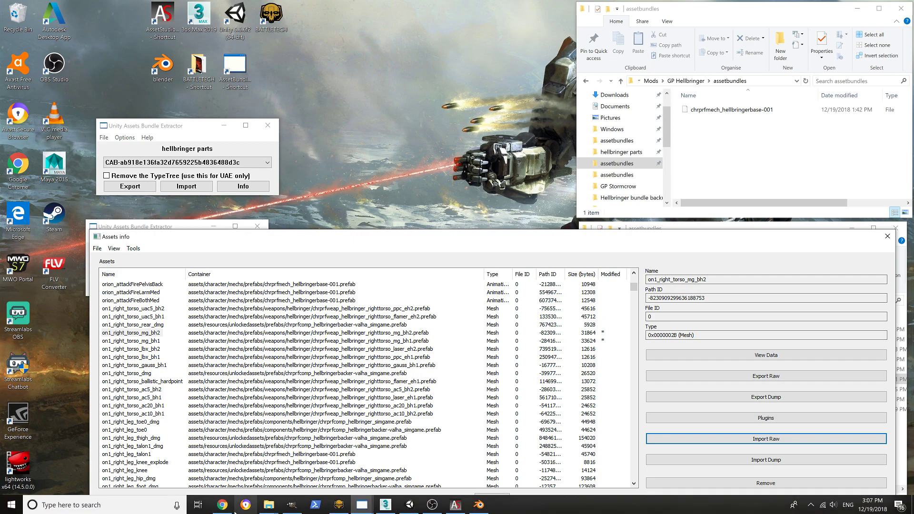
left_click(221, 509)
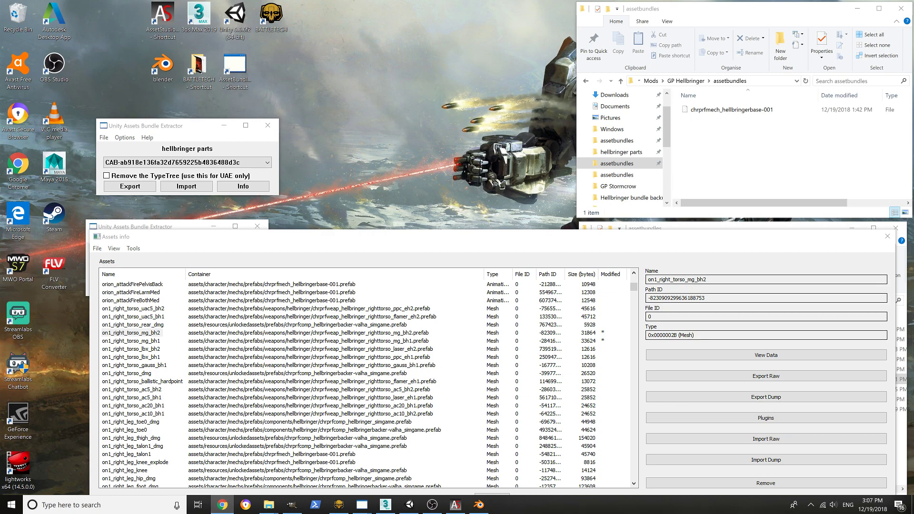
left_click_drag(913, 41, 300, 1)
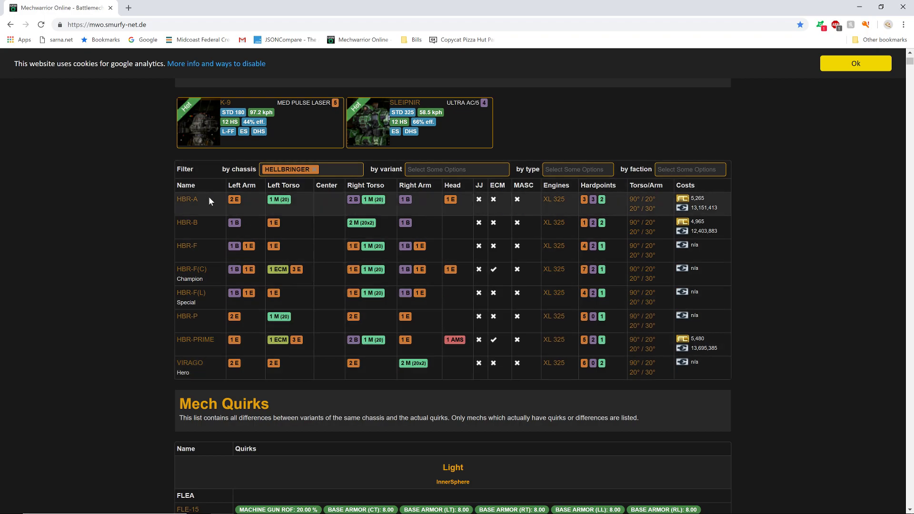
left_click(179, 201)
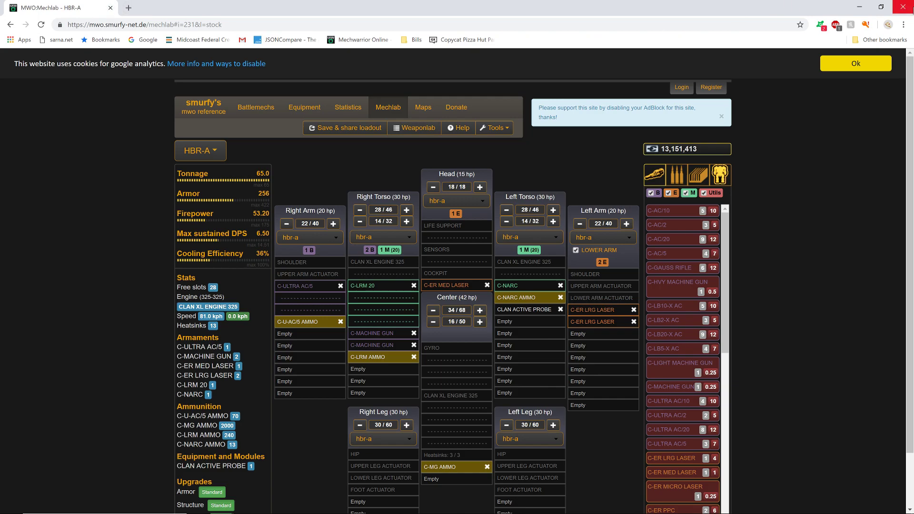
left_click(902, 8)
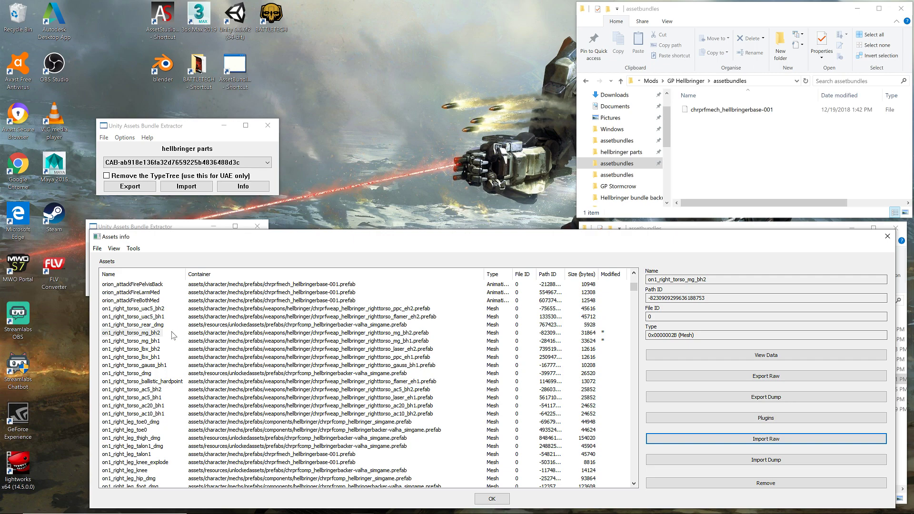
Open the hellbringer parts folder in File Explorer and enlarge its window to show the exported .dat files
scroll(175, 337, "down", 5)
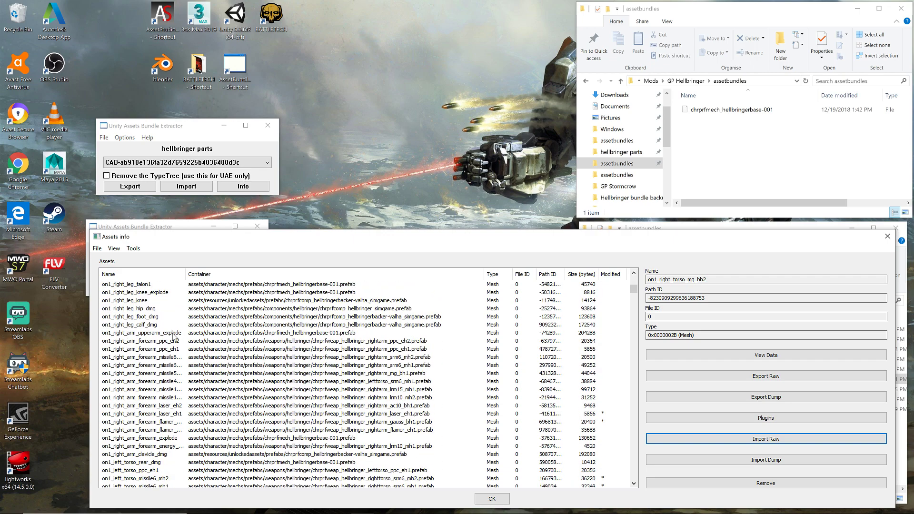
scroll(174, 337, "down", 2)
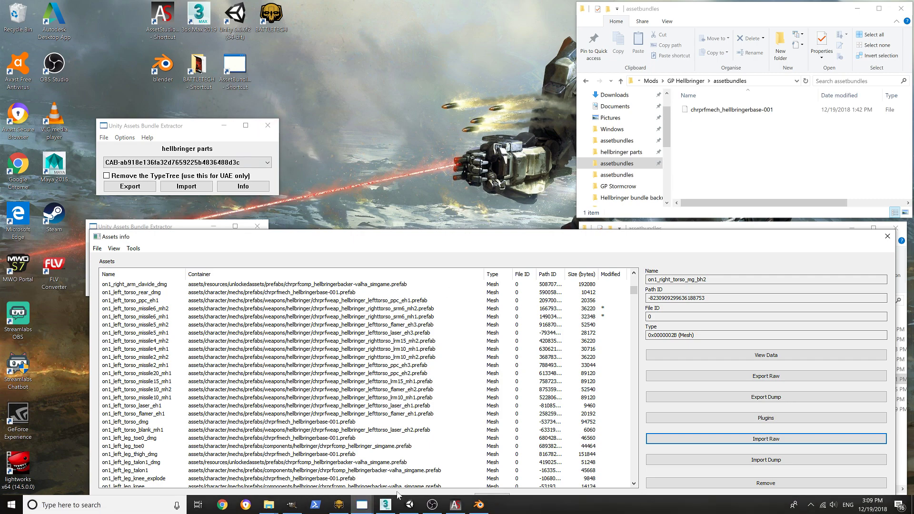
left_click(624, 152)
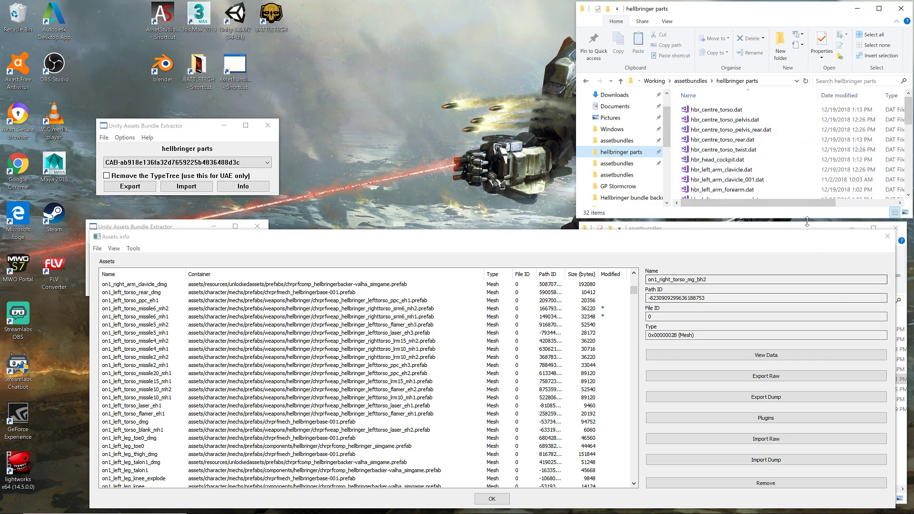
left_click_drag(807, 218, 837, 445)
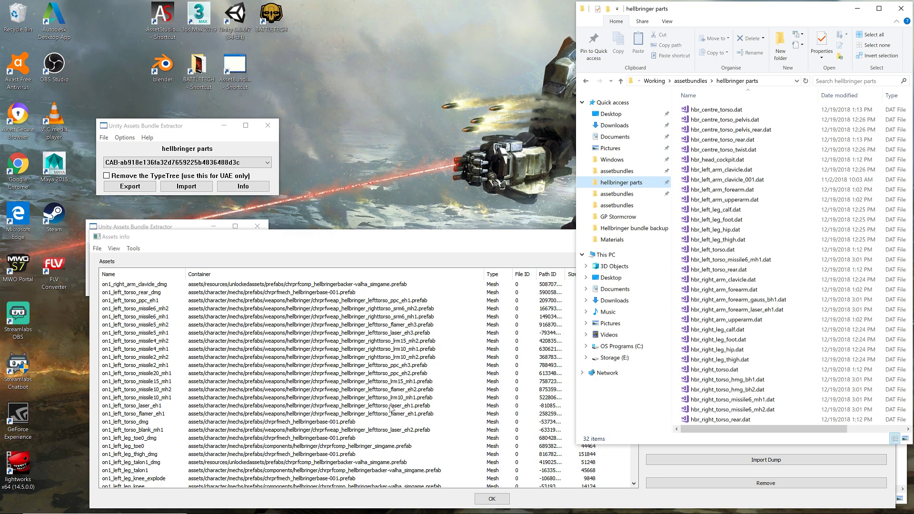
Compare the bundle's mesh entries and weapon prefab containers with the hellbringer parts files to find the entry for the left torso SRM6
scroll(390, 408, "down", 4)
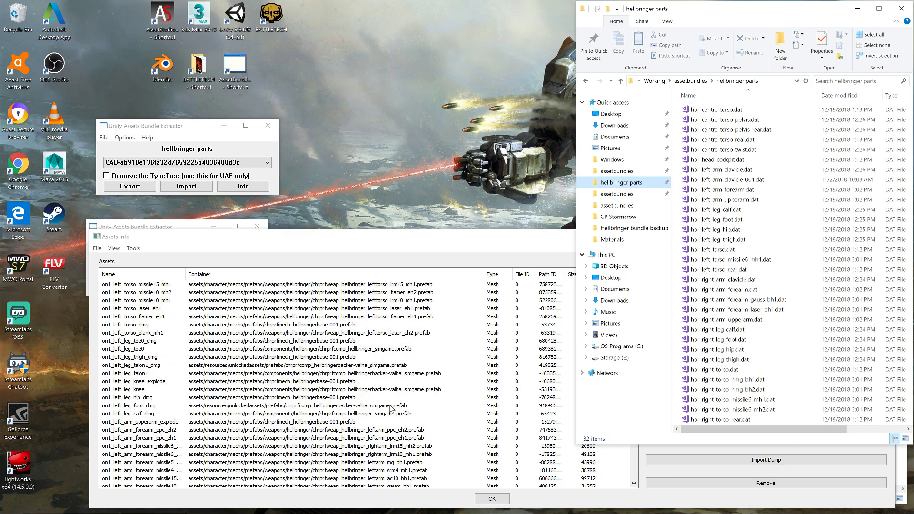
scroll(402, 403, "down", 4)
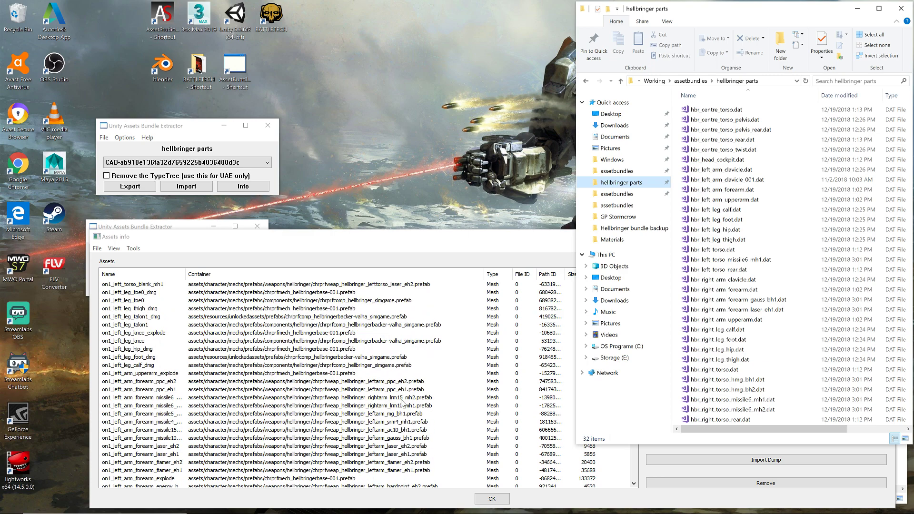
scroll(402, 403, "down", 1)
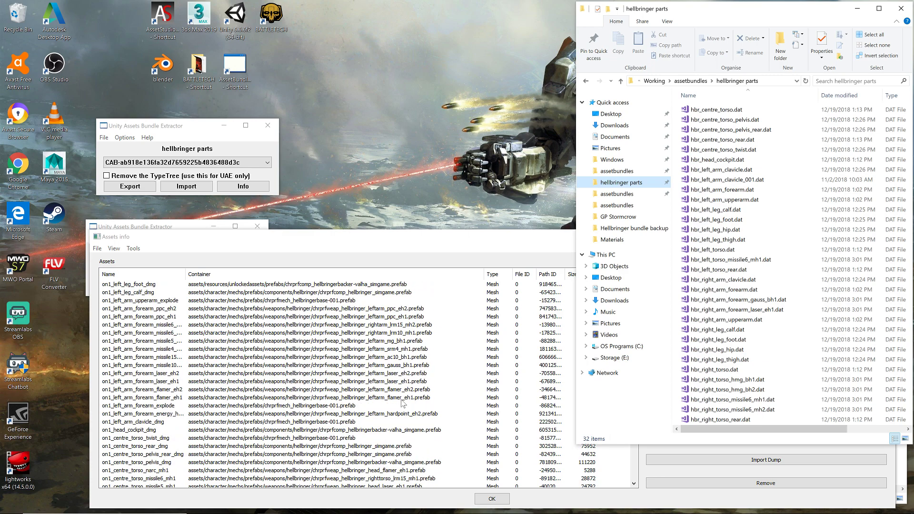
scroll(402, 404, "up", 1)
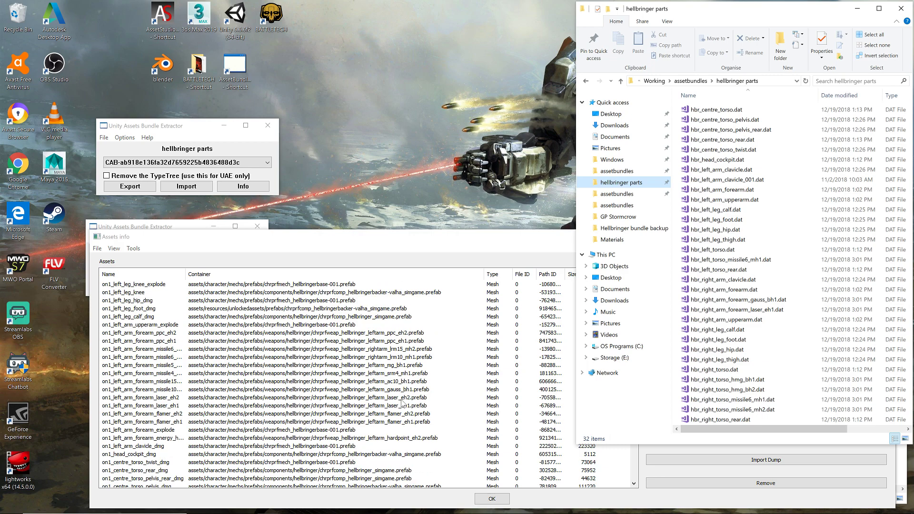
scroll(413, 408, "up", 10)
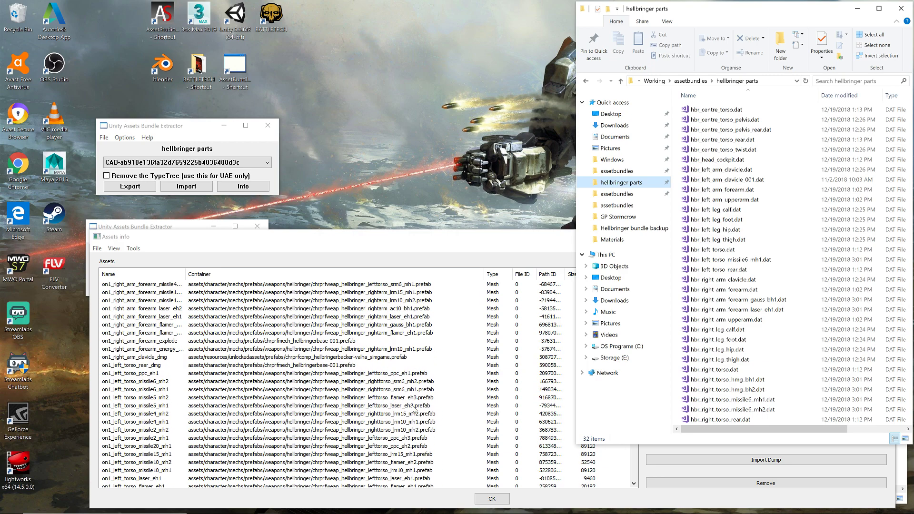
scroll(413, 409, "up", 3)
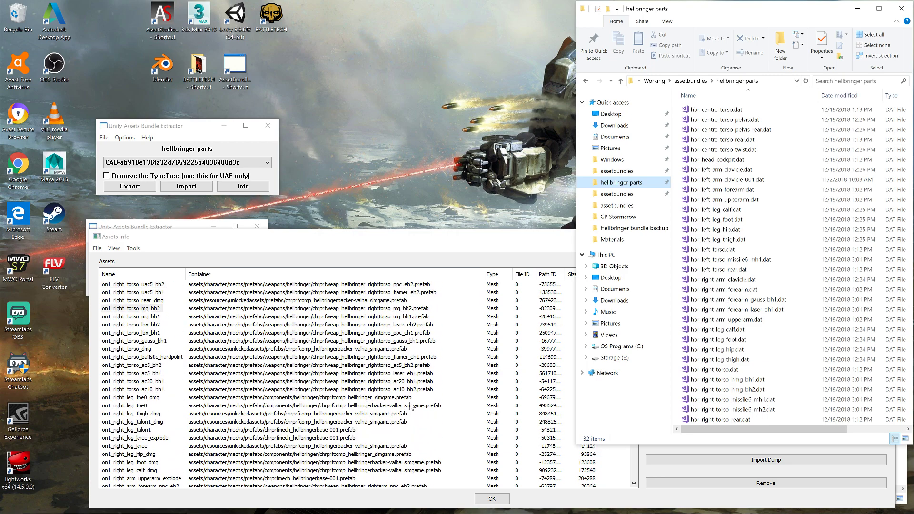
scroll(411, 405, "up", 1)
scroll(402, 389, "up", 2)
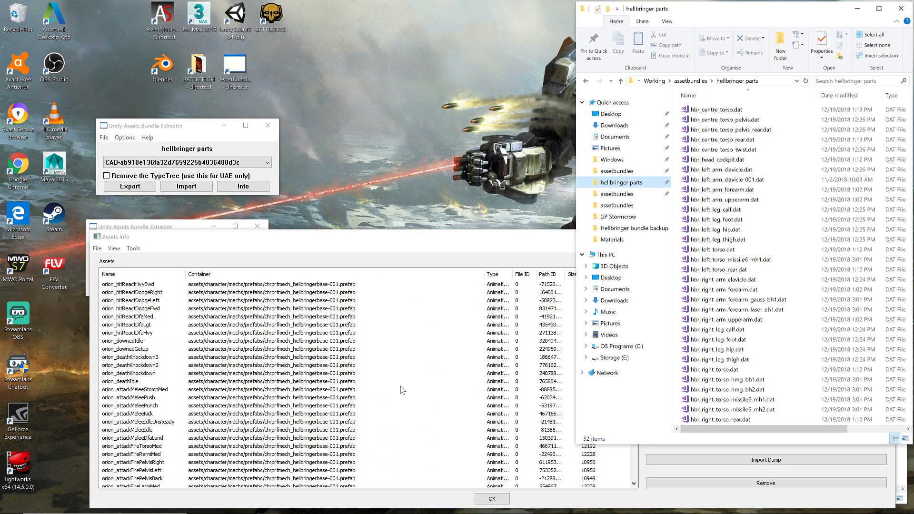
scroll(402, 390, "down", 6)
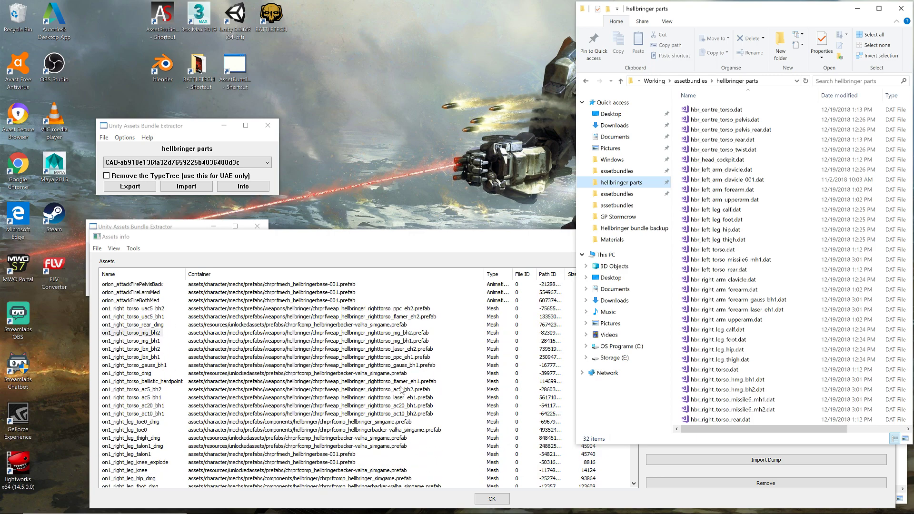
scroll(401, 390, "down", 2)
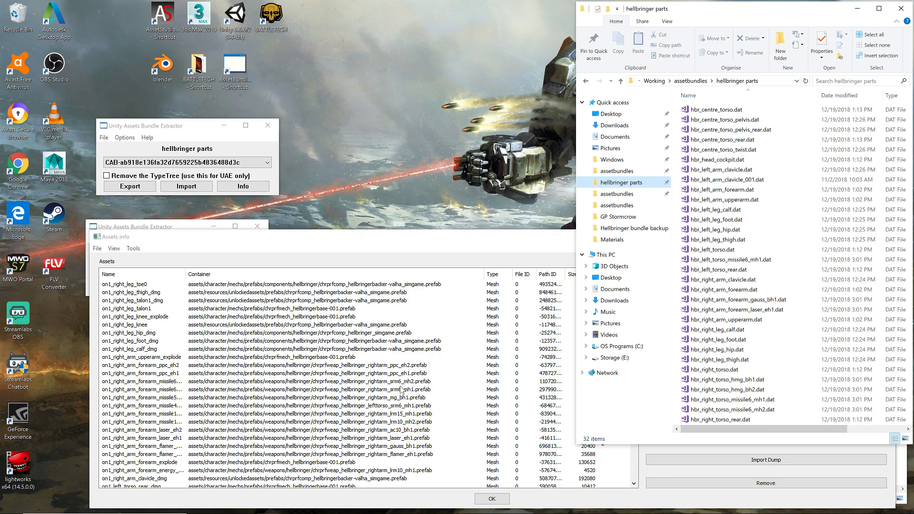
Replace the on1_right_arm_forearm_missile4_mh1 mesh with the raw file hbr_left_torso_missile6_mh1.dat
left_click(152, 407)
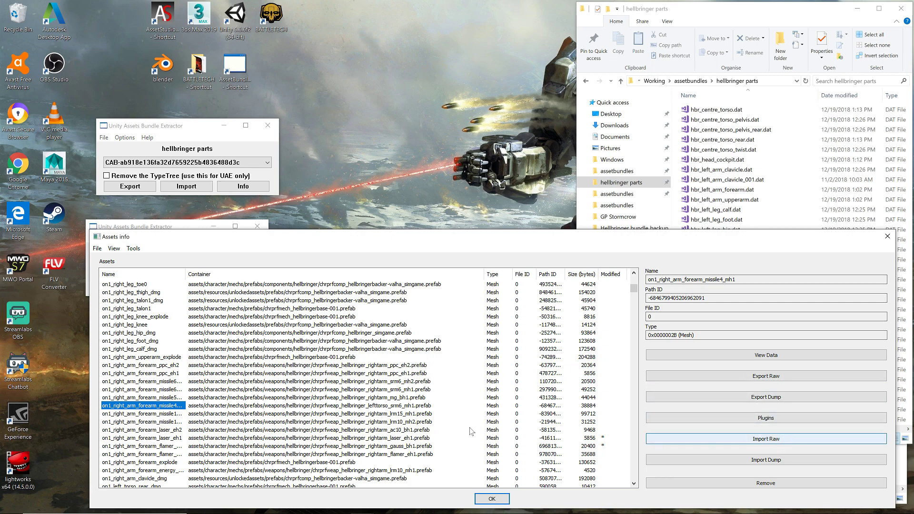
left_click(785, 439)
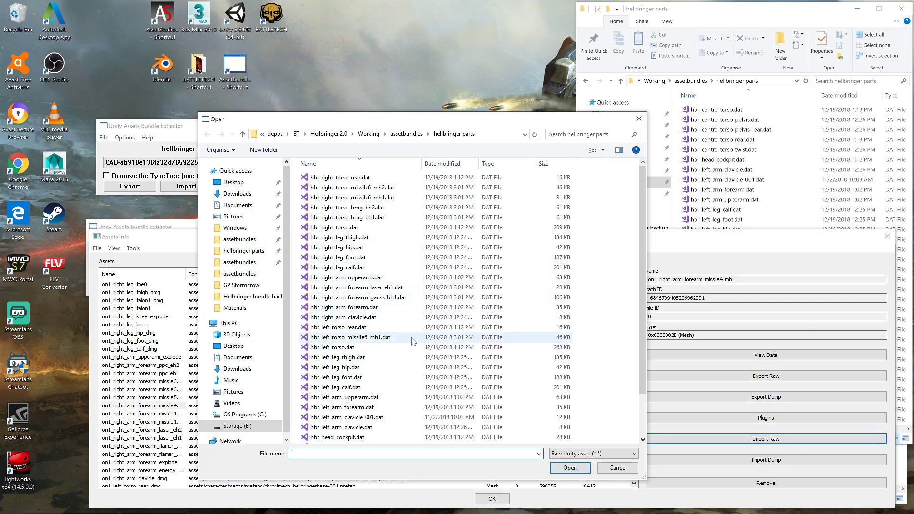
double_click(381, 337)
scroll(299, 367, "down", 3)
scroll(299, 368, "down", 4)
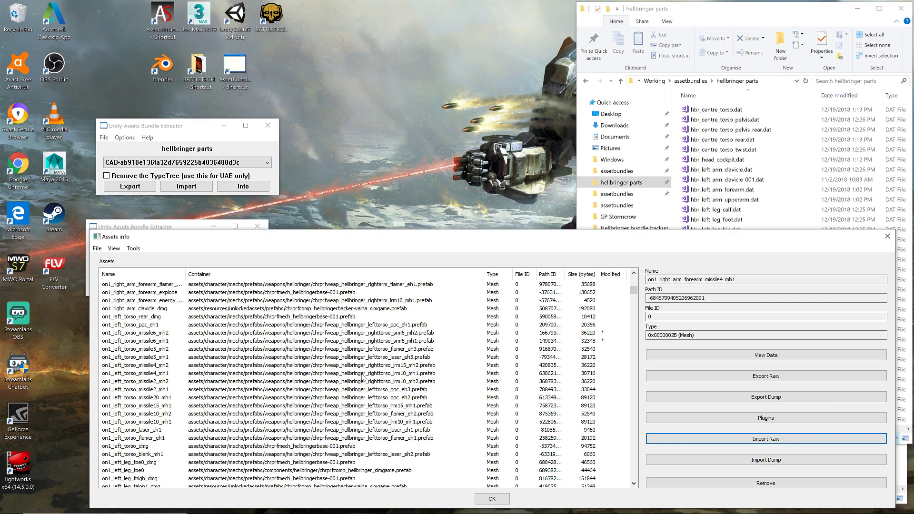
scroll(353, 373, "down", 10)
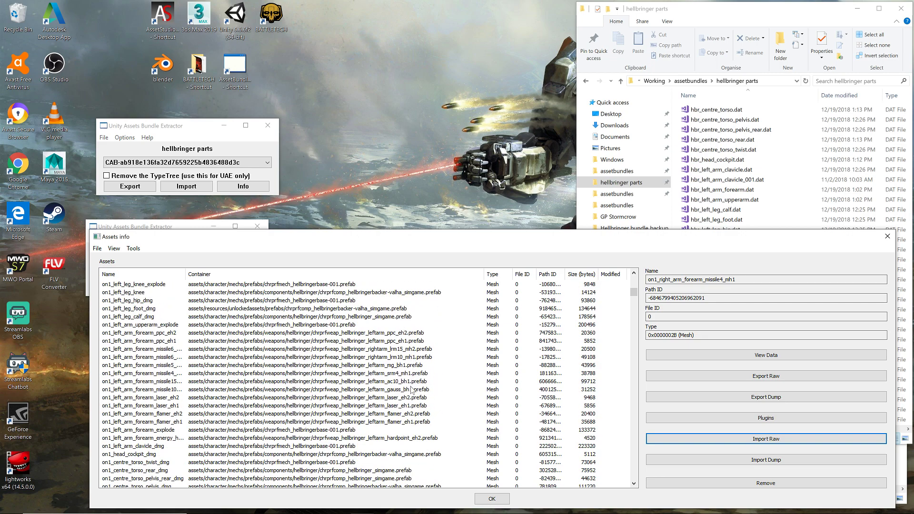
left_click(385, 406)
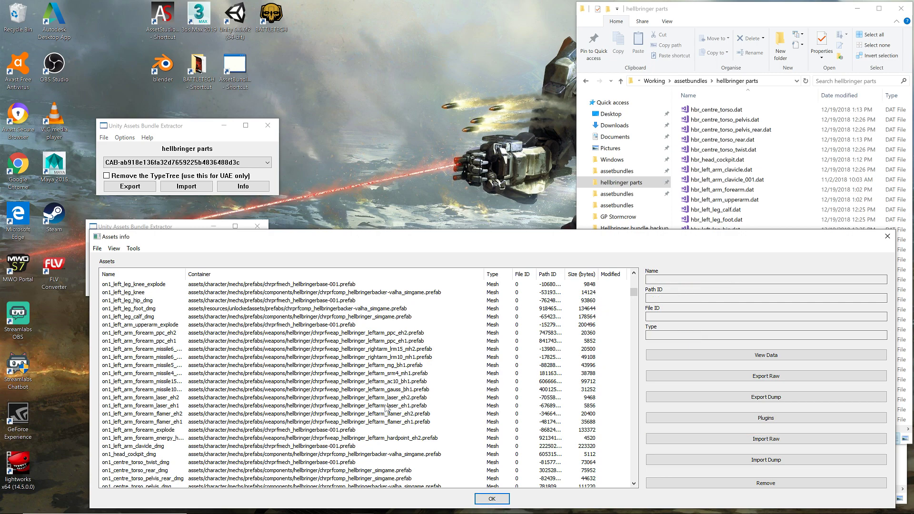
left_click(166, 406)
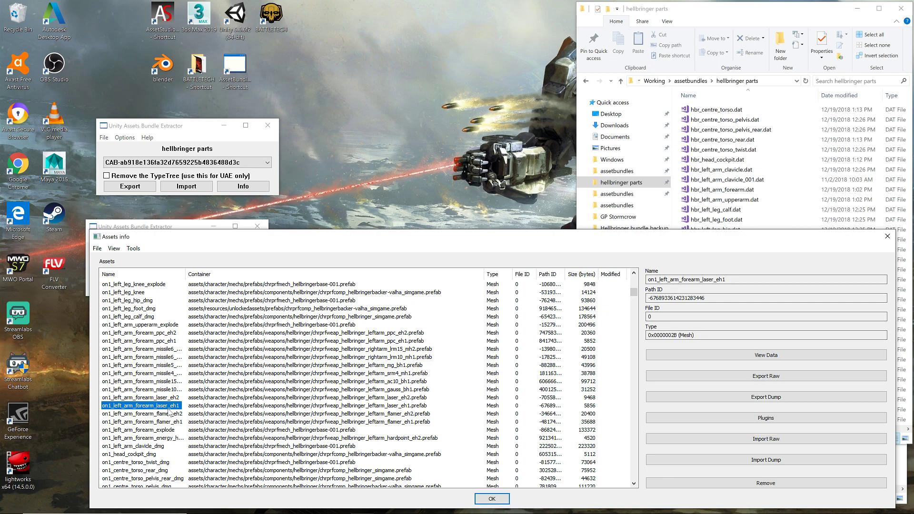
left_click(729, 438)
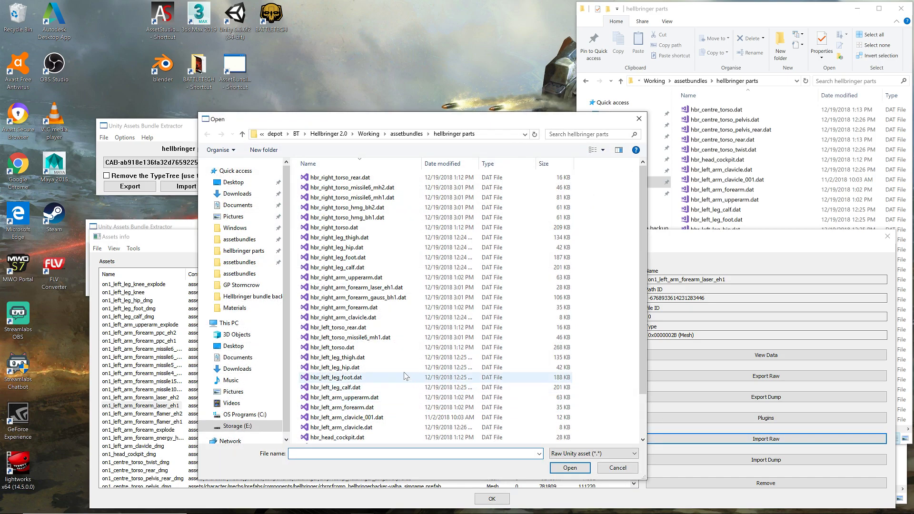
scroll(404, 362, "down", 2)
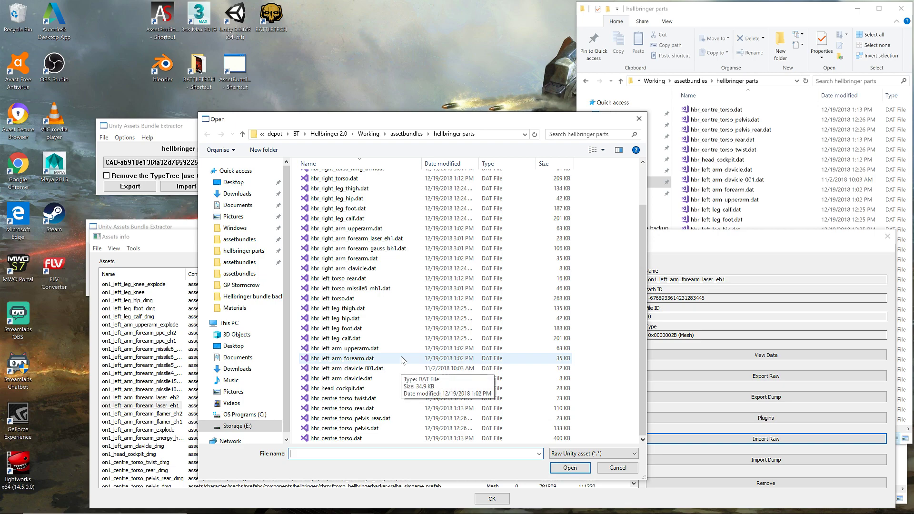
scroll(402, 361, "up", 2)
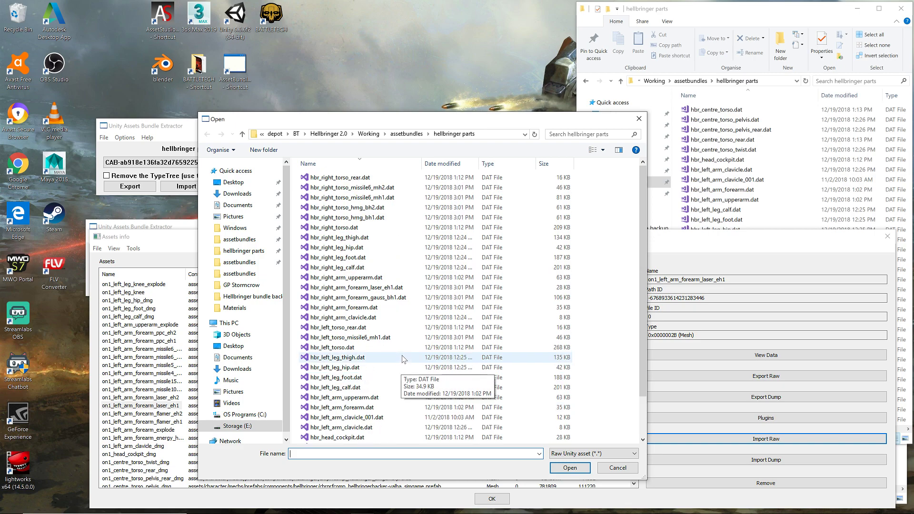
scroll(403, 359, "down", 2)
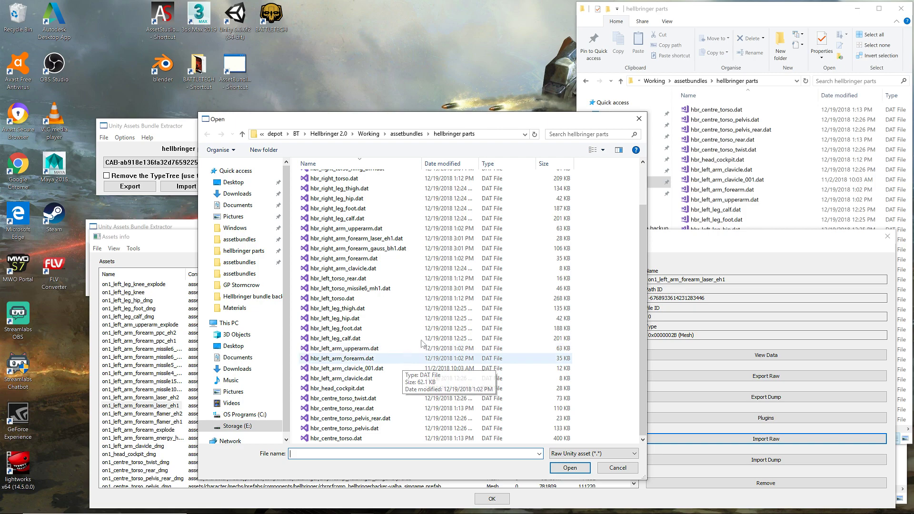
left_click(617, 468)
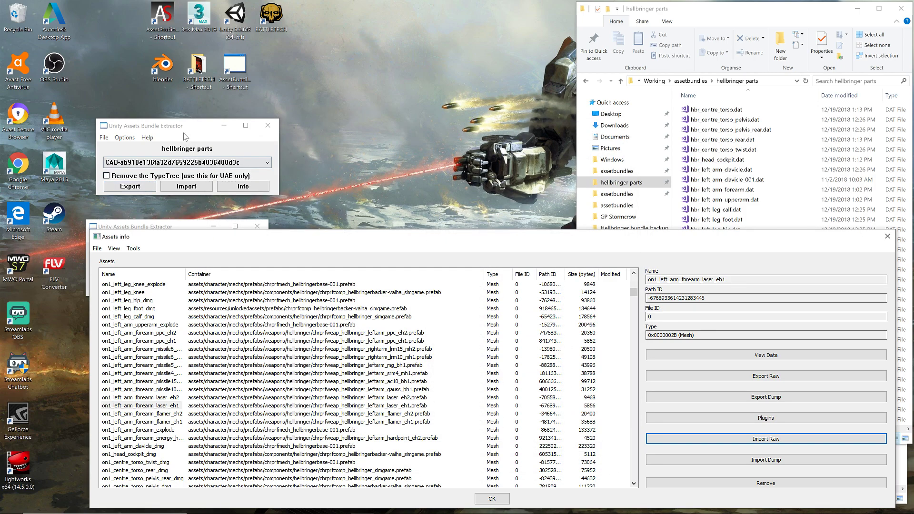
Open the asset list of the hellbringer parts bundle, widen its window and Container column, and sort the assets by name
left_click(240, 187)
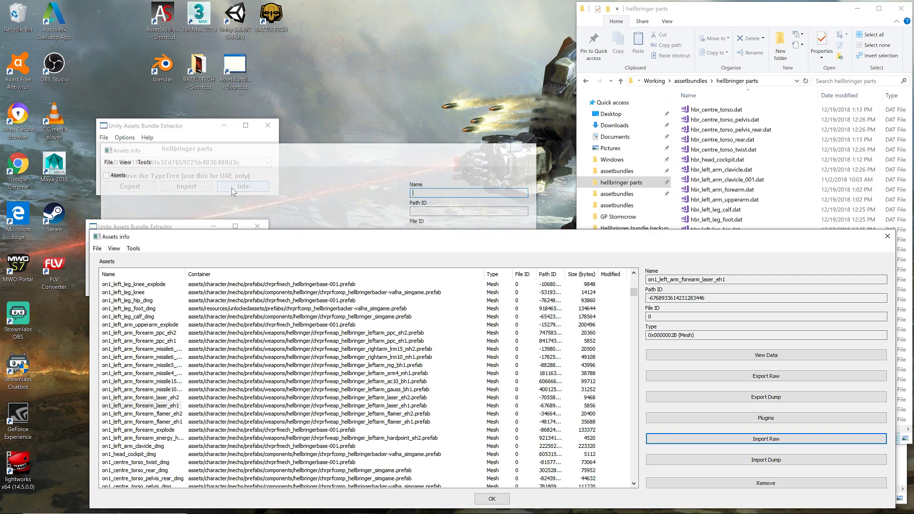
left_click(319, 163)
left_click_drag(337, 155, 356, 17)
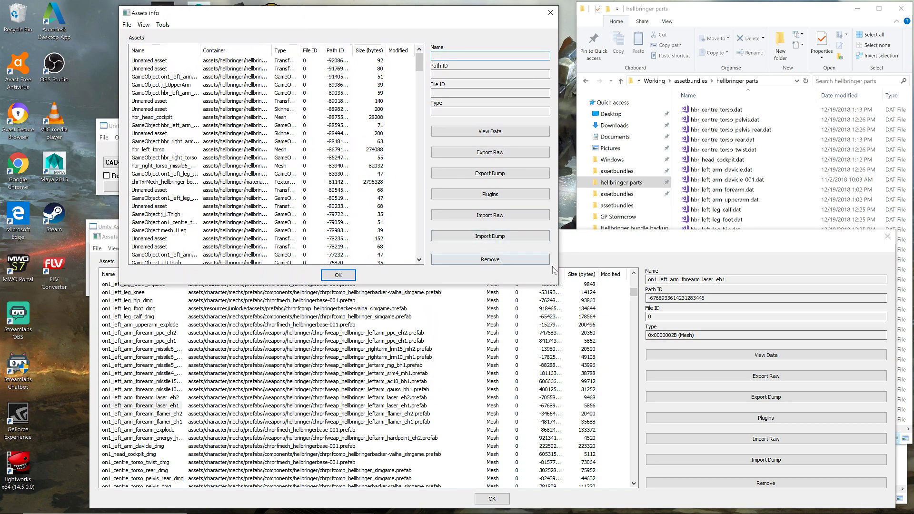
left_click_drag(558, 247, 707, 221)
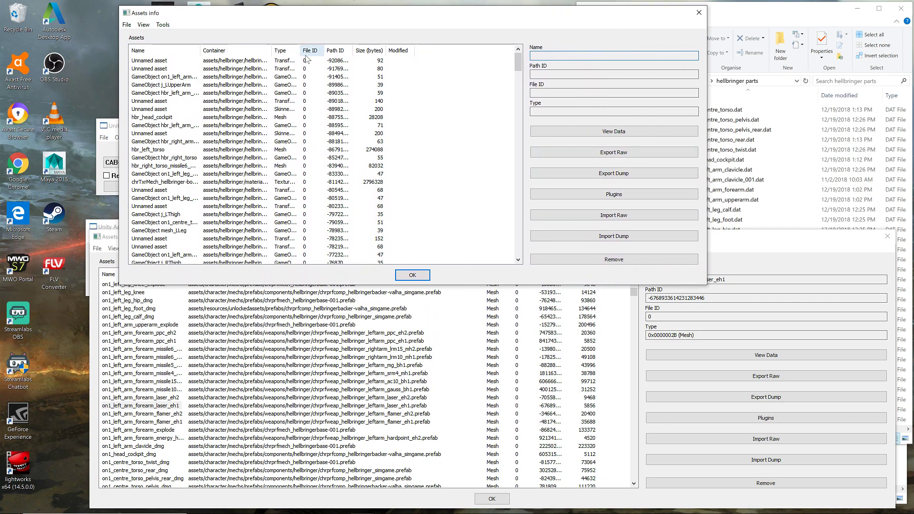
left_click_drag(272, 53, 384, 54)
left_click(187, 52)
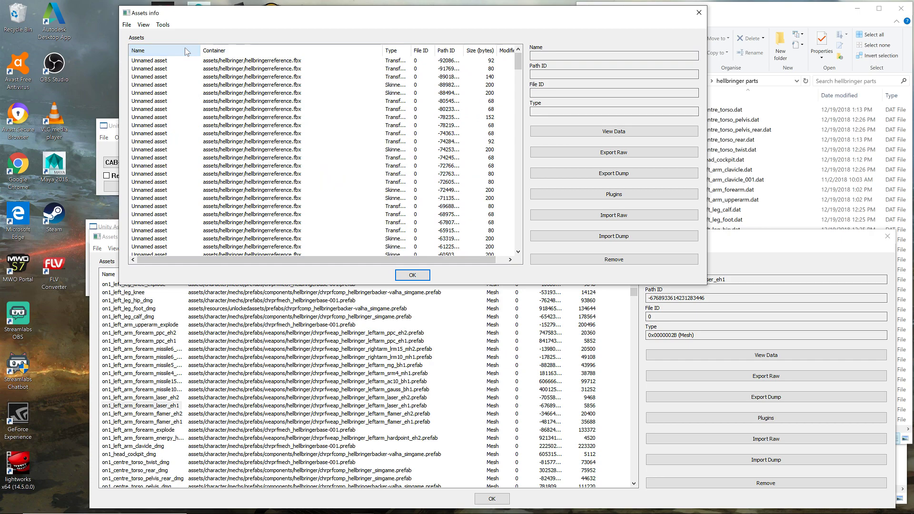
left_click(187, 52)
Export the hbr_left_arm_forearm_laser_eh2 mesh as raw file hbr_left_arm_forearm_laser_eh2.dat into the hellbringer parts folder
scroll(209, 156, "down", 6)
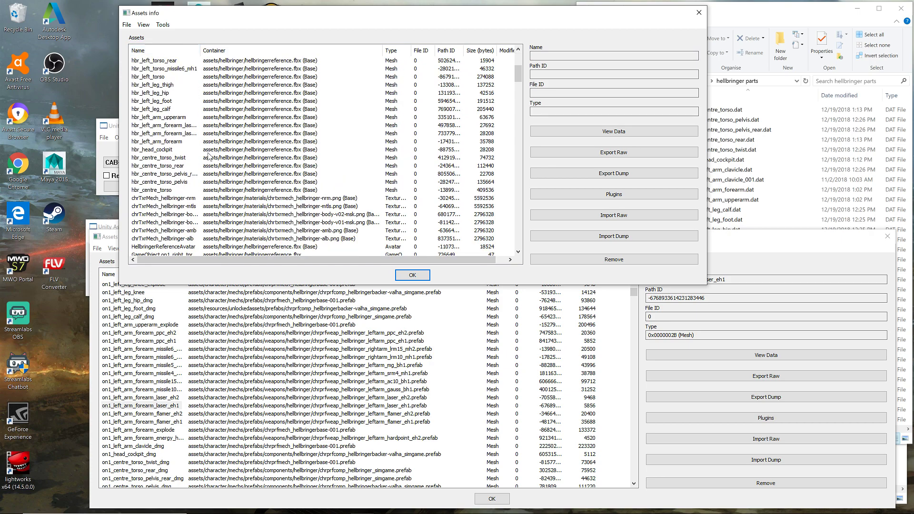
scroll(211, 156, "up", 1)
left_click_drag(200, 50, 226, 50)
left_click(190, 149)
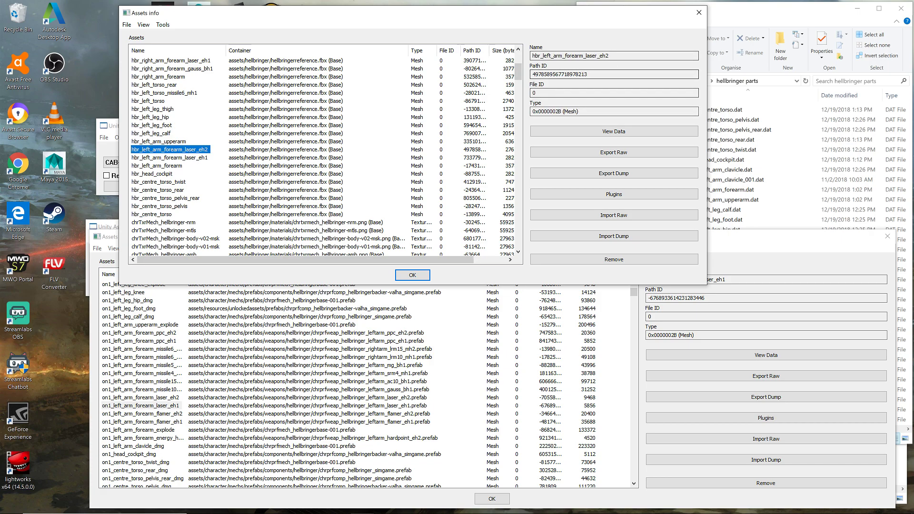
key("Tab")
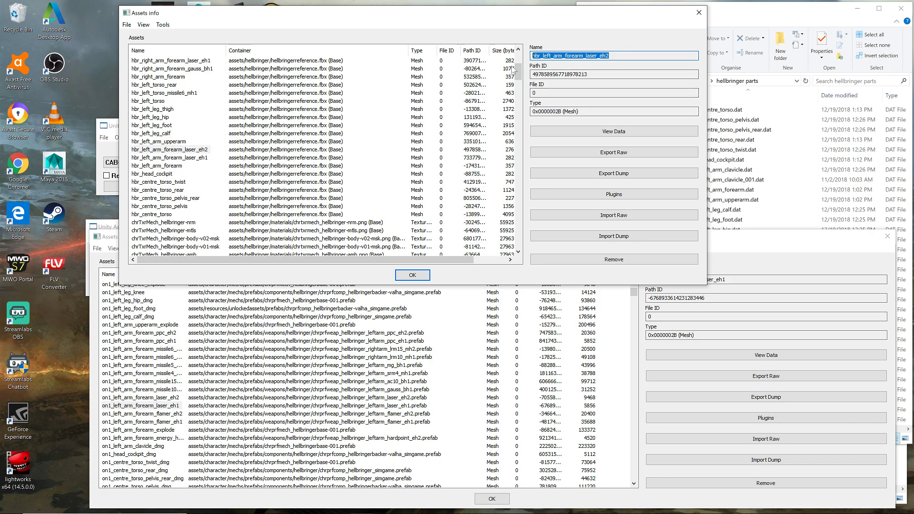
left_click(598, 152)
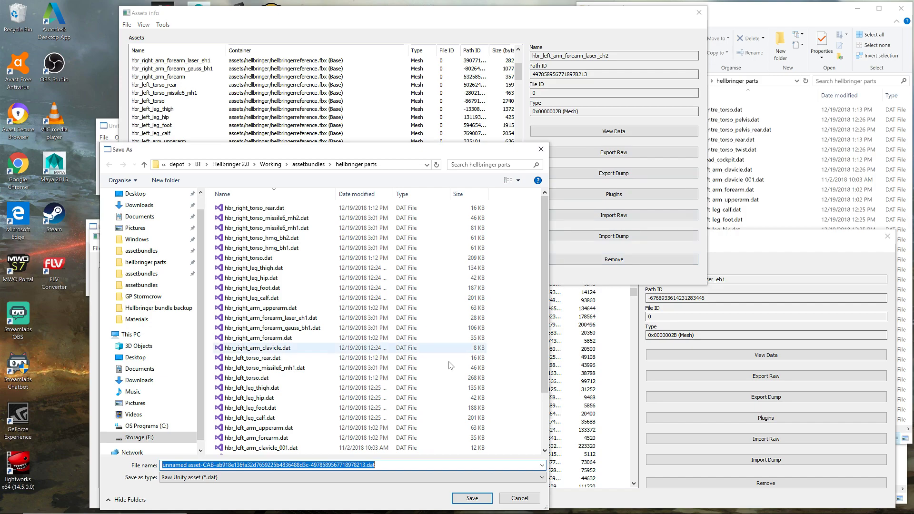
left_click(471, 498)
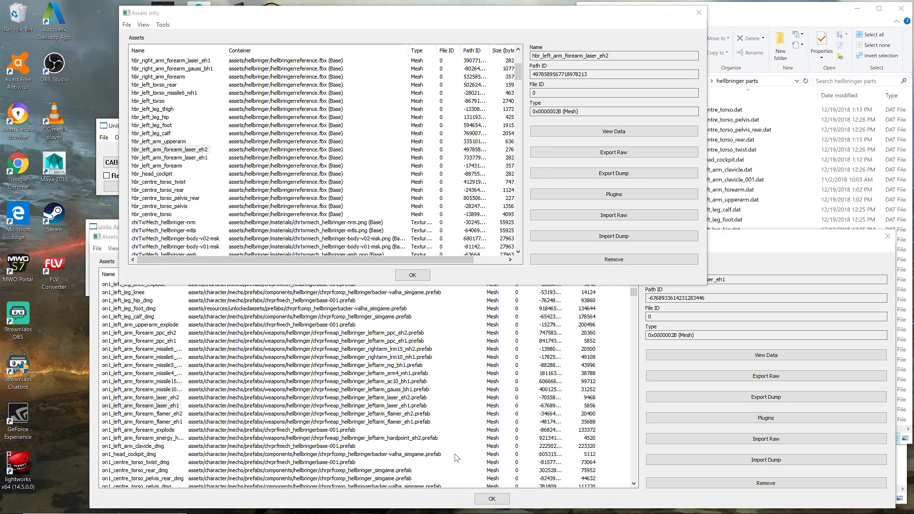
Export the hbr_left_arm_forearm_laser_eh1 mesh as raw file hbr_left_arm_forearm_laser_eh1.dat into the hellbringer parts folder and close that bundle's asset list
left_click(164, 158)
key("Tab")
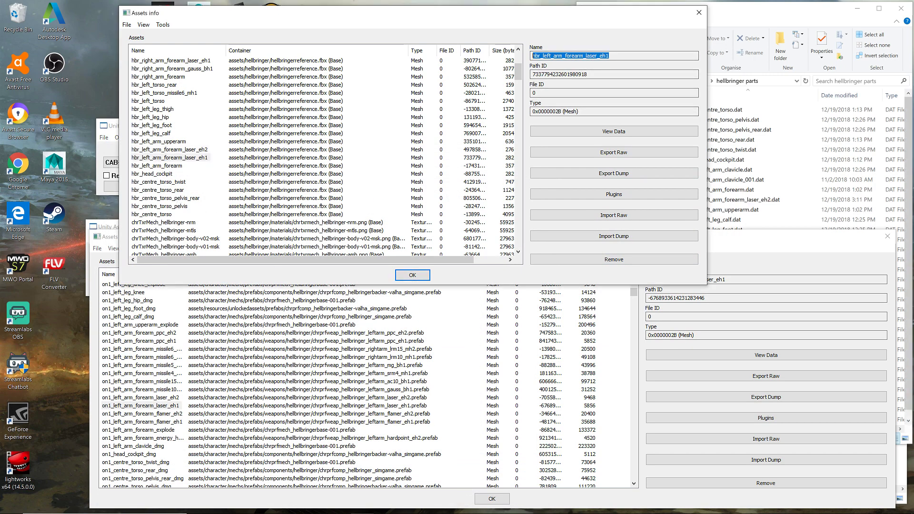
left_click(623, 154)
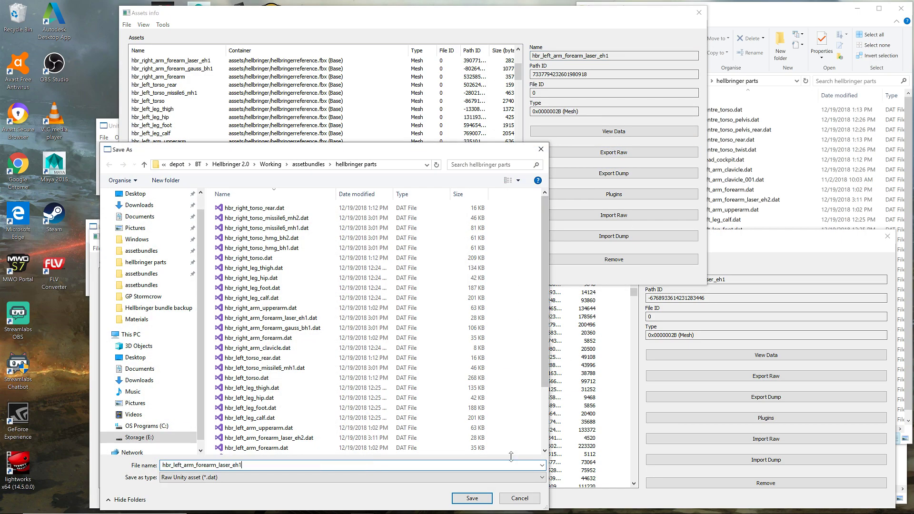
left_click(472, 498)
left_click(413, 275)
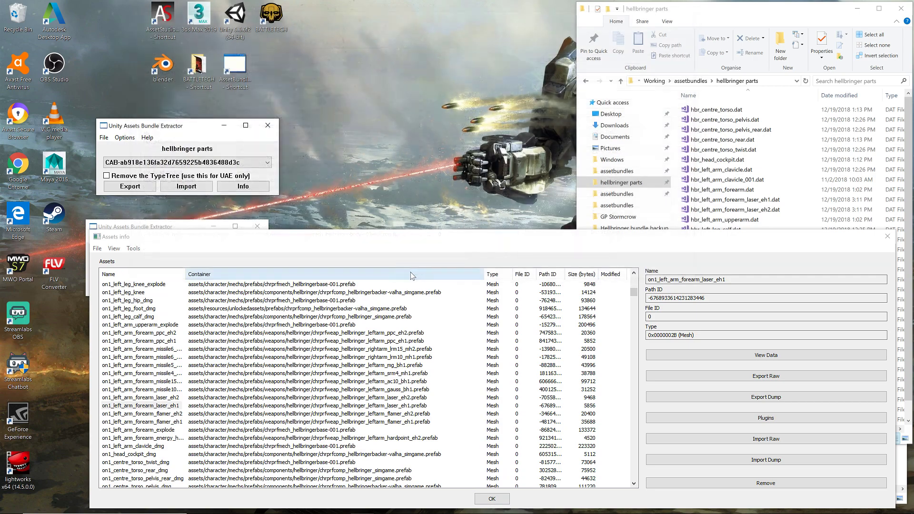
Replace the on1_left_arm_forearm_laser_eh1 mesh with the raw file hbr_left_arm_forearm_laser_eh1.dat
left_click(160, 407)
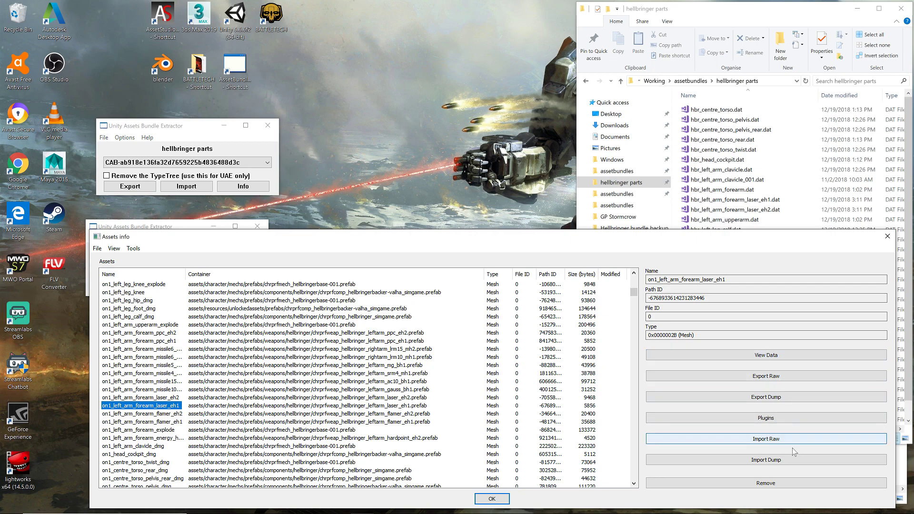
left_click(705, 438)
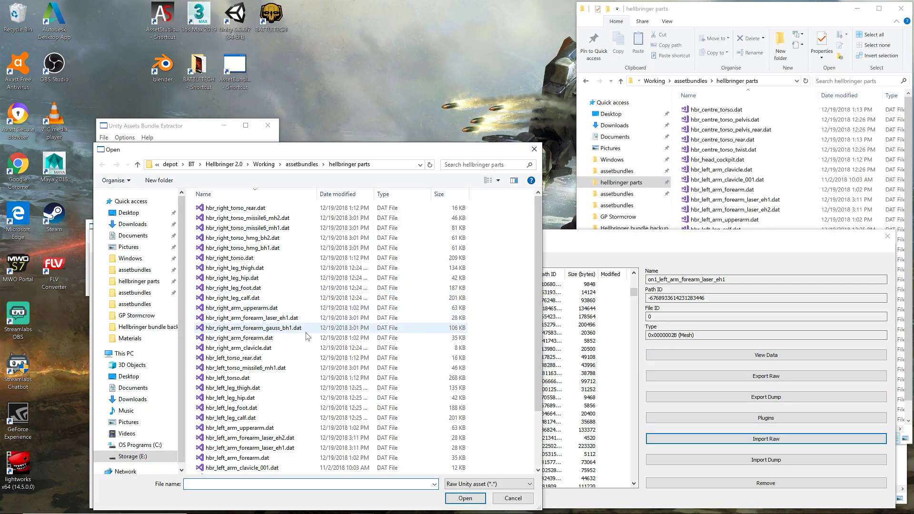
scroll(307, 345, "down", 1)
double_click(267, 419)
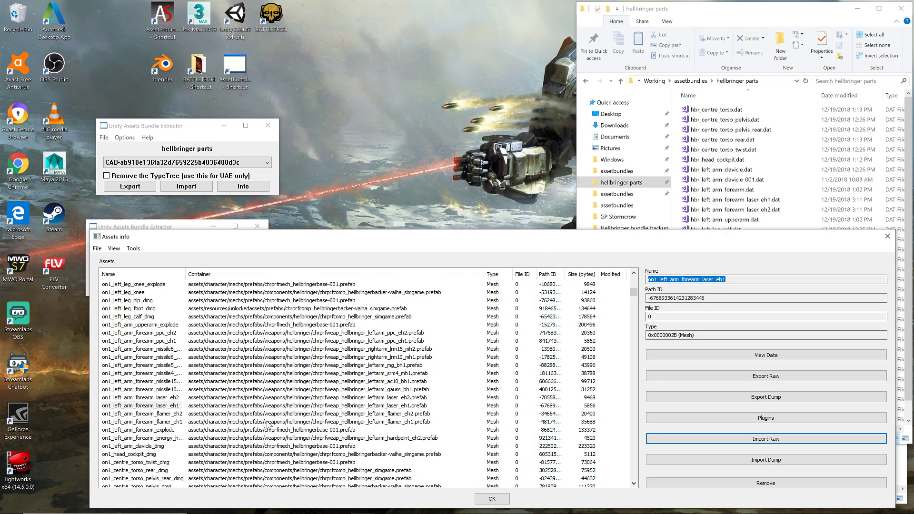
Replace the on1_left_arm_forearm_laser_eh2 mesh with the raw file hbr_left_arm_forearm_laser_eh2.dat
left_click(168, 398)
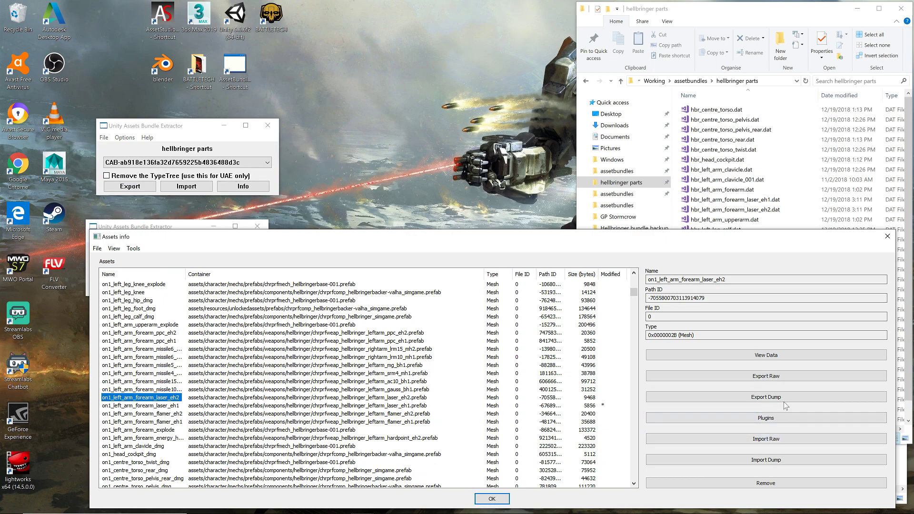
left_click(793, 439)
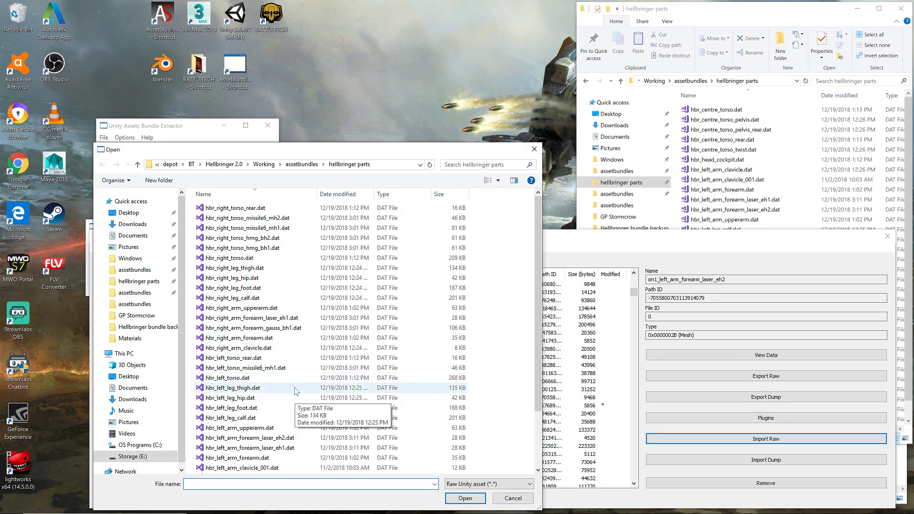
double_click(288, 438)
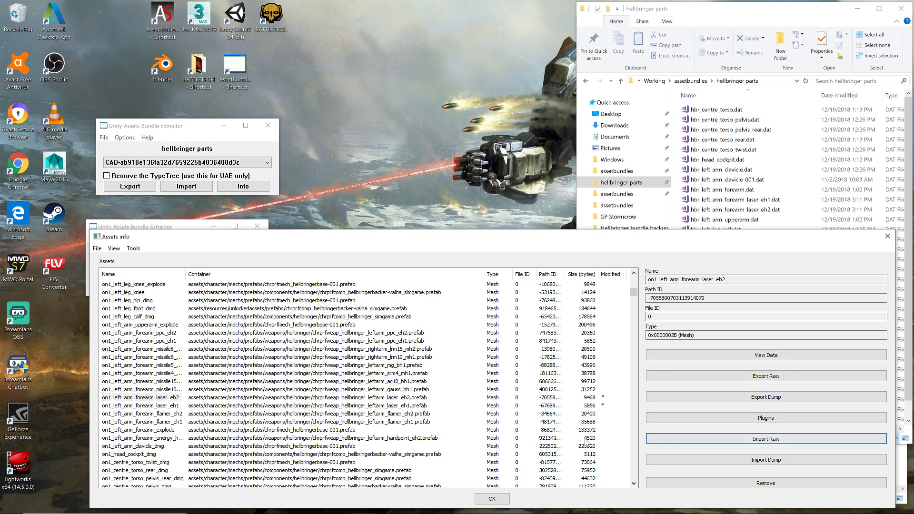
Keep the mesh changes and save the bundle in the Working assetbundles folder, overwriting chrprfmech_hellbringerbase-001-objected-0.0.1
left_click(503, 500)
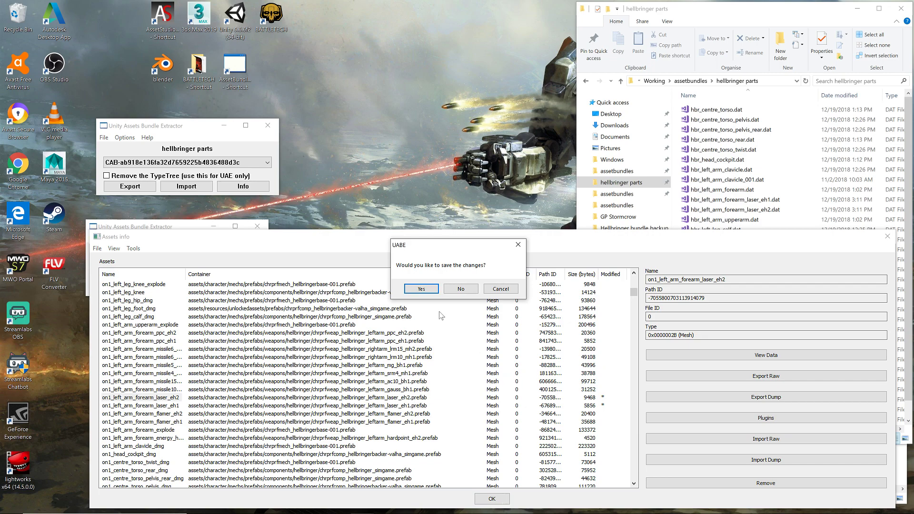
left_click(421, 289)
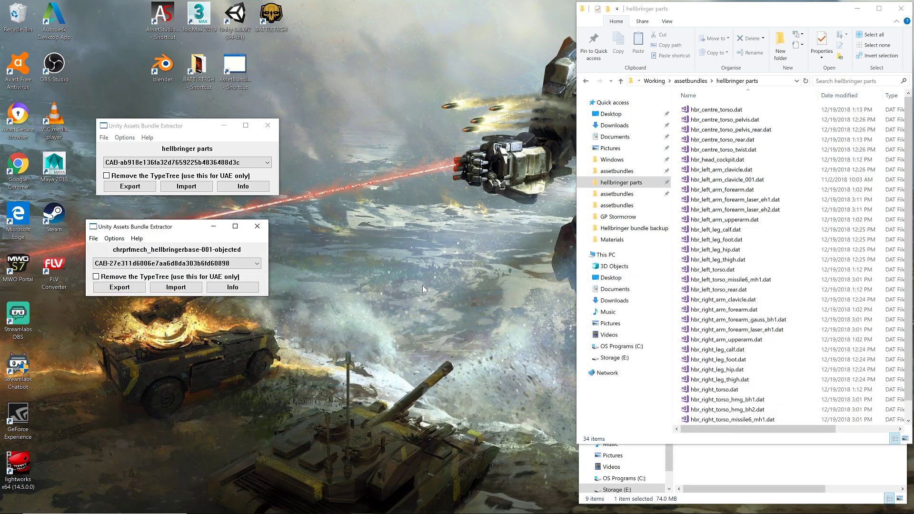
left_click(95, 242)
left_click(112, 275)
left_click(127, 287)
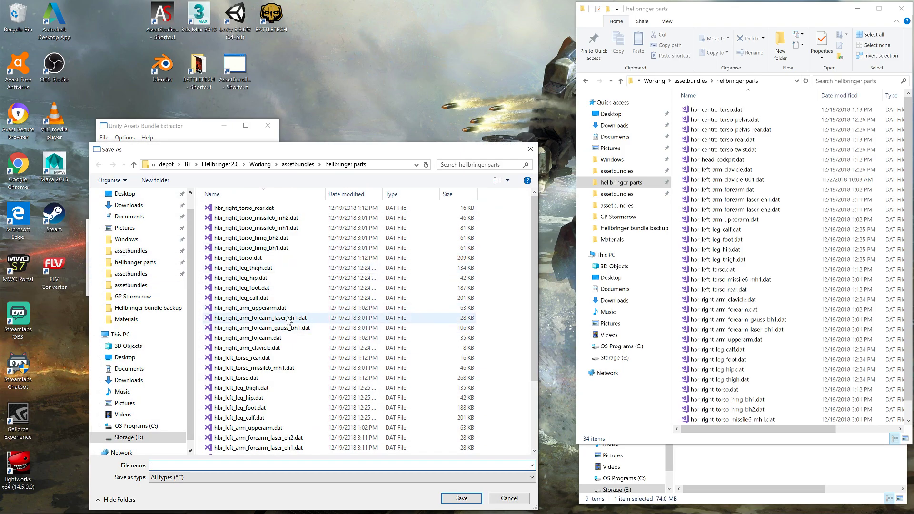
left_click(141, 254)
double_click(320, 278)
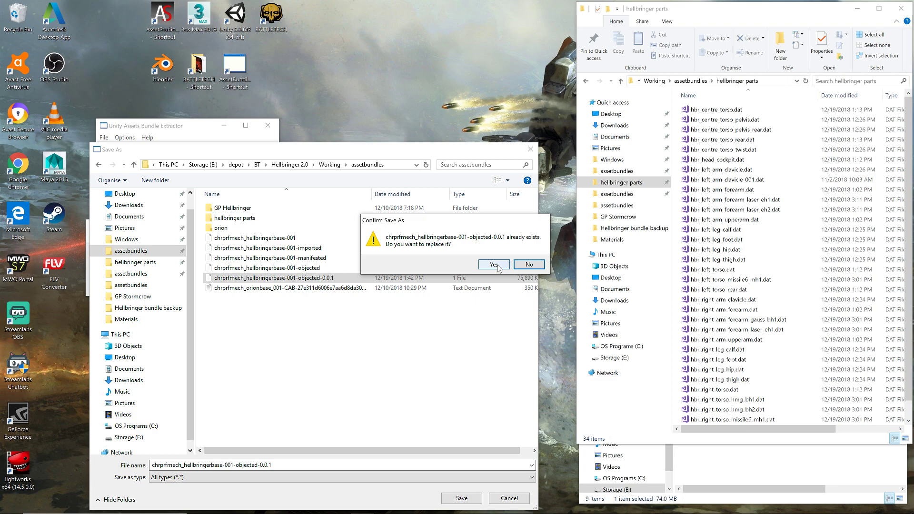
left_click(495, 265)
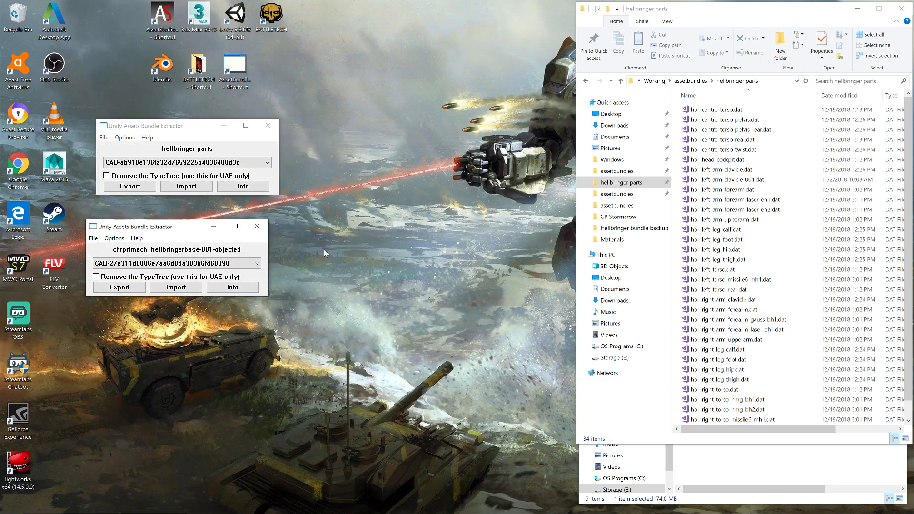
Compress chrprfmech_hellbringerbase-001-objected-0.0.1 into the GP Hellbringer mod's assetbundles folder, overwriting chrprfmech_hellbringerbase-001
left_click(94, 238)
left_click(117, 295)
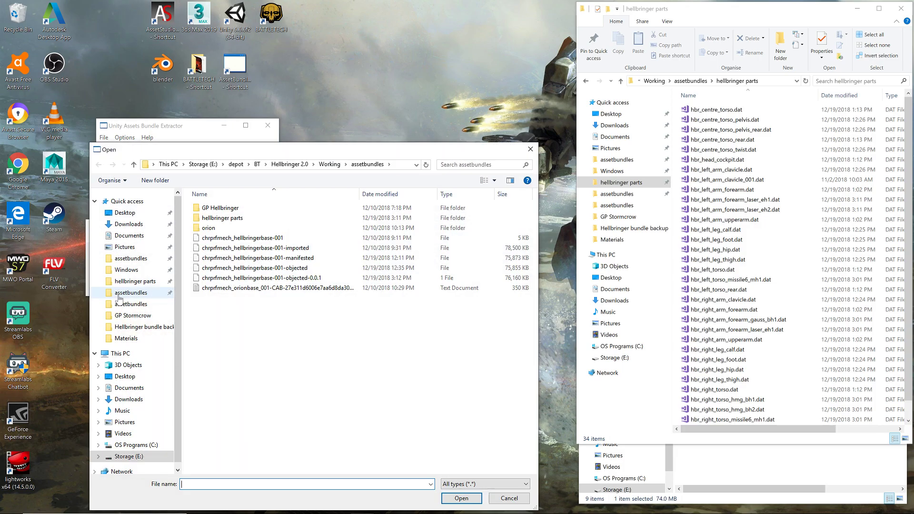
double_click(273, 278)
left_click(121, 395)
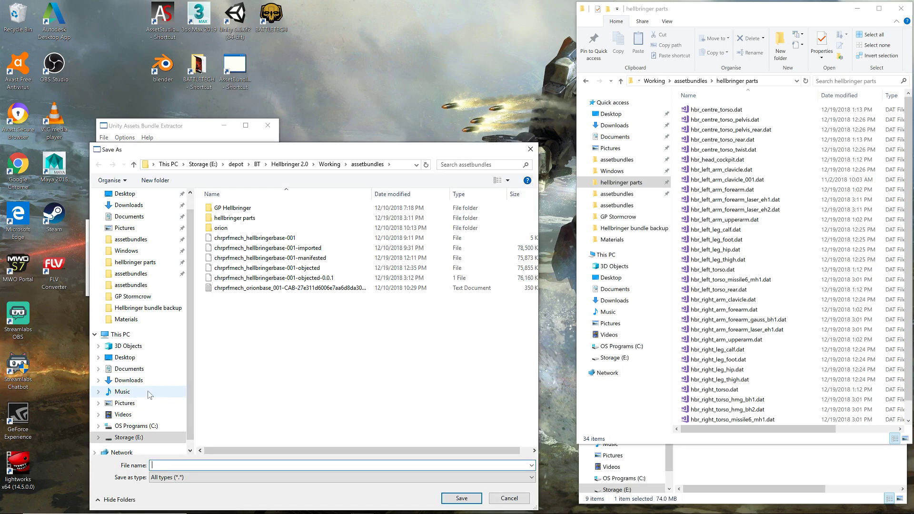
left_click(148, 241)
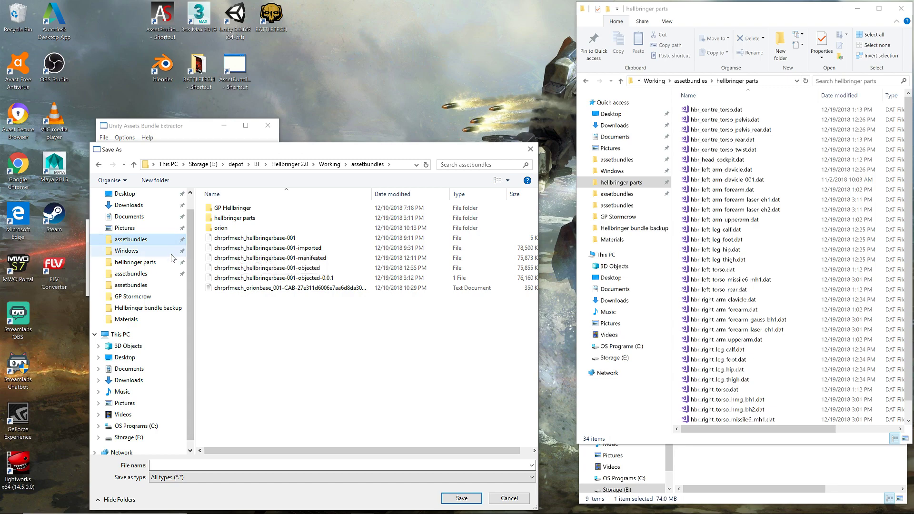
left_click(155, 277)
double_click(265, 210)
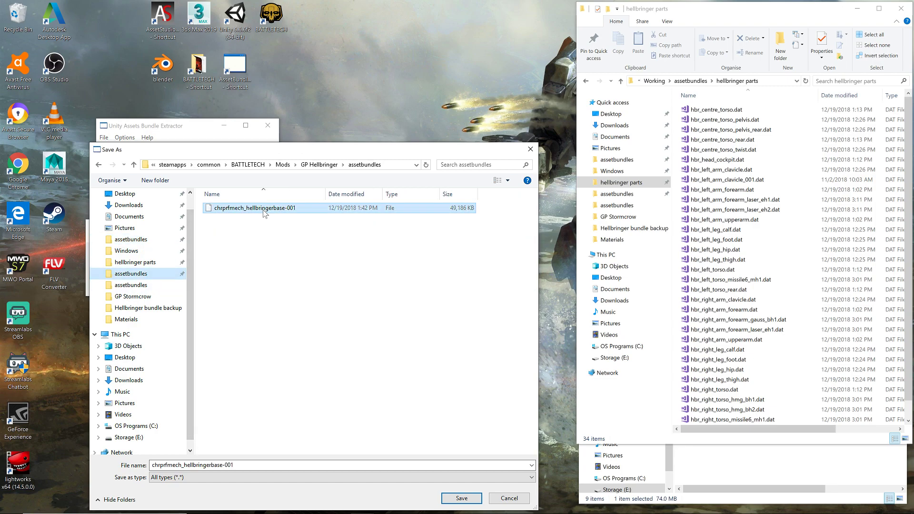
left_click(485, 264)
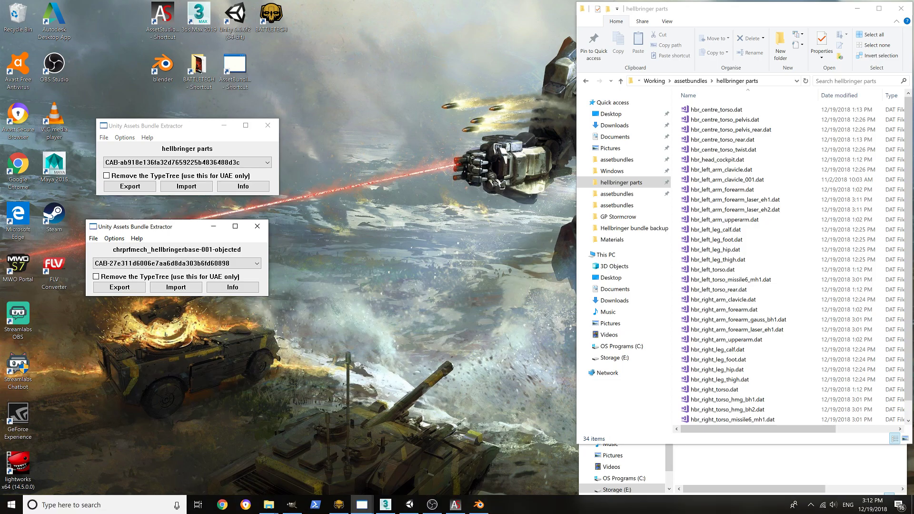
Switch to the running BATTLETECH game and load the saved skirmish "Hellbringer test"
left_click(336, 506)
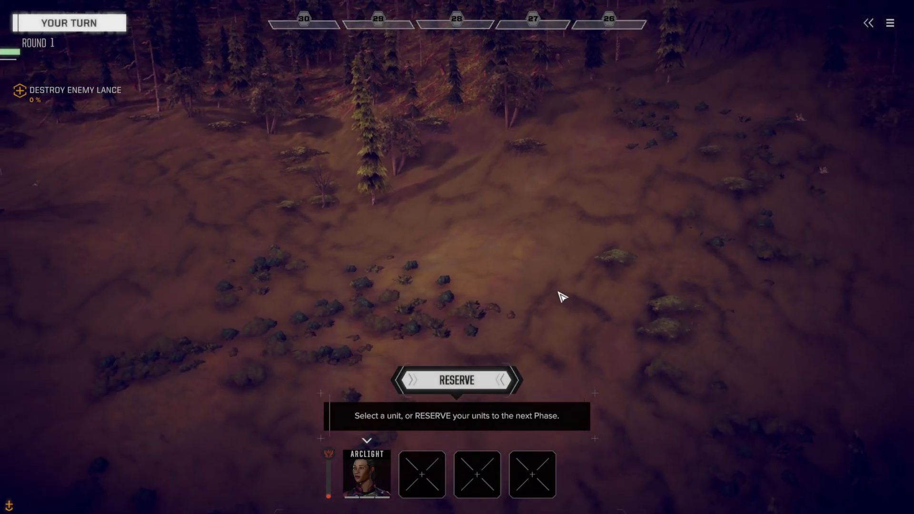
left_click(890, 23)
left_click(485, 218)
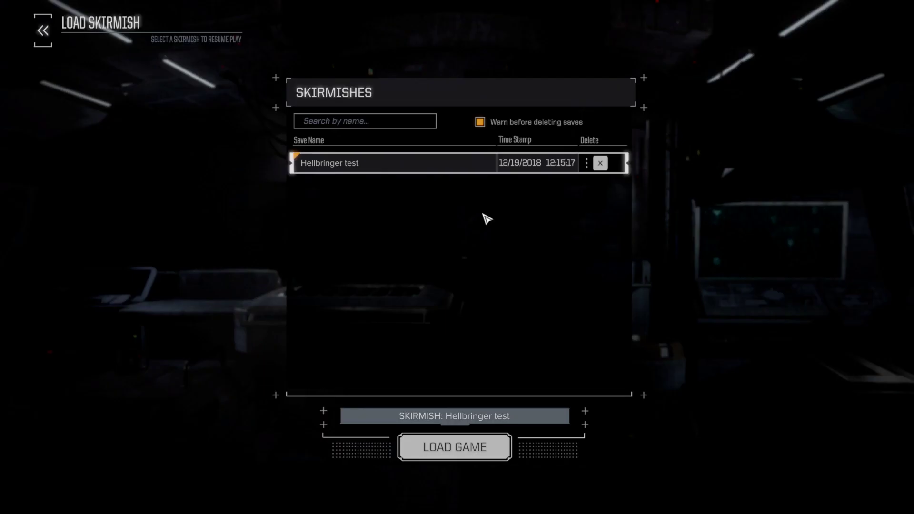
left_click(466, 458)
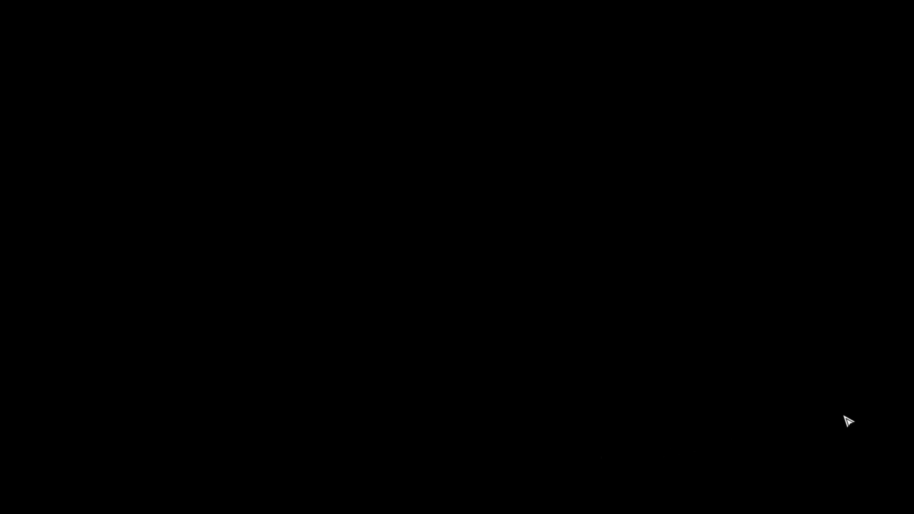
Return to BATTLETECH and continue the loaded skirmish mission
key("alt+Tab")
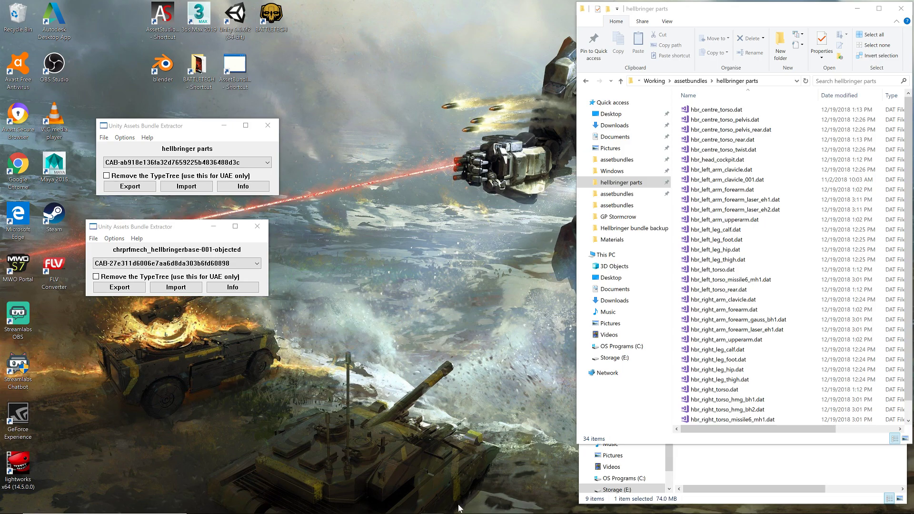
mouse_move(424, 495)
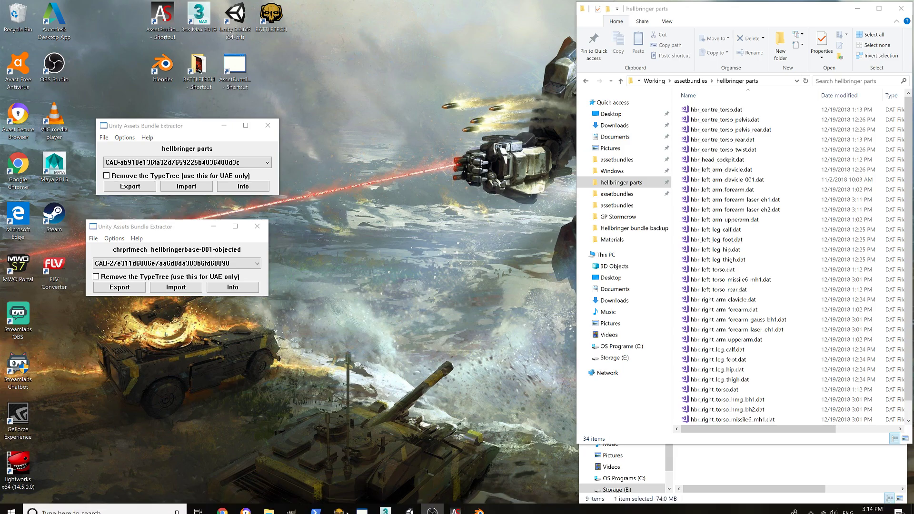
left_click(339, 506)
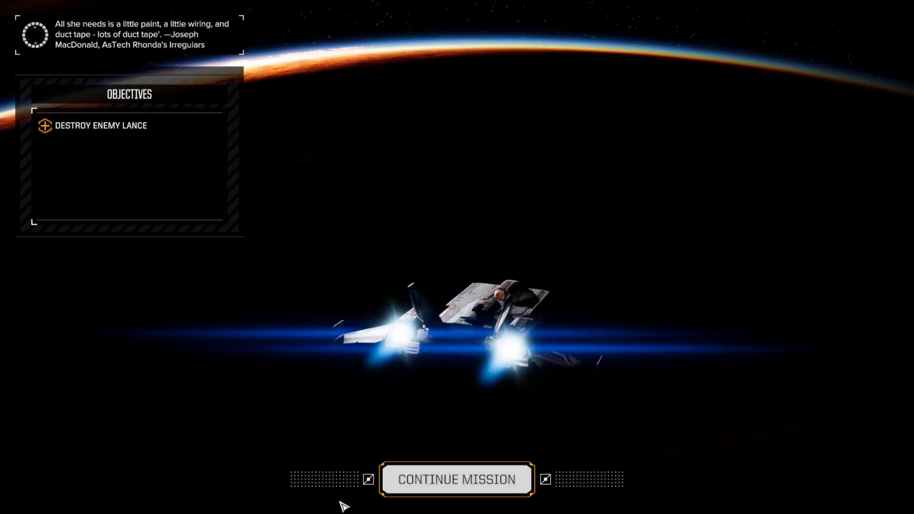
left_click(467, 481)
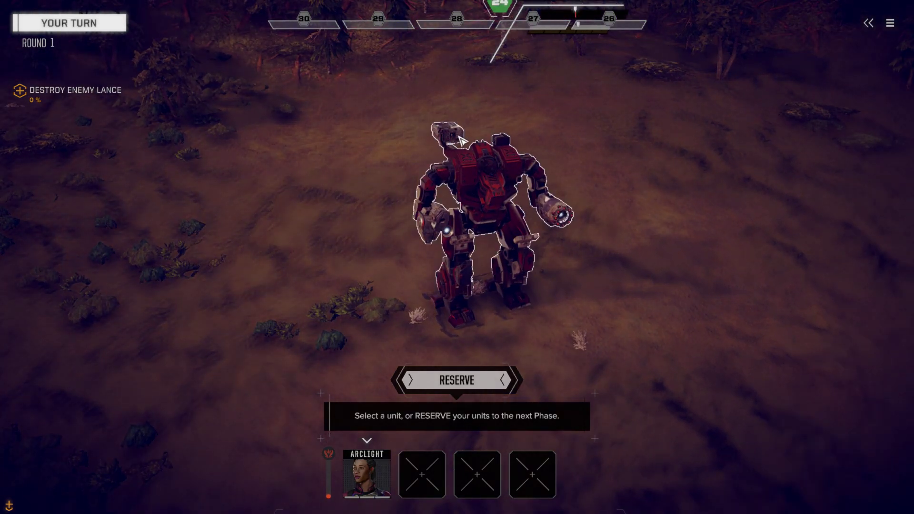
Examine the Hellbringer's weapon meshes up close in the mission and check its weapon list
middle_click_drag(601, 135, 665, 115)
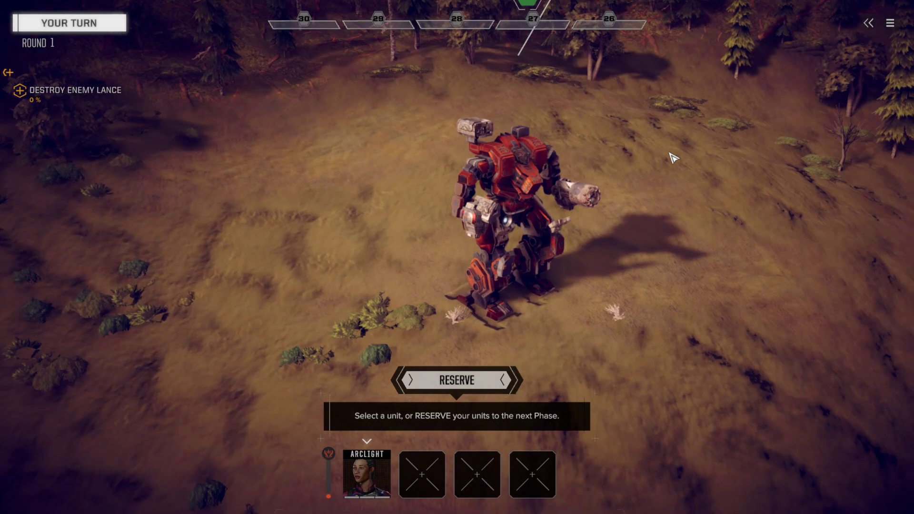
scroll(672, 152, "up", 3)
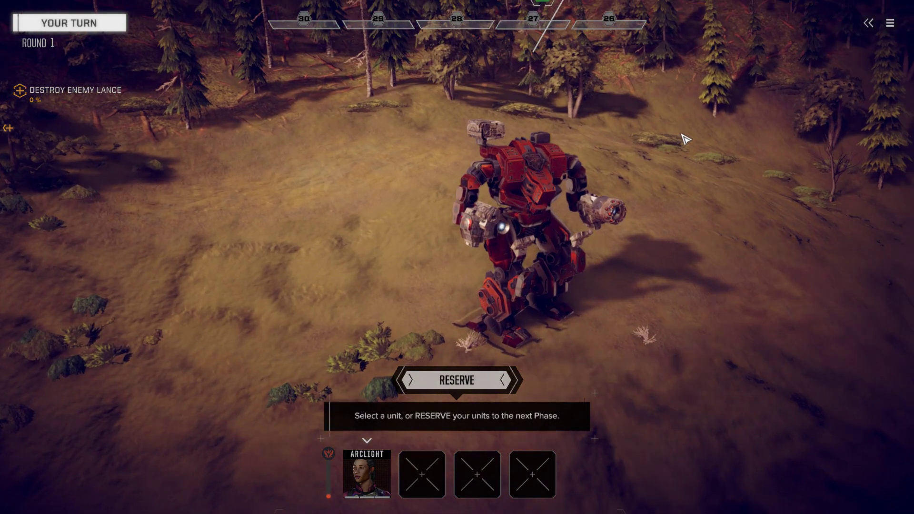
left_click(538, 192)
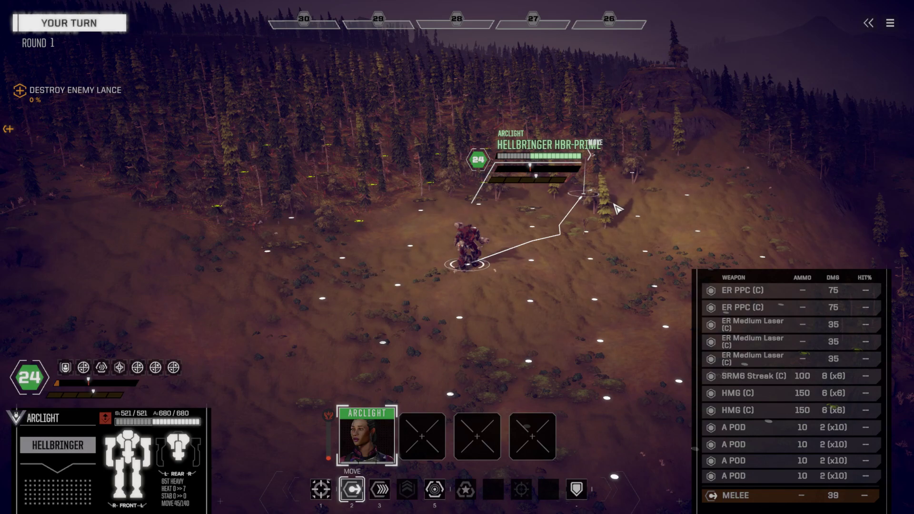
key("Escape")
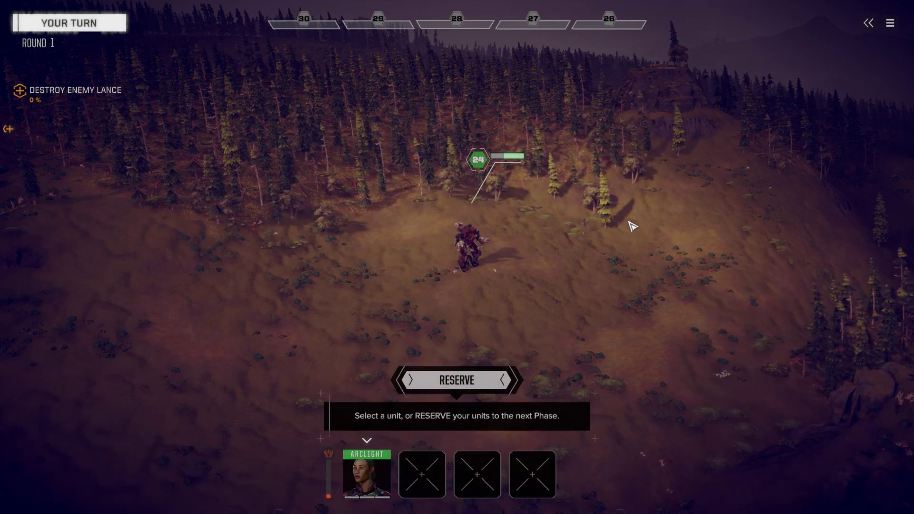
Quit the skirmish mission to the main menu without saving
left_click(891, 24)
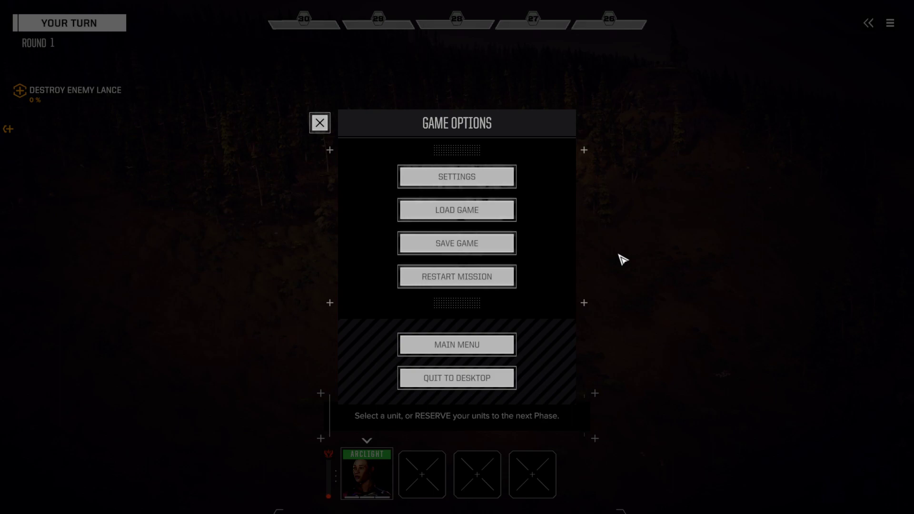
left_click(490, 352)
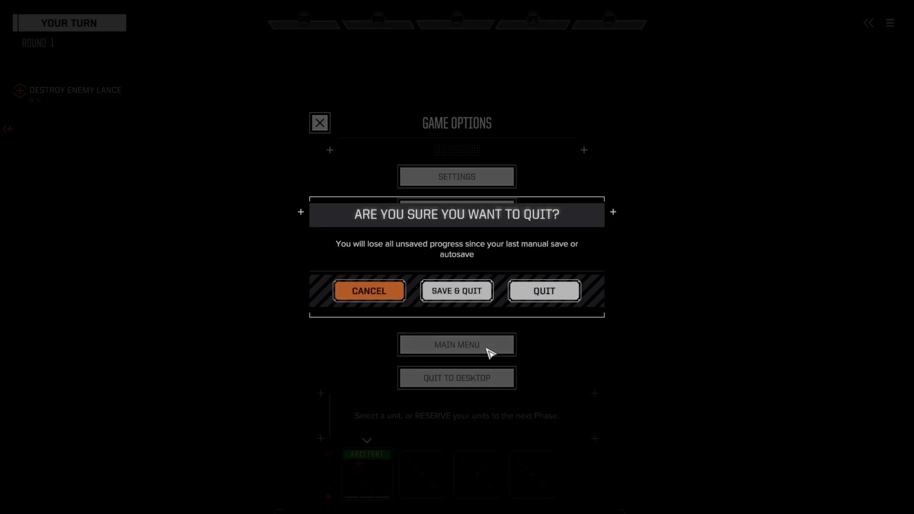
left_click(547, 293)
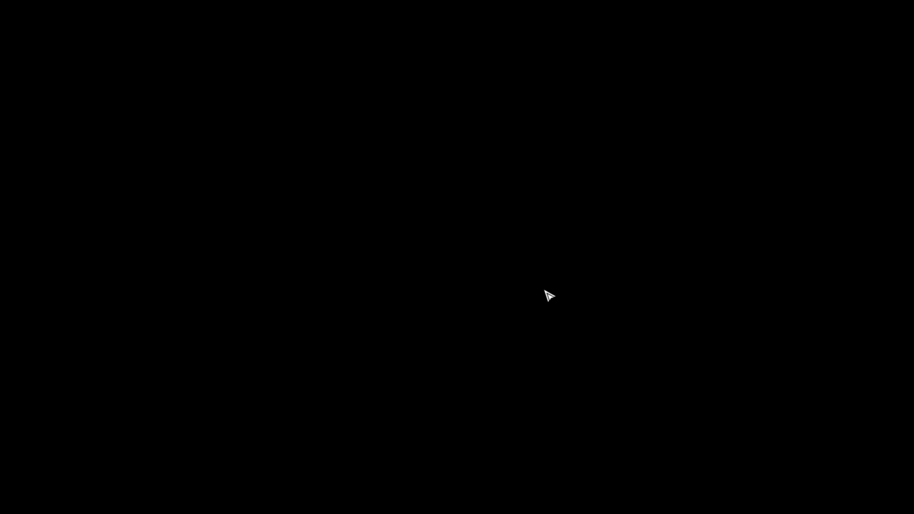
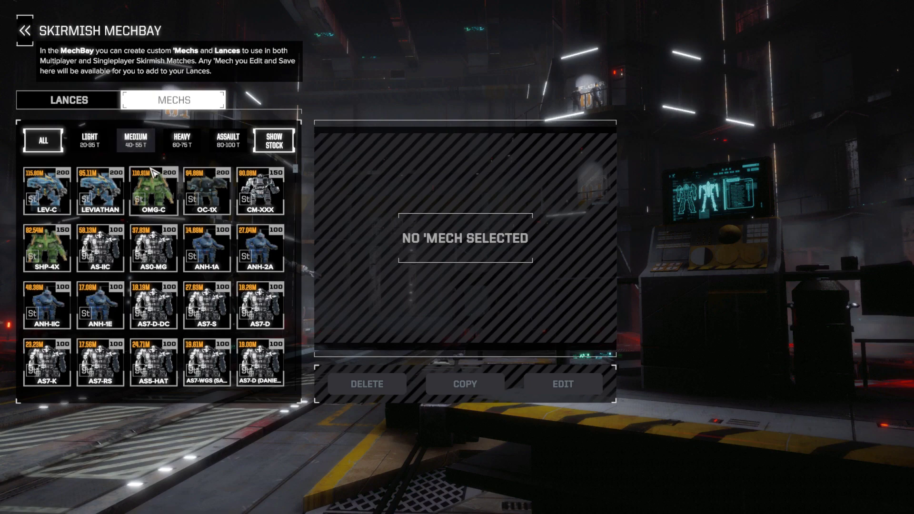
Find the heavy HBR-PRIME Hellbringer in the skirmish MechBay and make a copy of it for editing
left_click(182, 141)
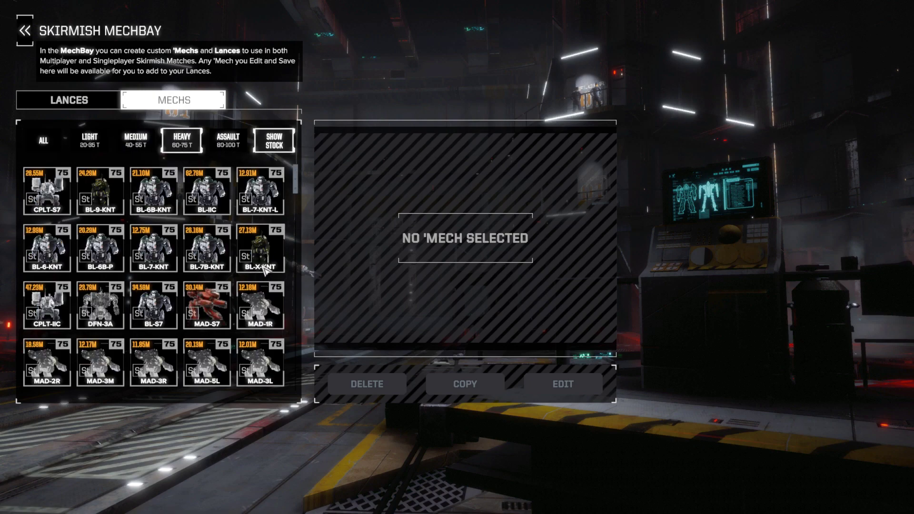
scroll(265, 270, "down", 5)
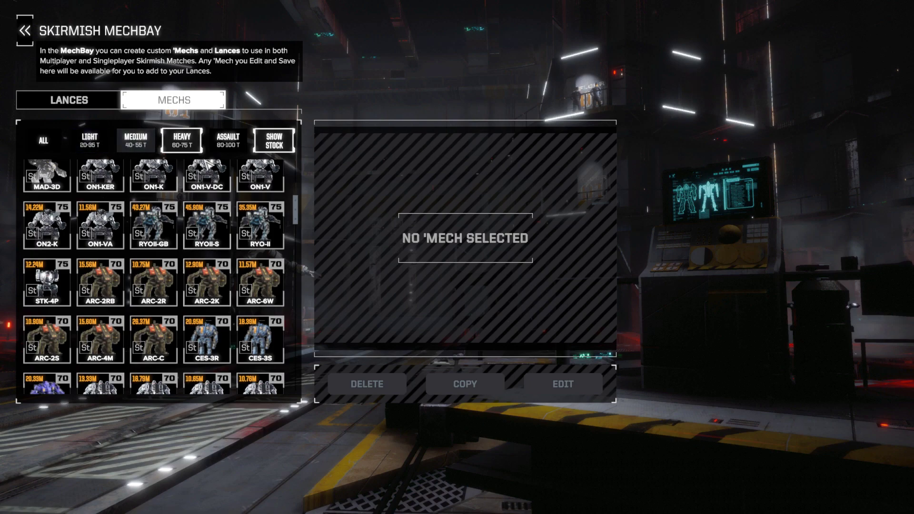
scroll(233, 216, "down", 6)
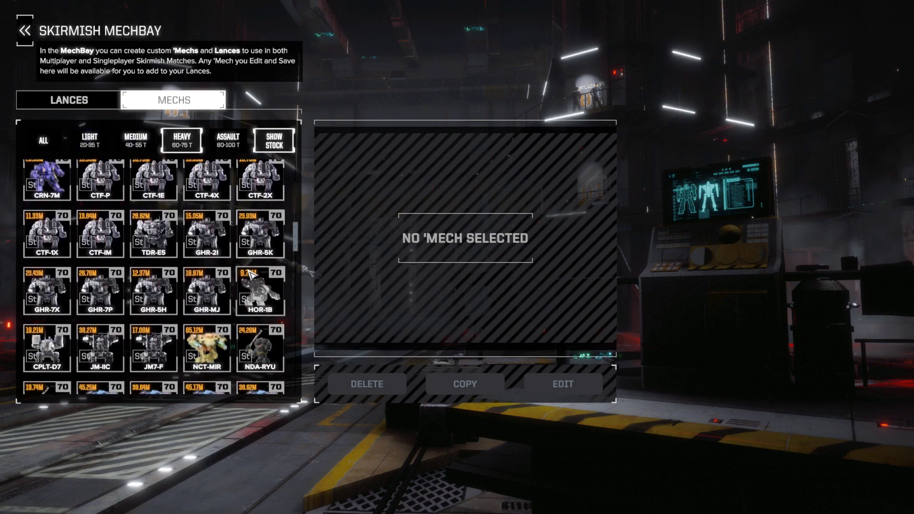
scroll(249, 272, "down", 3)
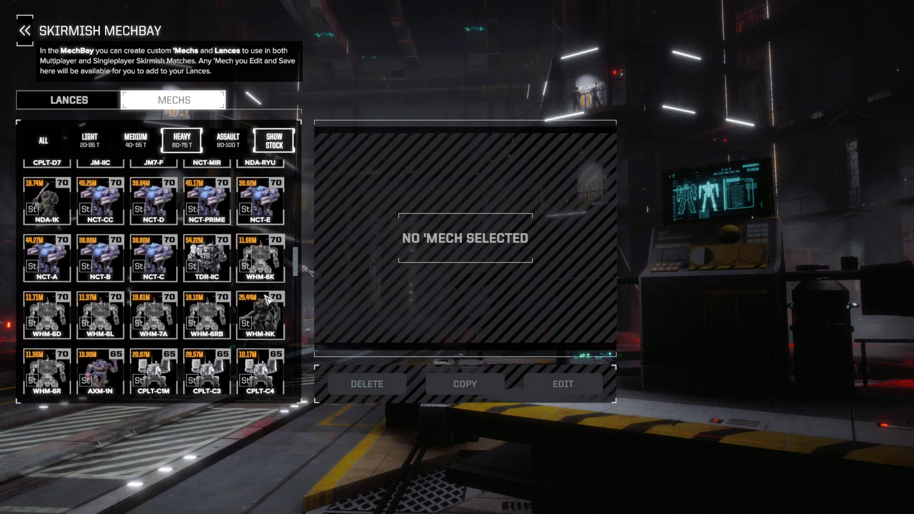
scroll(268, 300, "down", 7)
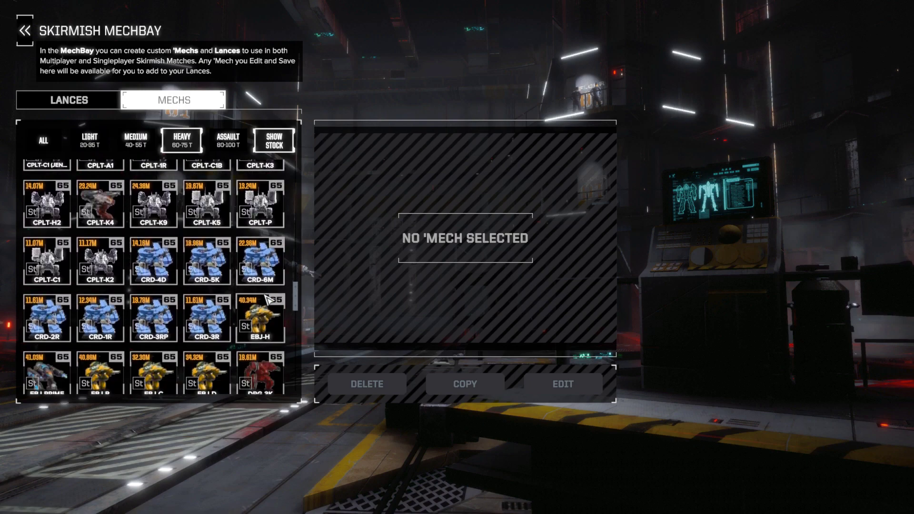
scroll(268, 300, "down", 2)
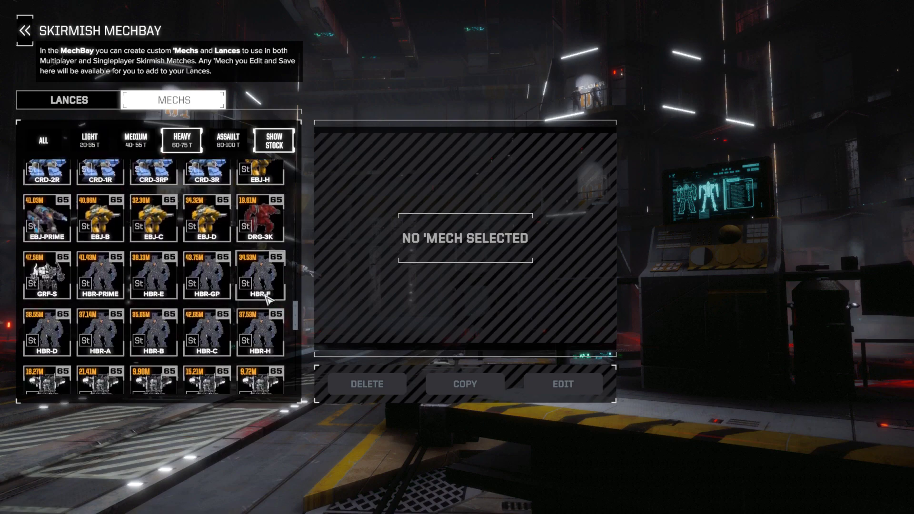
left_click(100, 279)
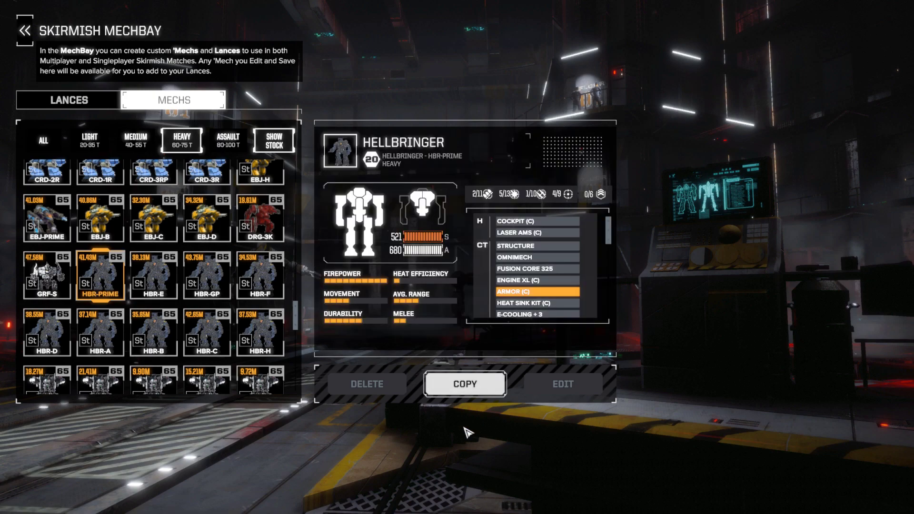
left_click(462, 397)
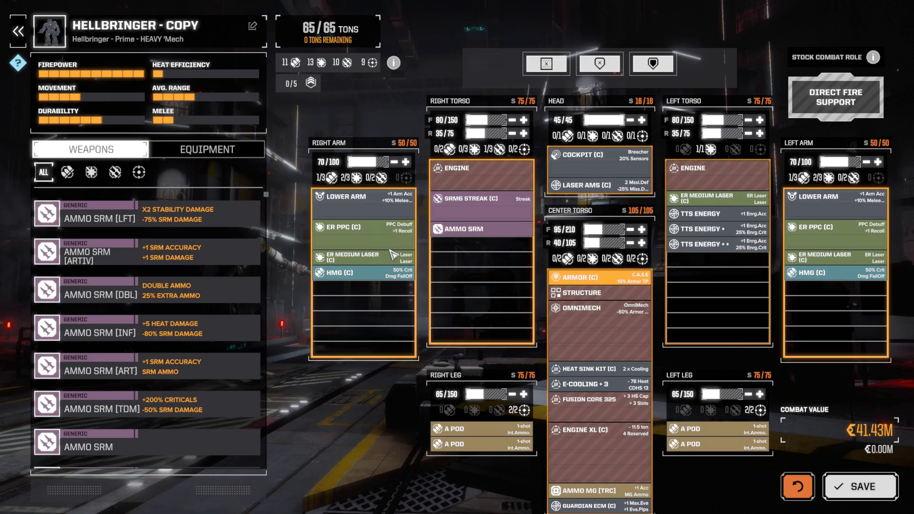
Remove both ER PPCs, the right arm's HMG, and the ER Medium Lasers from both arms and the left torso
left_click_drag(381, 229, 342, 436)
left_click_drag(337, 246, 333, 424)
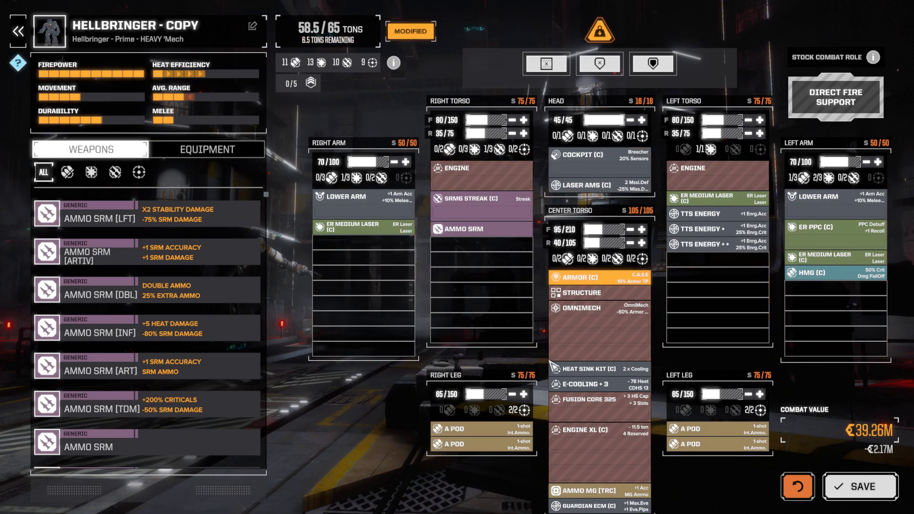
left_click_drag(809, 228, 840, 379)
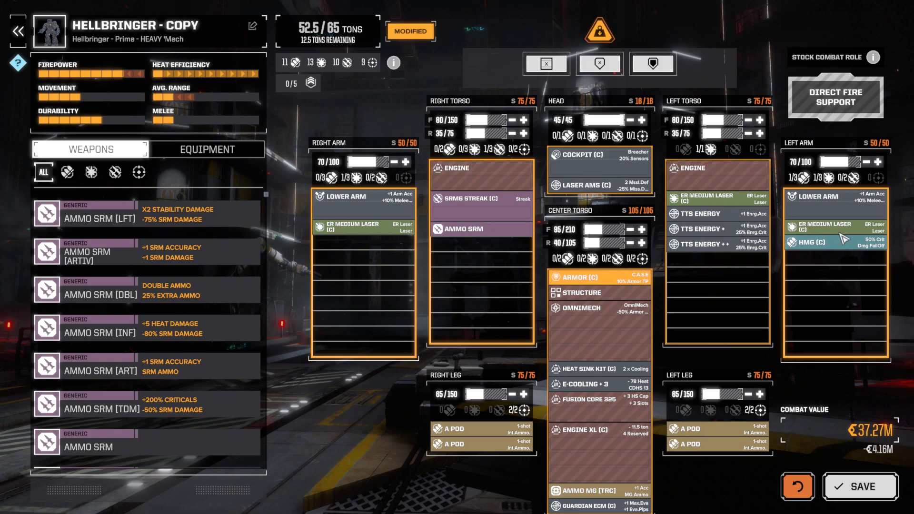
mouse_move(843, 234)
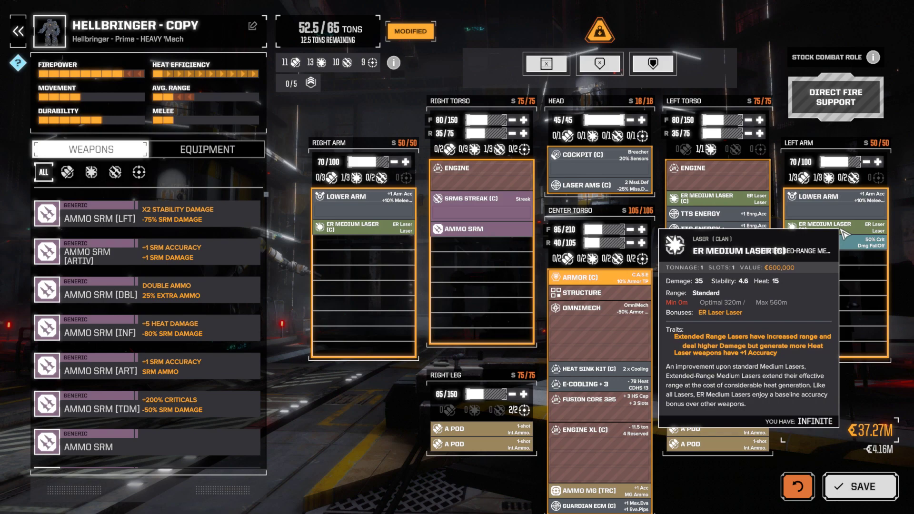
left_click_drag(844, 234, 816, 379)
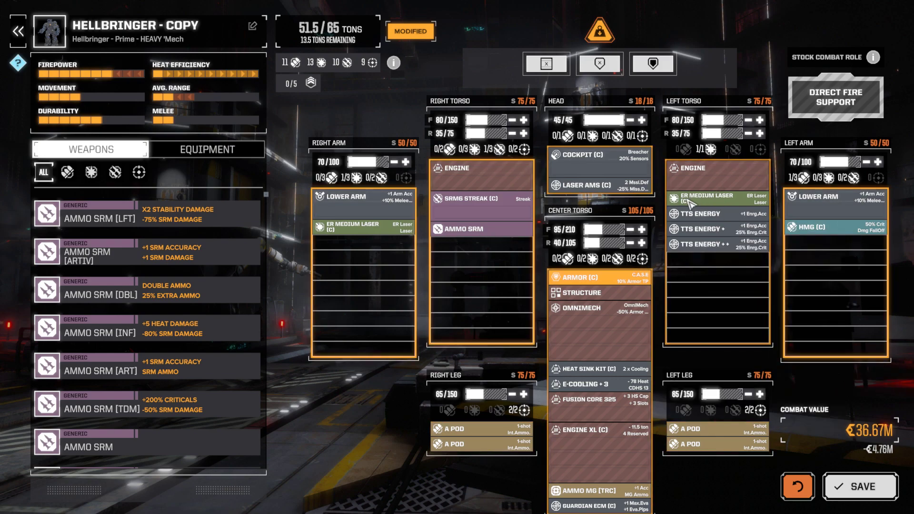
mouse_move(692, 204)
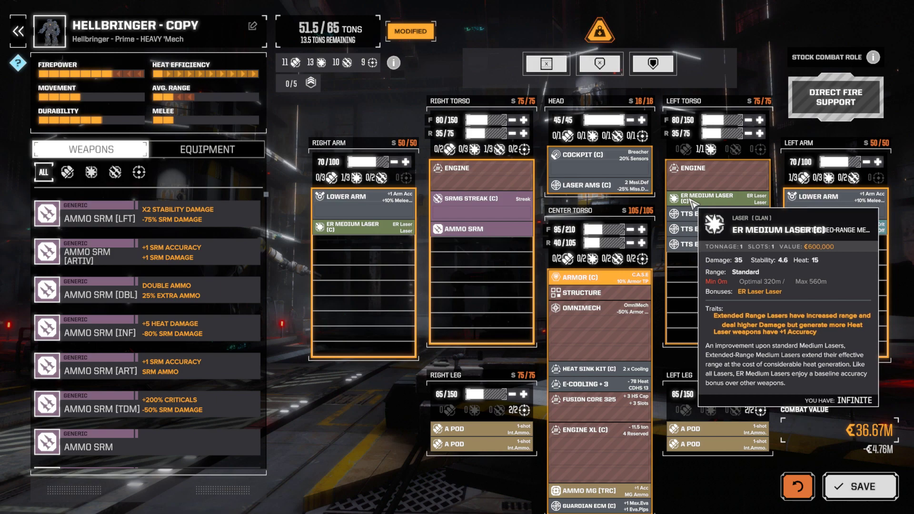
left_click_drag(690, 200, 687, 367)
left_click_drag(355, 231, 314, 405)
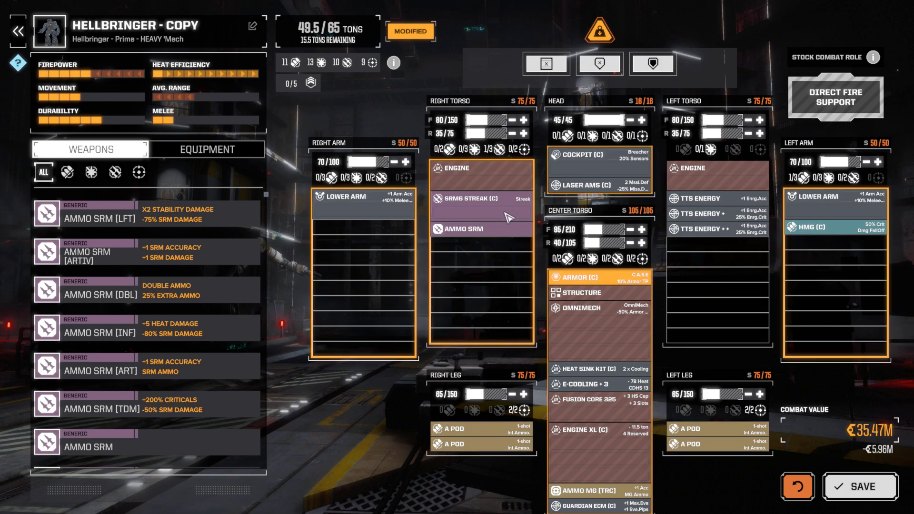
Strip the TTS Energy modules from the left torso, the HMG from the left arm and the A Pods from both legs
left_click_drag(742, 237, 813, 401)
left_click_drag(731, 217, 723, 257)
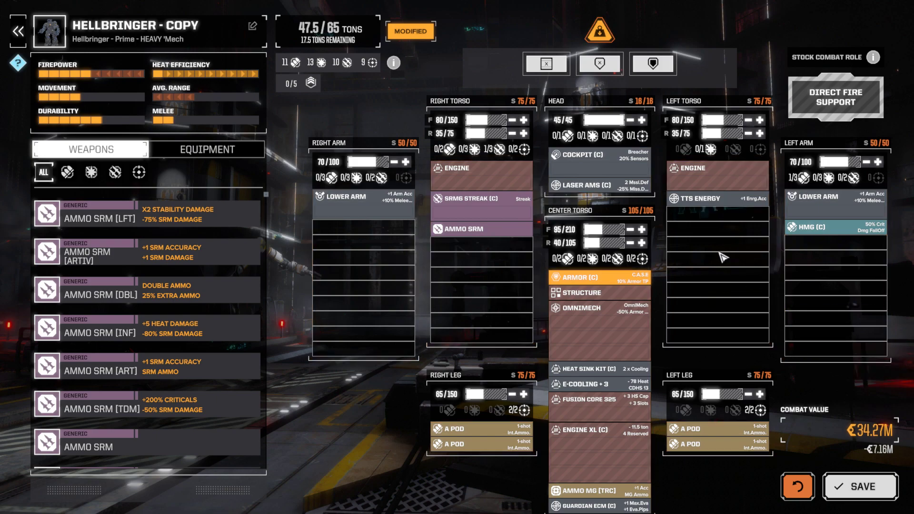
left_click_drag(699, 210, 797, 395)
left_click_drag(826, 231, 837, 387)
left_click_drag(695, 446, 681, 483)
left_click_drag(481, 444, 498, 477)
left_click_drag(592, 483, 576, 505)
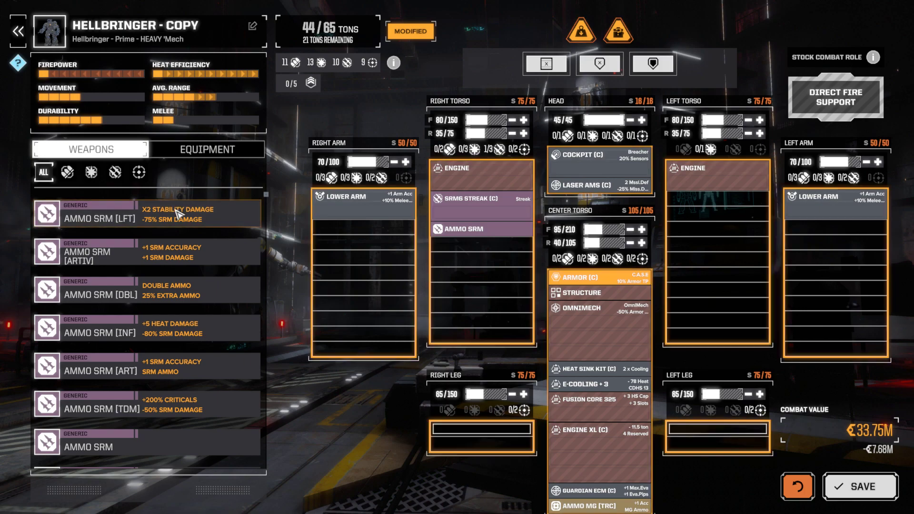
Install a Clan Gauss Rifle (C) in the right arm
left_click(67, 173)
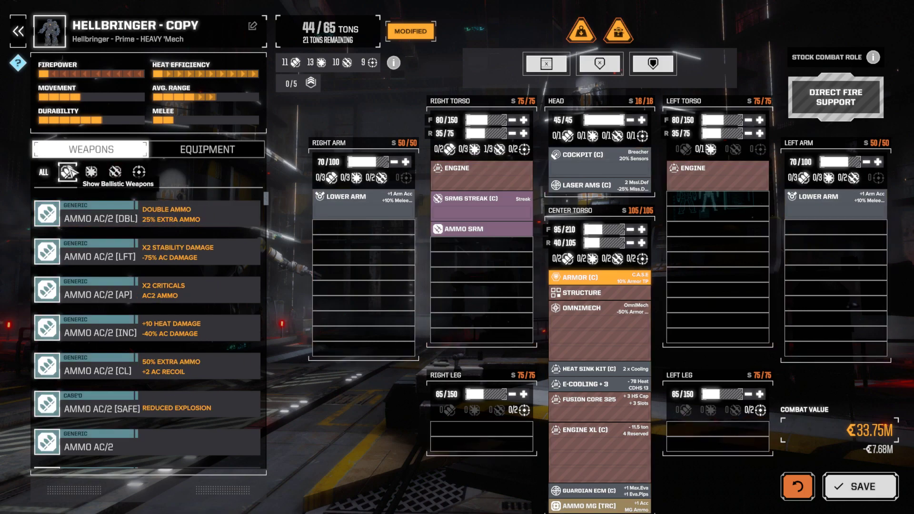
scroll(230, 238, "down", 2)
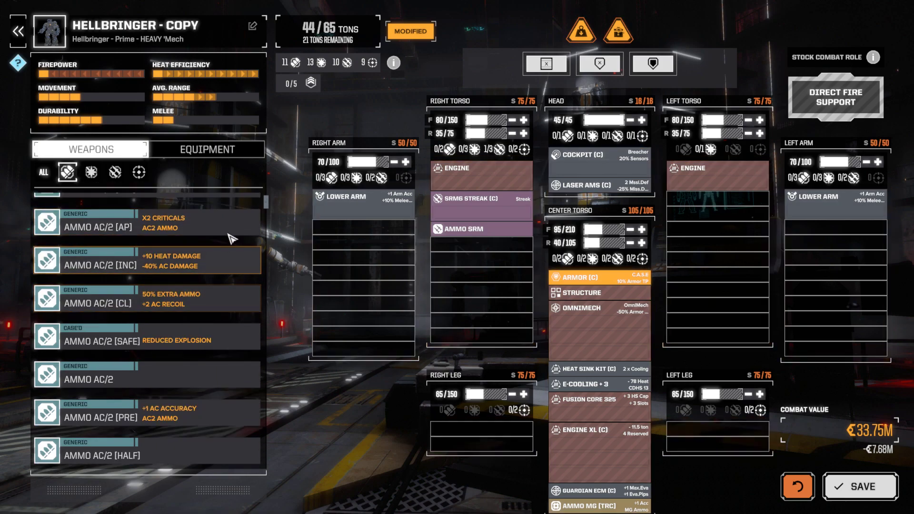
left_click_drag(267, 209, 280, 430)
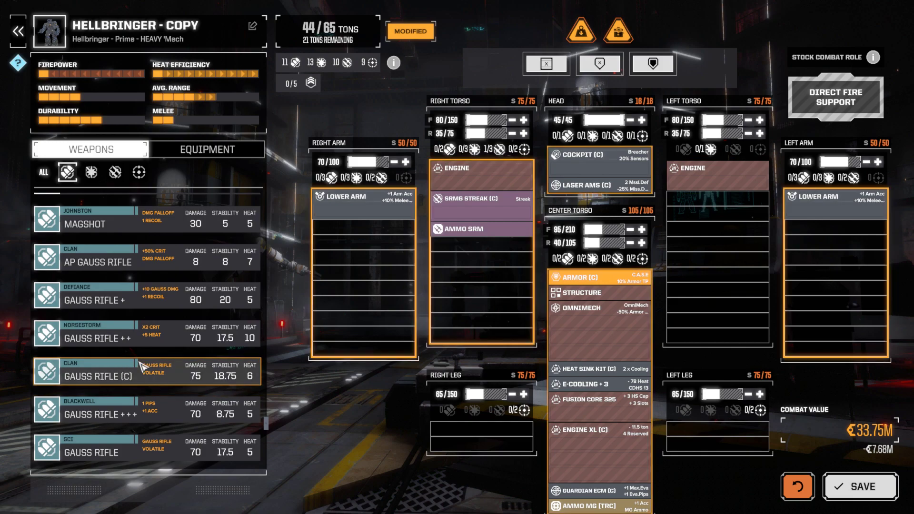
left_click_drag(139, 363, 363, 249)
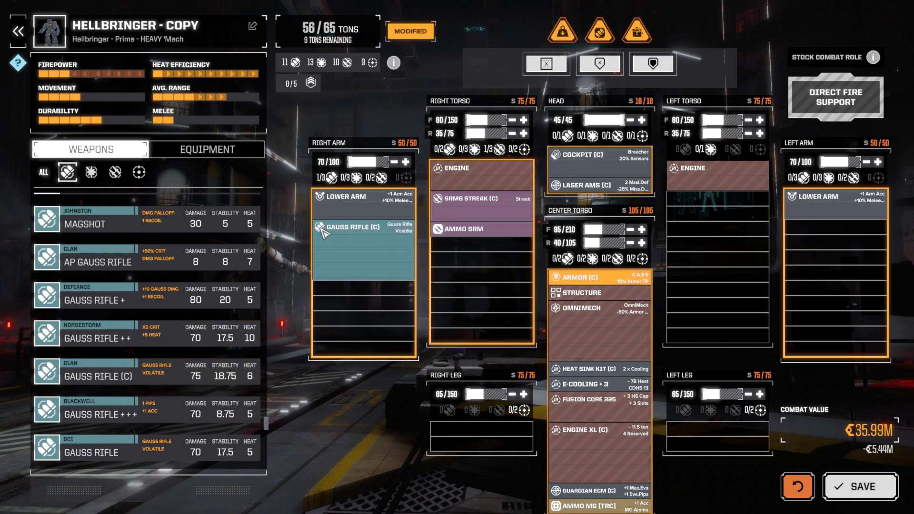
Install one Clan ER Medium Laser (C) in the right arm and two in the left arm
left_click(91, 172)
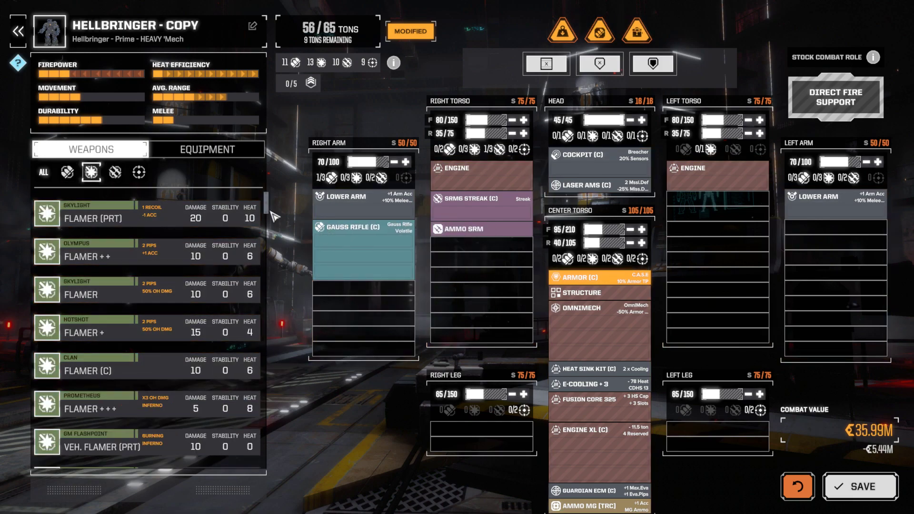
scroll(275, 231, "down", 10)
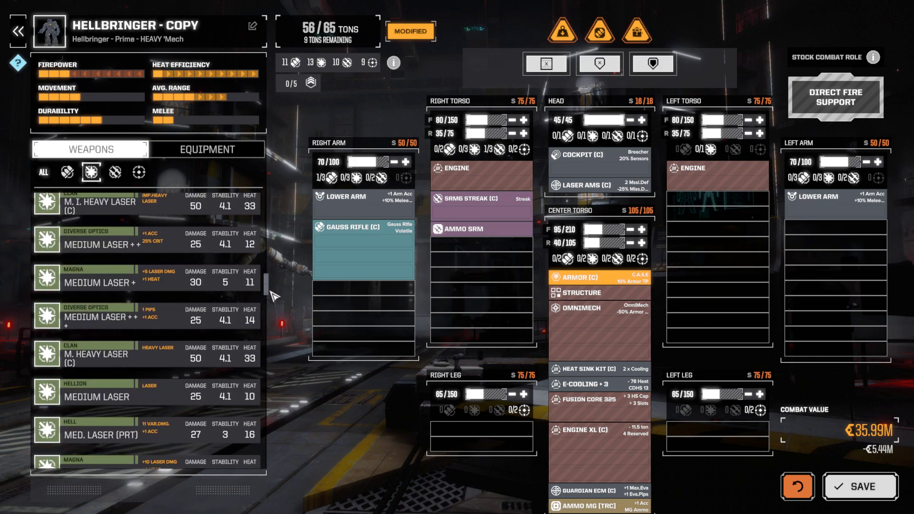
scroll(273, 296, "down", 6)
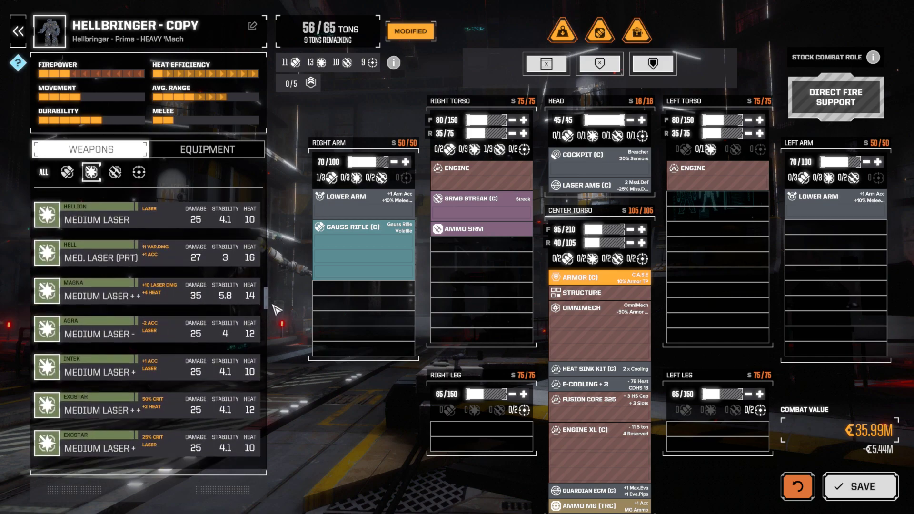
scroll(281, 322, "down", 4)
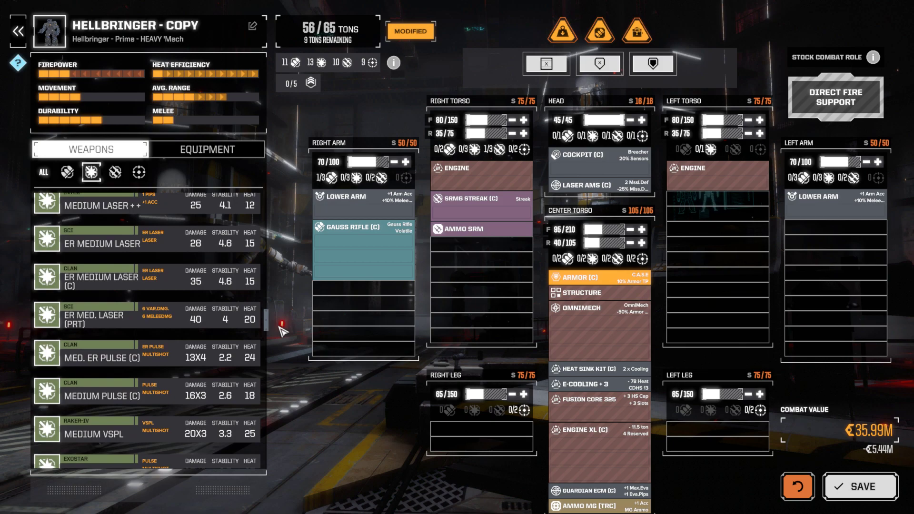
left_click_drag(128, 286, 328, 288)
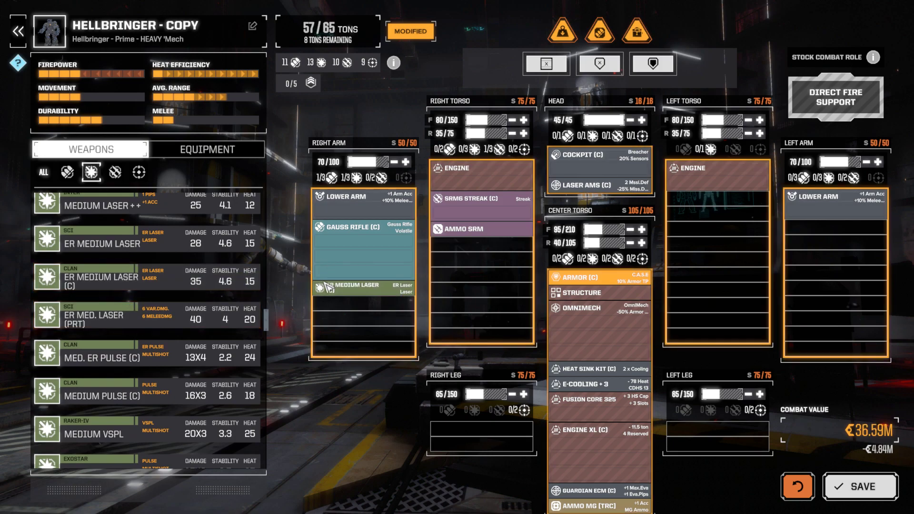
left_click_drag(112, 276, 792, 233)
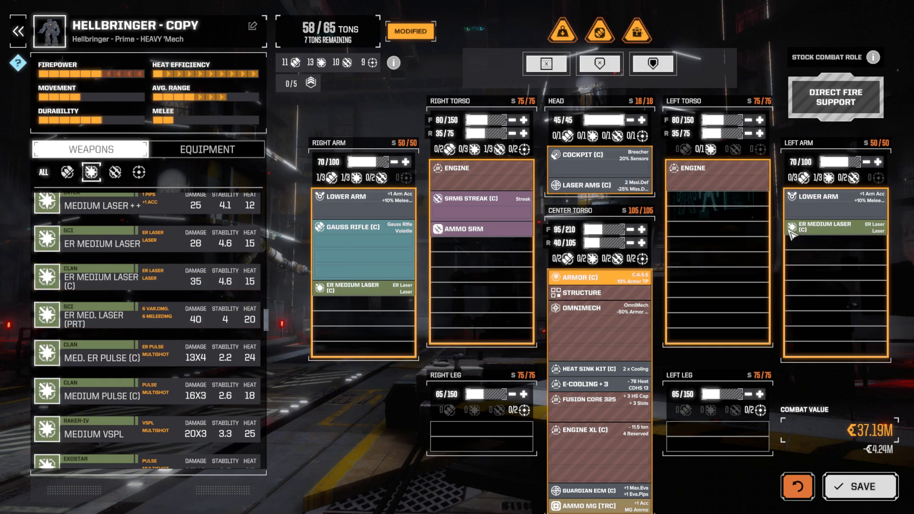
left_click_drag(112, 277, 805, 251)
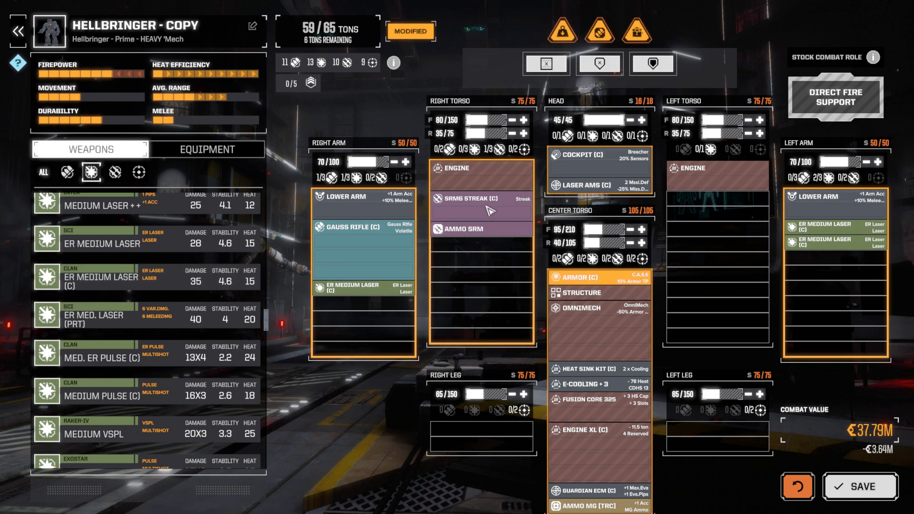
Replace the right torso's SRM6 Streak (C) with two Clan SRM6 (C) launchers
mouse_move(485, 204)
left_mouse_down()
mouse_move(400, 371)
mouse_move(279, 405)
left_mouse_up()
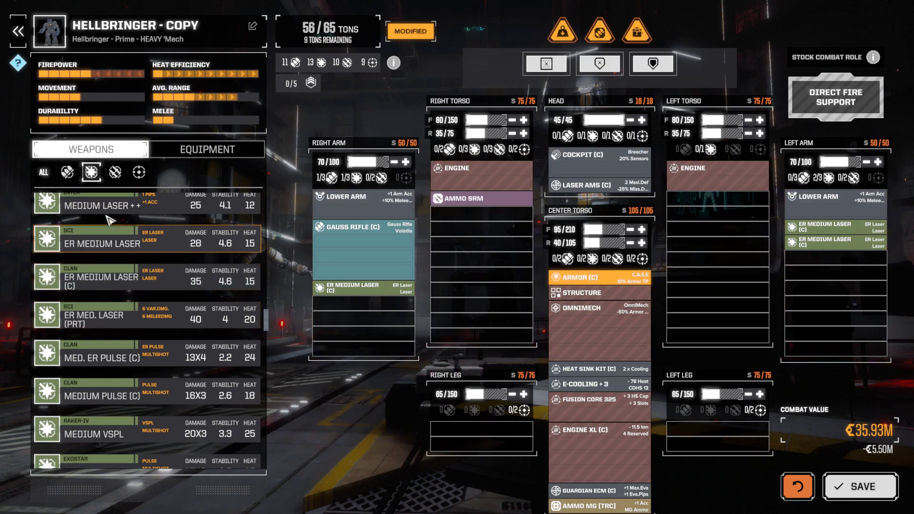
left_click(115, 172)
scroll(244, 314, "down", 2)
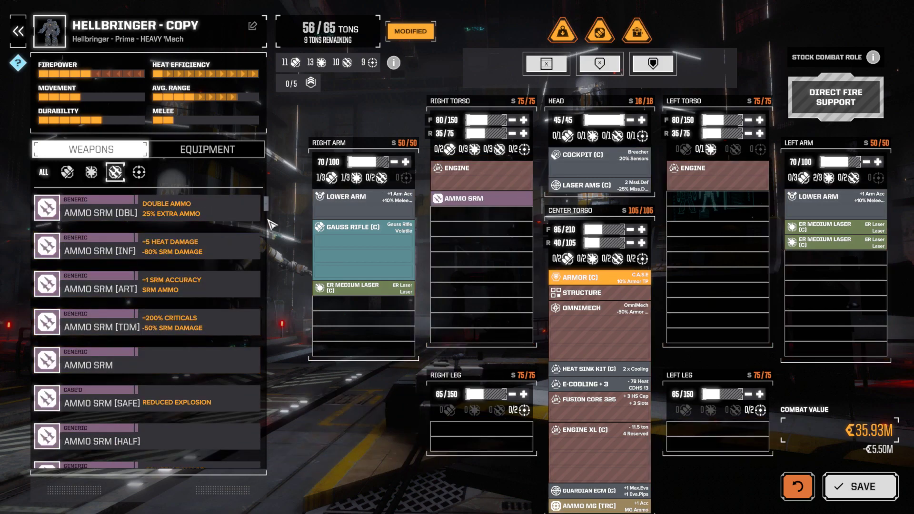
left_click_drag(268, 206, 289, 308)
double_click(123, 318)
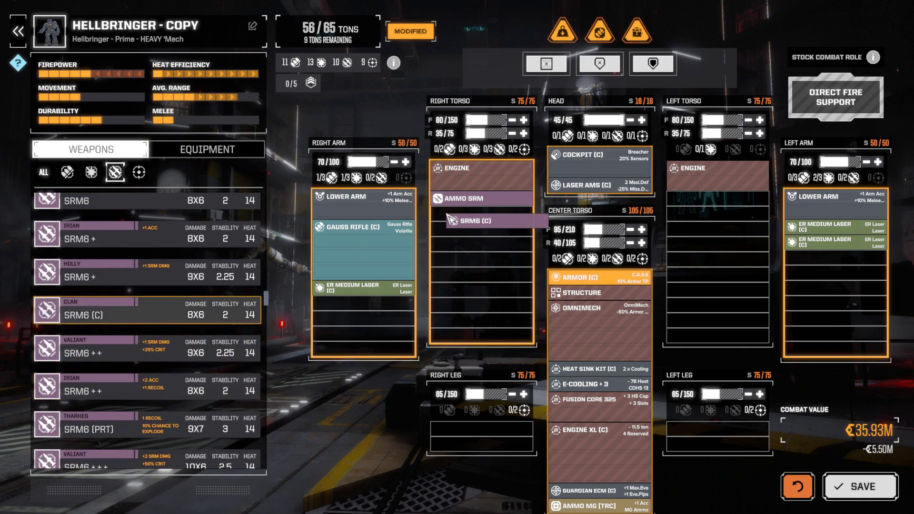
double_click(119, 319)
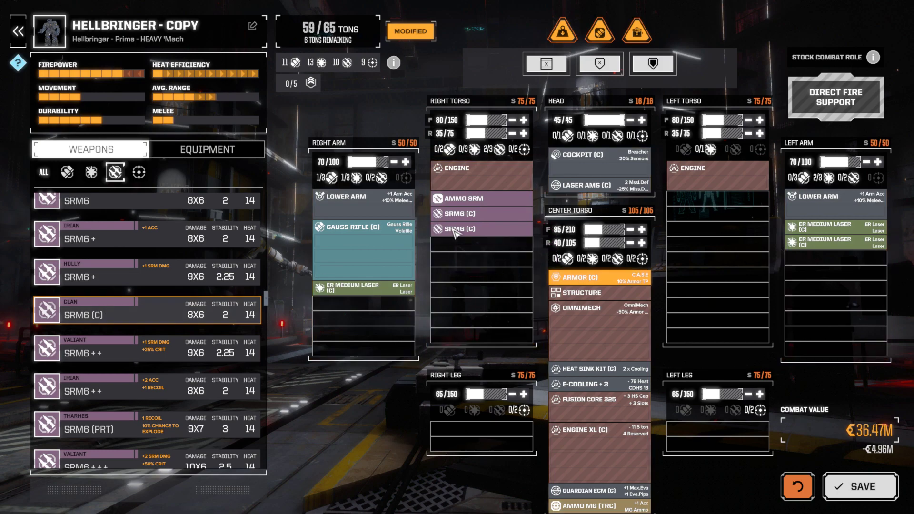
left_click_drag(118, 320, 720, 297)
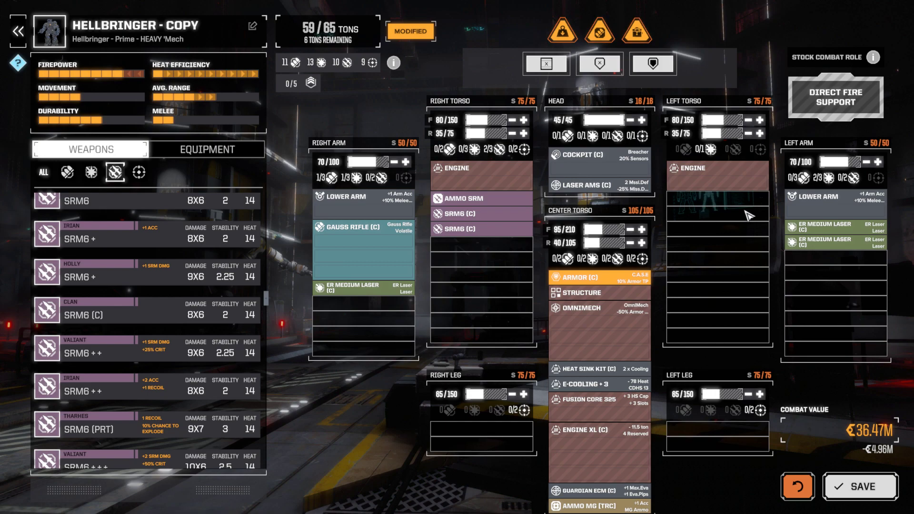
Install two Clan MG (C) machine guns in the Hellbringer's right torso
left_click(863, 491)
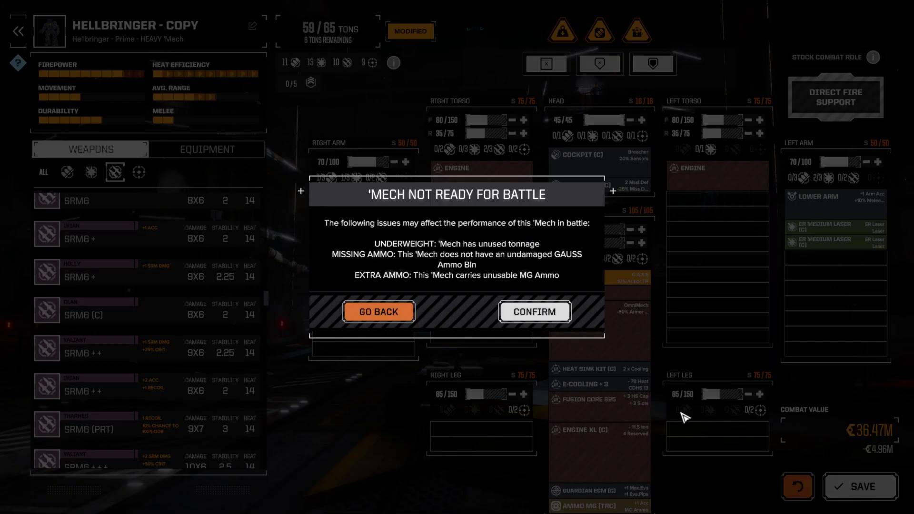
left_click(395, 316)
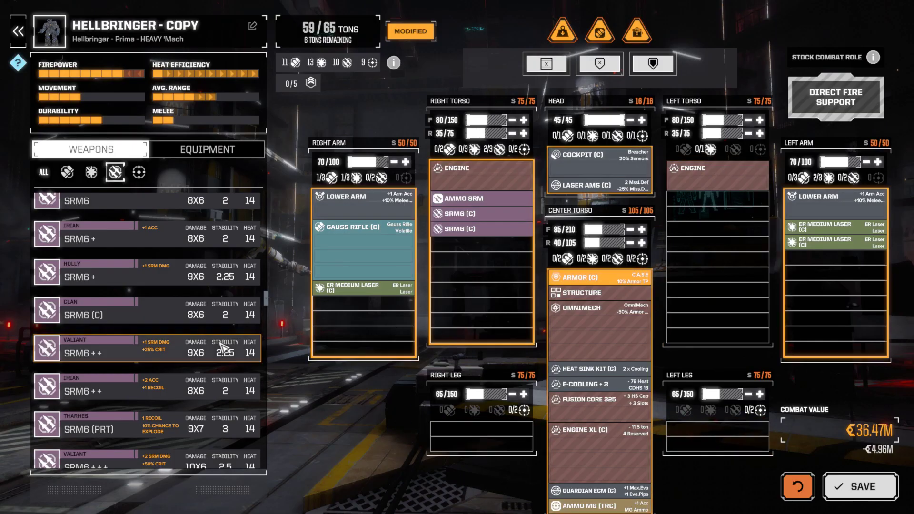
left_click(68, 175)
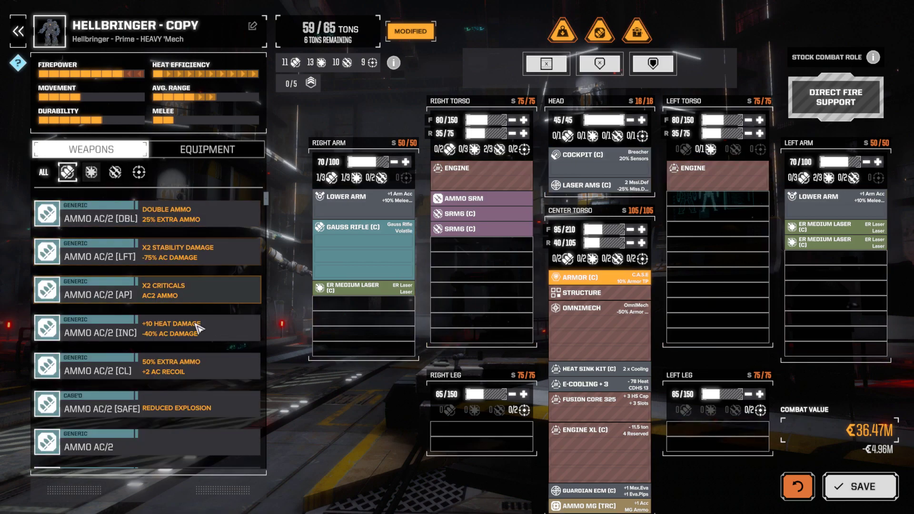
scroll(200, 326, "down", 6)
scroll(204, 329, "down", 10)
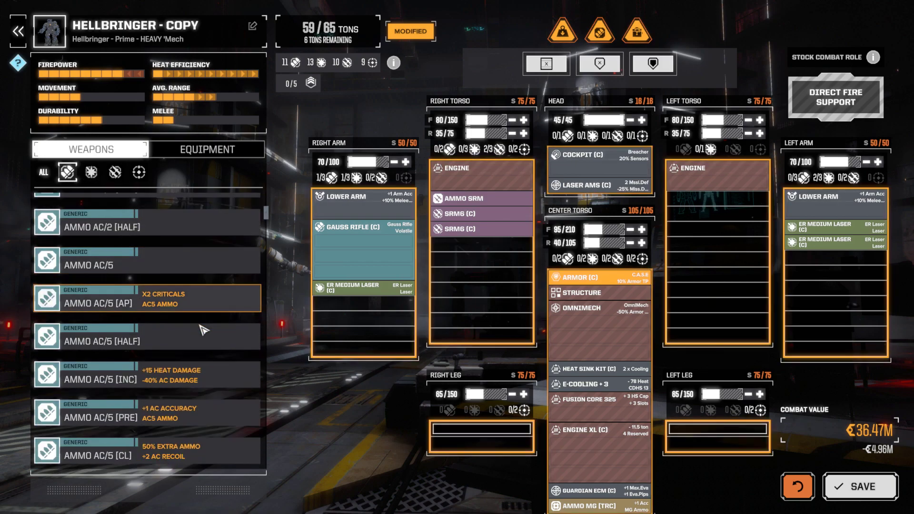
scroll(283, 423, "down", 15)
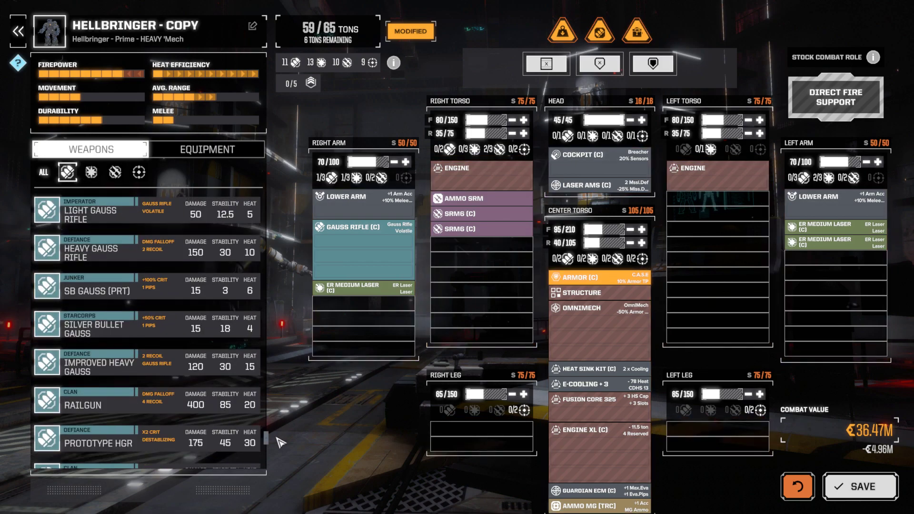
scroll(283, 452, "down", 2)
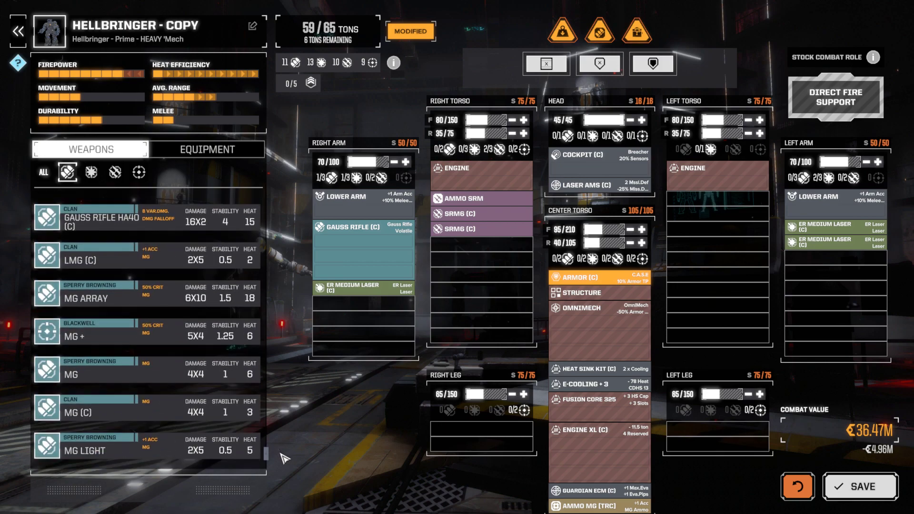
left_click_drag(123, 402, 476, 245)
left_click_drag(135, 404, 497, 271)
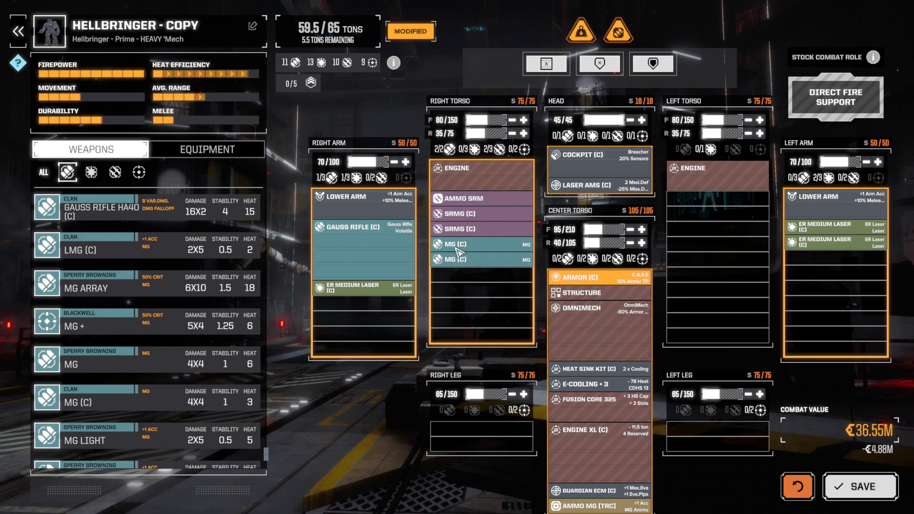
Add a standard Ammo Gauss bin to the right arm and save the customised Hellbringer
left_click(862, 487)
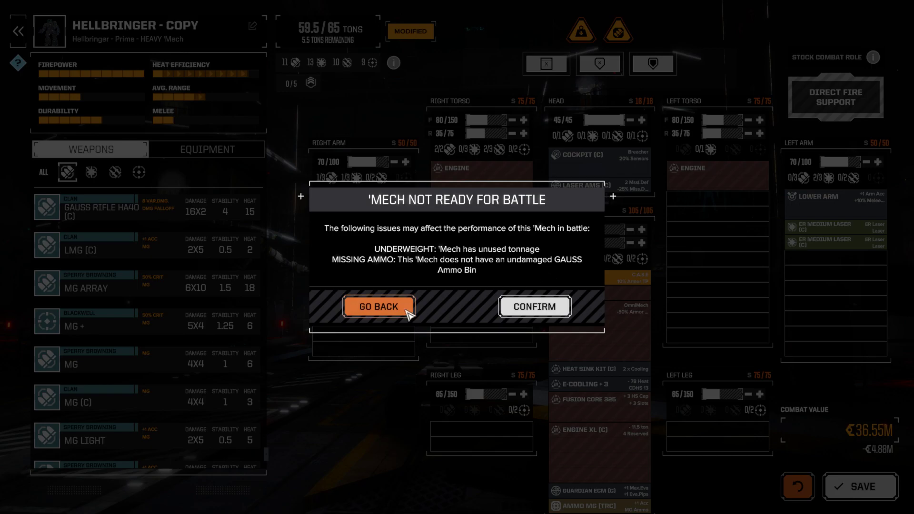
left_click(387, 309)
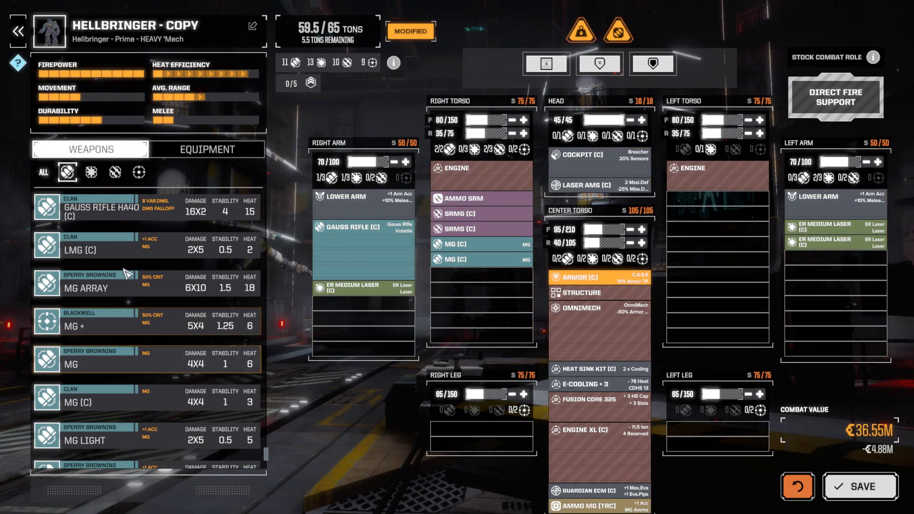
left_click_drag(267, 460, 271, 271)
left_click_drag(145, 370, 372, 304)
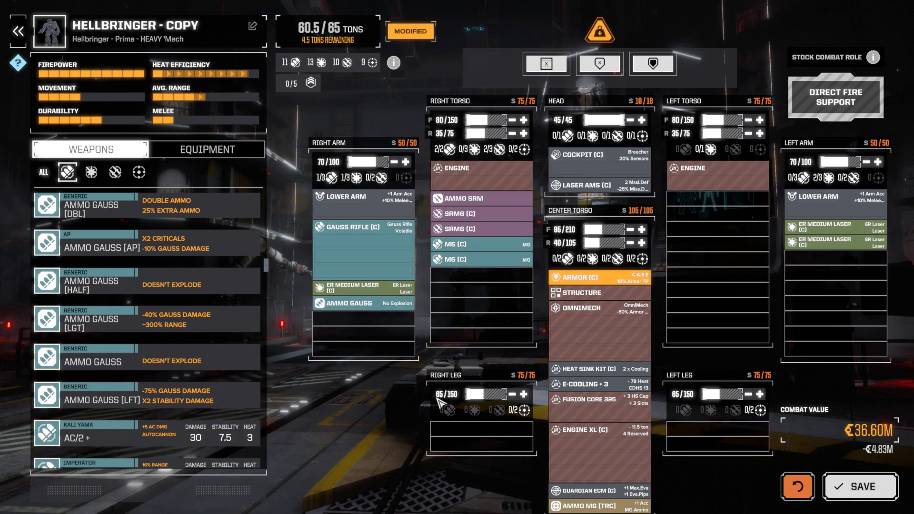
left_click(861, 487)
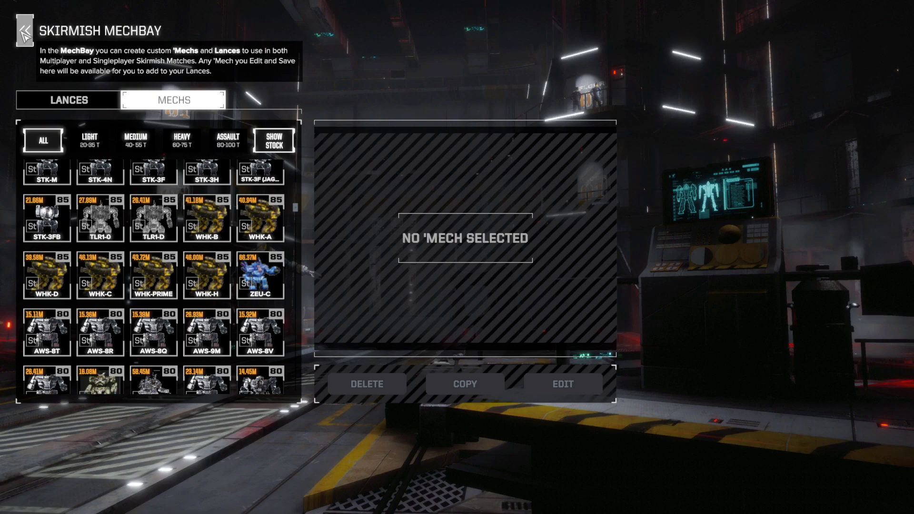
Leave the MechBay for a single player skirmish and set the maximum lance value to Unlimited
left_click(25, 31)
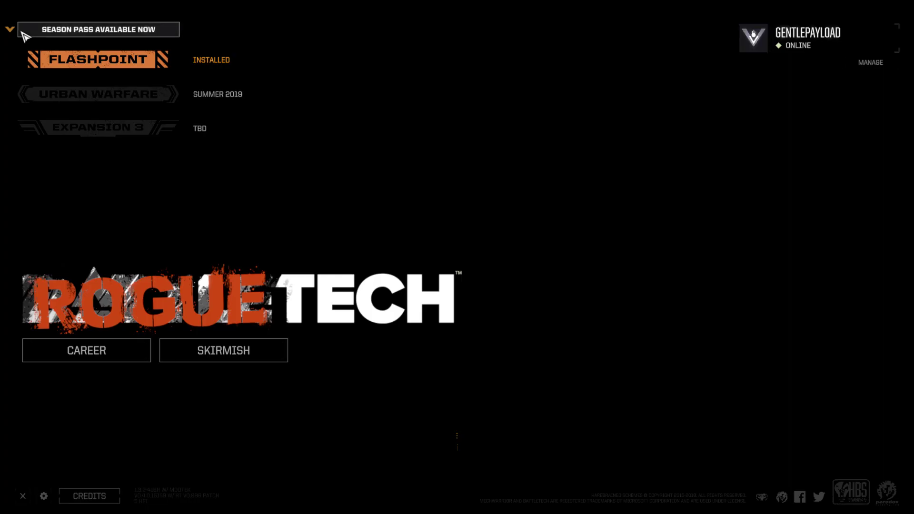
left_click(227, 355)
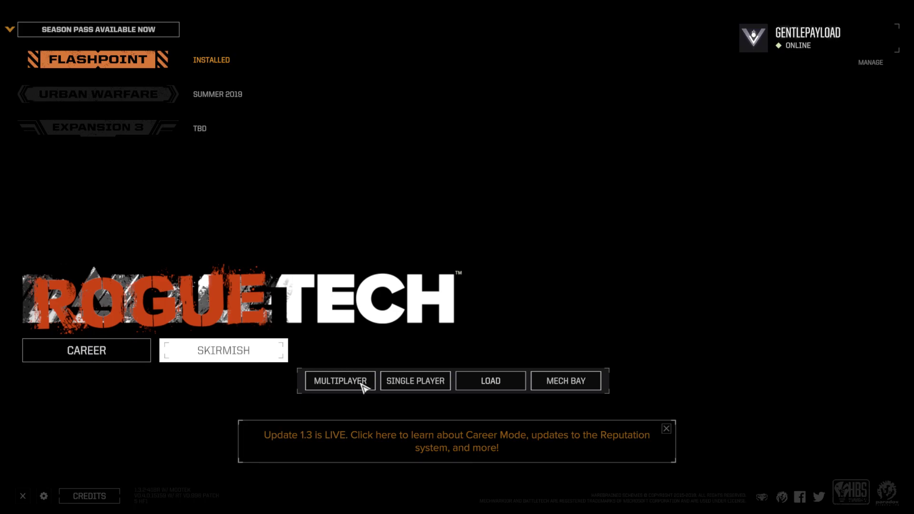
left_click(421, 383)
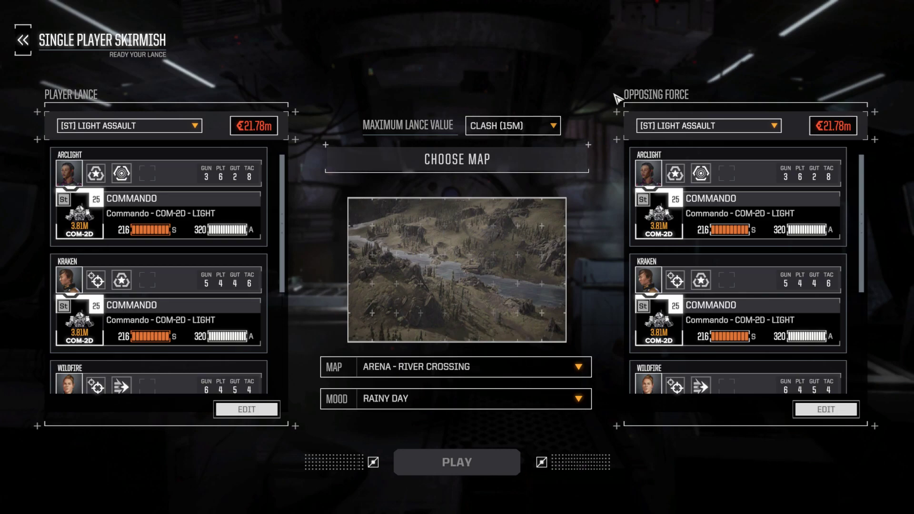
left_click(555, 126)
left_click(498, 188)
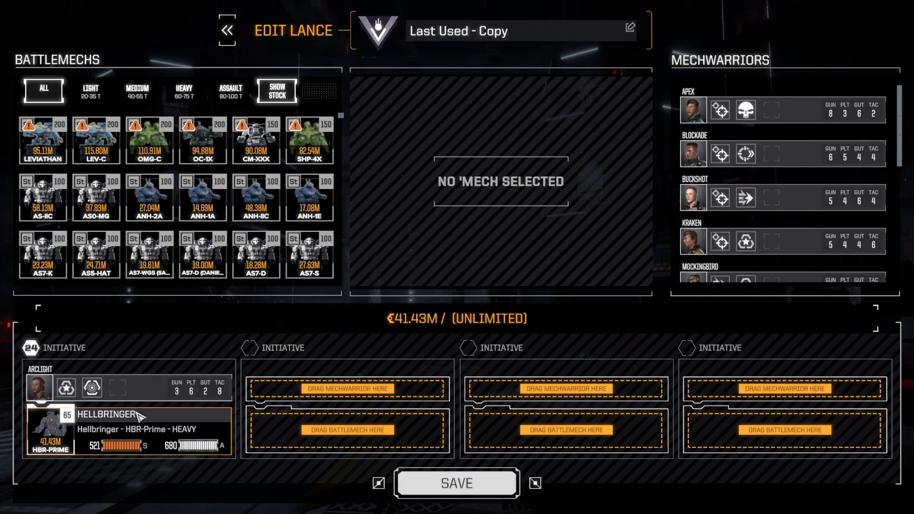
Replace the lance's existing Hellbringer with the custom Hellbringer - Copy, hiding stock 'Mechs to find it, and save the lance
mouse_move(140, 417)
mouse_move(159, 434)
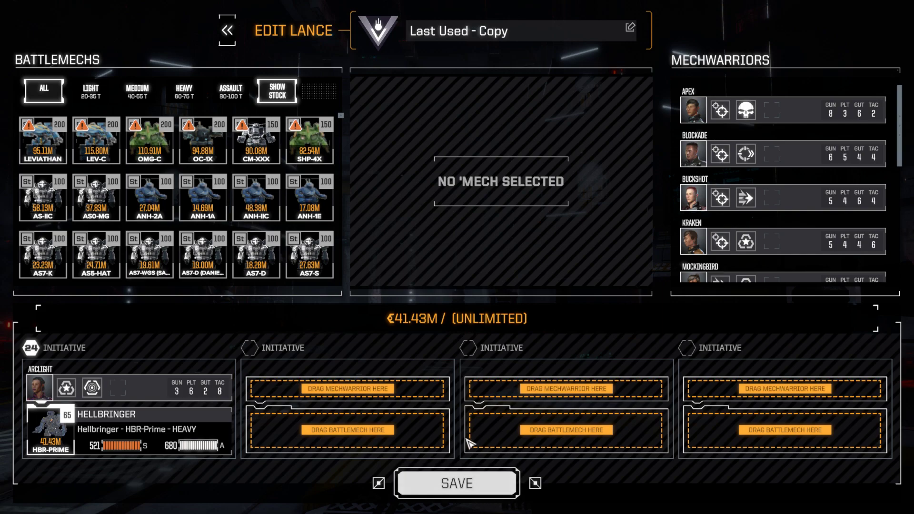
left_click_drag(167, 432, 202, 46)
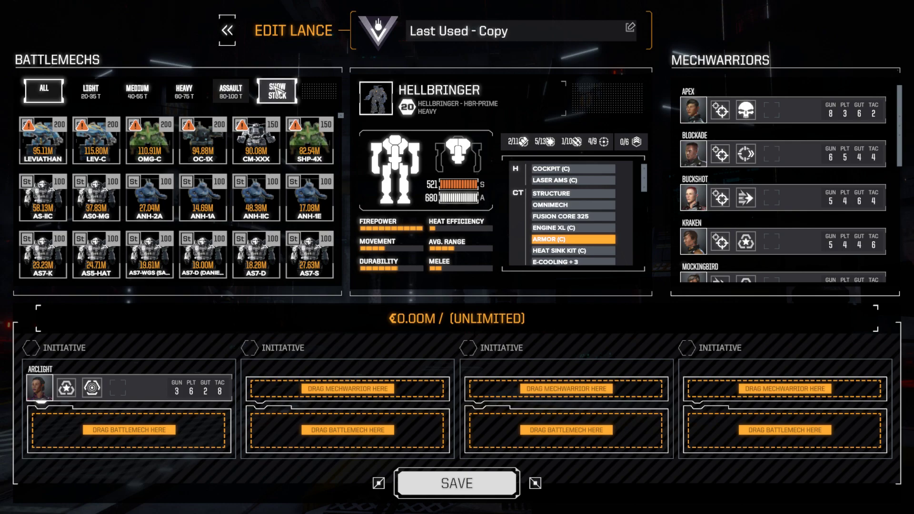
left_click(281, 94)
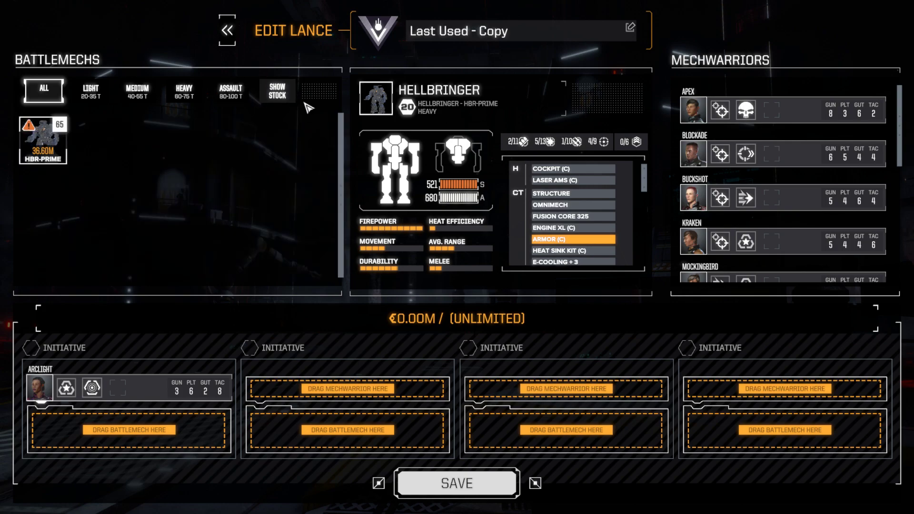
left_click_drag(50, 151, 134, 431)
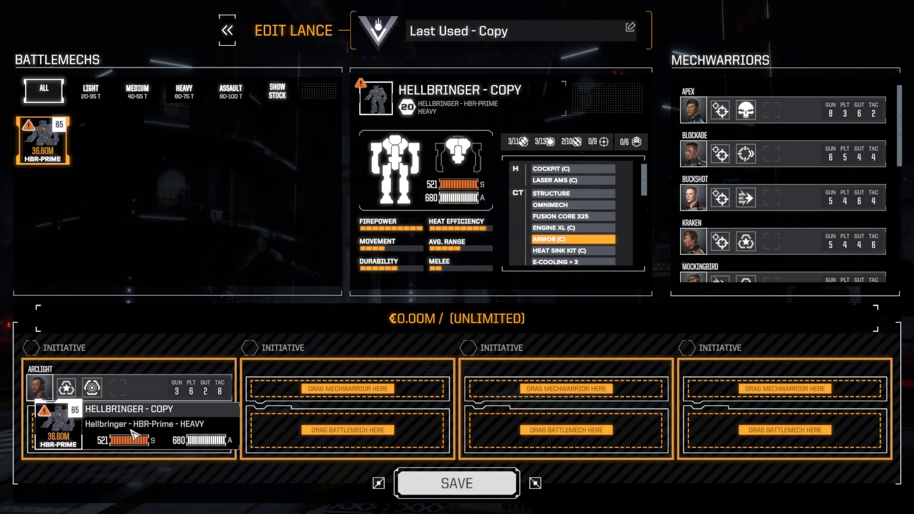
left_click(415, 495)
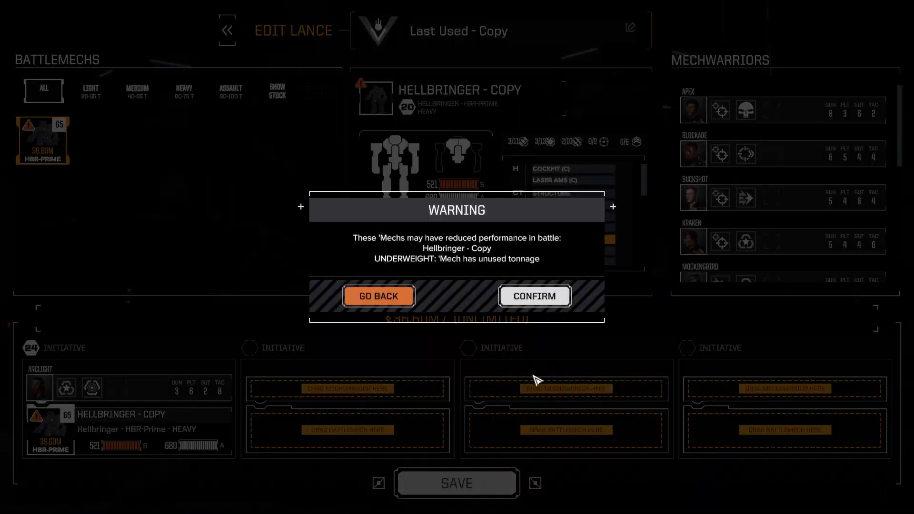
left_click(541, 300)
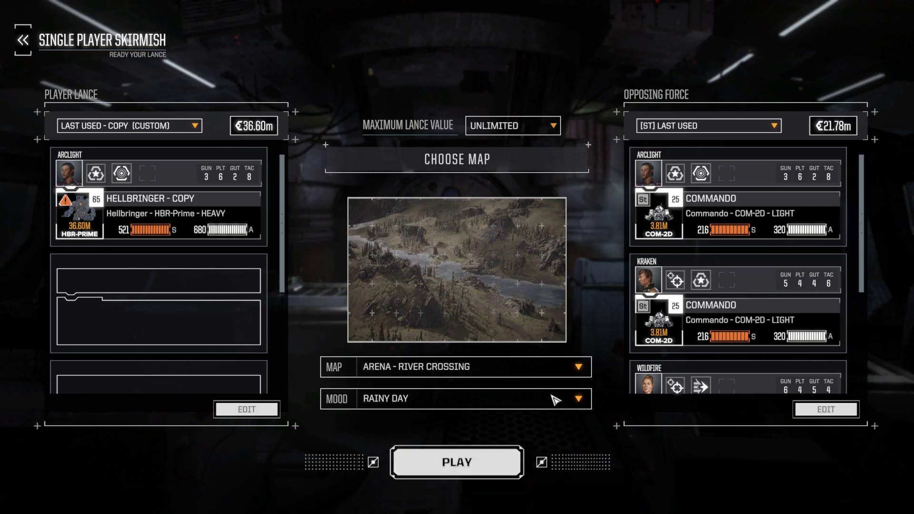
Launch the skirmish on Arena - River Crossing with the Rainy Day mood and begin the mission
left_click(479, 465)
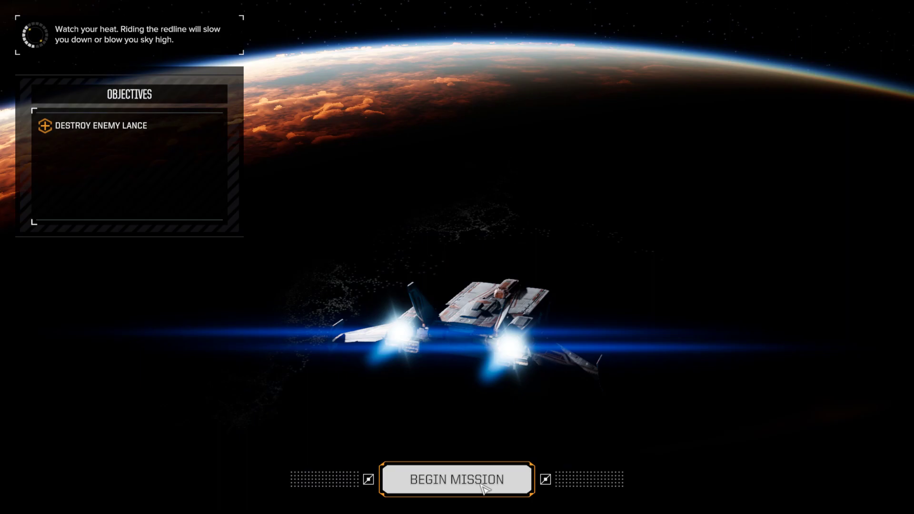
left_click(482, 488)
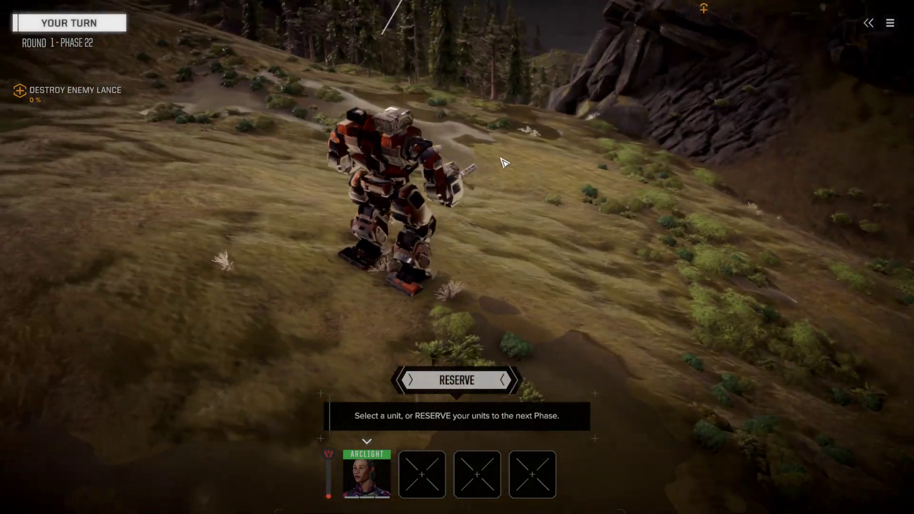
Examine the weapon meshes on the Hellbringer's arms and torso from several angles, and switch from the game to the desktop
middle_click_drag(505, 163, 243, 153)
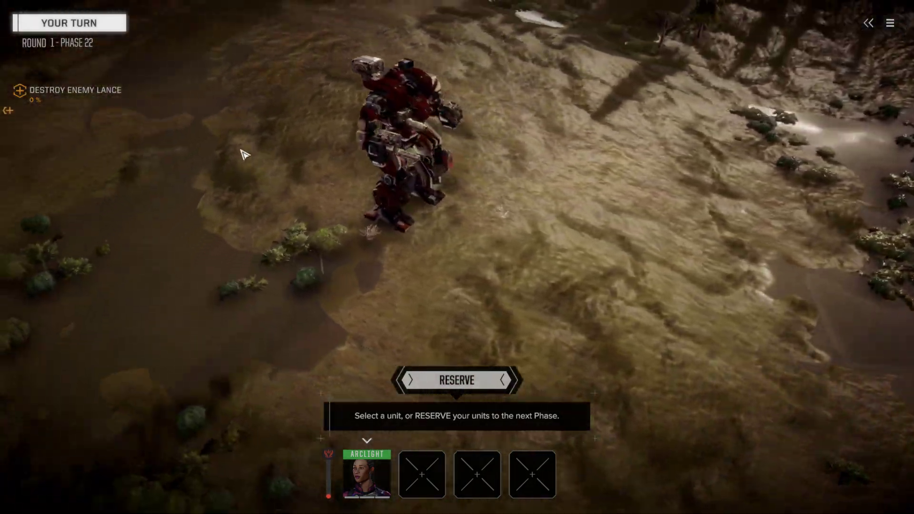
middle_click_drag(373, 214, 303, 125)
scroll(577, 147, "up", 4)
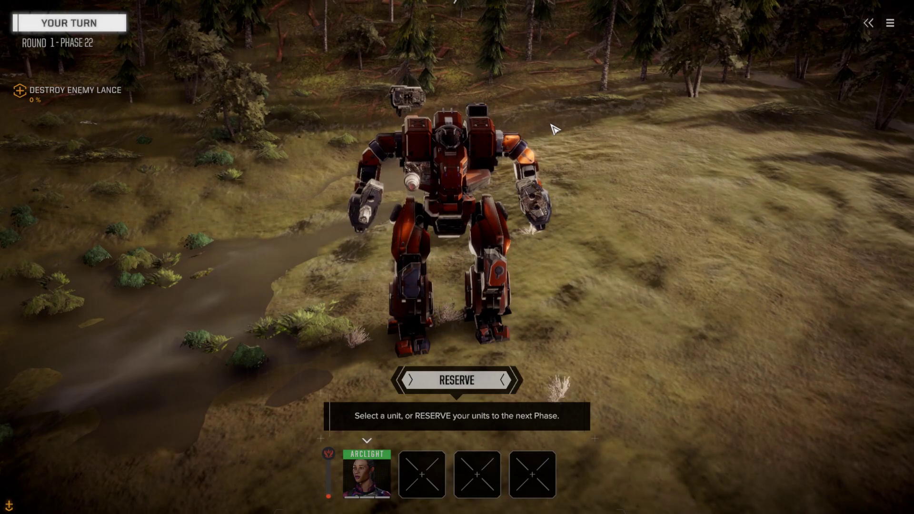
middle_click_drag(551, 125, 530, 153)
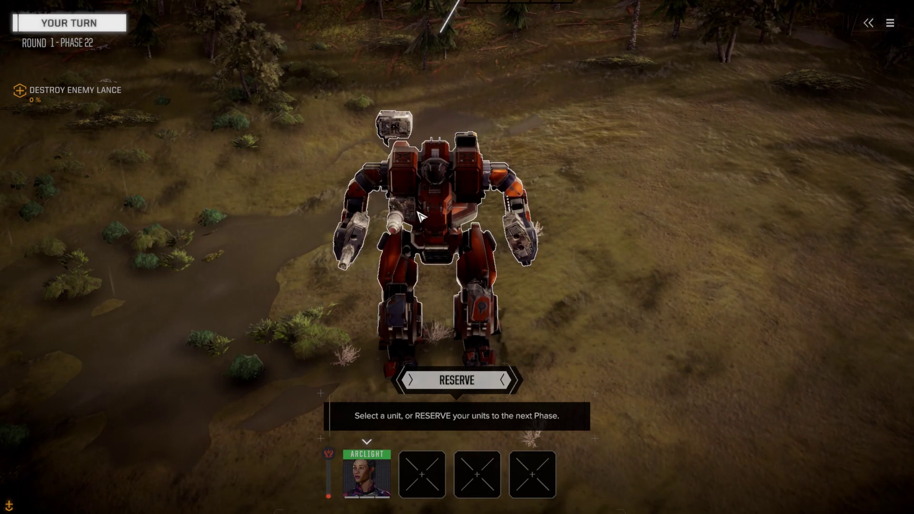
middle_click_drag(581, 182, 602, 178)
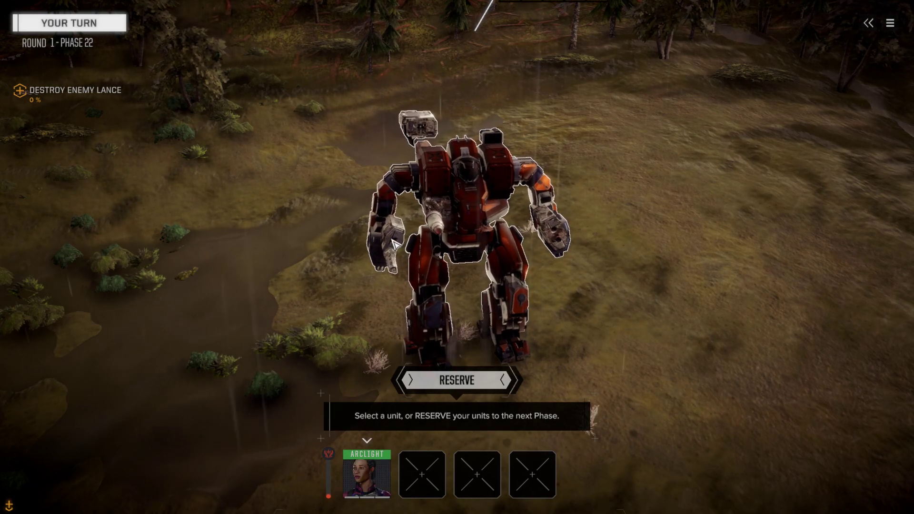
middle_click_drag(596, 273, 556, 235)
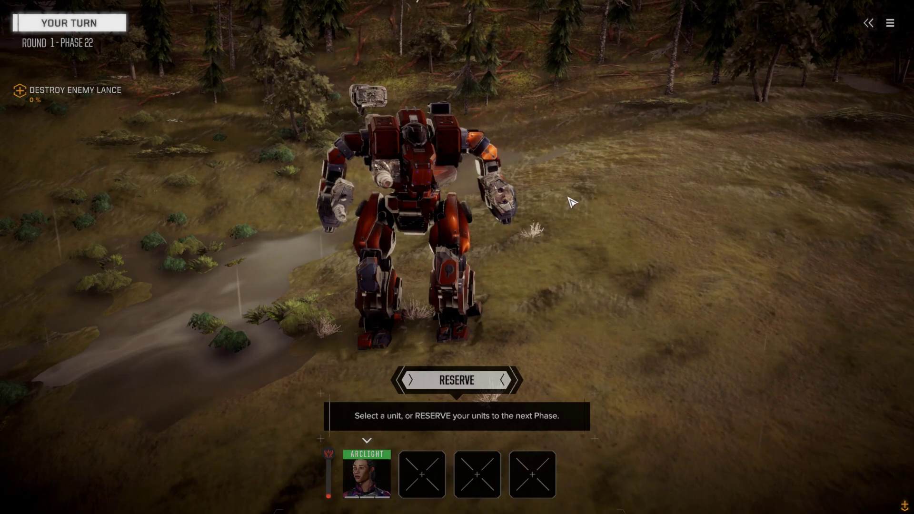
middle_click_drag(591, 187, 578, 226)
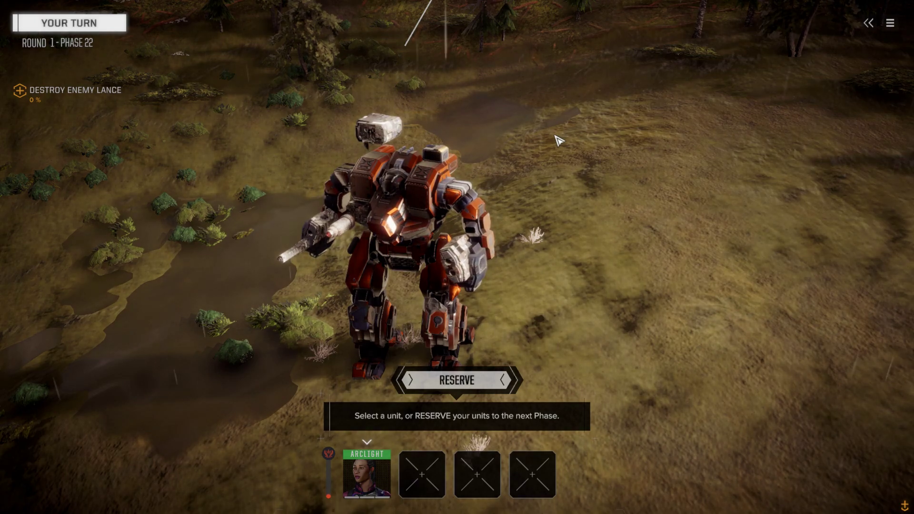
middle_click_drag(574, 177, 551, 163)
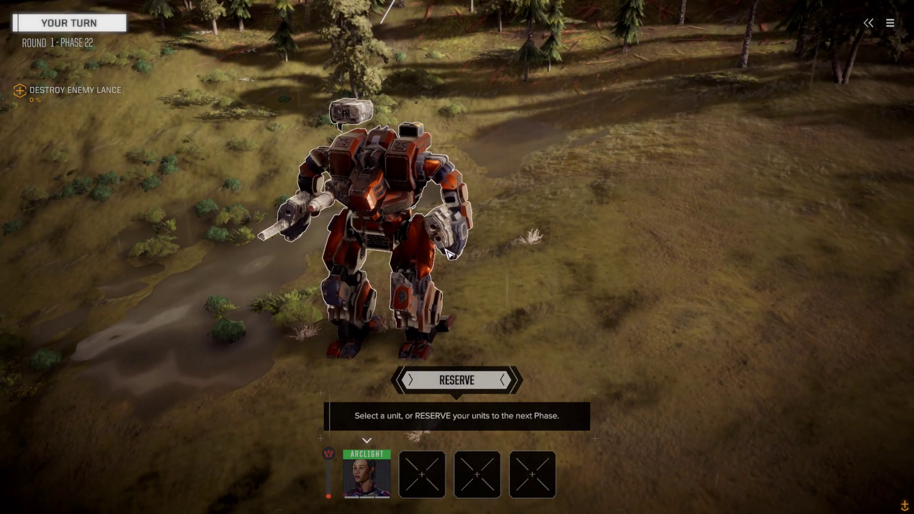
middle_click_drag(310, 277, 499, 257)
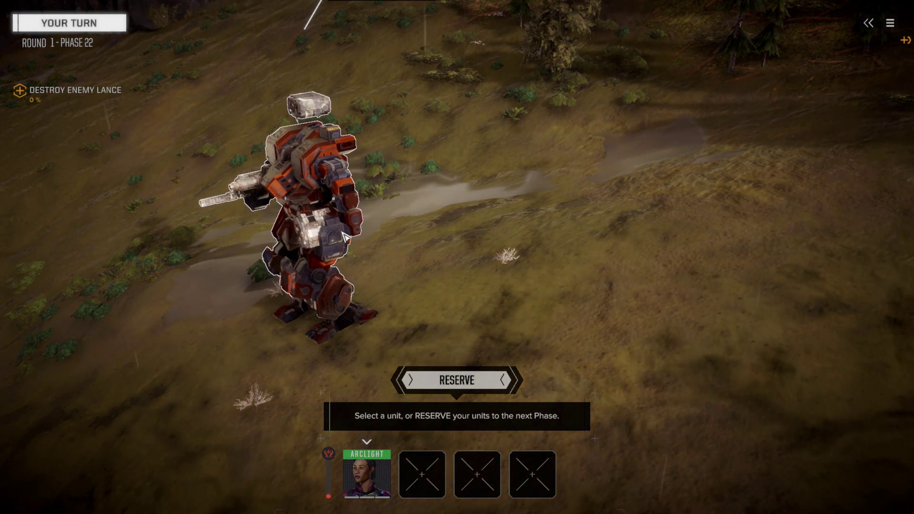
middle_click_drag(487, 172, 667, 193)
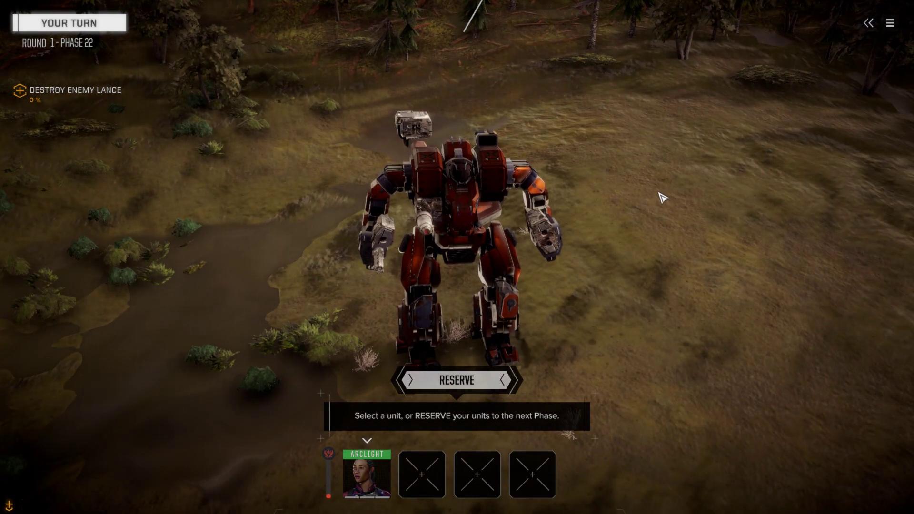
scroll(646, 161, "down", 1)
middle_click_drag(618, 157, 562, 156)
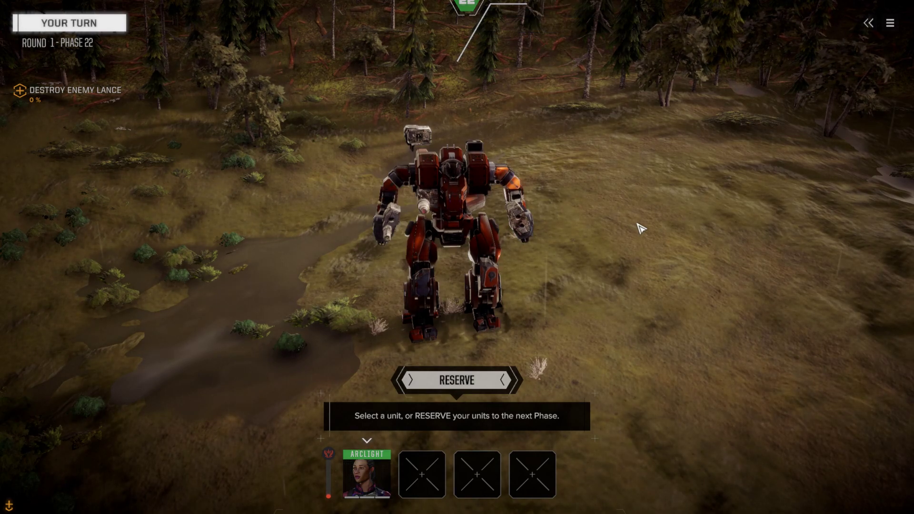
middle_click_drag(638, 225, 645, 196)
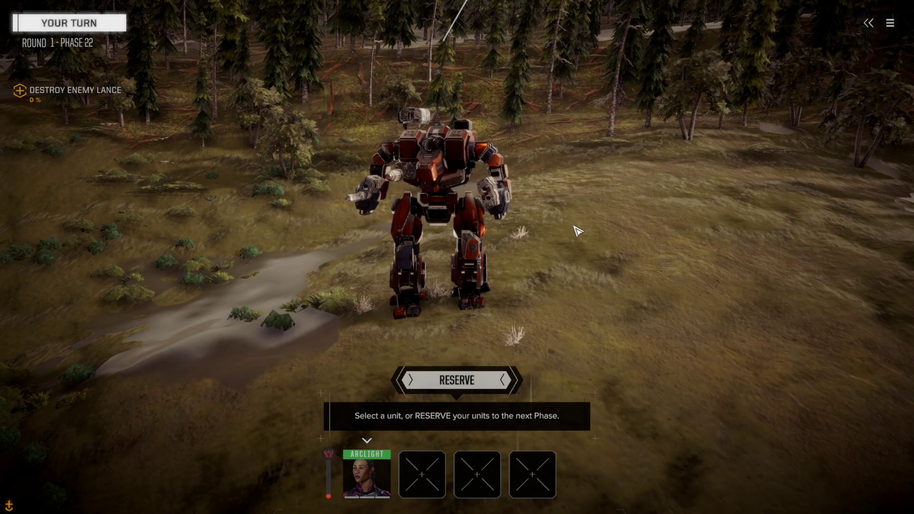
key("alt+Tab")
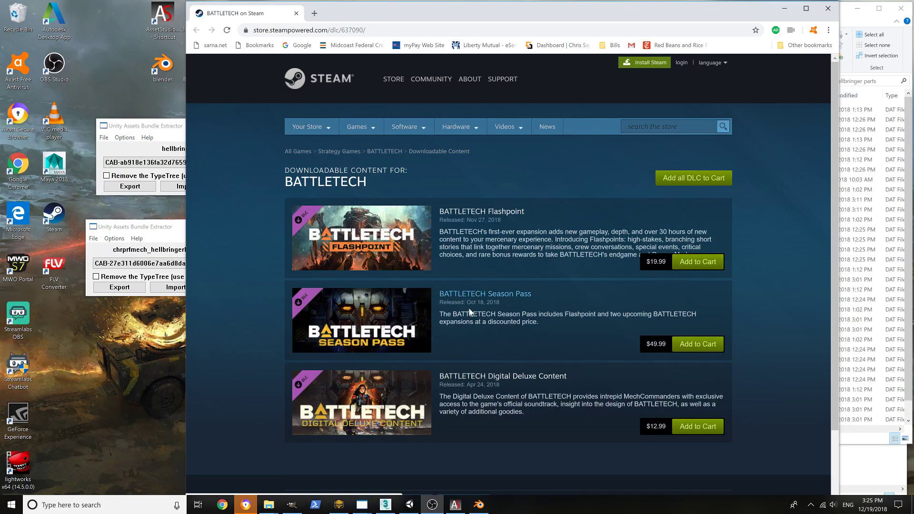
Close the browser window showing the BATTLETECH downloadable content store page and switch to 3ds Max
key("alt+Tab")
key("alt+Tab")
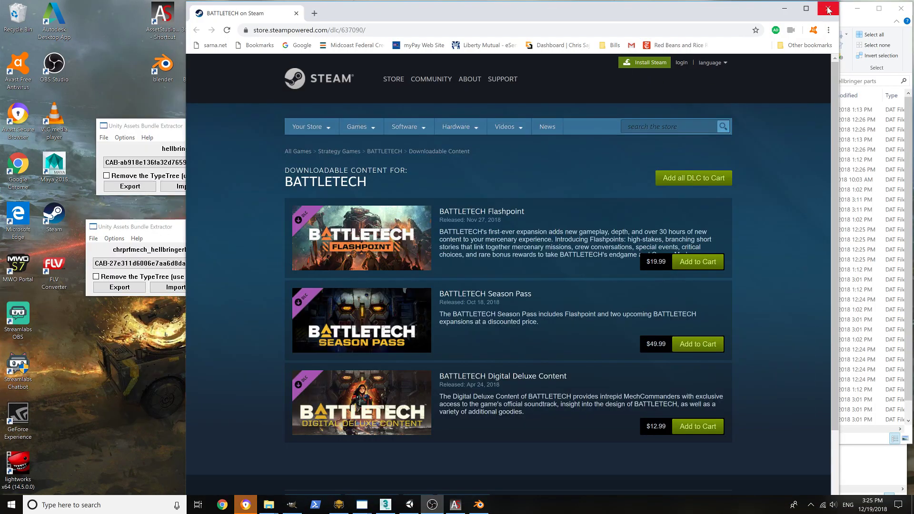
left_click(828, 9)
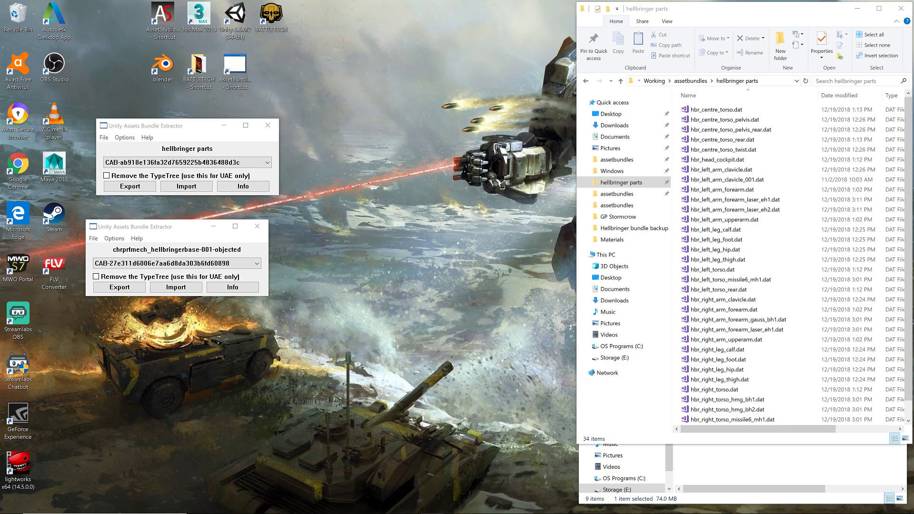
mouse_move(333, 512)
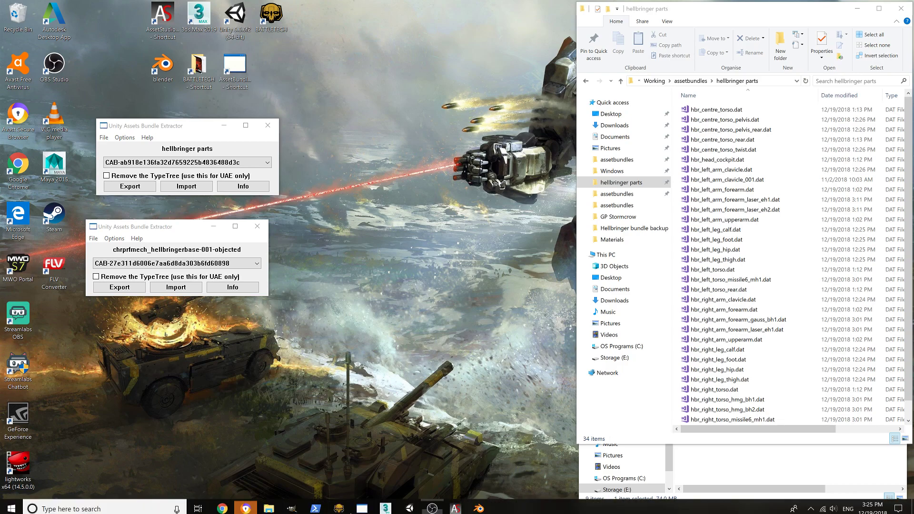
left_click(386, 506)
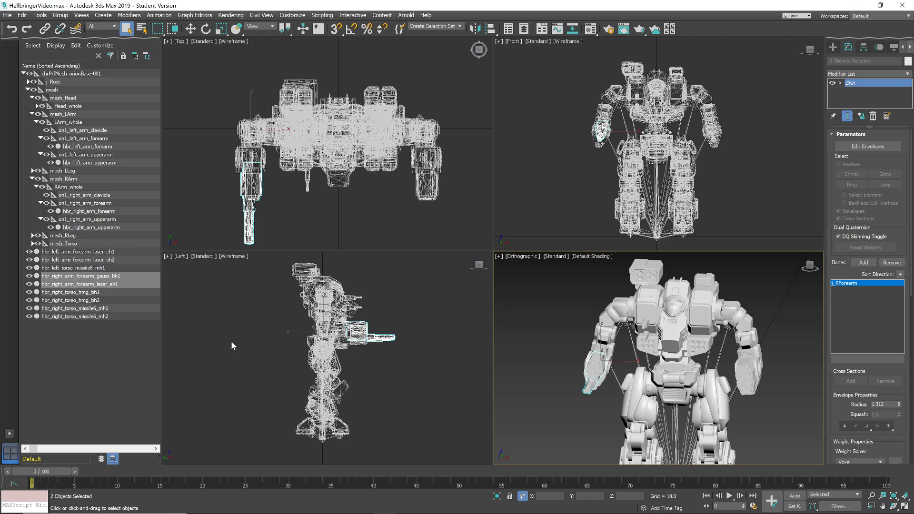
Select the weapon meshes from hbr_left_arm_forearm_laser_eh1 through hbr_right_torso_missile6_mh2 and activate Affect Object Only with the Move tool
left_click(101, 254)
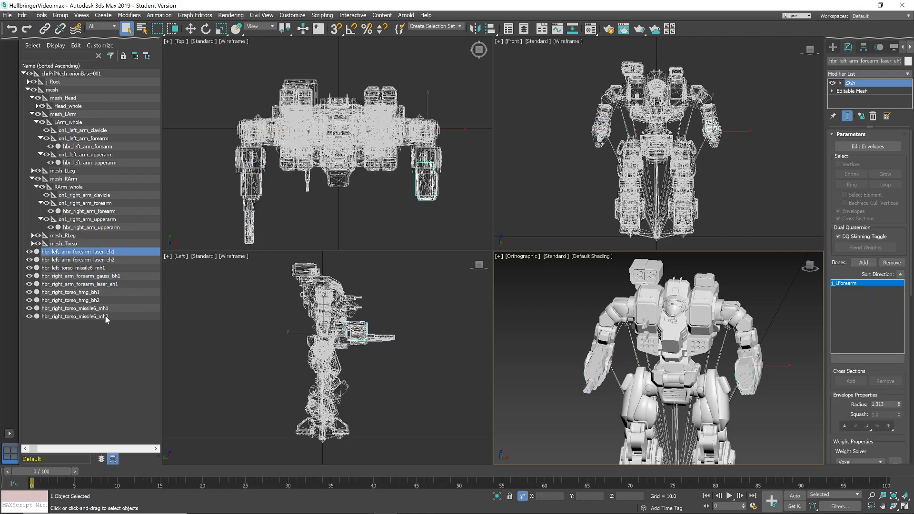
left_click(105, 317, "shift")
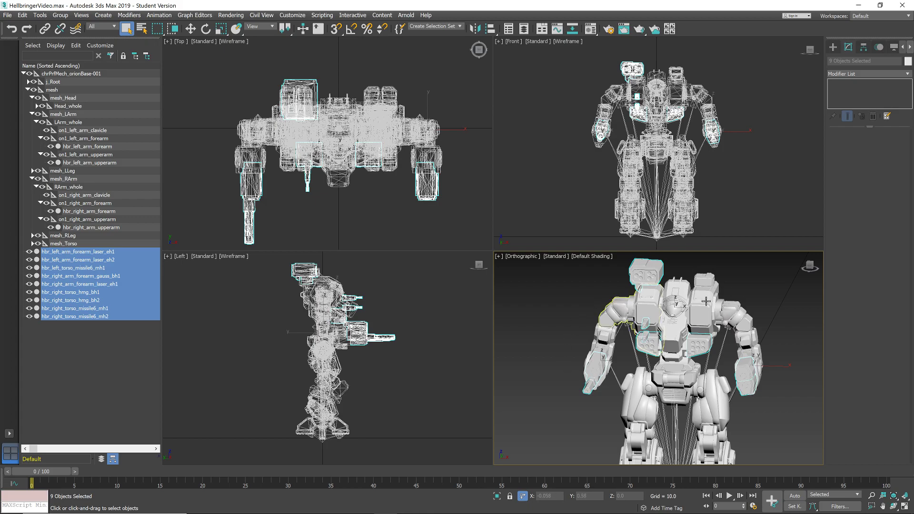
left_click(863, 47)
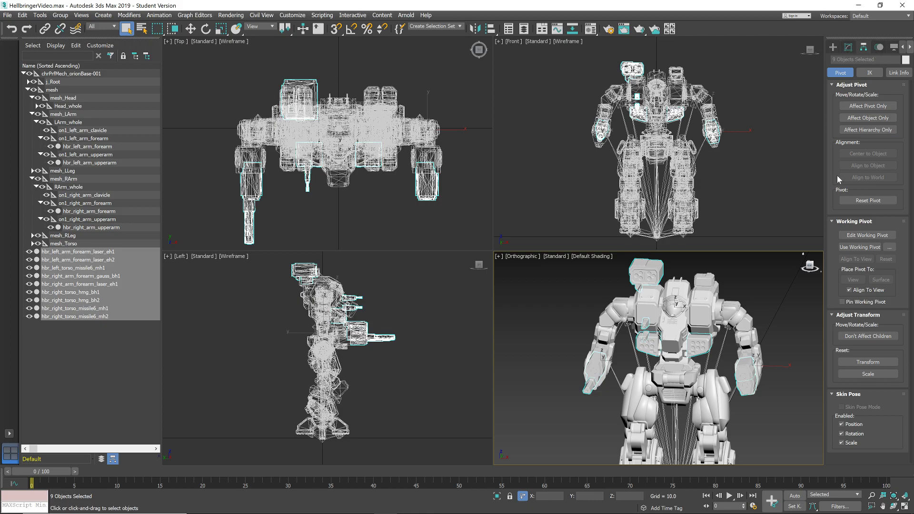
left_click(871, 118)
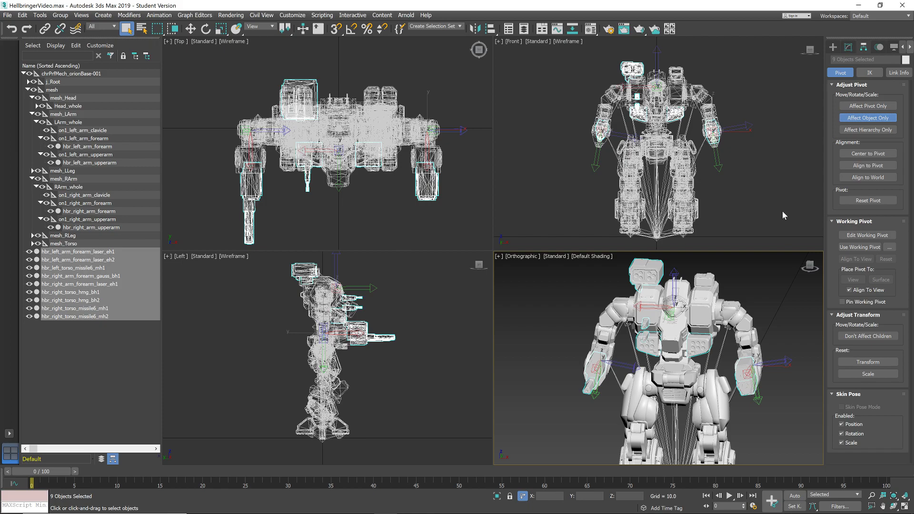
left_click(191, 29)
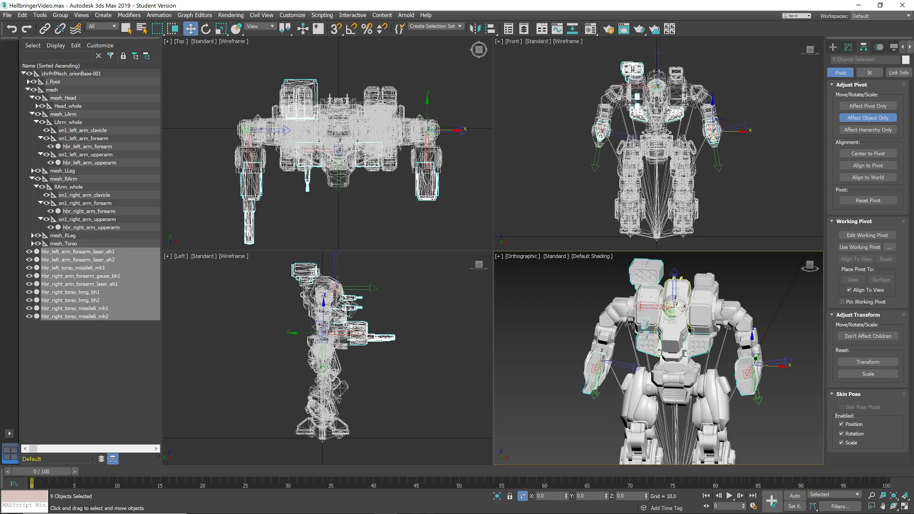
Switch to the BATTLETECH skirmish, examine up close how the weapon meshes sit on the Hellbringer's arms and torso, and return to 3ds Max
key("alt+Tab")
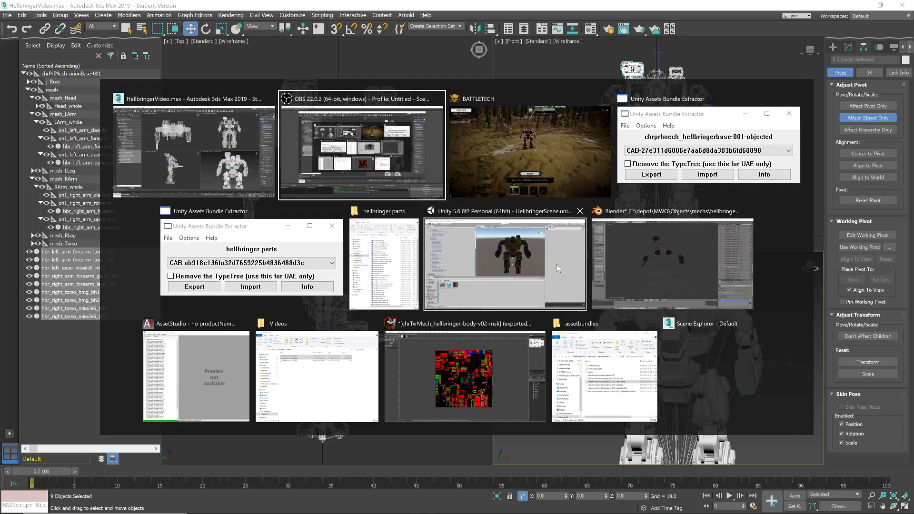
key("alt+Tab")
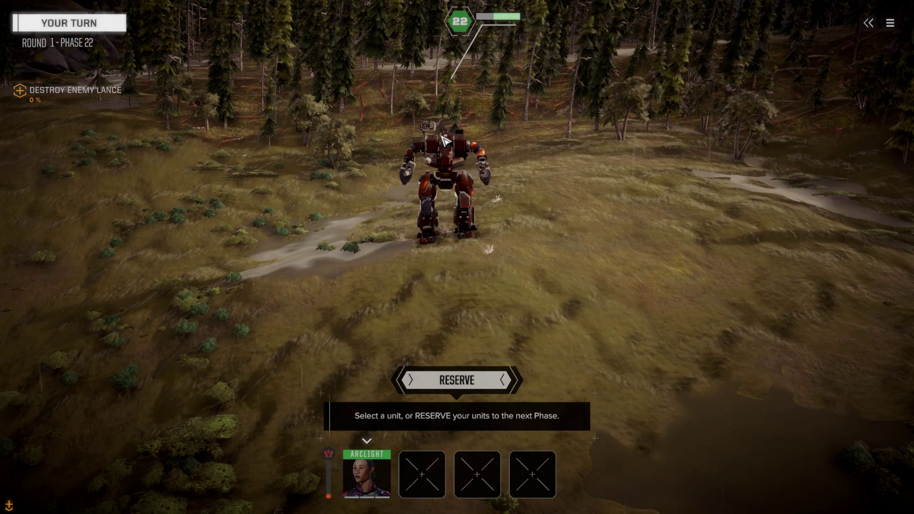
scroll(447, 139, "up", 1)
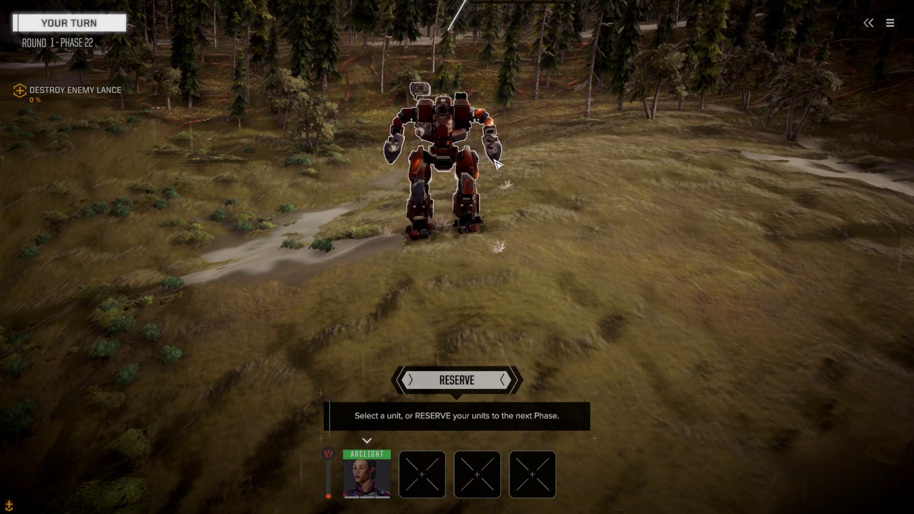
key("s")
key("a")
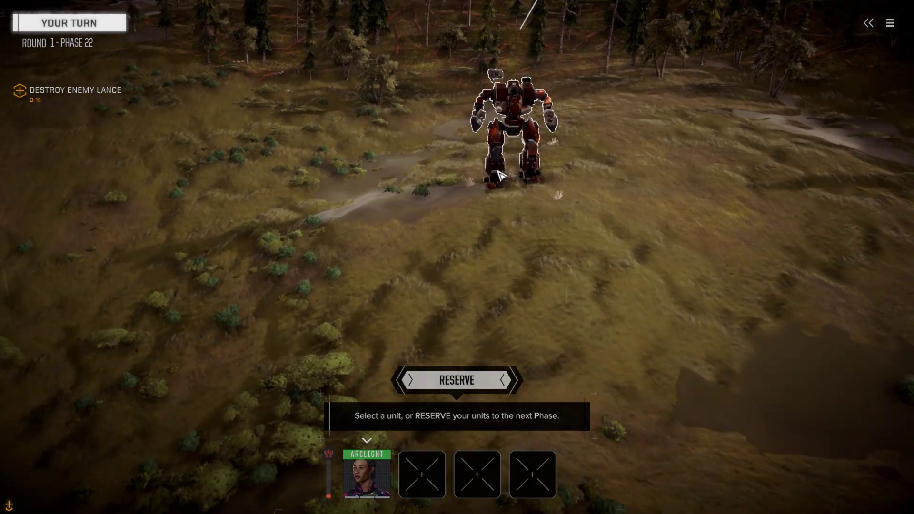
scroll(502, 174, "up", 3)
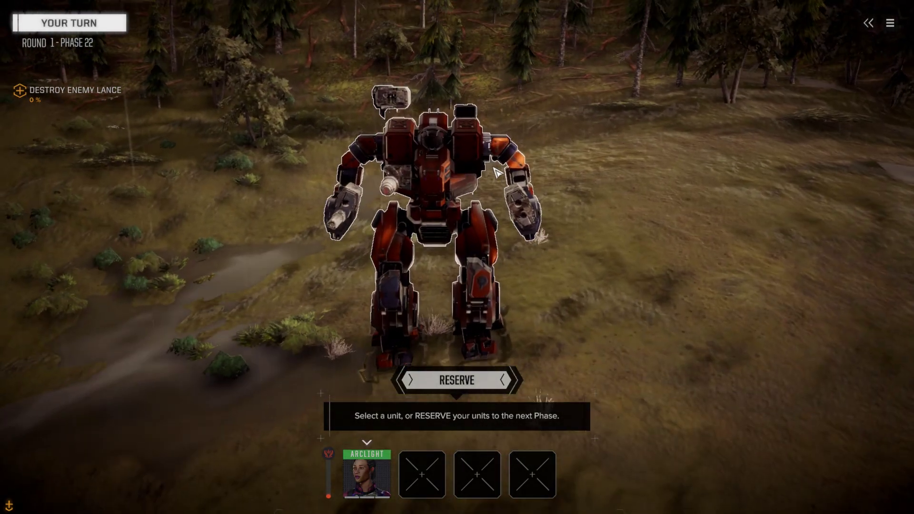
scroll(500, 174, "up", 3)
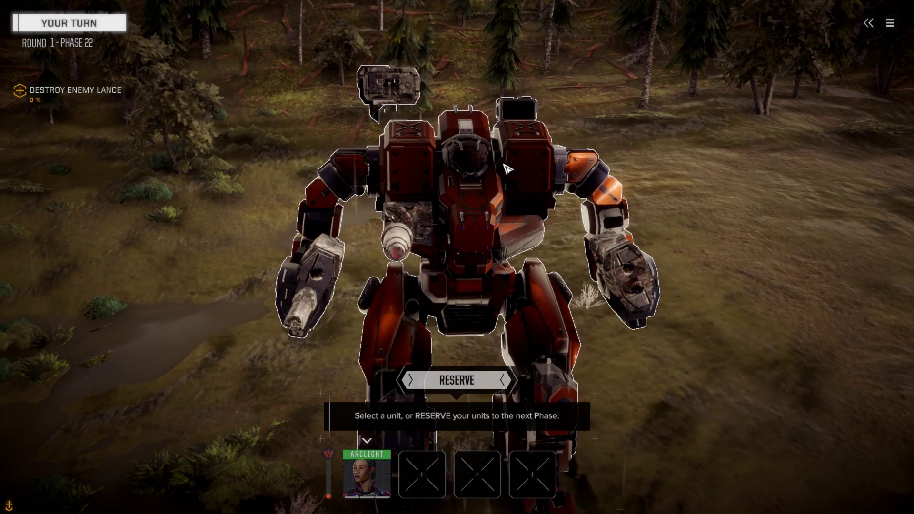
key("e")
mouse_move(509, 169)
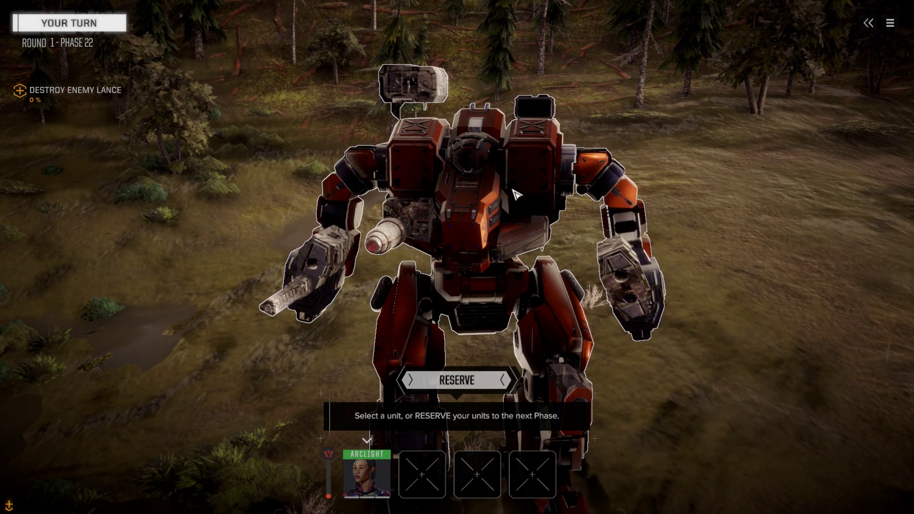
key("alt+Tab")
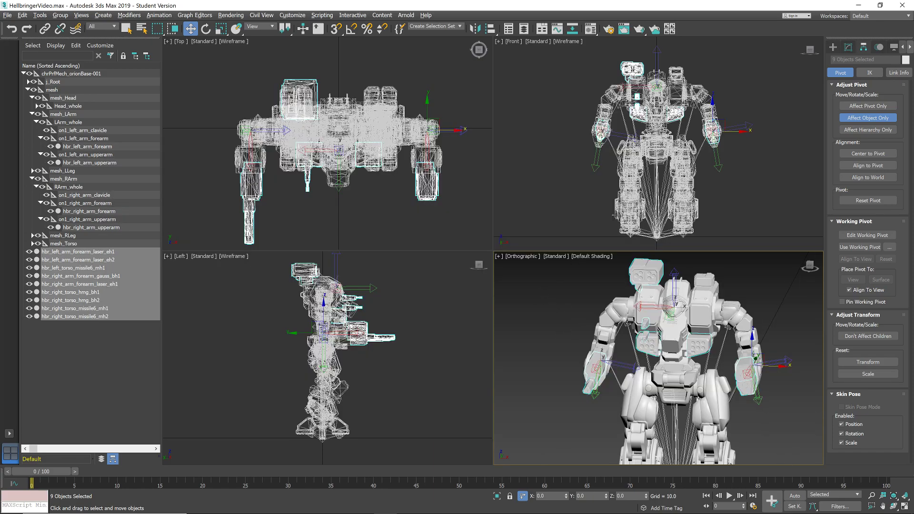
Expand the right torso branch of the mesh_Torso hierarchy and hide the hbr_right_torso and hbr_right_torso_rear meshes
mouse_move(572, 266)
middle_mouse_down("alt")
mouse_move(583, 253)
mouse_move(576, 259)
middle_mouse_up("alt")
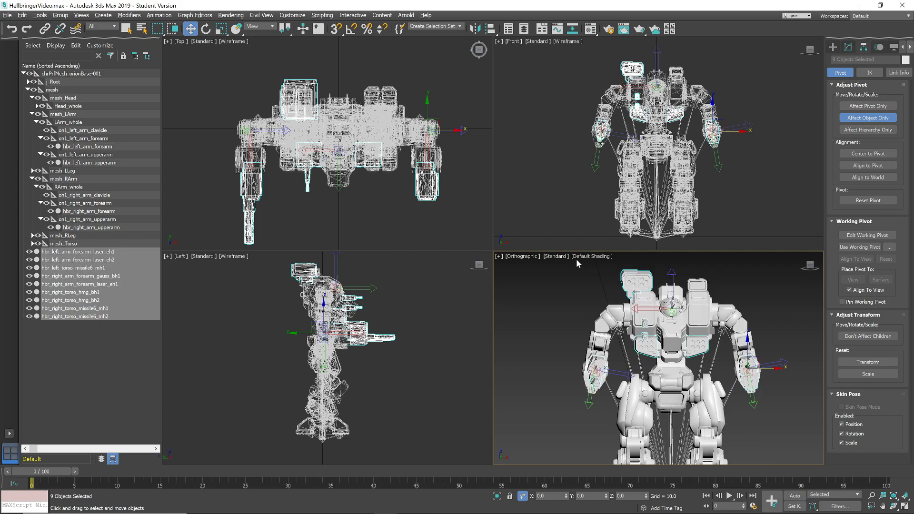
scroll(768, 307, "up", 2)
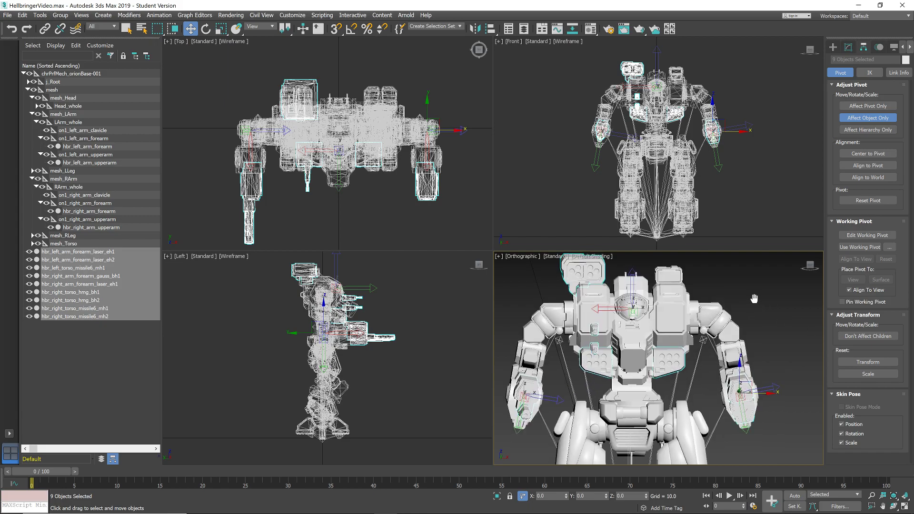
middle_click_drag(761, 315, 770, 311)
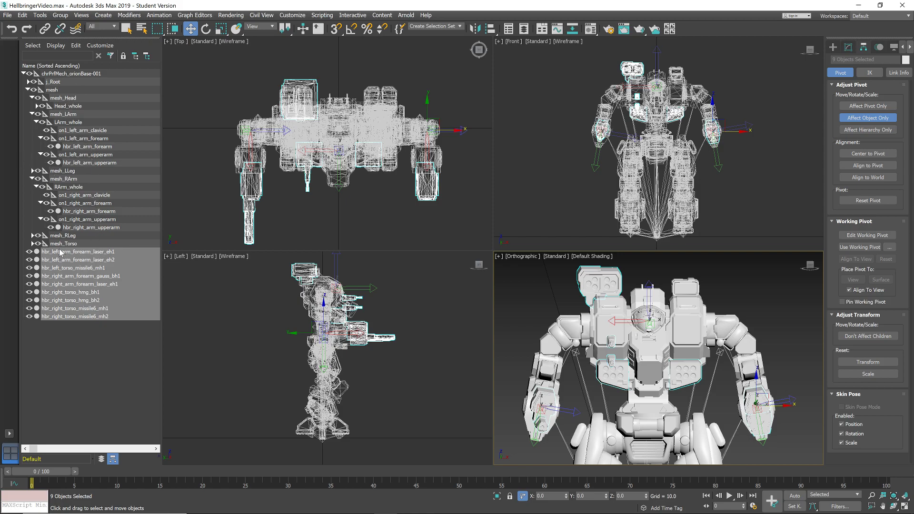
left_click(33, 243)
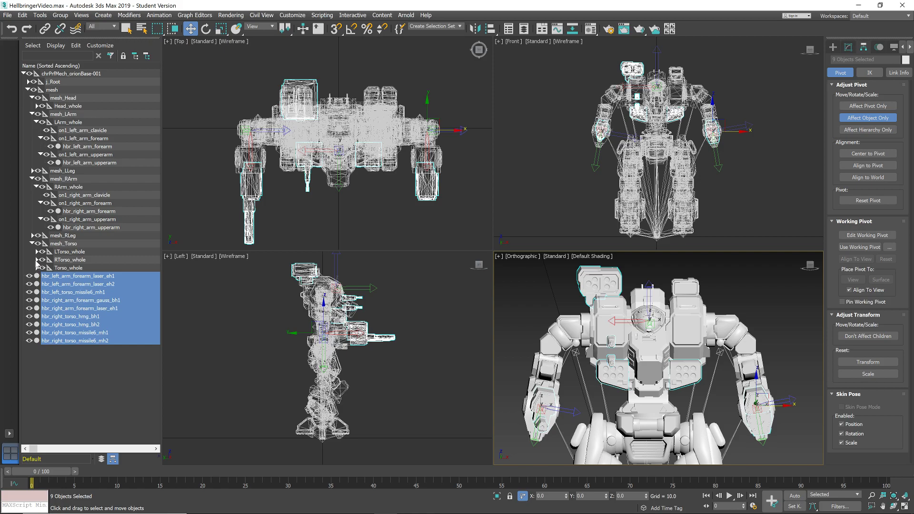
left_click(37, 260)
left_click(41, 268)
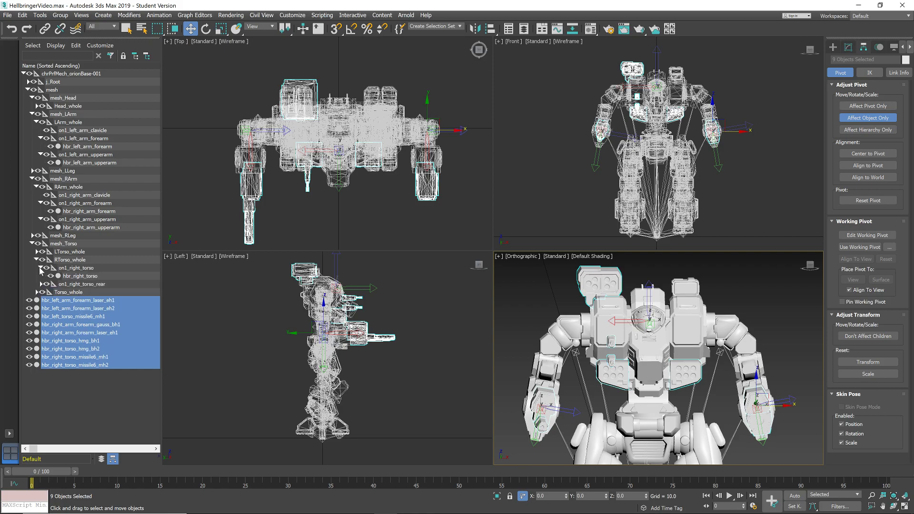
left_click(41, 284)
left_click(62, 276)
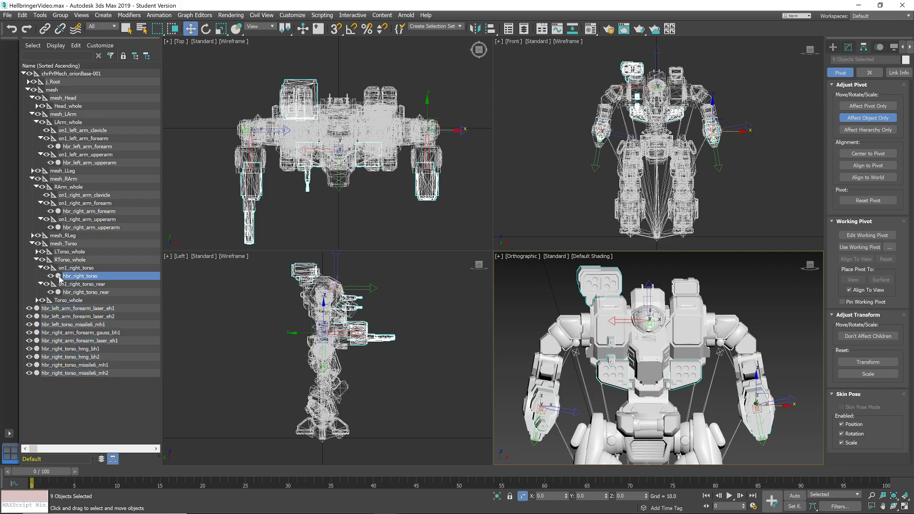
left_click(51, 277)
left_click(51, 293)
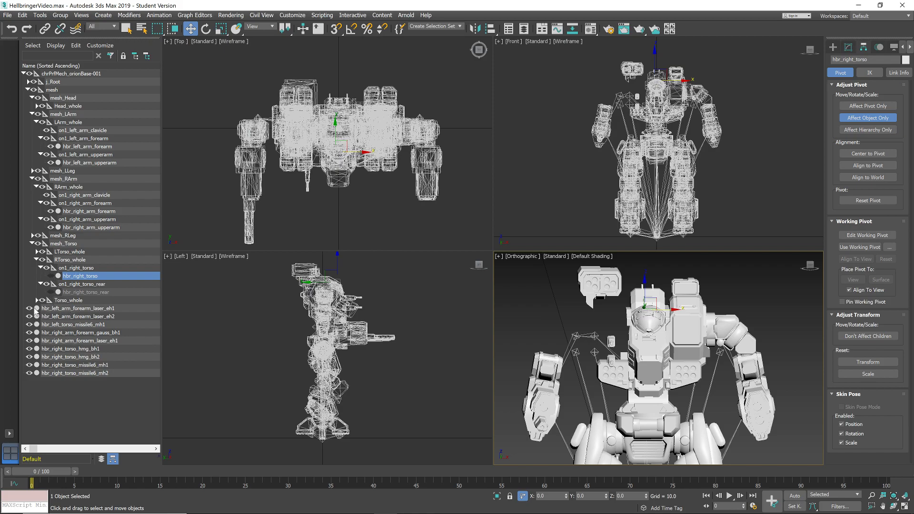
Reselect all nine loose hbr weapon meshes and move them slightly straight down along the vertical axis
left_click(72, 310)
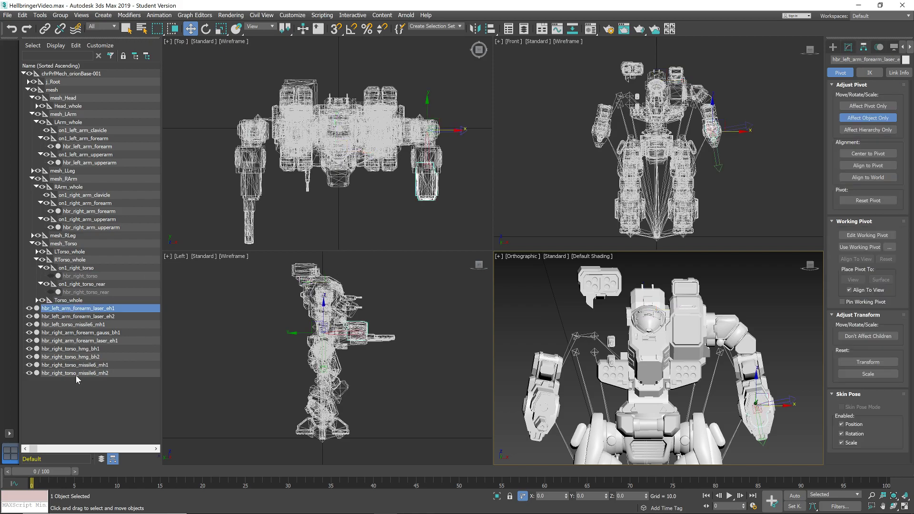
left_click(78, 374, "shift")
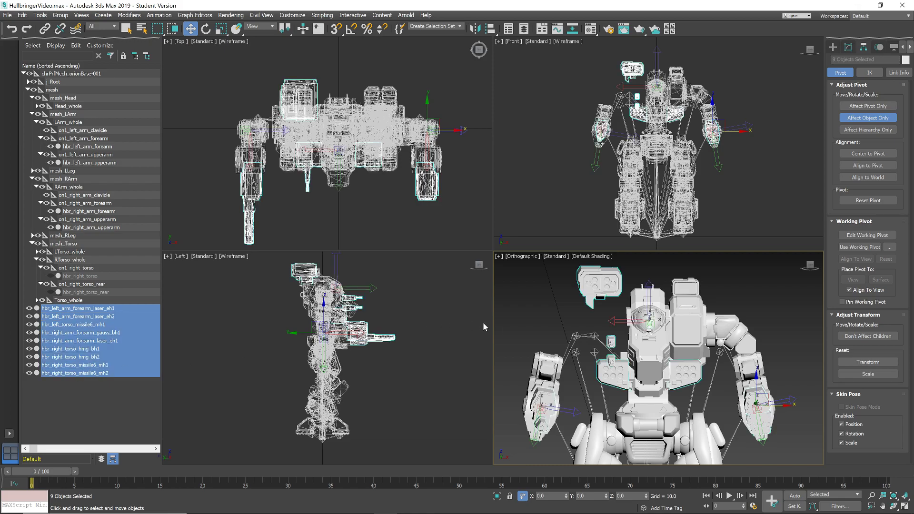
scroll(614, 319, "up", 4)
middle_click_drag(606, 308, 671, 381)
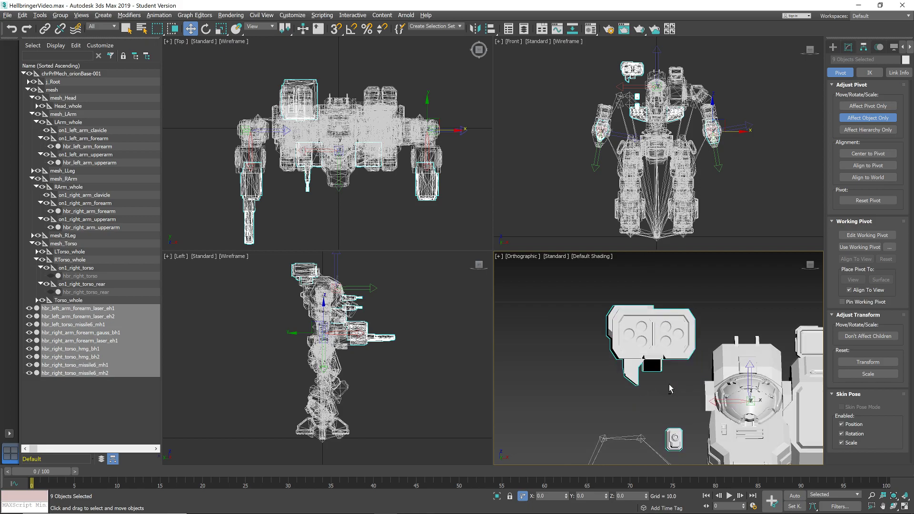
scroll(719, 412, "up", 3)
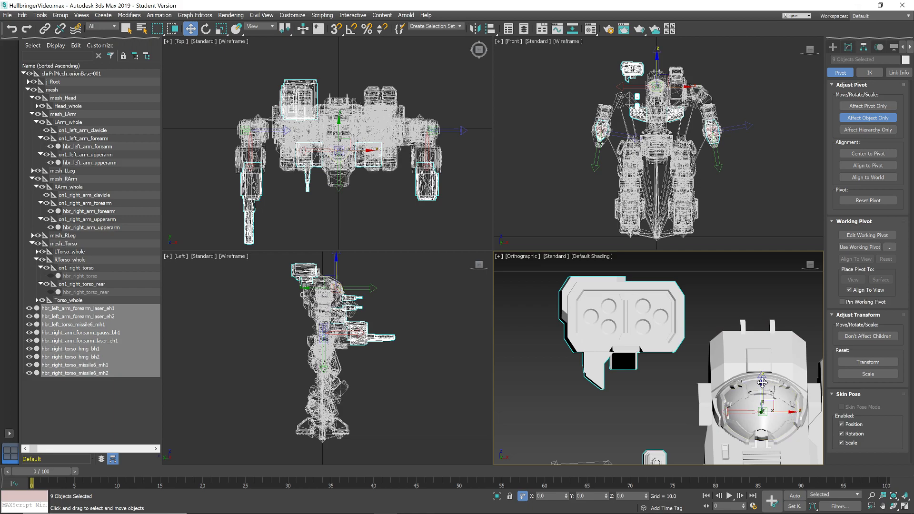
left_click_drag(761, 383, 757, 416)
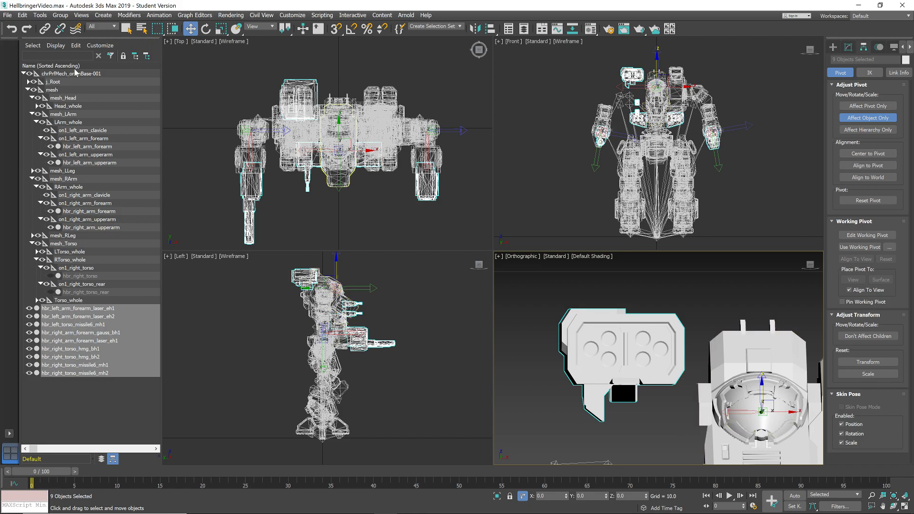
Export the scene as FBX over the existing HellbringerReference.FBX, keeping the current export options, and dismiss the export warnings
left_click(12, 17)
mouse_move(45, 144)
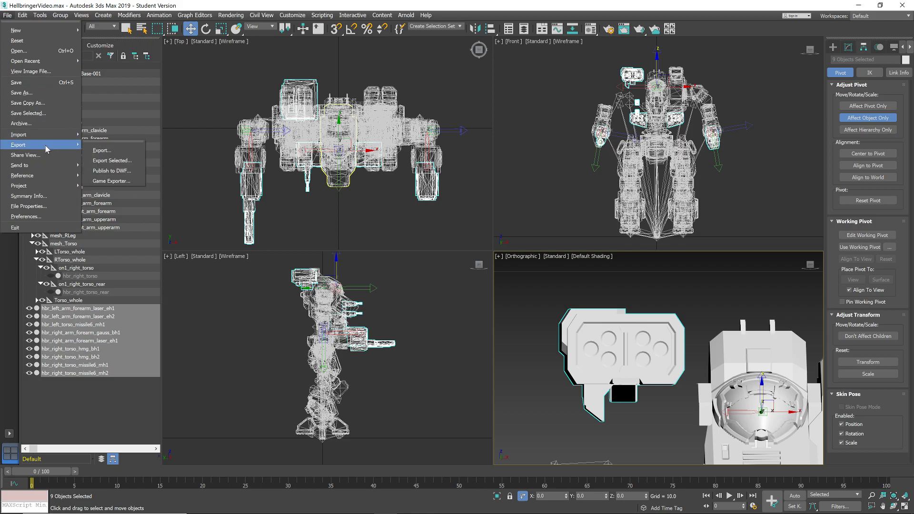
left_click(98, 151)
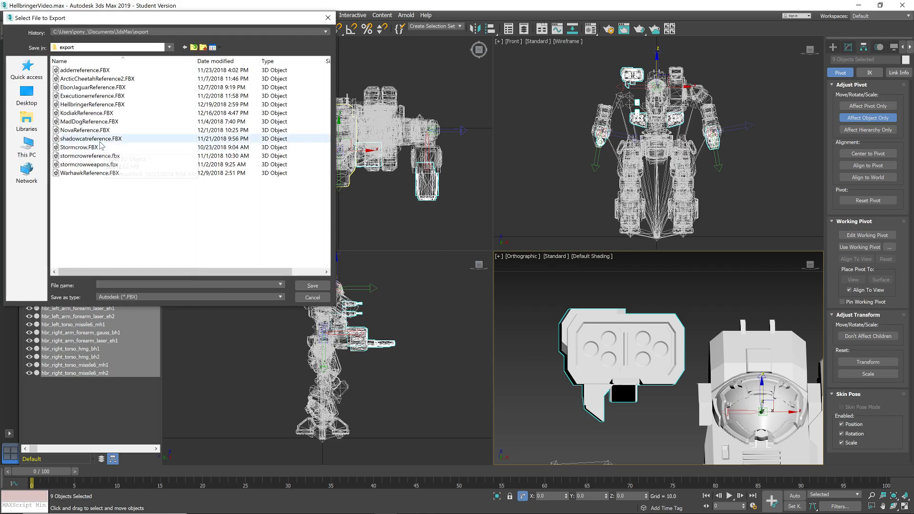
left_click(86, 107)
left_click(301, 285)
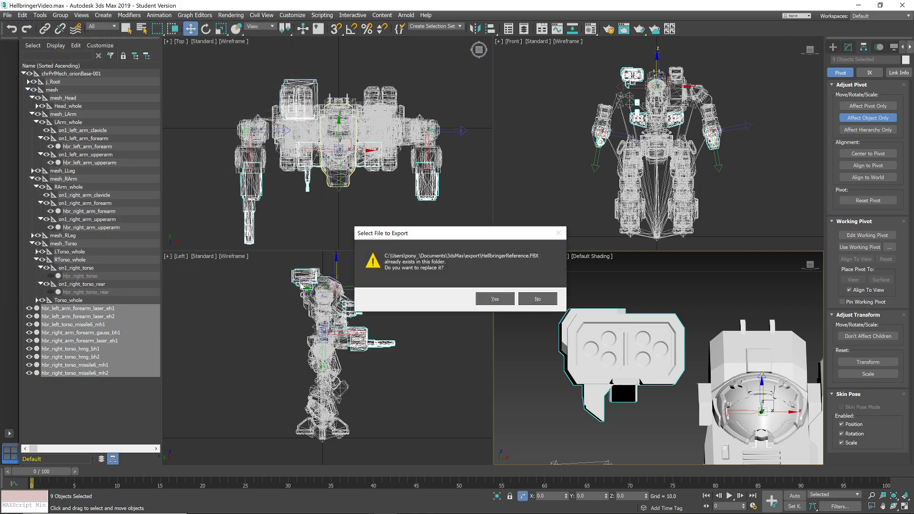
left_click(490, 300)
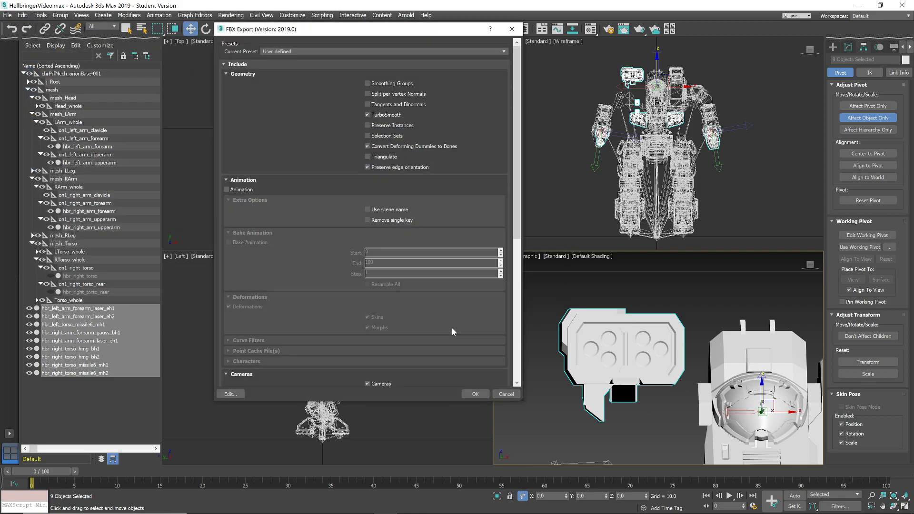
left_click(474, 395)
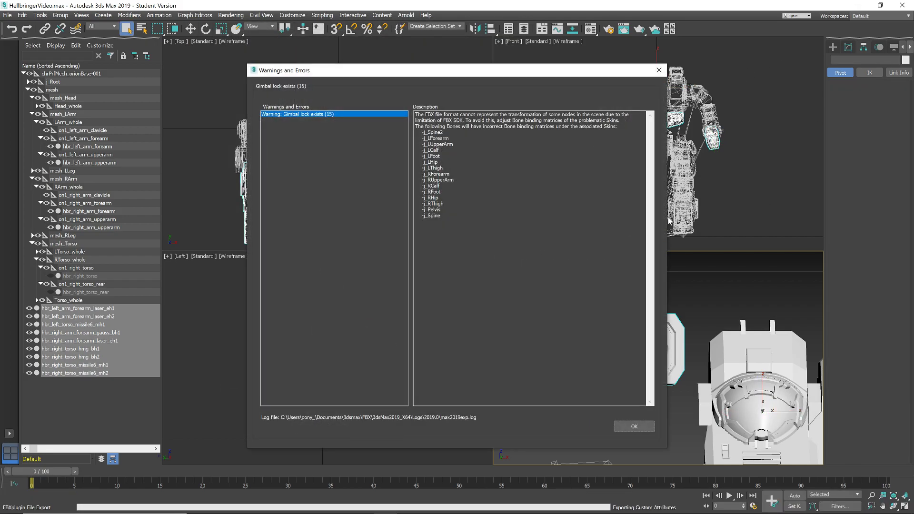
left_click(634, 426)
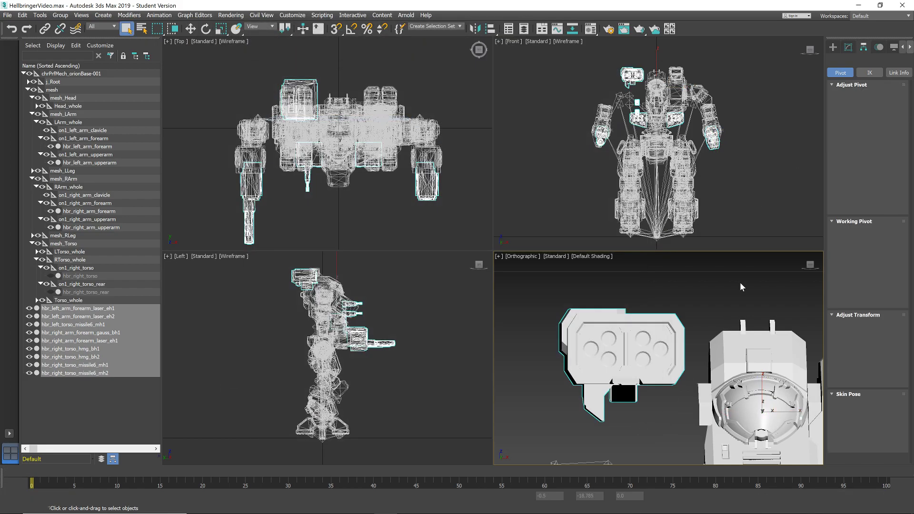
Switch to Unity and delete the HellbringerReference asset from the Hellbringer assets folder
left_click(859, 8)
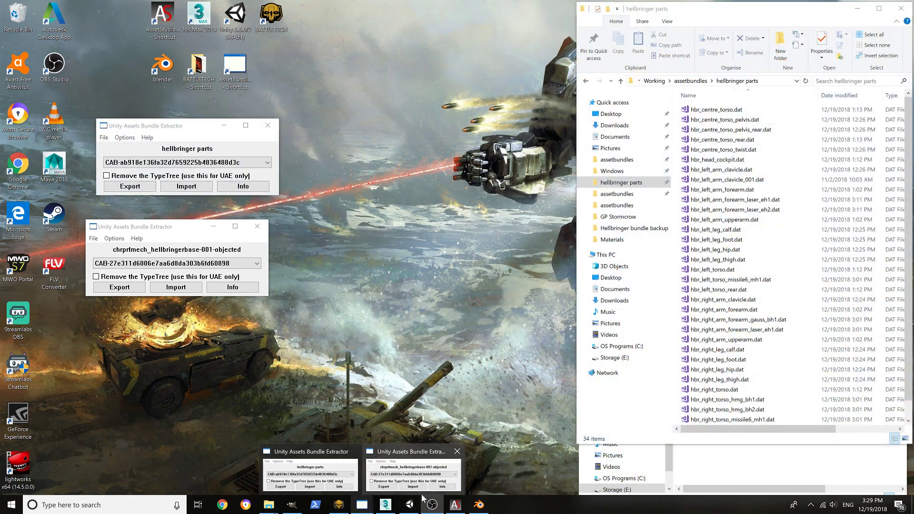
mouse_move(412, 508)
mouse_move(336, 508)
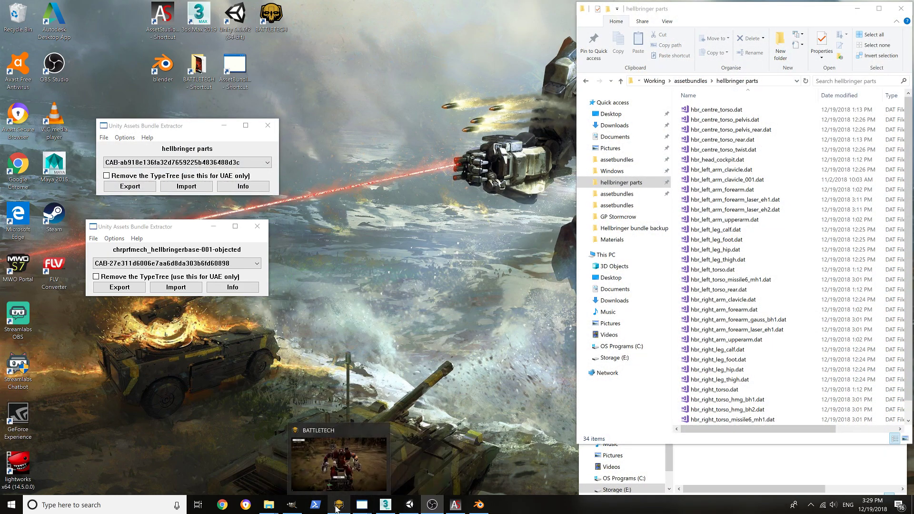
left_click(409, 506)
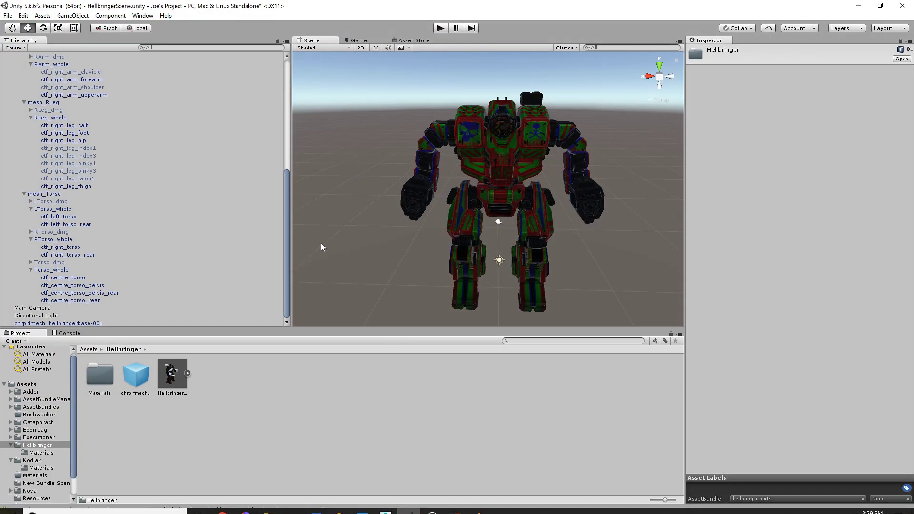
right_click(171, 380)
left_click(225, 256)
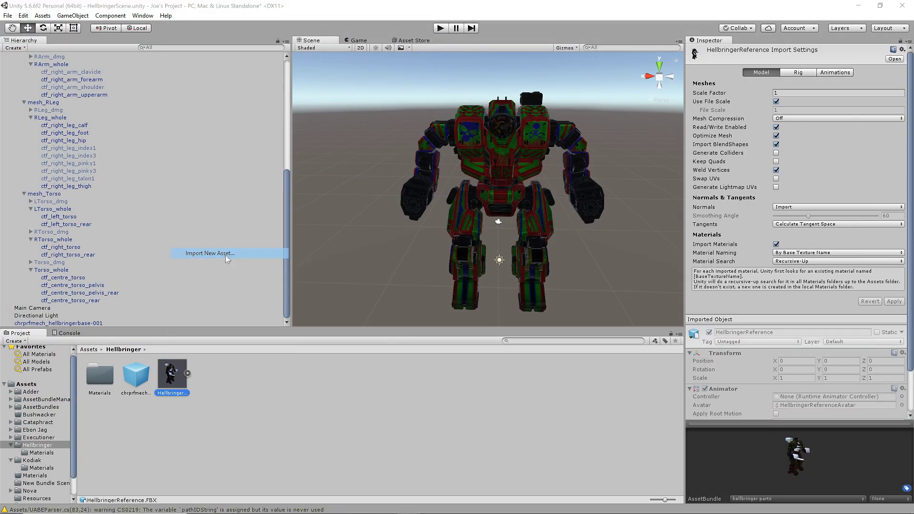
left_click(422, 262)
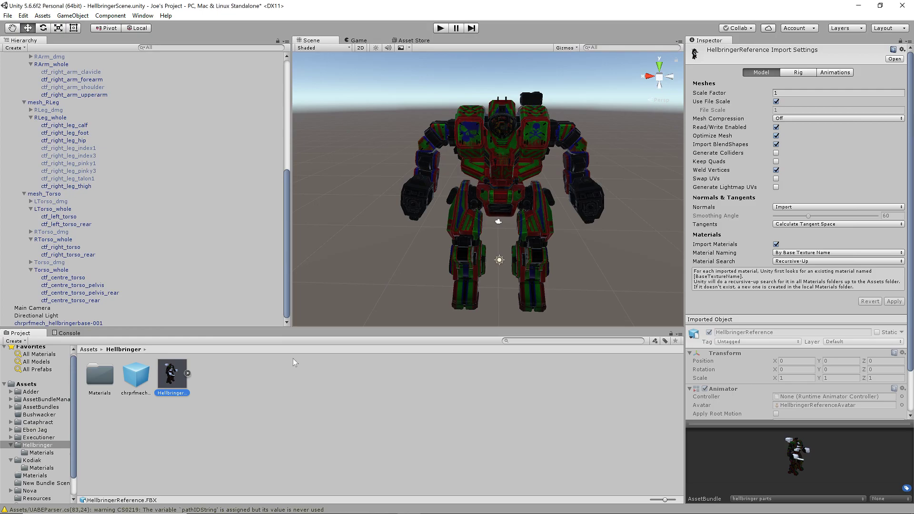
right_click(170, 376)
left_click(191, 220)
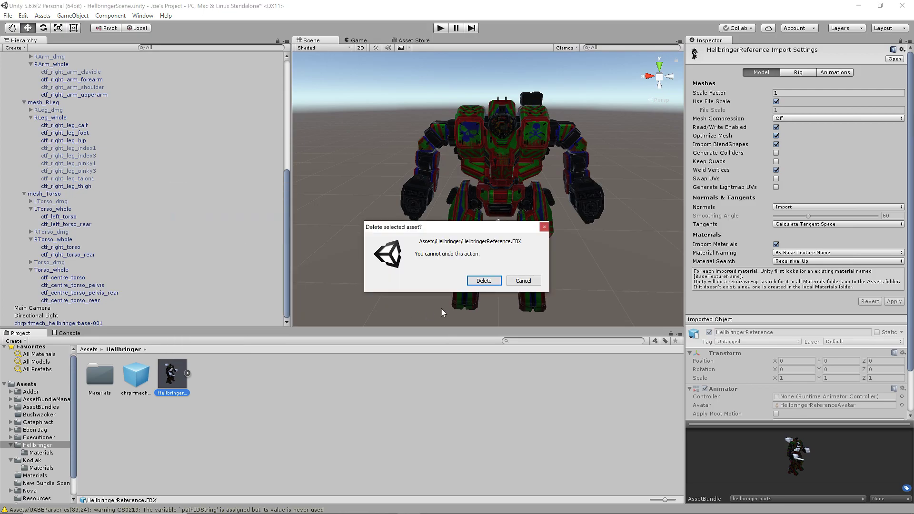
left_click(484, 281)
Import the re-exported HellbringerReference.FBX into the Hellbringer folder and assign it to the "hellbringer parts" AssetBundle
right_click(220, 379)
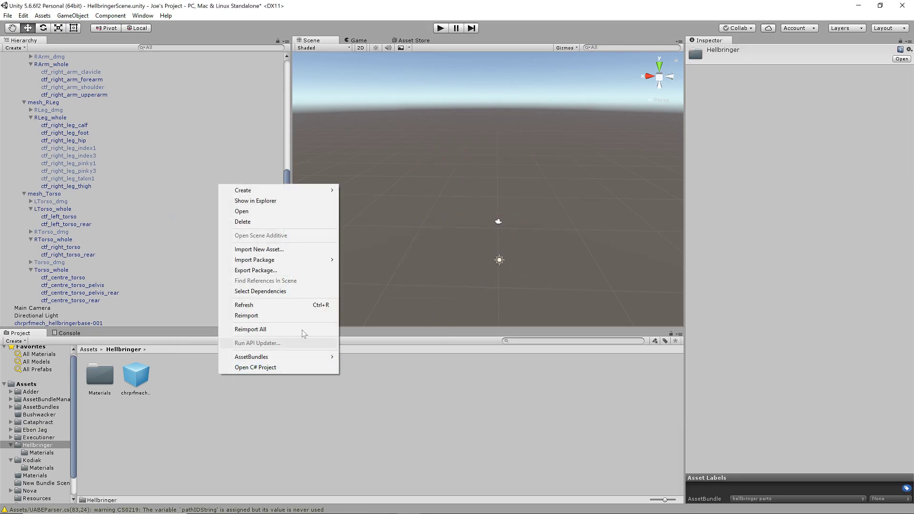
left_click(296, 253)
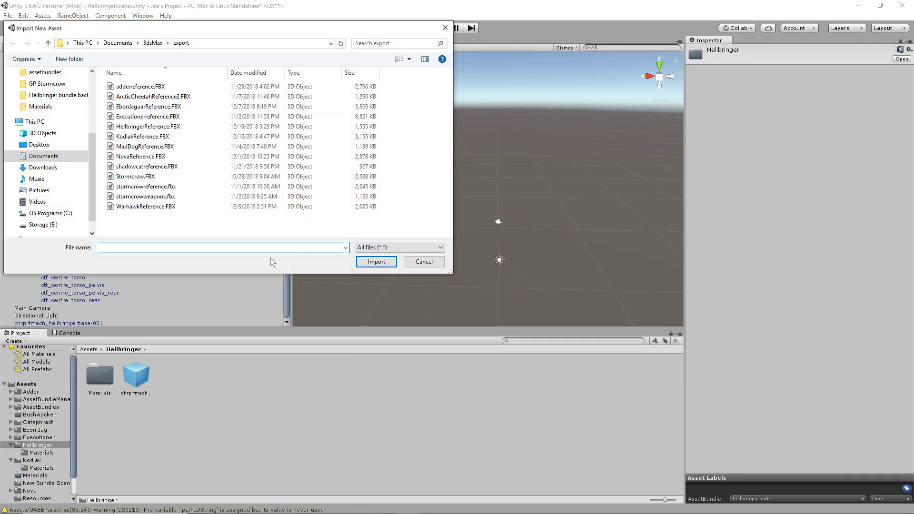
double_click(154, 130)
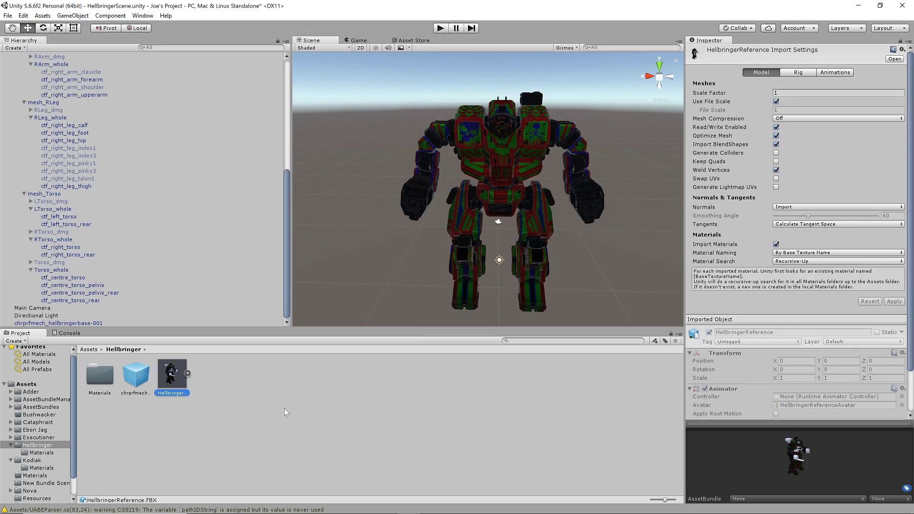
left_click(761, 499)
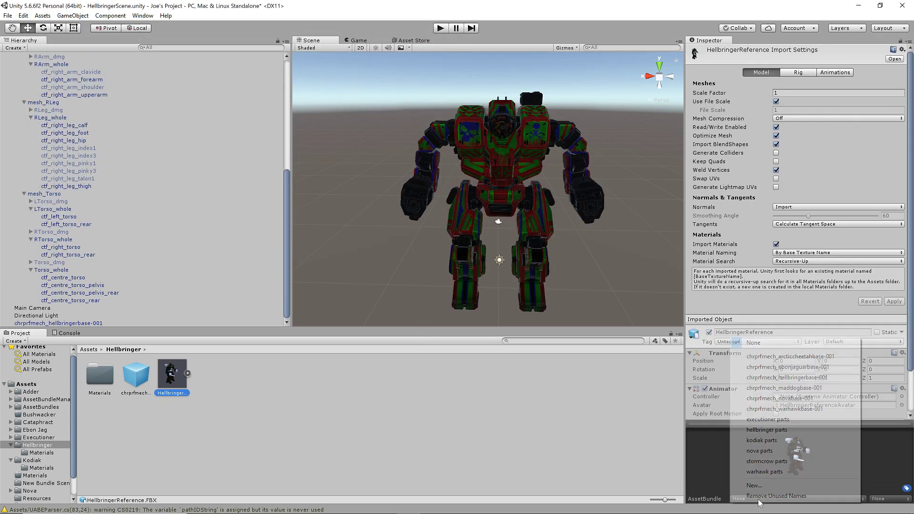
left_click(764, 432)
Build the project's AssetBundles
right_click(569, 426)
mouse_move(626, 409)
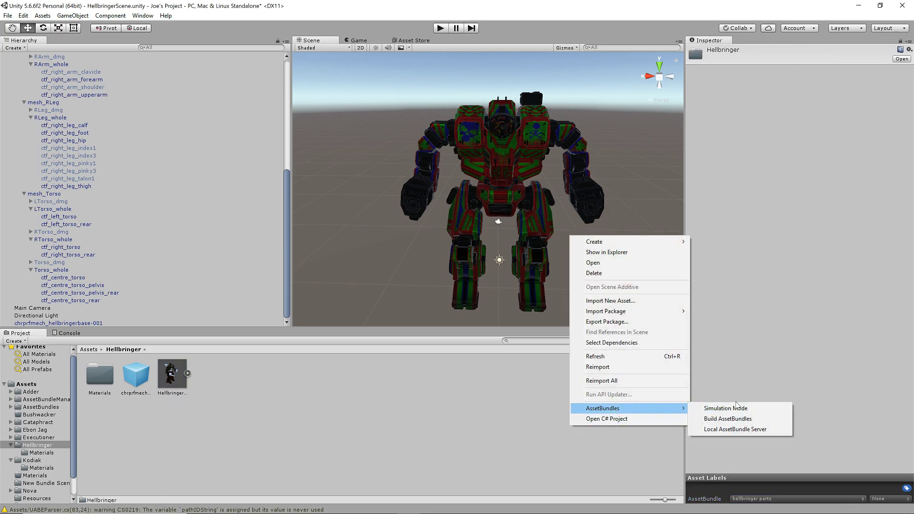
left_click(751, 419)
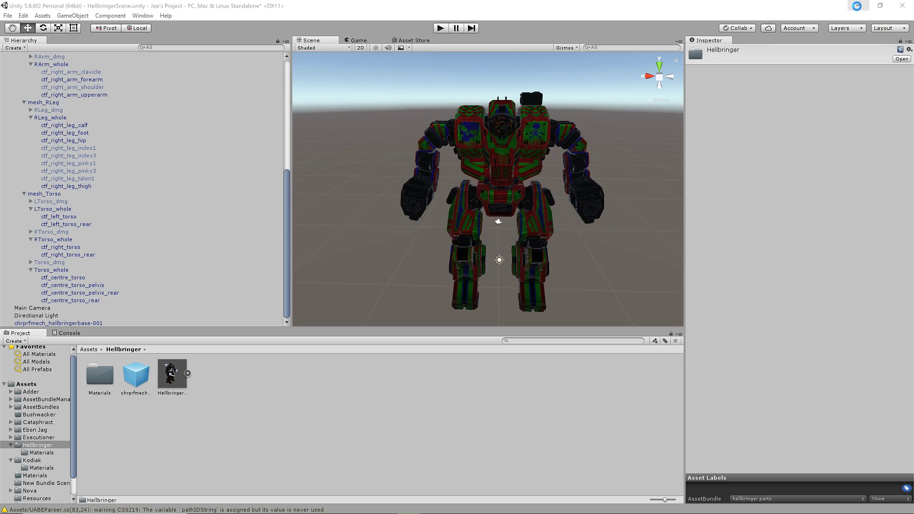
Switch to Unity Assets Bundle Extractor, open the rebuilt "hellbringer parts" bundle, and unpack it over the existing "hellbringer parts unpacked" file
left_click(858, 9)
left_click(104, 137)
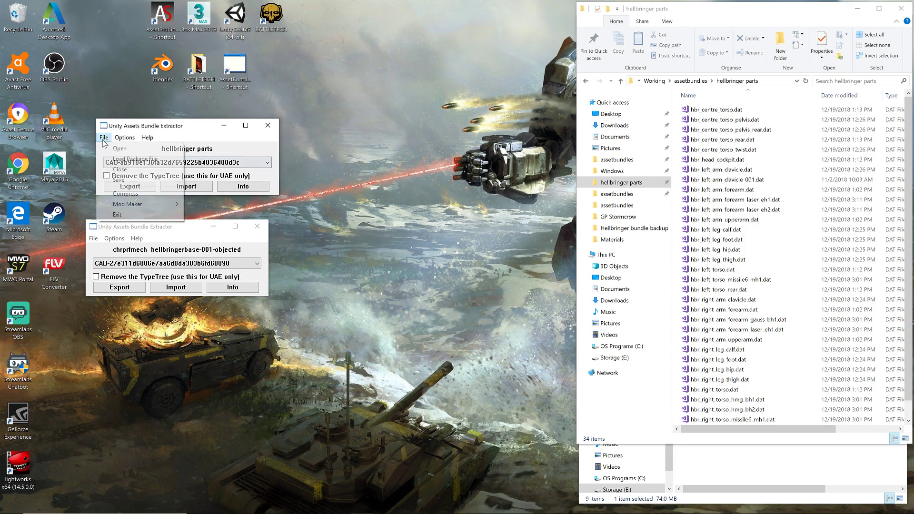
left_click(116, 148)
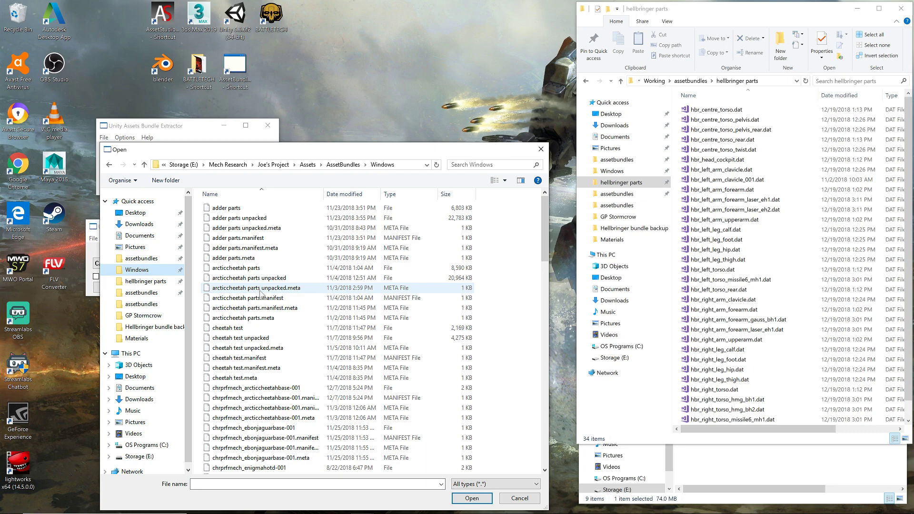
scroll(276, 352, "down", 10)
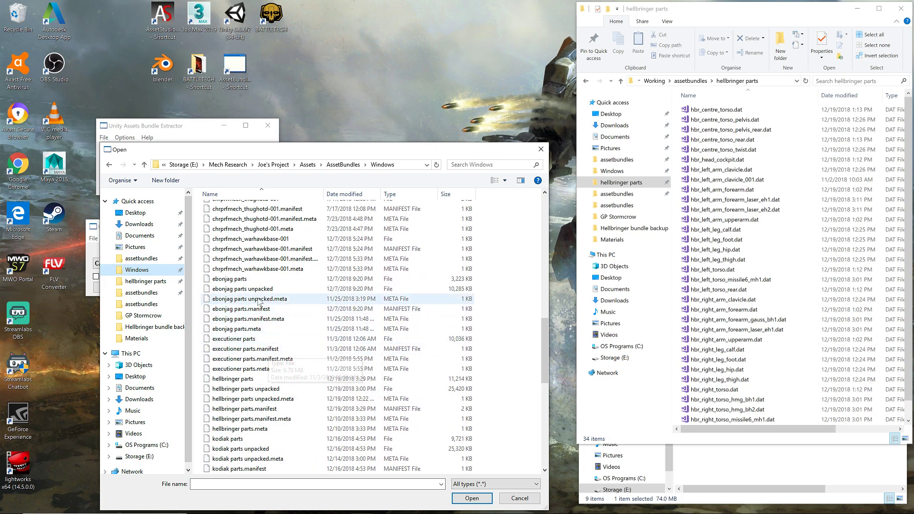
double_click(256, 379)
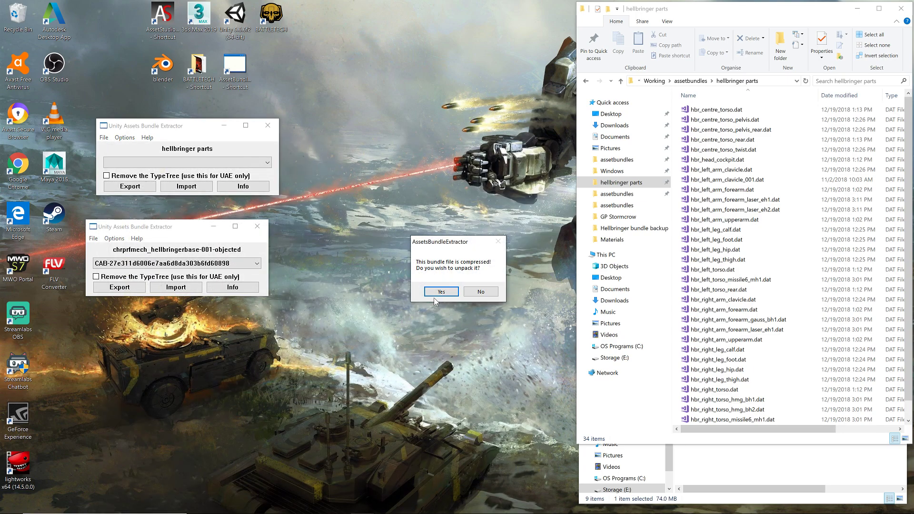
left_click(435, 295)
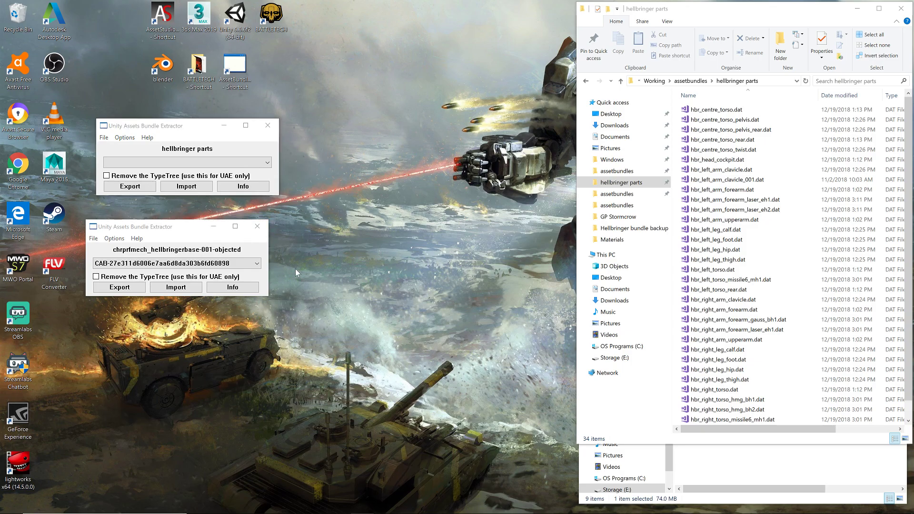
scroll(298, 328, "down", 12)
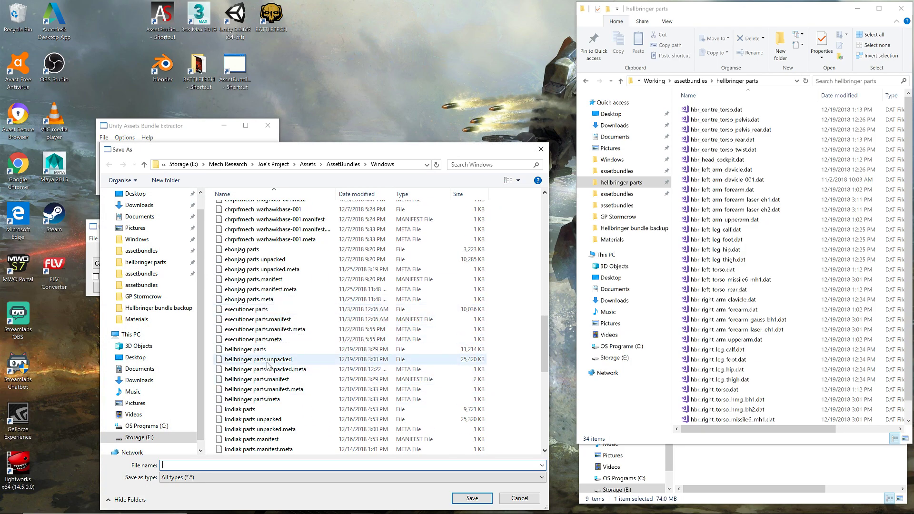
double_click(268, 360)
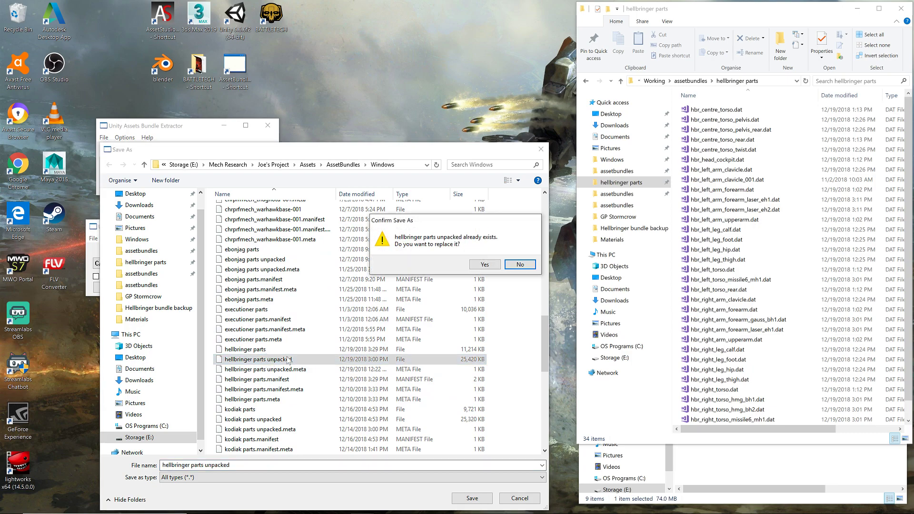
left_click(484, 264)
Export the hbr_right_torso_missile6_mh1 mesh as raw data over hbr_right_torso_missile6_mh1.dat in the hellbringer parts folder, and close the asset list
left_click(243, 186)
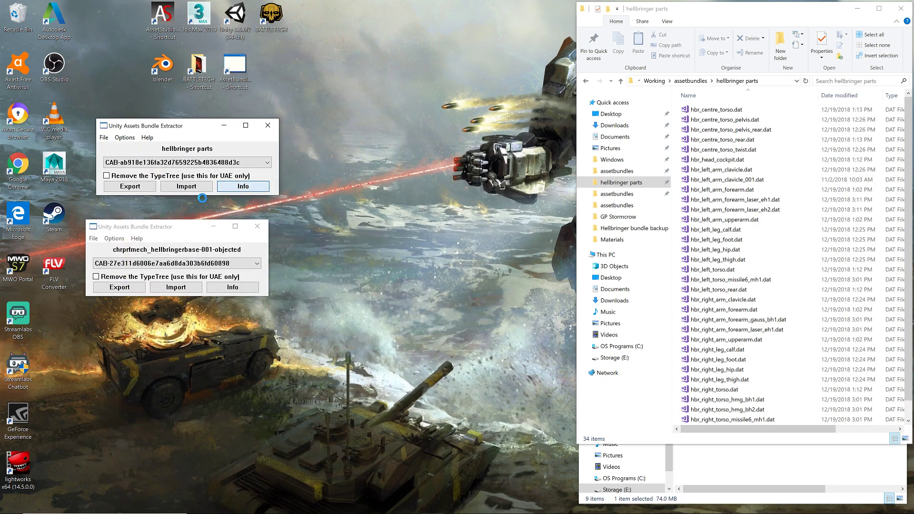
left_click(155, 188)
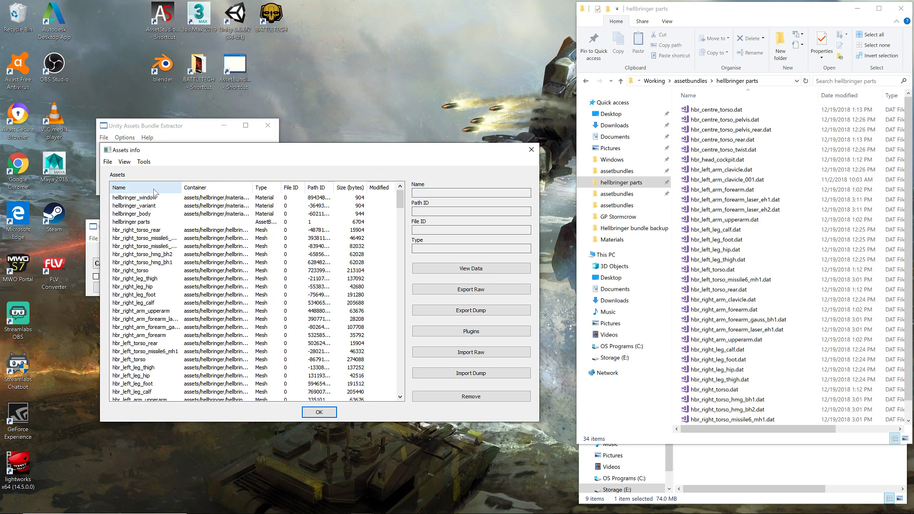
left_click_drag(179, 191, 193, 190)
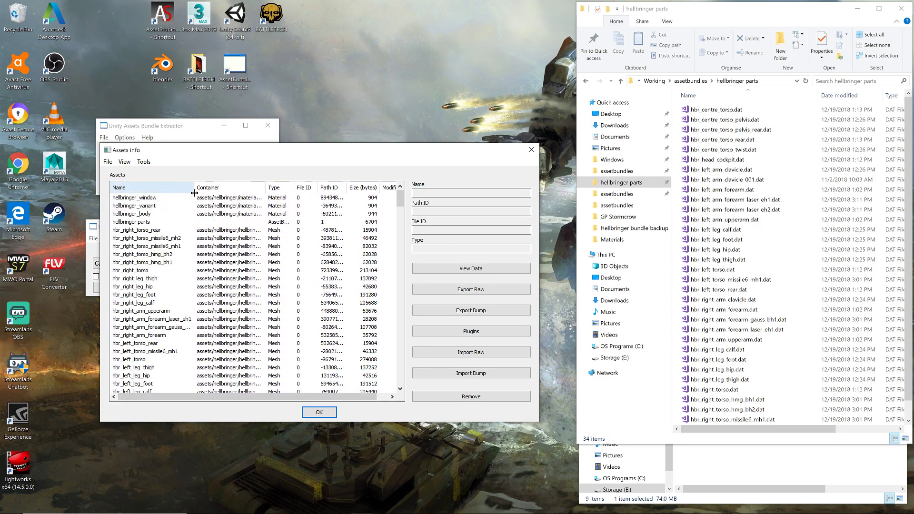
left_click(158, 246)
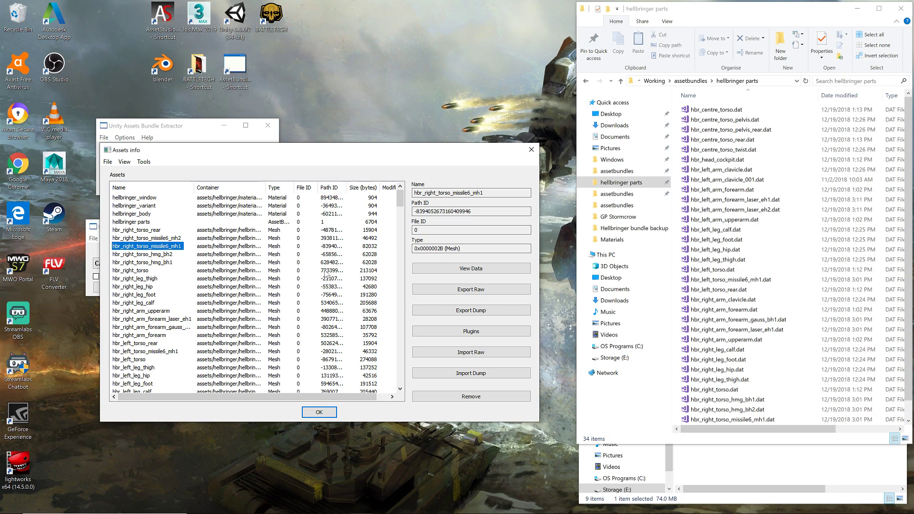
left_click(479, 294)
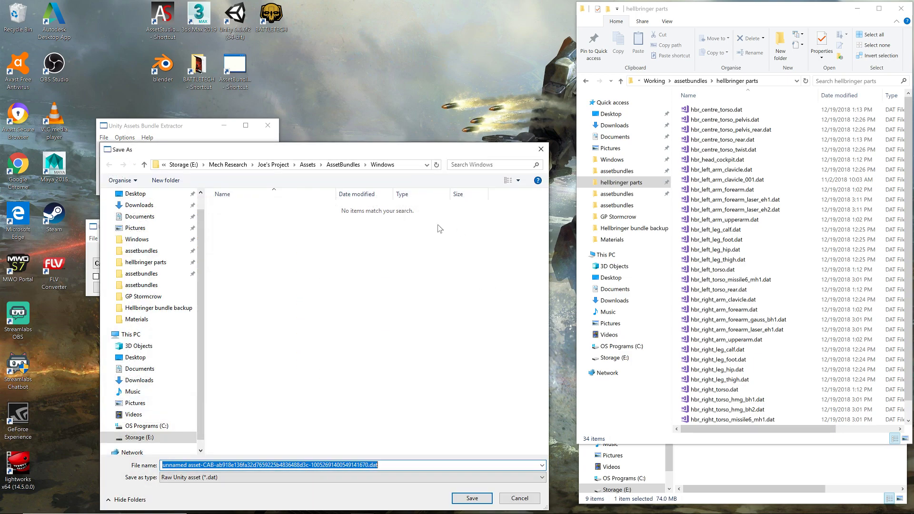
left_click(156, 261)
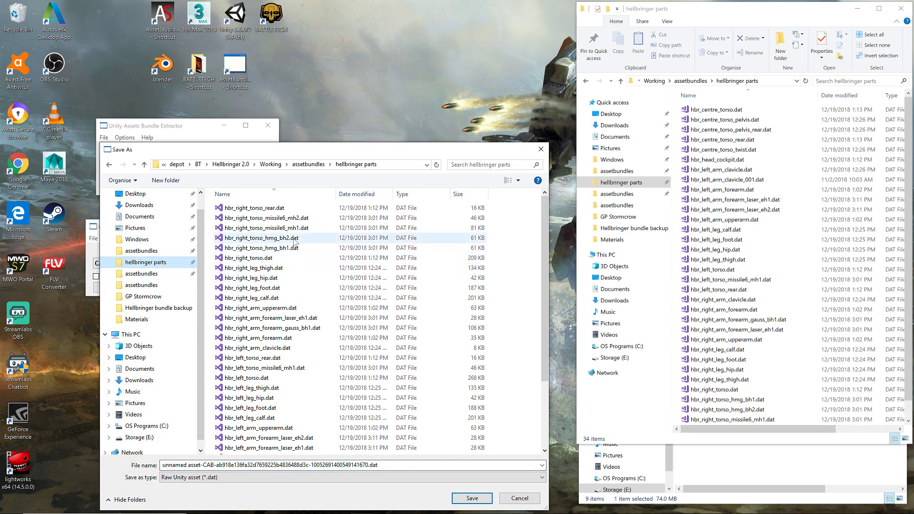
double_click(292, 228)
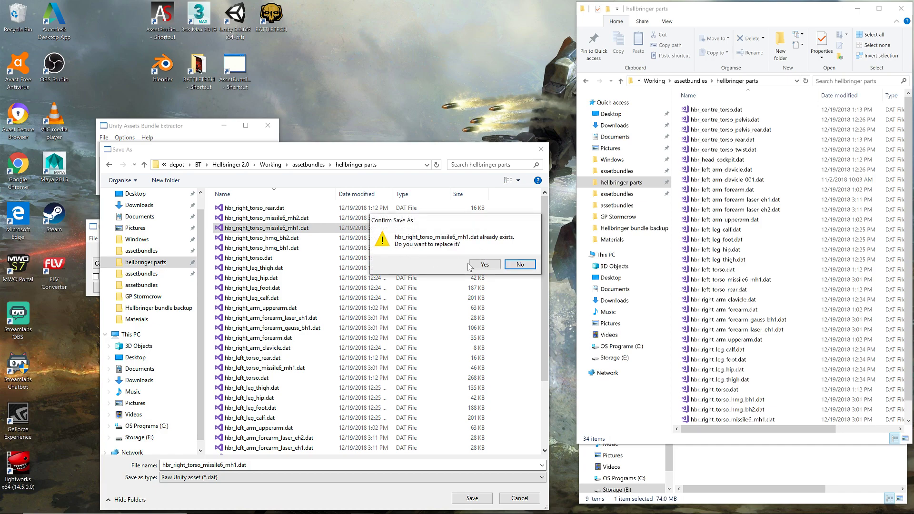
left_click(505, 264)
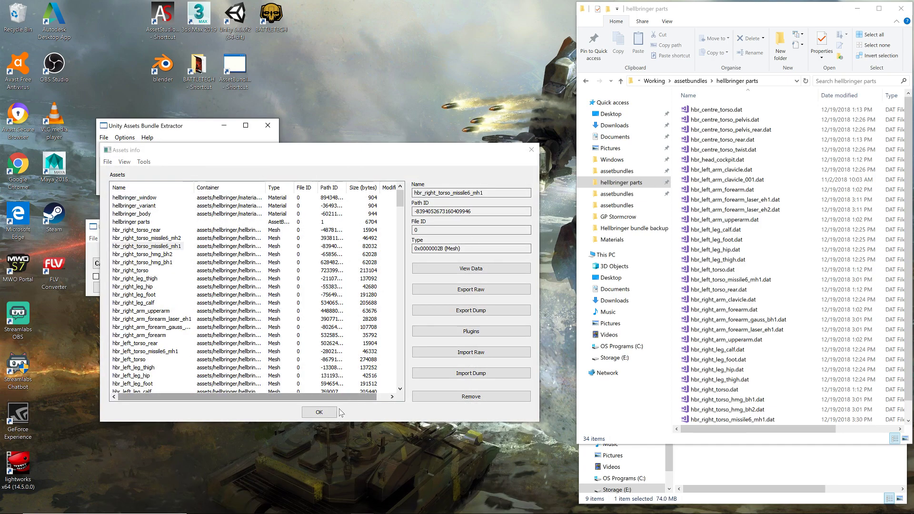
left_click(318, 413)
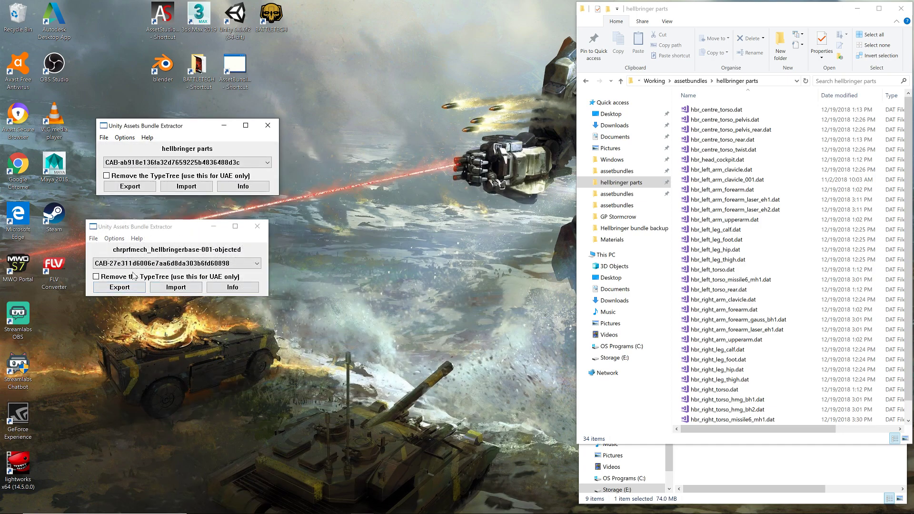
Look through the asset list of the chrprfmech_hellbringerbase-001-objected bundle, sorted by name, for the hbr torso weapon meshes, and close it
left_click(93, 238)
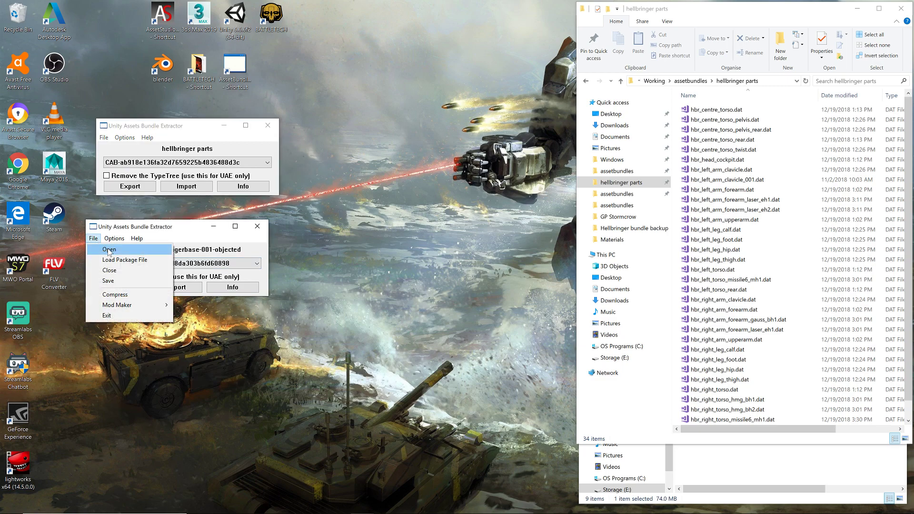
left_click(237, 288)
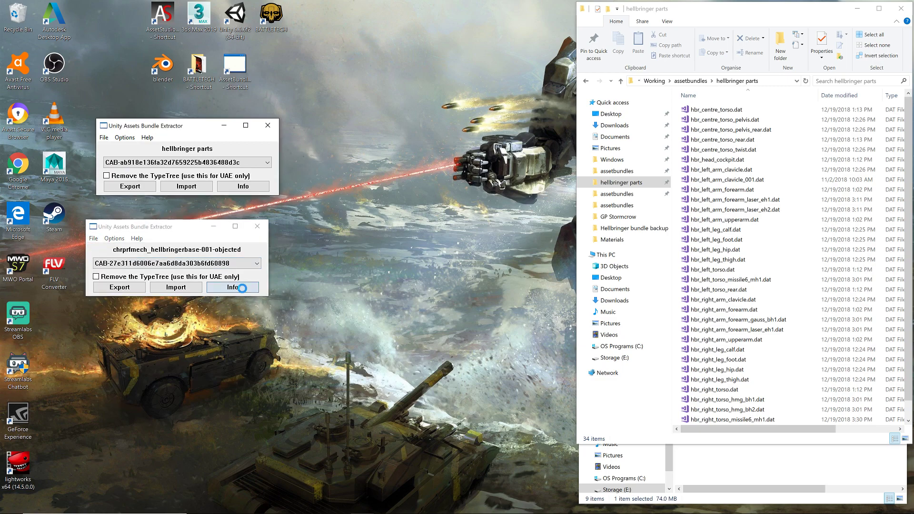
left_click(149, 274)
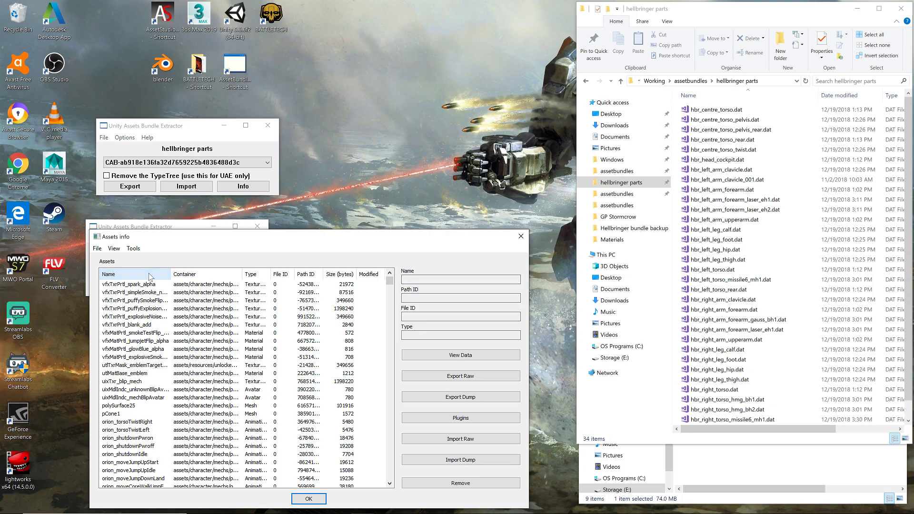
scroll(171, 348, "down", 15)
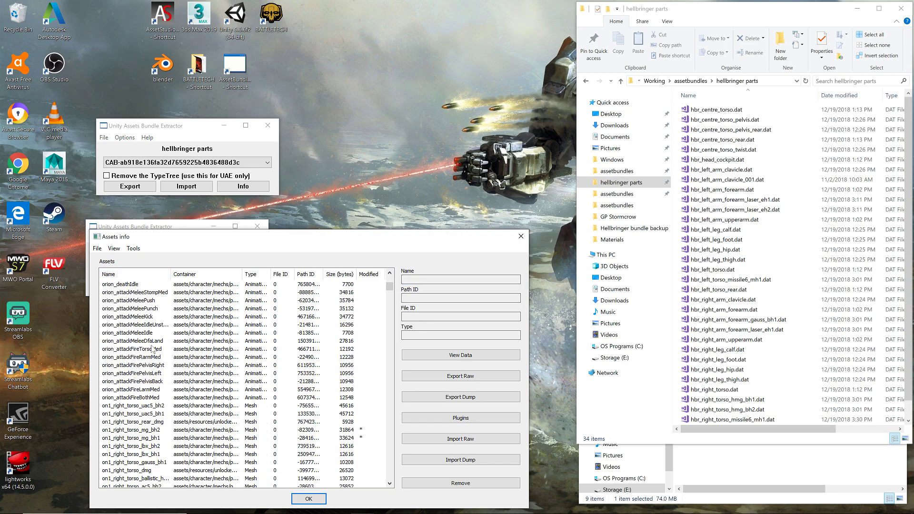
scroll(153, 395, "down", 15)
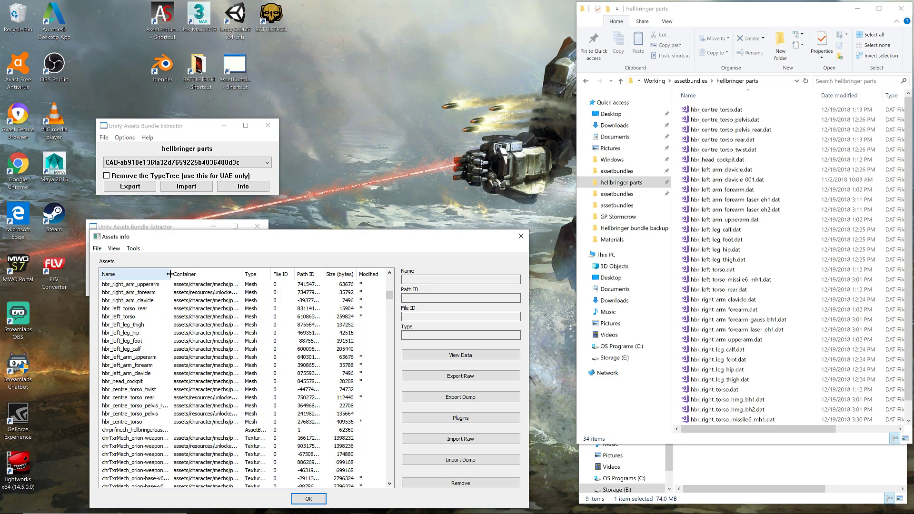
left_click_drag(171, 274, 201, 279)
scroll(185, 363, "up", 7)
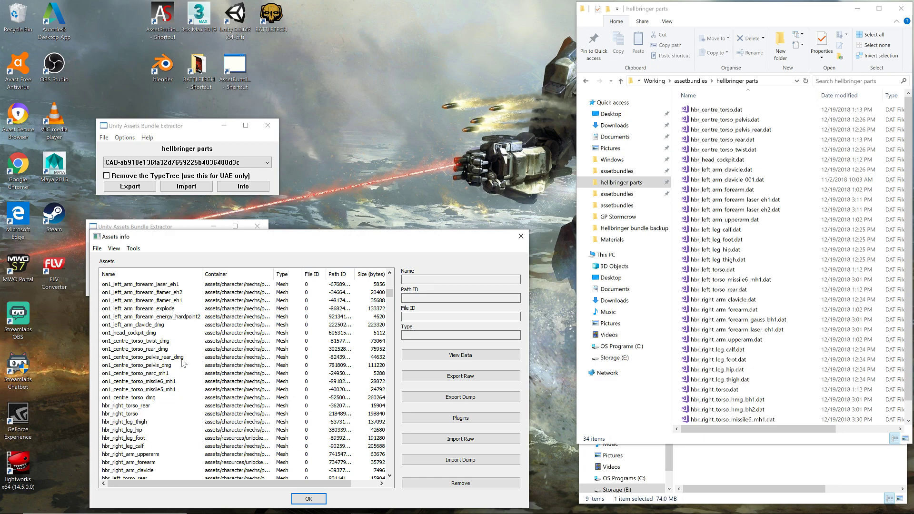
scroll(184, 363, "up", 4)
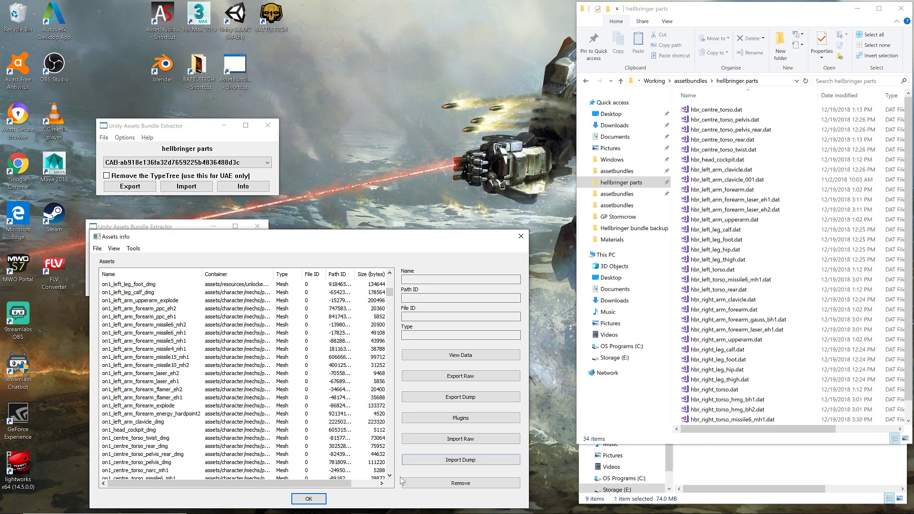
left_click(521, 236)
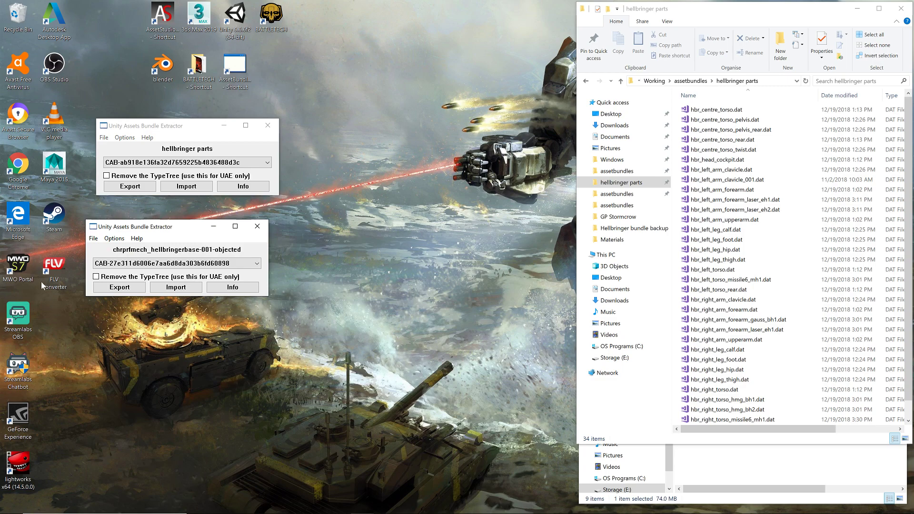
Open the chrprfmech_hellbringerbase-001-objected-0.0.1 bundle from the working assetbundles folder and sort its asset list by name
left_click(94, 238)
left_click(109, 250)
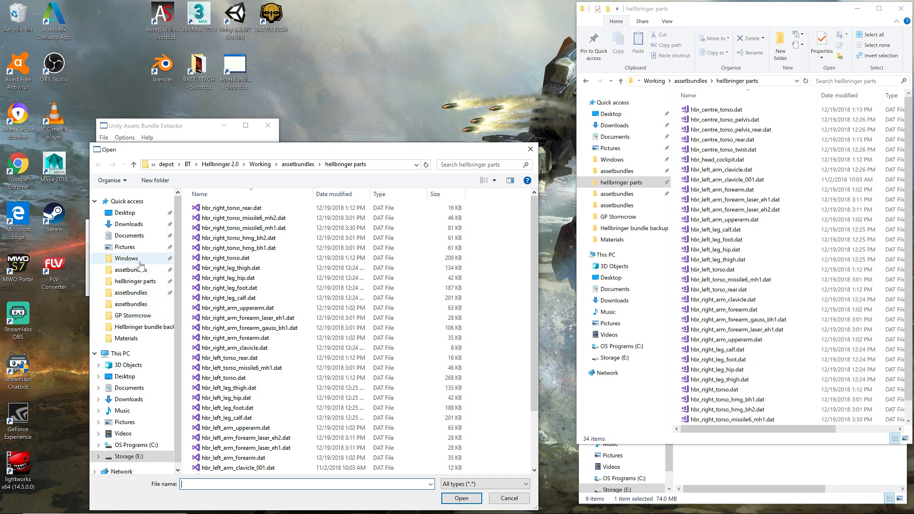
left_click(142, 277)
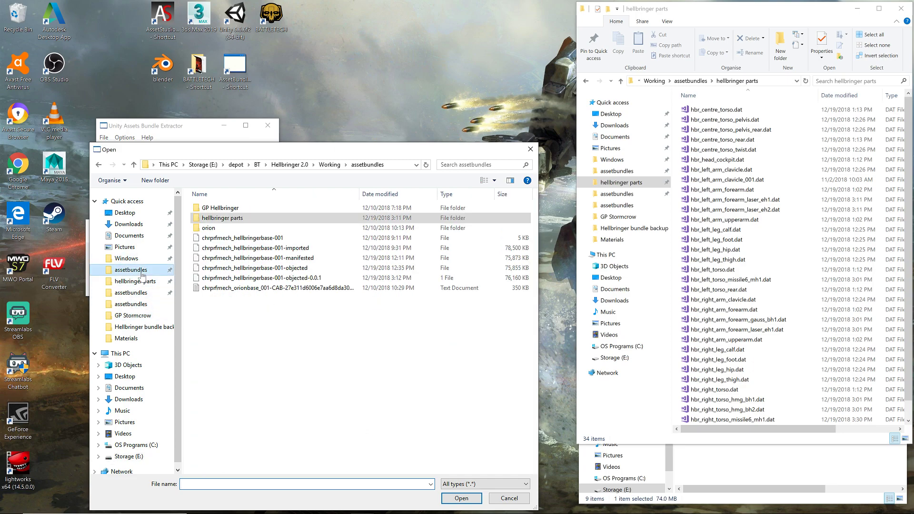
double_click(280, 281)
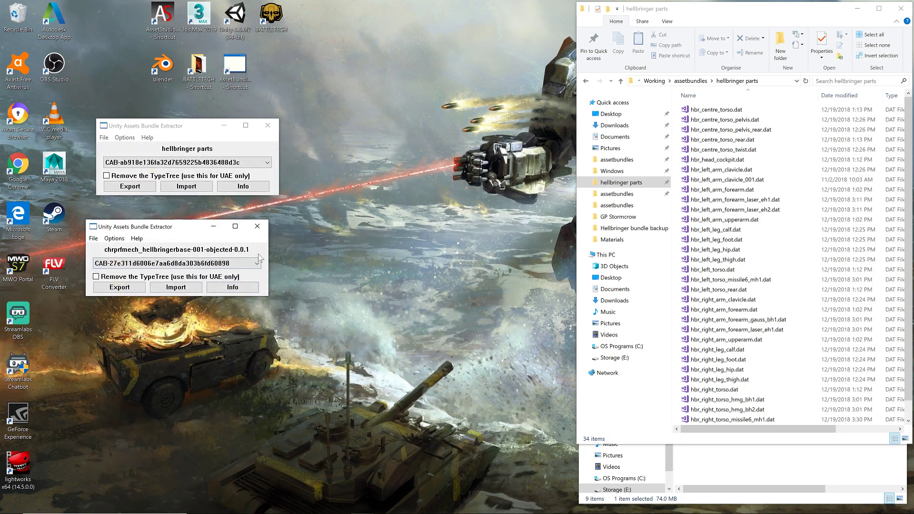
left_click(248, 287)
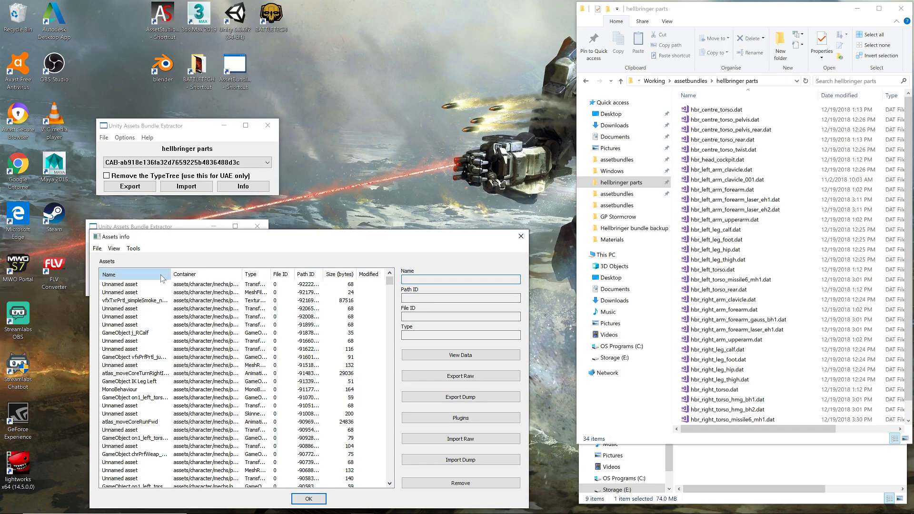
left_click(161, 275)
Import hbr_right_torso_missile6_mh1.dat from the hellbringer parts folder as raw data over the hbr_right_torso_missile6_mh1 mesh and accept the change
scroll(166, 320, "down", 9)
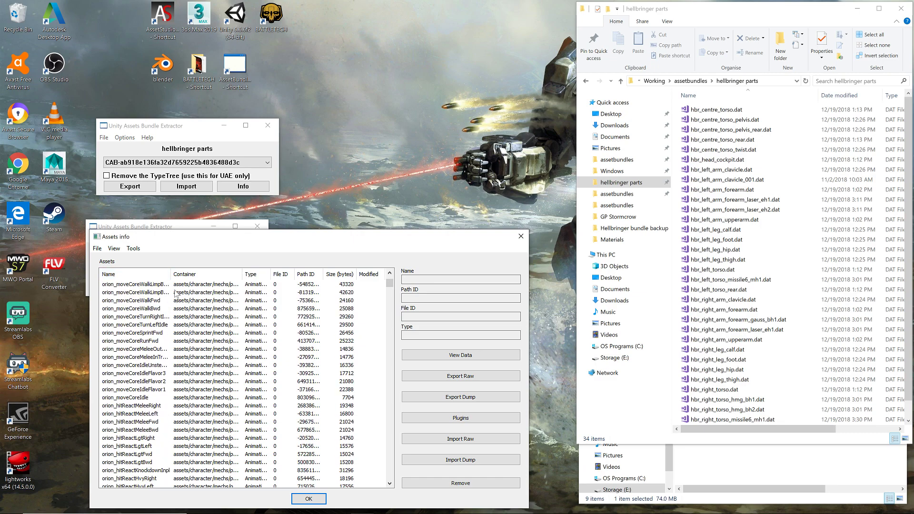
left_click_drag(171, 278, 188, 278)
scroll(163, 389, "down", 15)
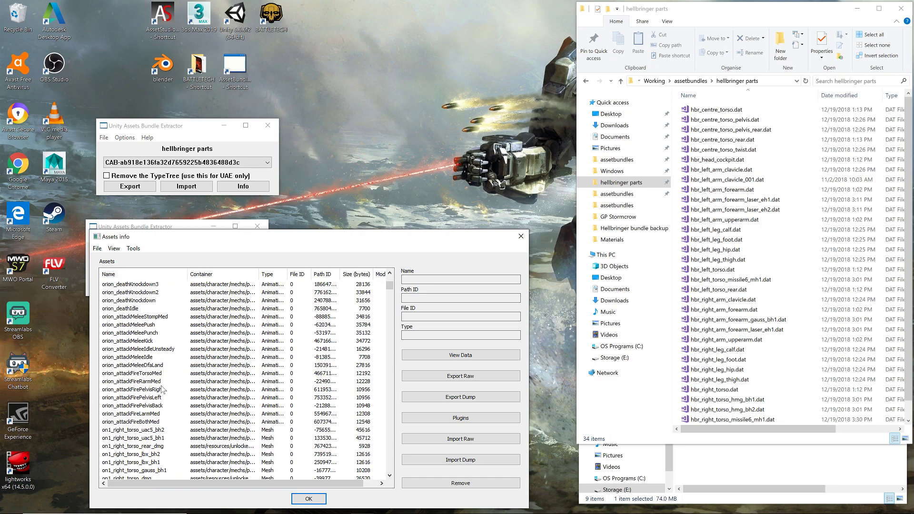
scroll(164, 389, "down", 15)
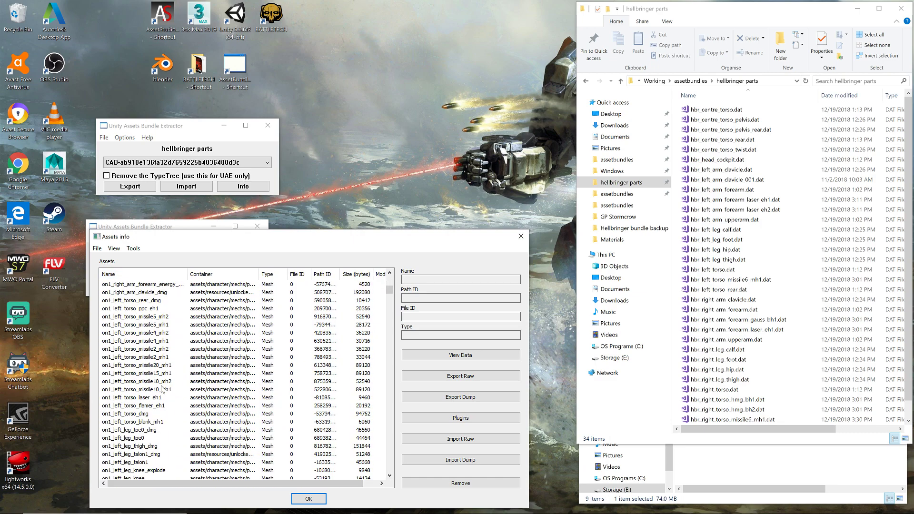
scroll(164, 389, "down", 4)
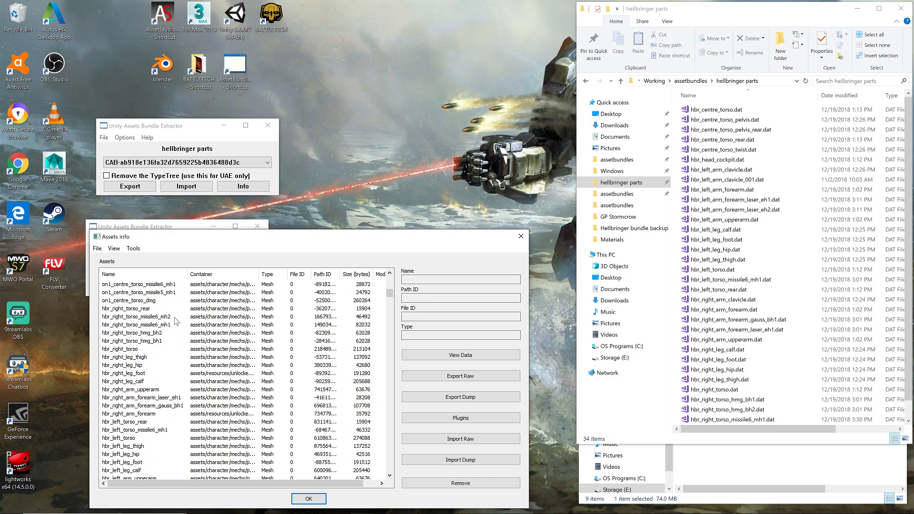
left_click(156, 325)
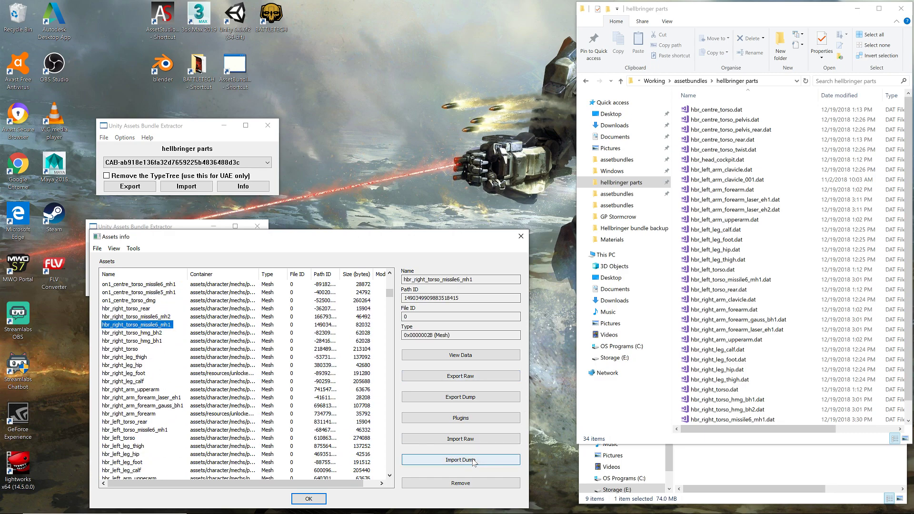
left_click(480, 439)
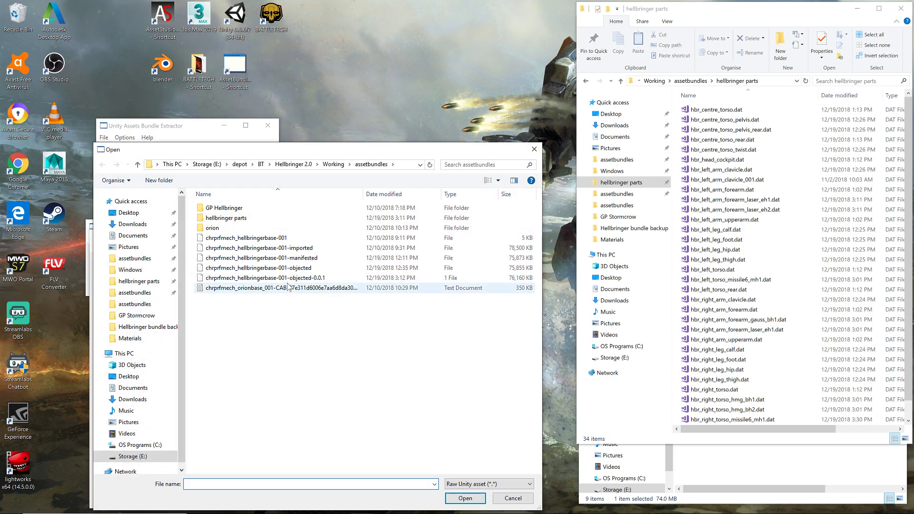
double_click(226, 219)
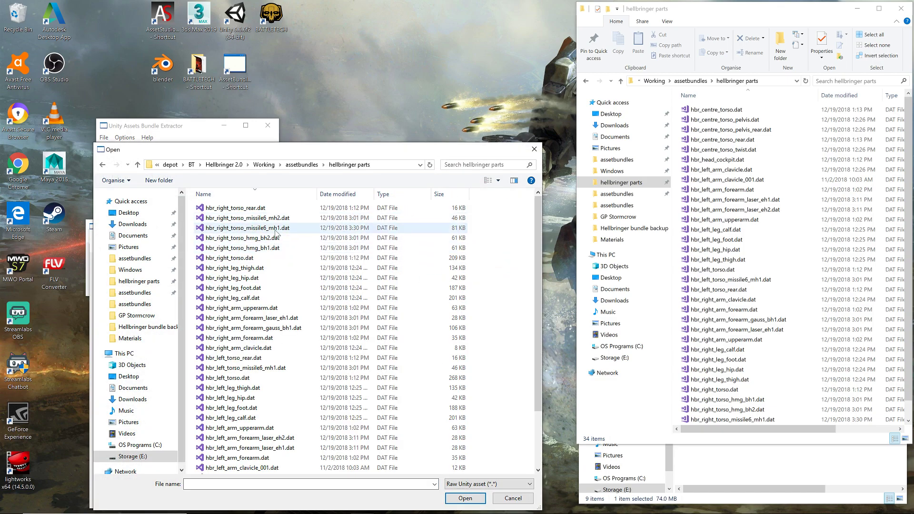
double_click(275, 228)
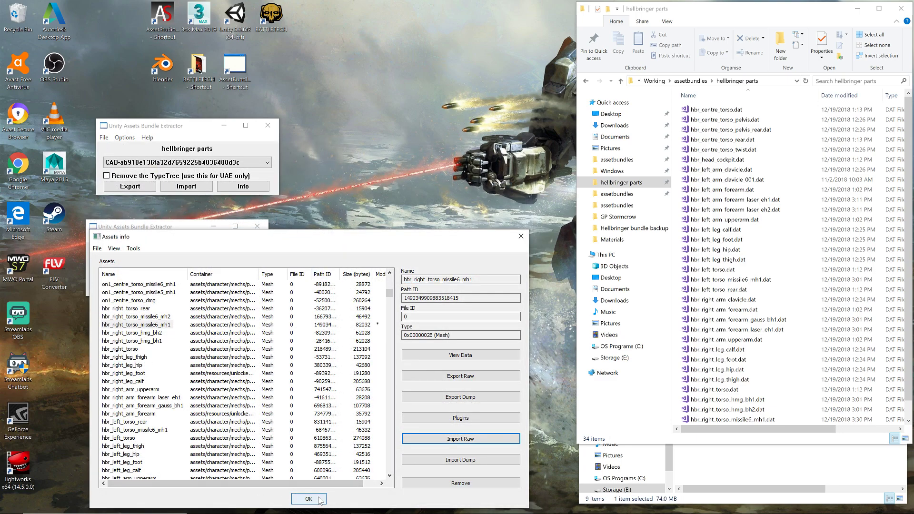
left_click(320, 500)
left_click(427, 291)
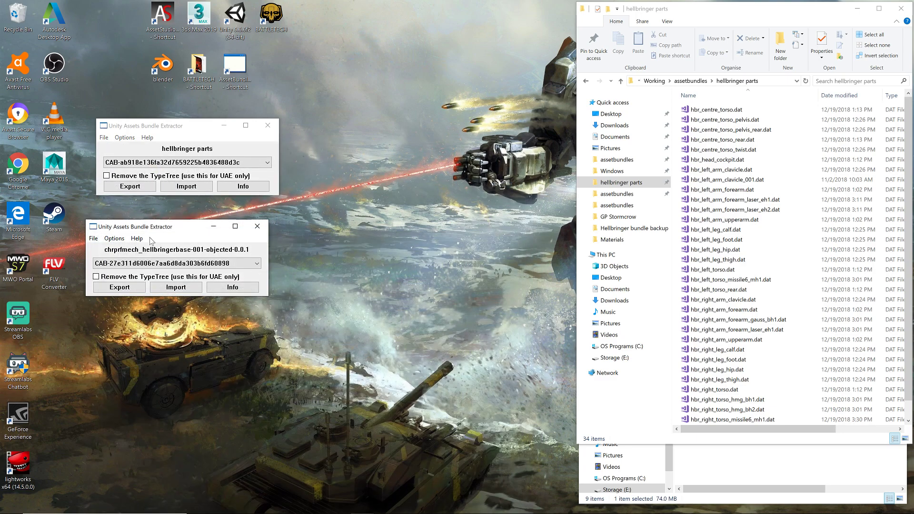
Save the modified bundle as chrprfmech_hellbringerbase-001-objected-0.0.2 in the working assetbundles folder
left_click(93, 238)
left_click(116, 281)
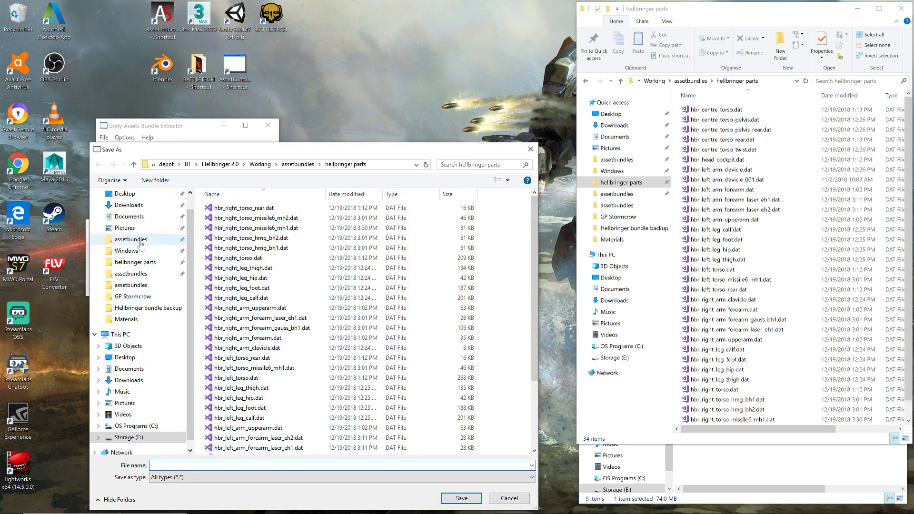
left_click(141, 241)
left_click(309, 278)
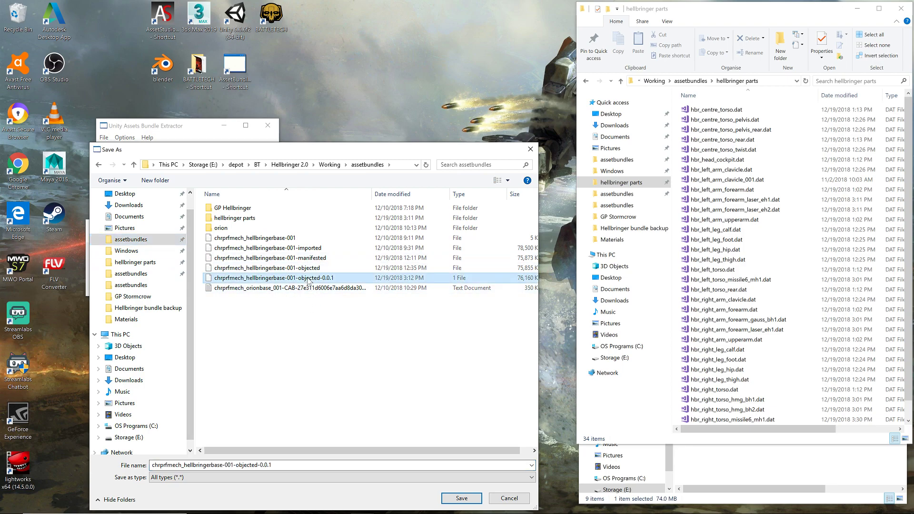
left_click(281, 467)
left_click(281, 467)
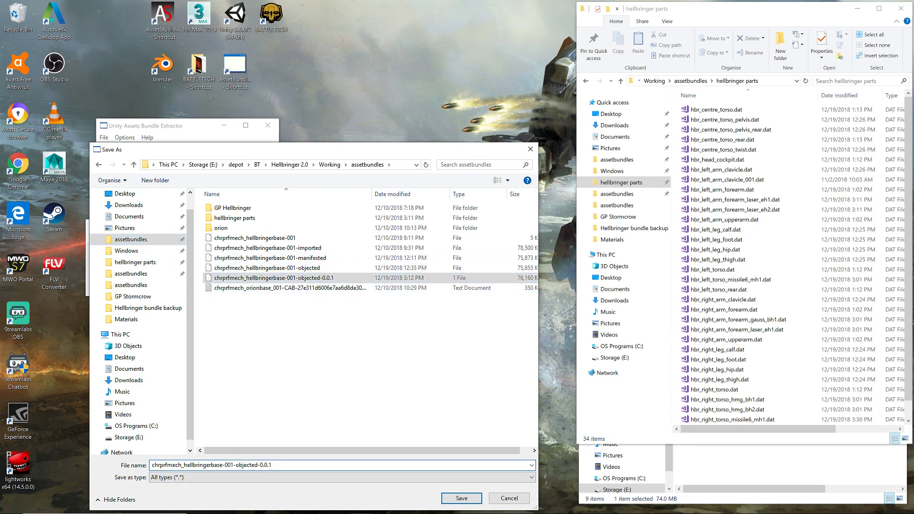
key("BackSpace")
type("2")
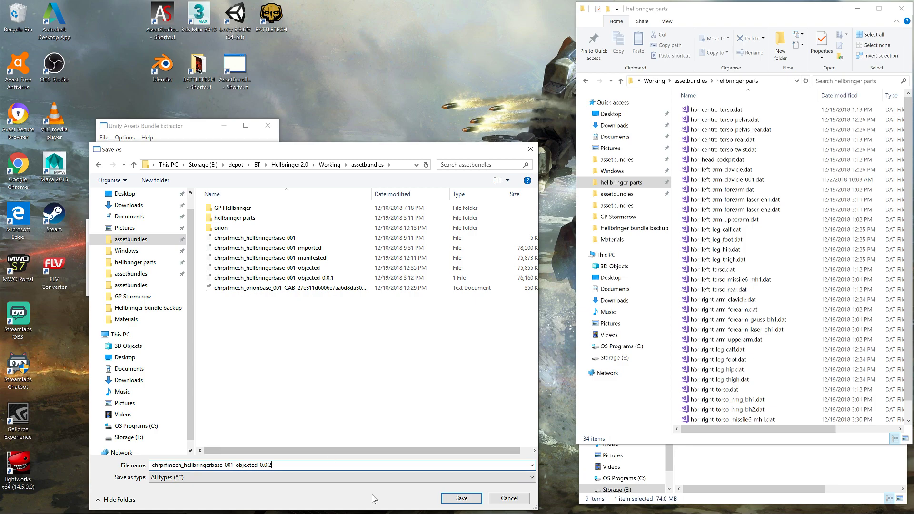
left_click(462, 498)
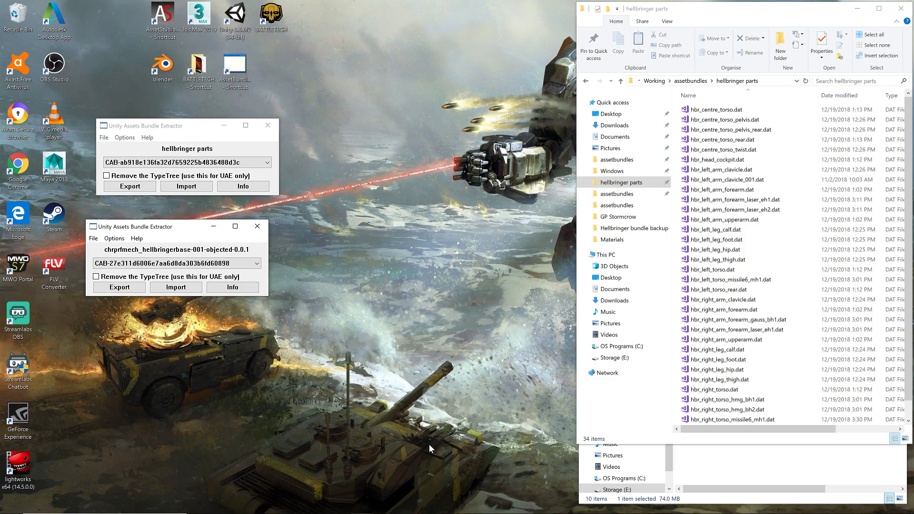
Compress chrprfmech_hellbringerbase-001-objected-0.0.2 over the existing chrprfmech_hellbringerbase-001 file in the GP Hellbringer mod's assetbundles folder
left_click_drag(175, 227, 193, 289)
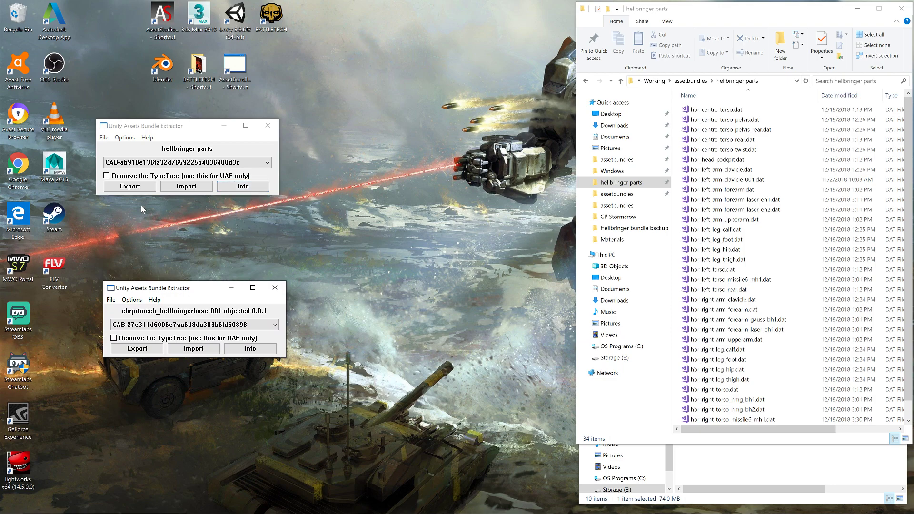
left_click(106, 301)
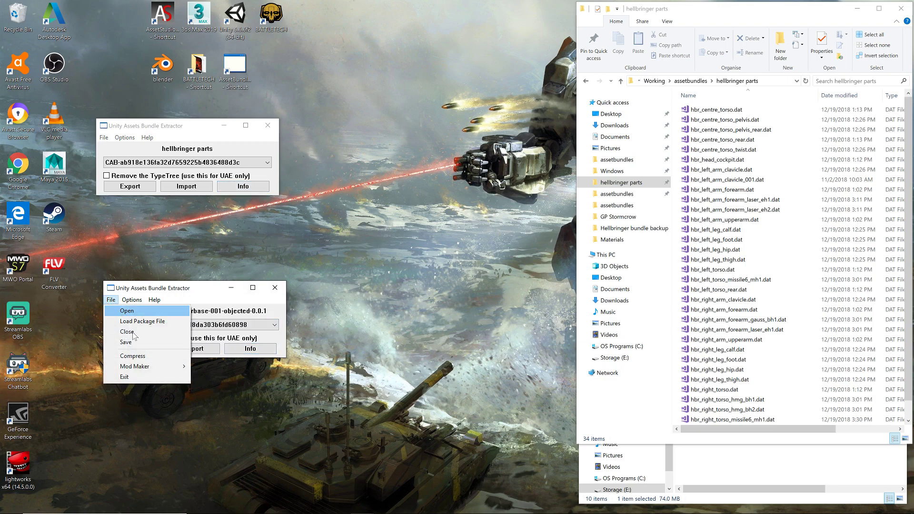
left_click(141, 358)
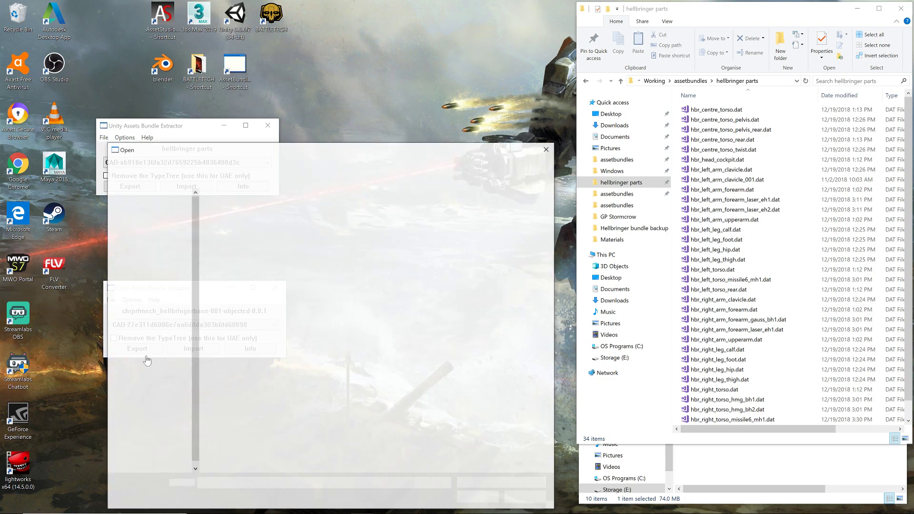
left_click(323, 289)
double_click(322, 288)
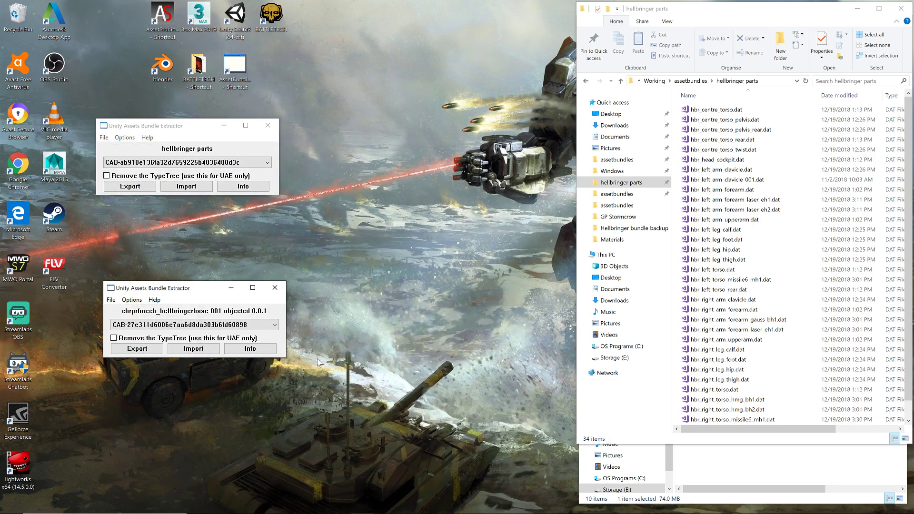
left_click(137, 462)
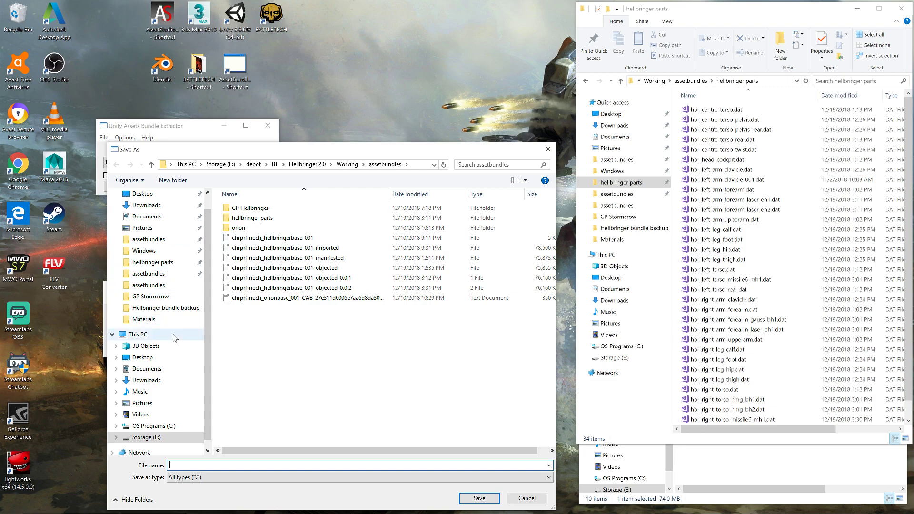
left_click(177, 274)
double_click(294, 209)
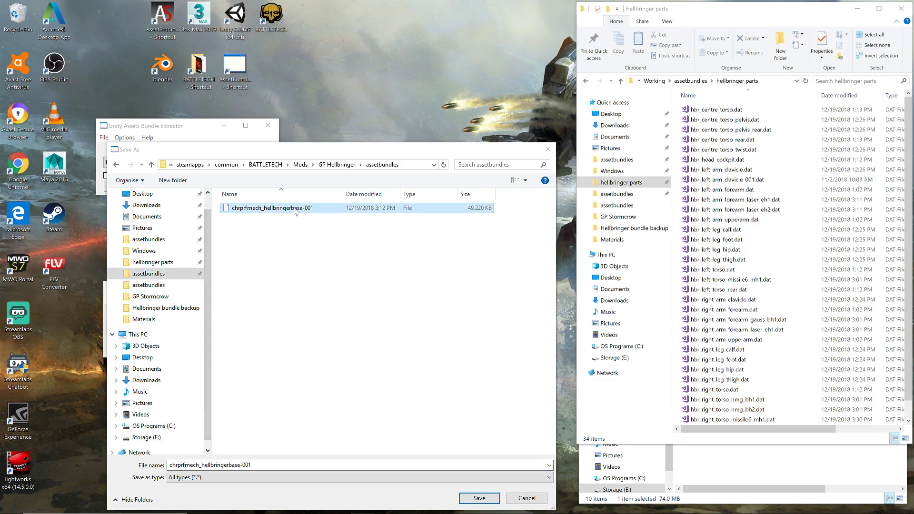
left_click(486, 269)
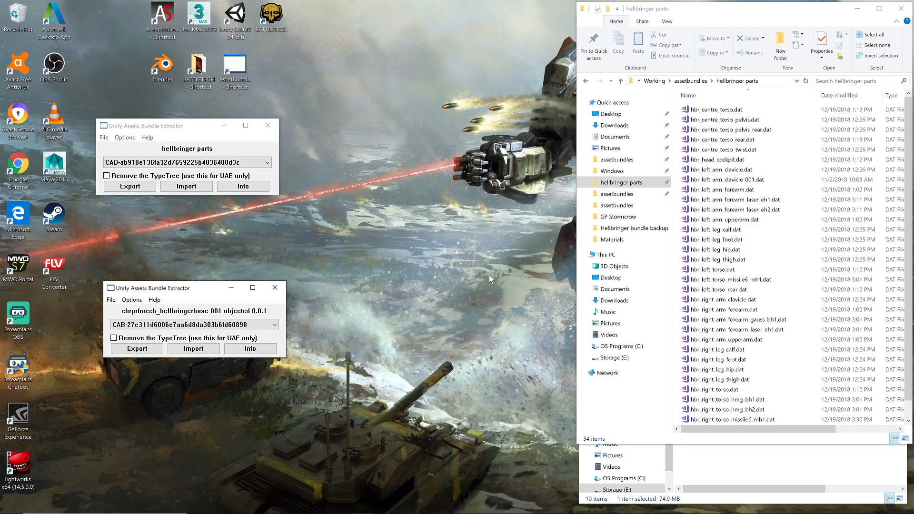
Switch to BATTLETECH, load the "Hellbringer test" skirmish save and continue the mission
mouse_move(441, 510)
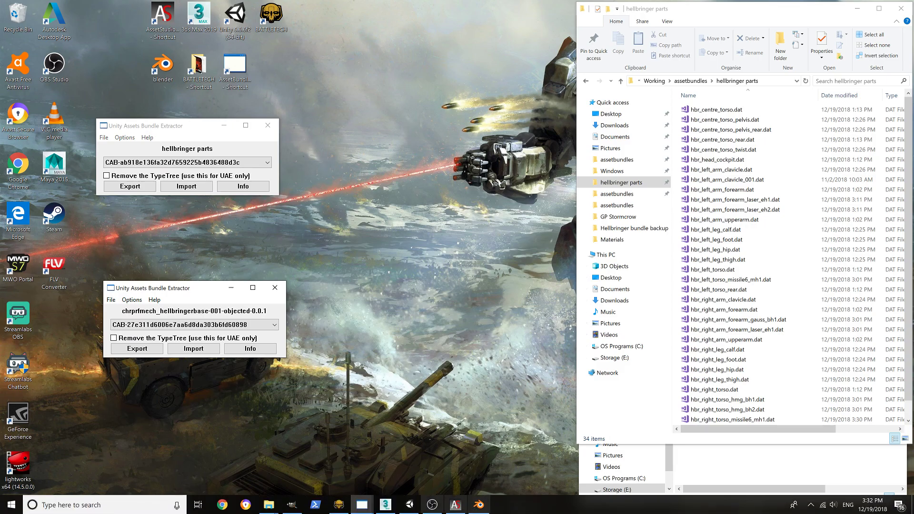
left_click(339, 505)
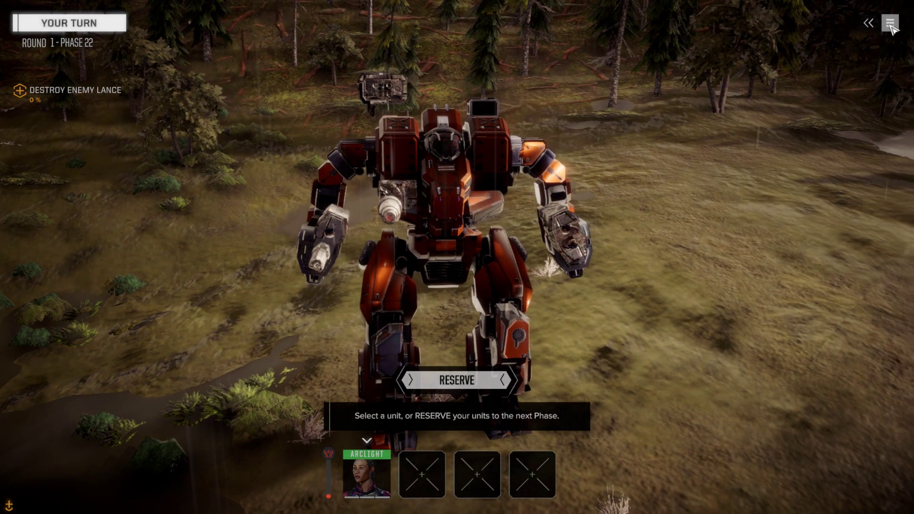
left_click(889, 23)
left_click(450, 216)
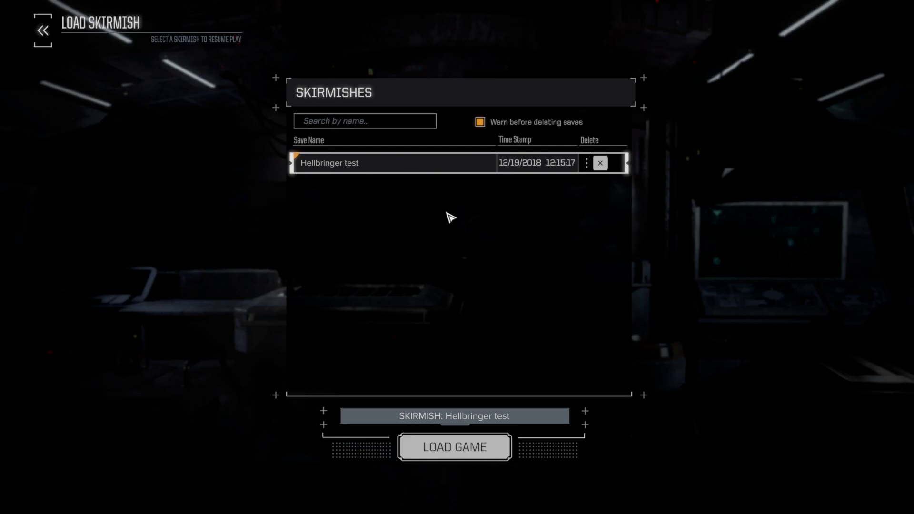
left_click(478, 450)
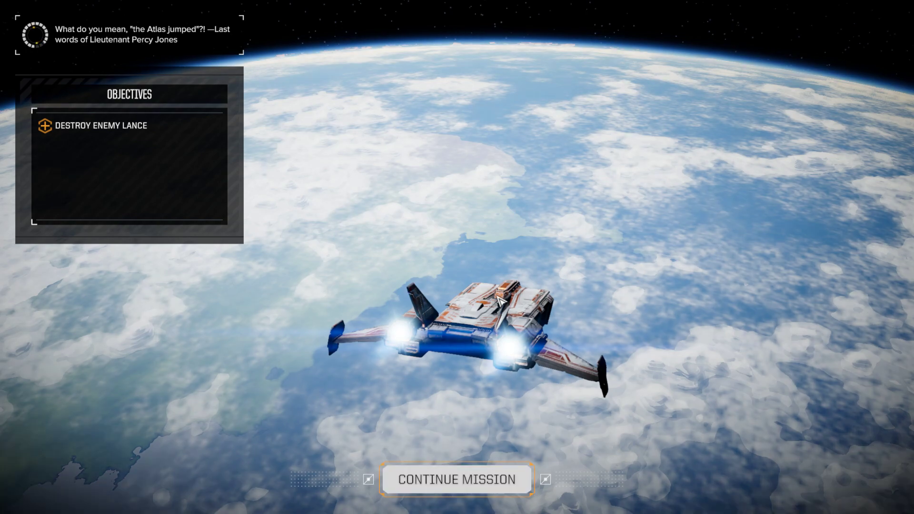
left_click(456, 478)
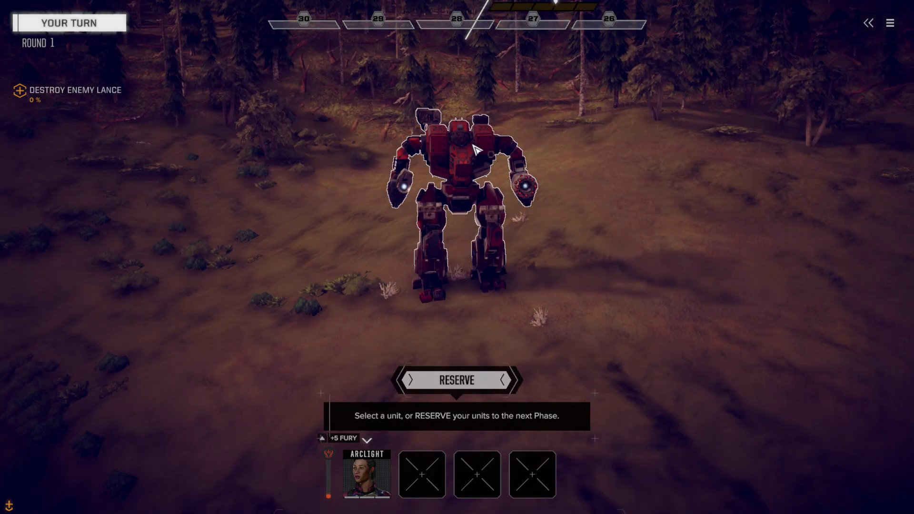
Examine the Hellbringer's torso, shoulder launcher and arm weapon meshes up close from several angles on the battlefield
scroll(478, 114, "up", 4)
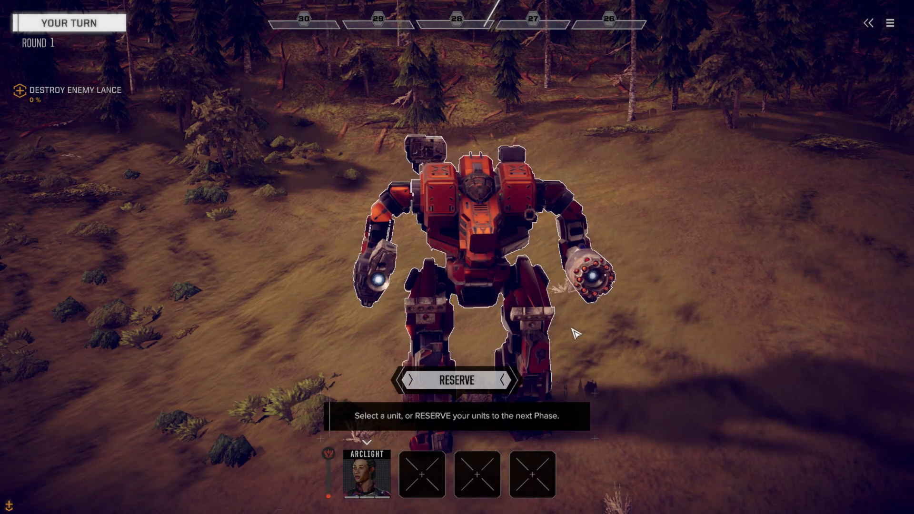
middle_click_drag(576, 333, 574, 263)
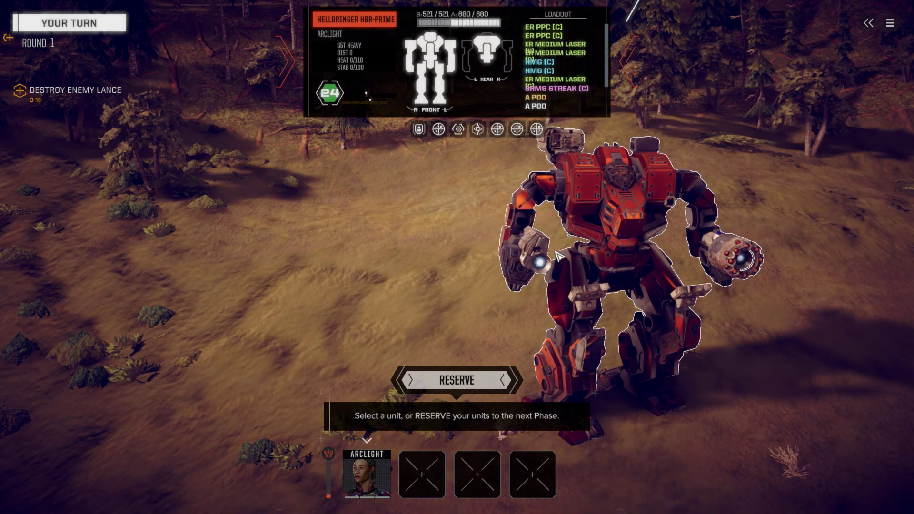
middle_click_drag(541, 241, 601, 278)
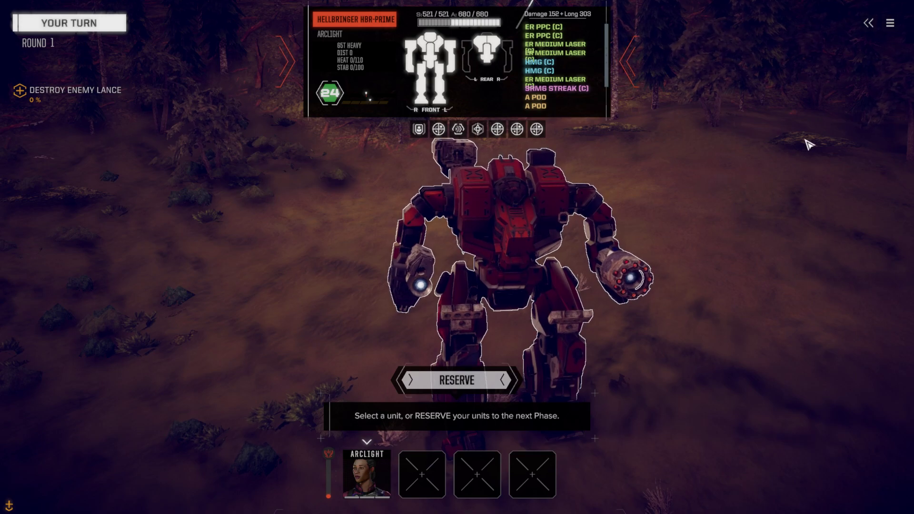
Quit the game to the desktop without saving the mission
left_click(890, 24)
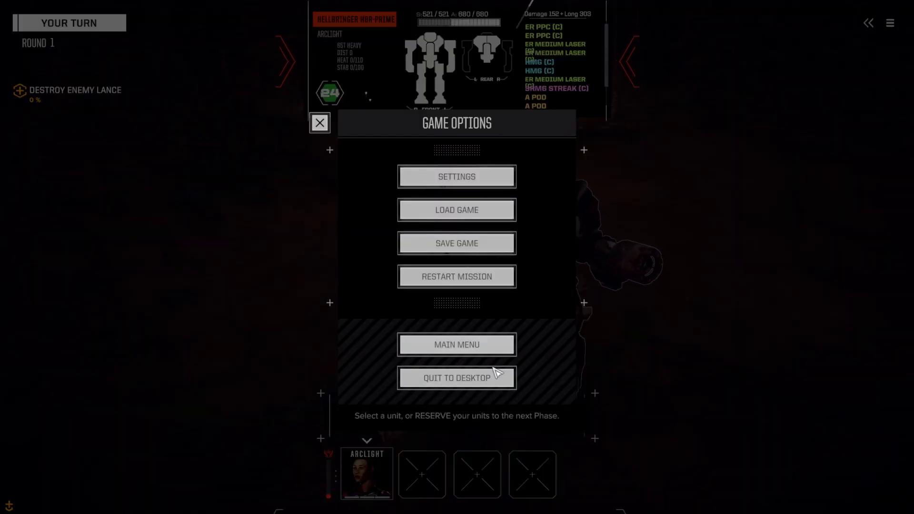
left_click(497, 379)
left_click(543, 300)
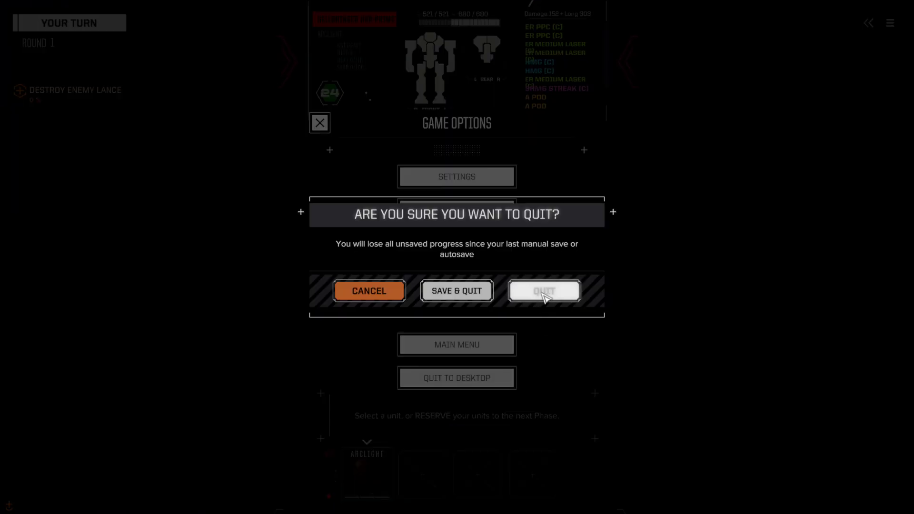